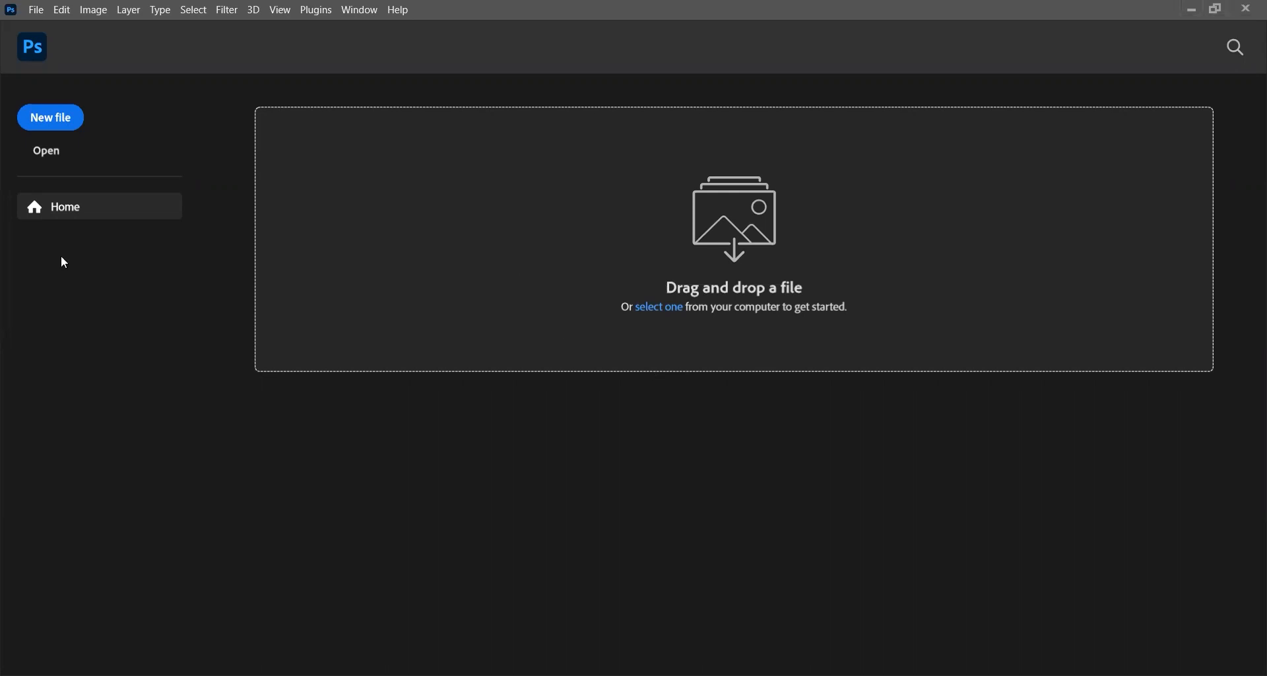
Create a 1080 x 1080 px RGB document at 72 pixels/inch with a white background.
key(ctrl+n)
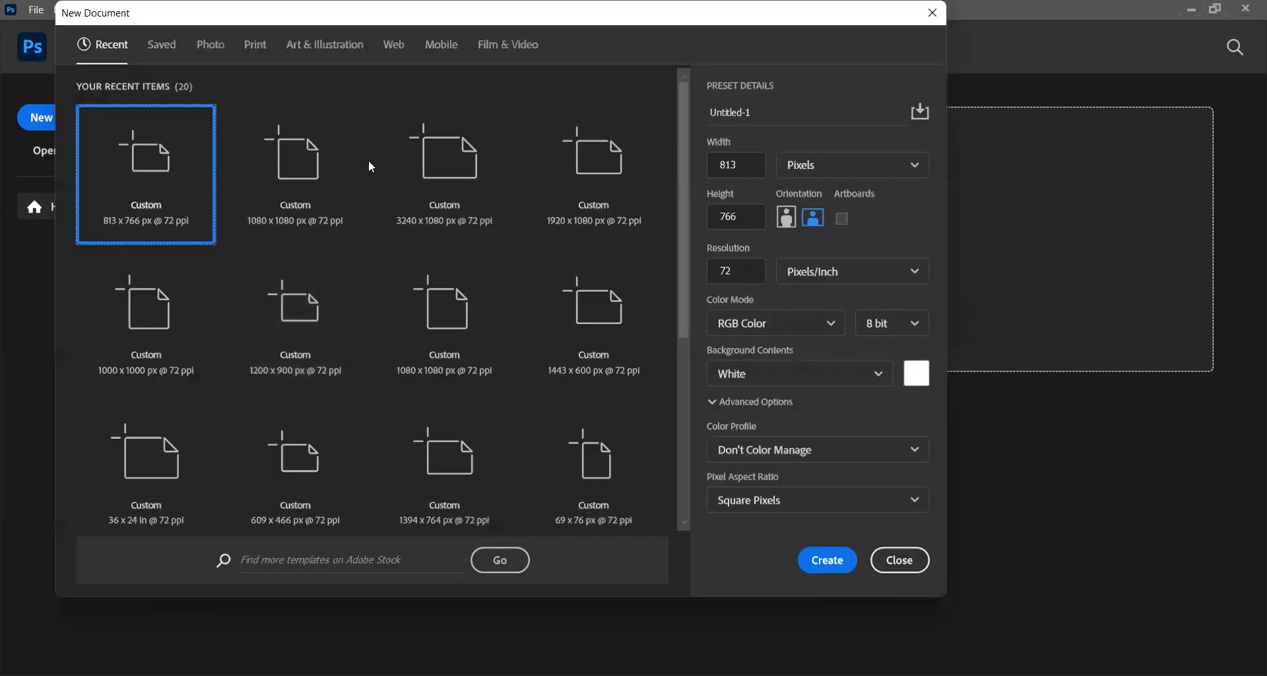
click(320, 172)
click(727, 163)
key(Tab)
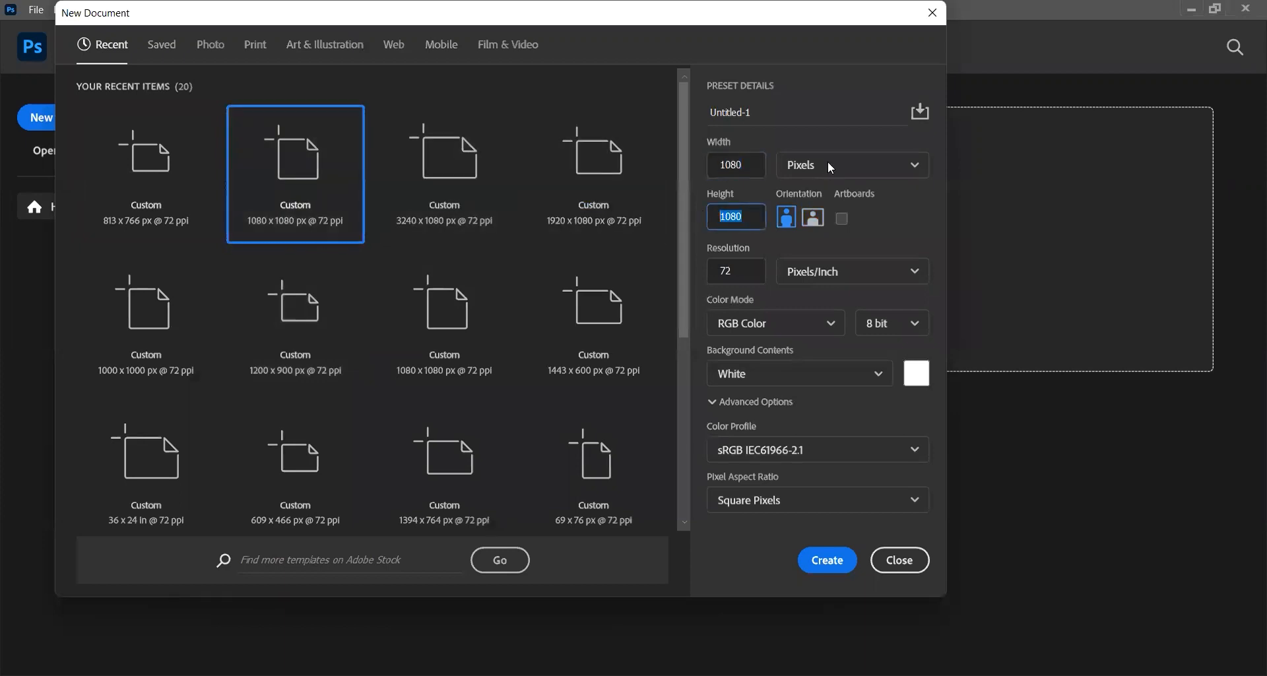
click(823, 518)
key(Return)
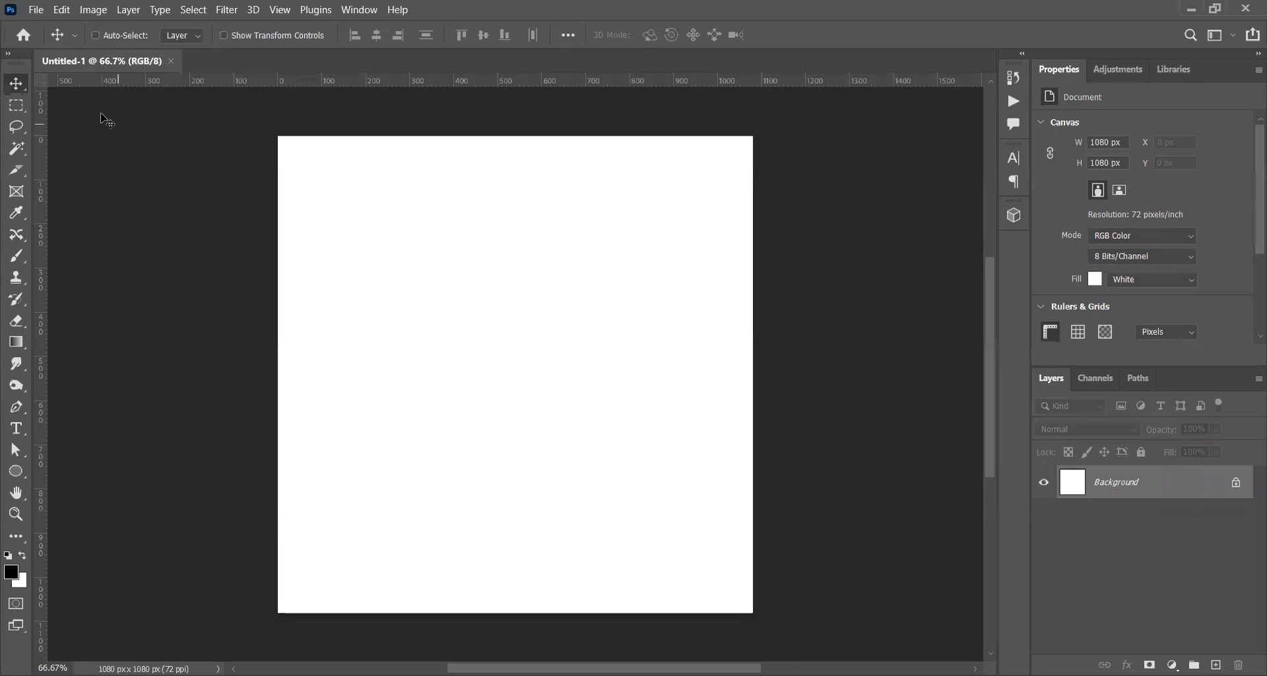
Examine the tool variants grouped with the Marquee, Lasso, Ellipse and Type tools.
click(16, 106)
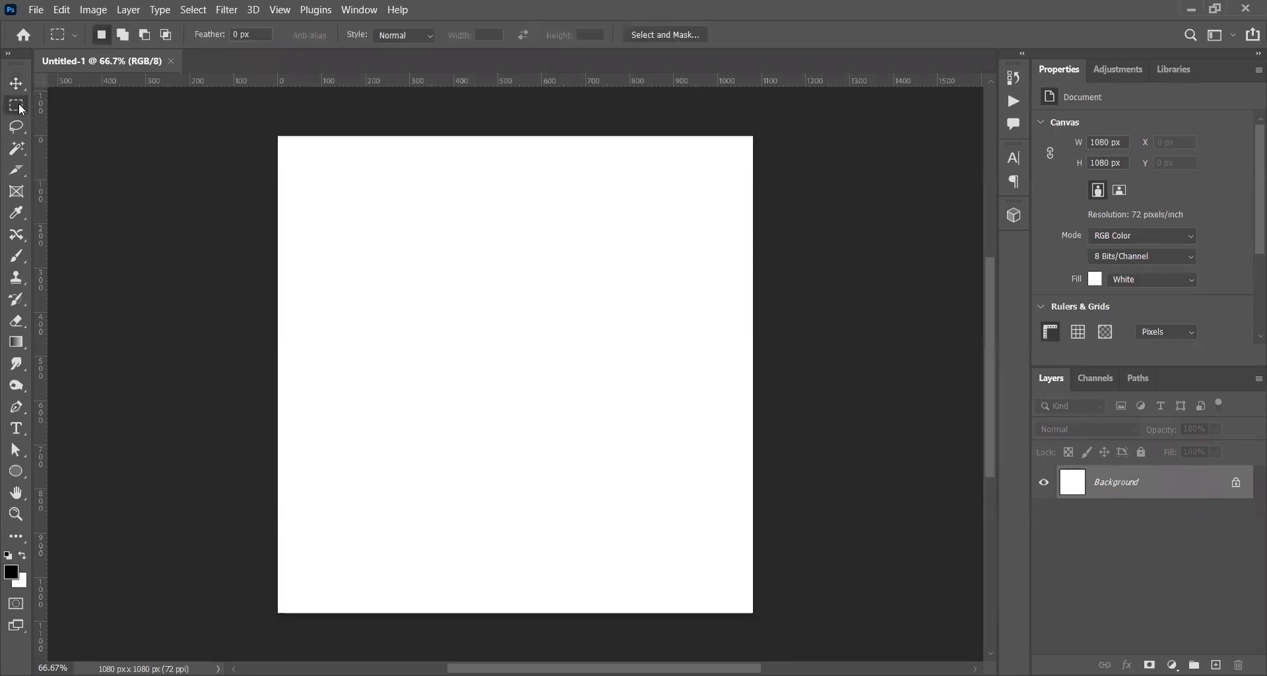
right_click(22, 110)
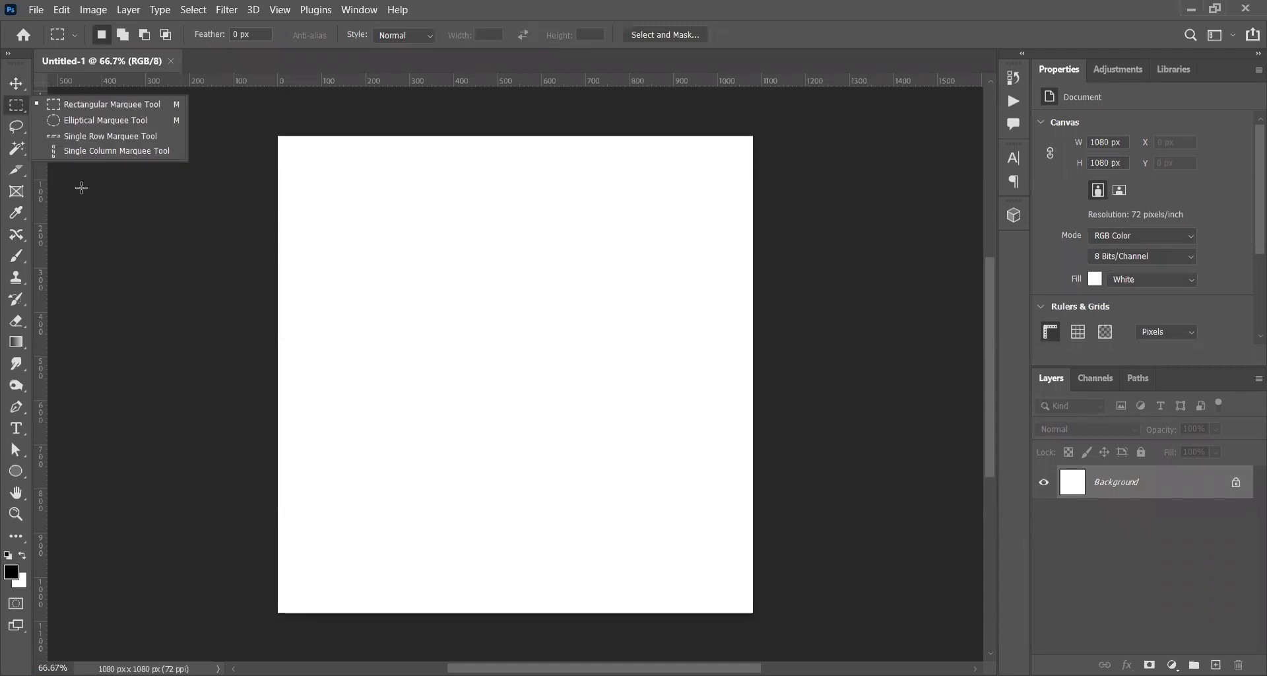
key(Escape)
click(16, 126)
right_click(18, 127)
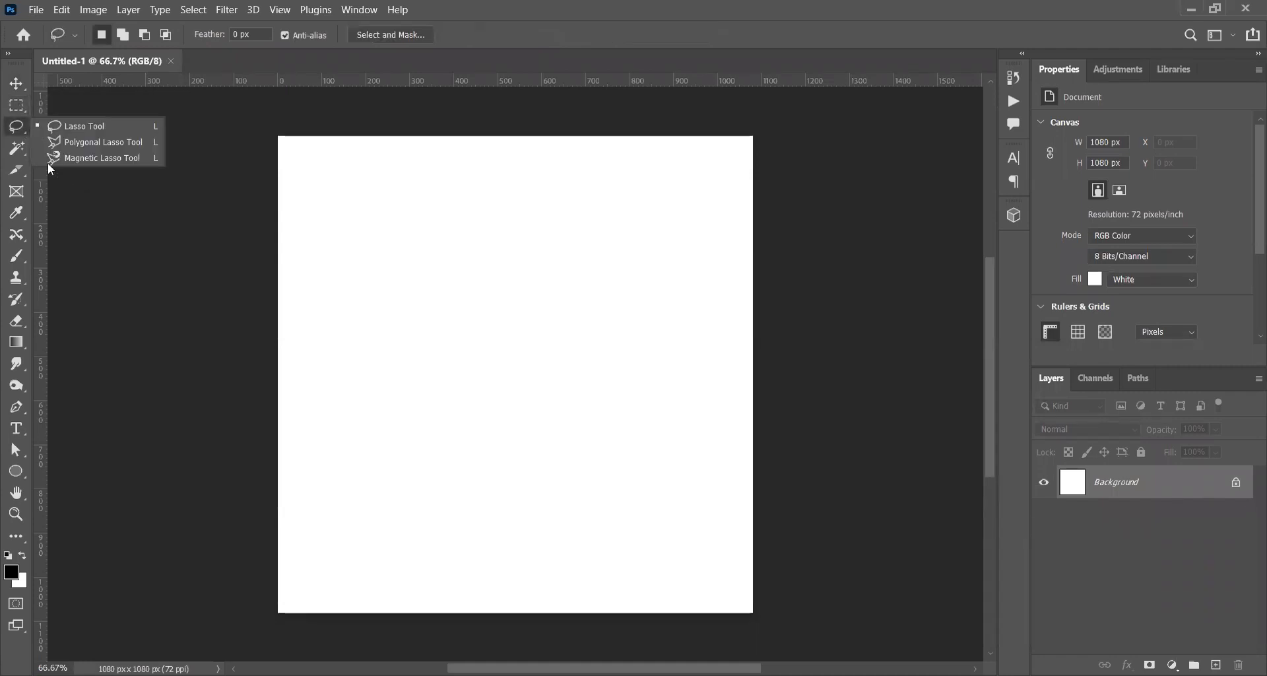
key(Escape)
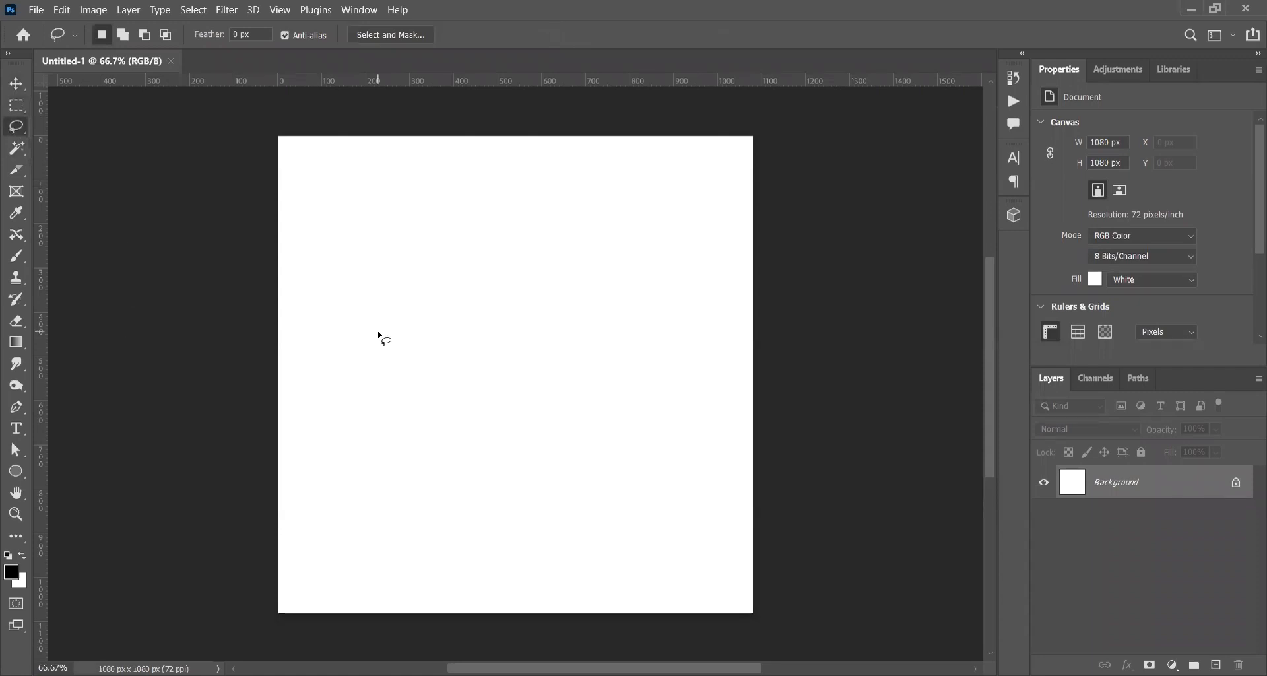
click(12, 479)
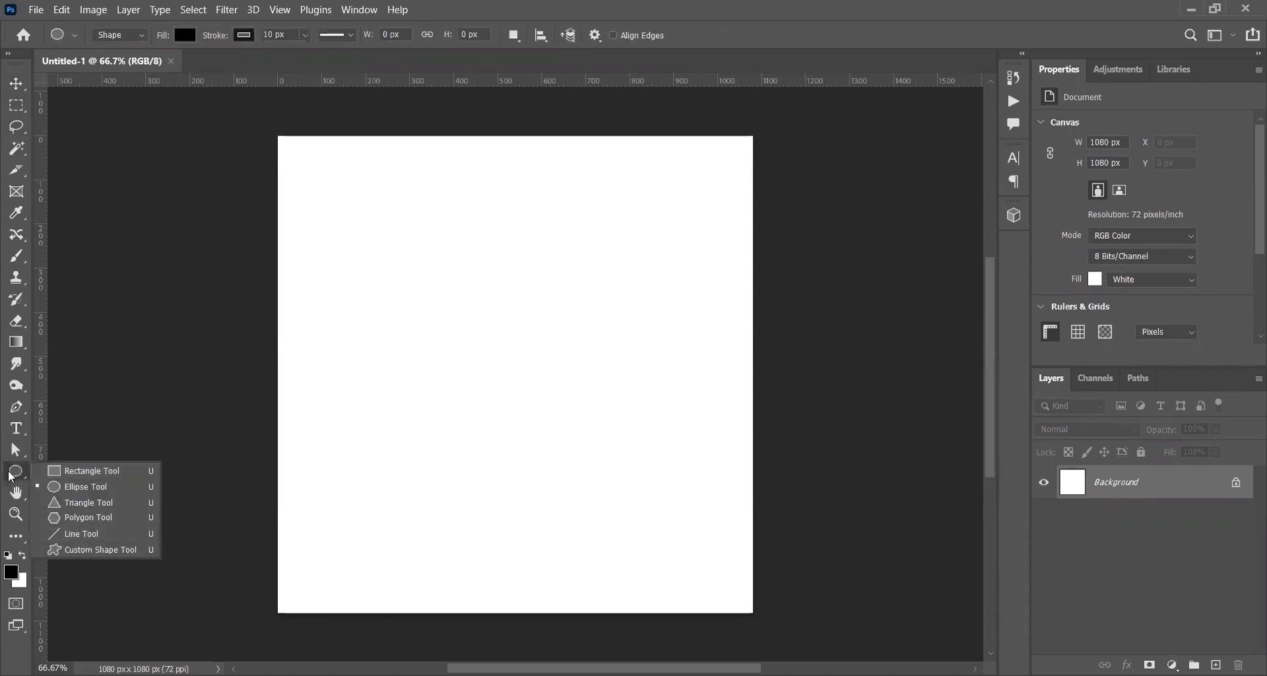
click(74, 387)
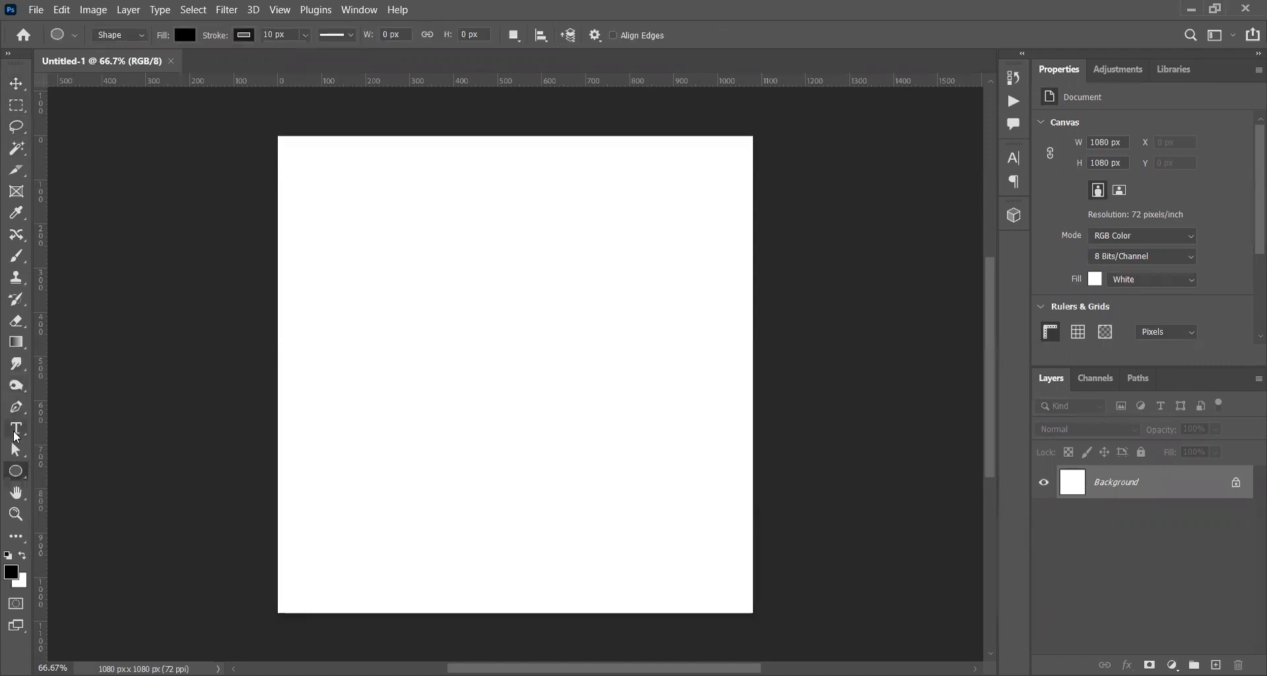
drag(17, 436, 47, 419)
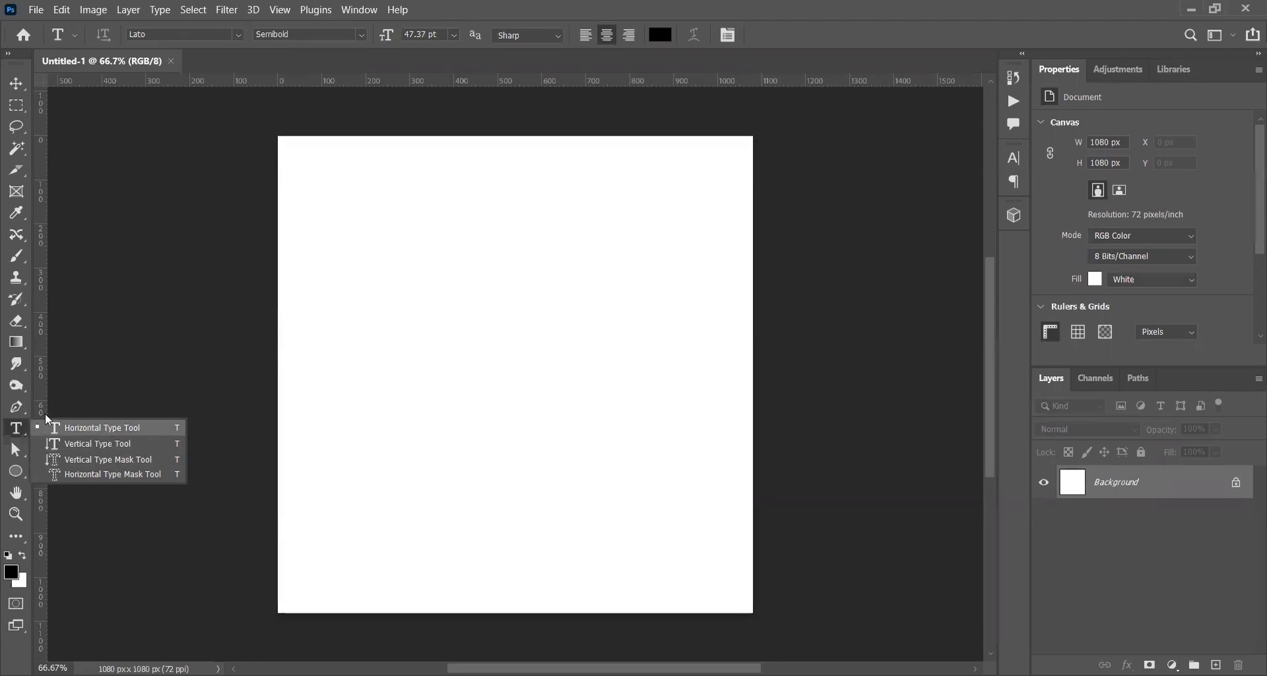
click(18, 430)
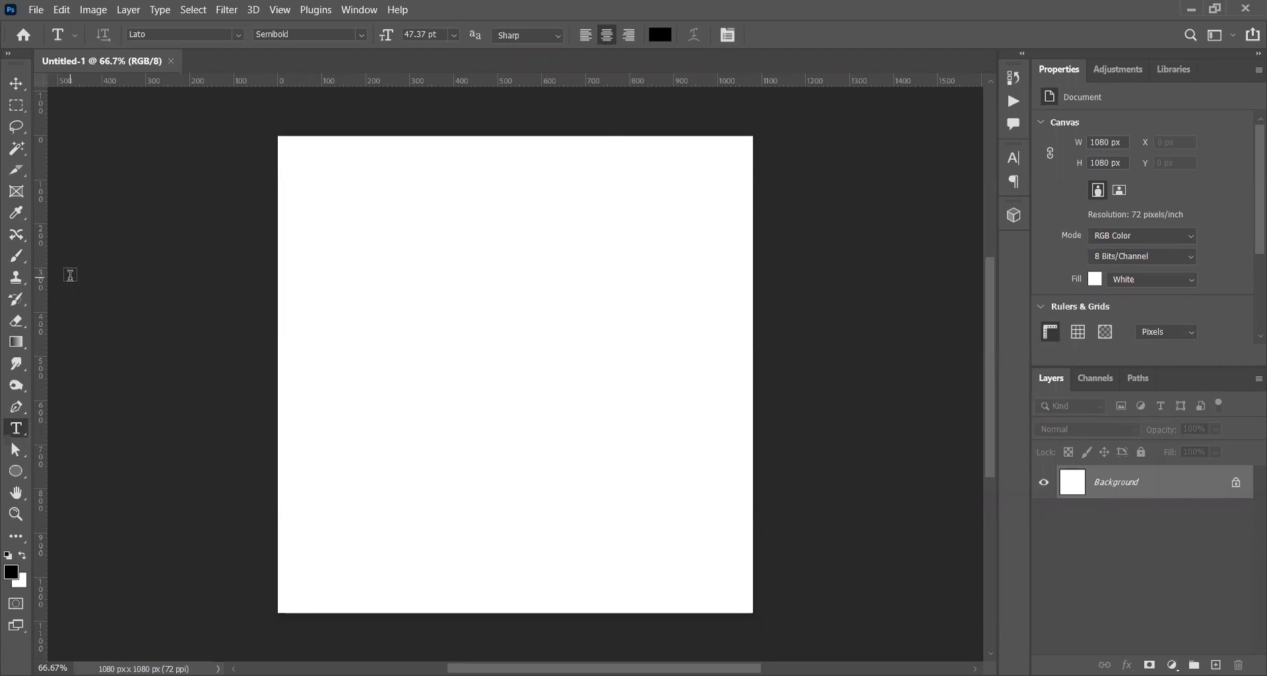
key(m)
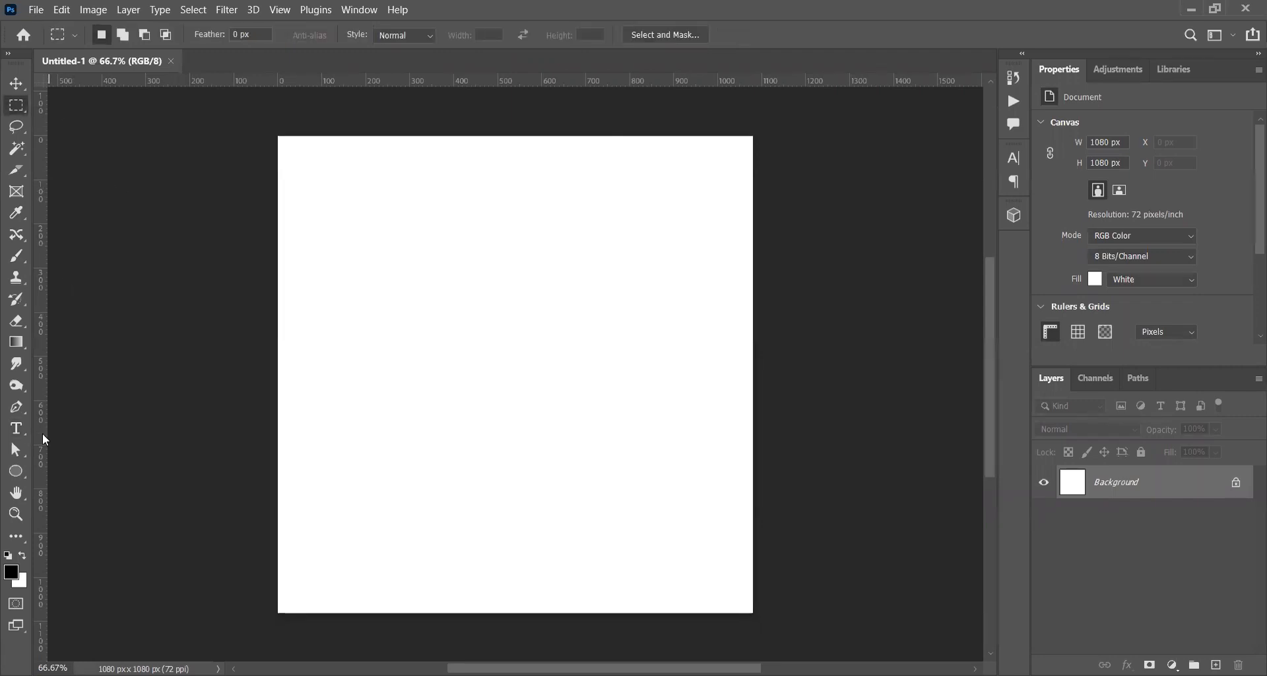
Draw a black rectangle shape about 304 x 302 px in the canvas's upper-left area and move it slightly up and right.
click(16, 470)
click(90, 473)
drag(310, 202, 443, 335)
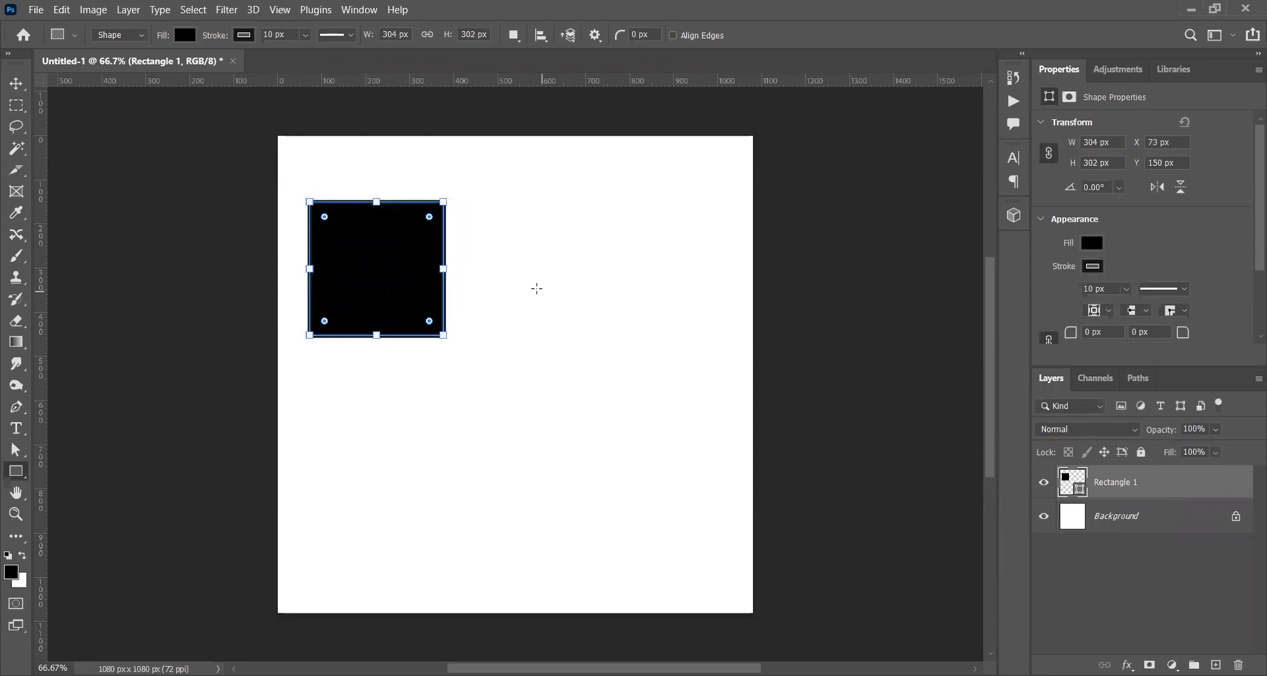
click(16, 83)
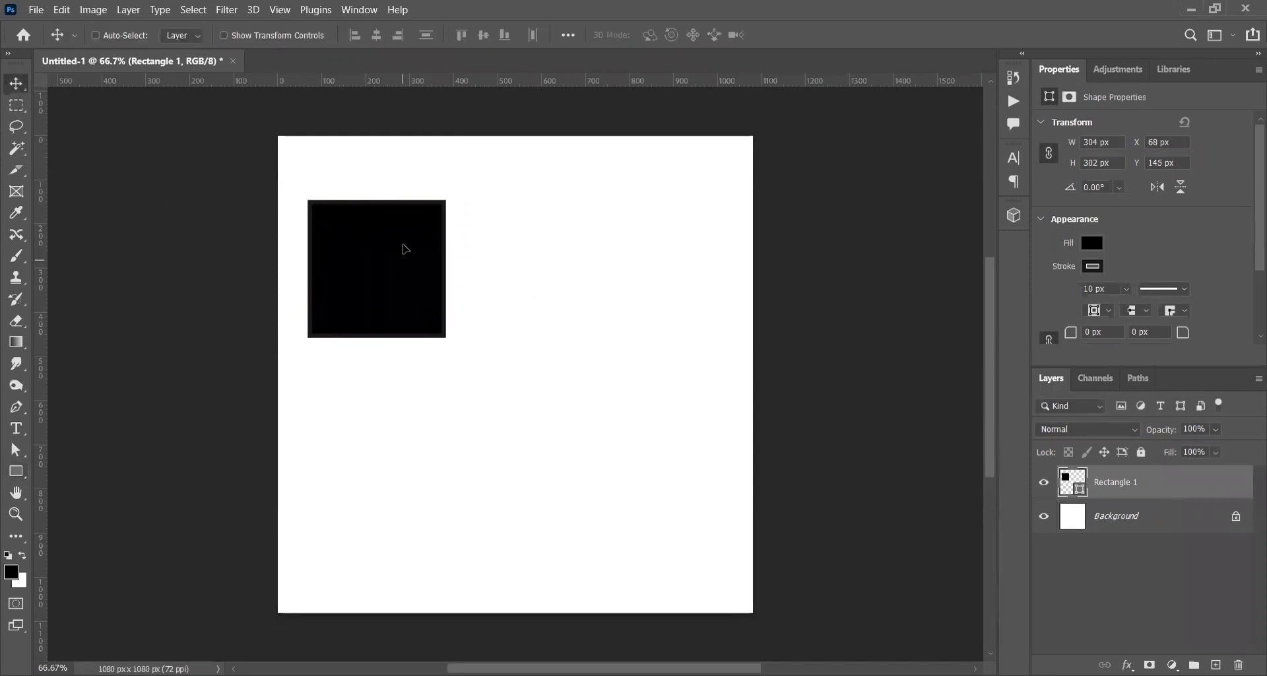
drag(424, 260, 460, 231)
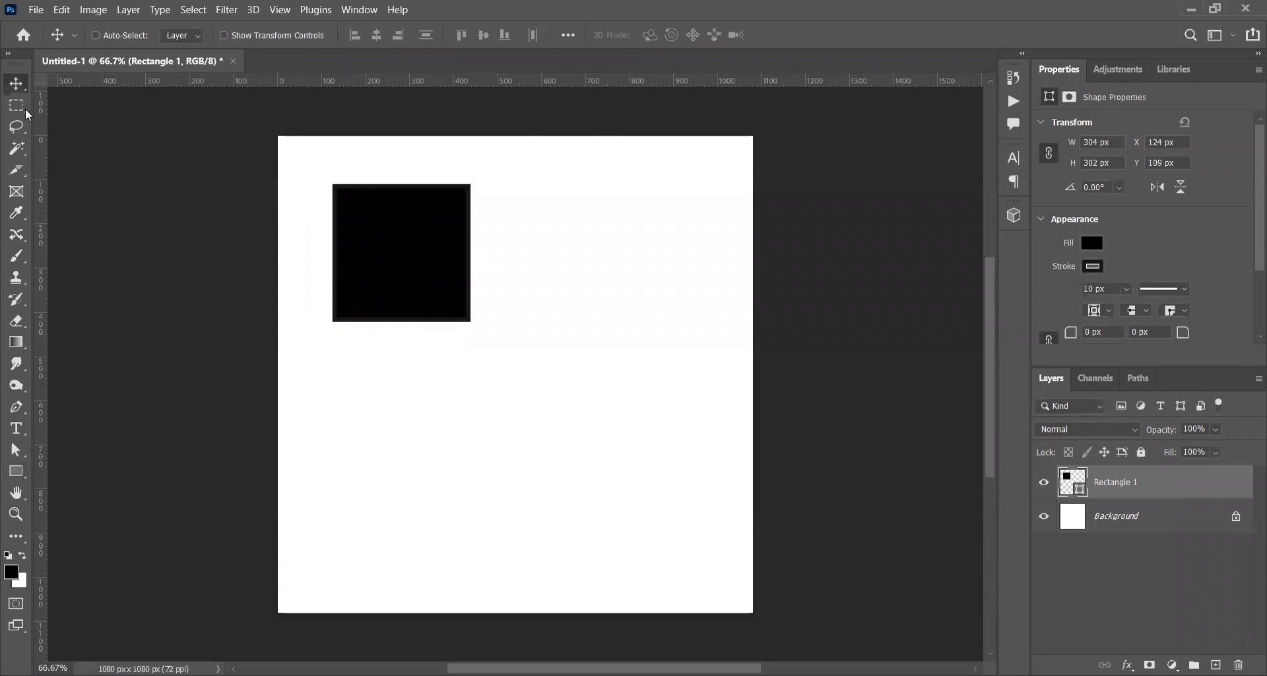
Marquee-select an area about 433 x 383 px below the square, fill it with black on a new layer, and deselect.
click(18, 108)
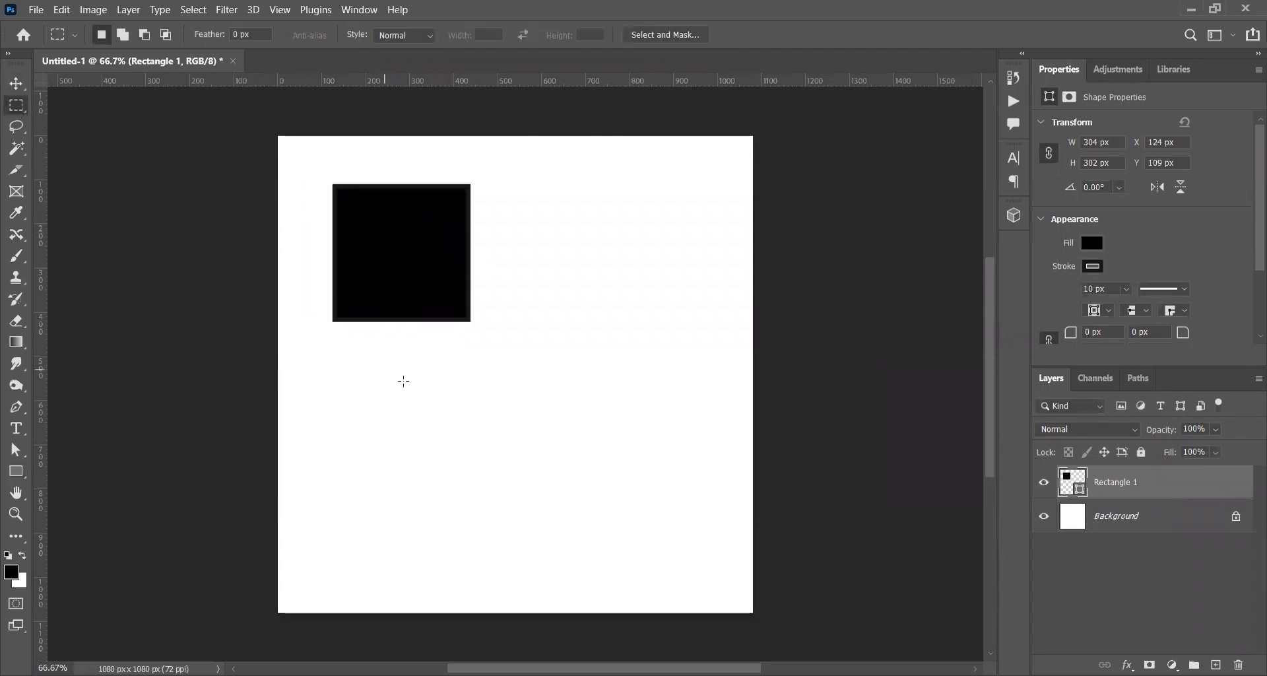
drag(384, 370, 576, 539)
click(1216, 664)
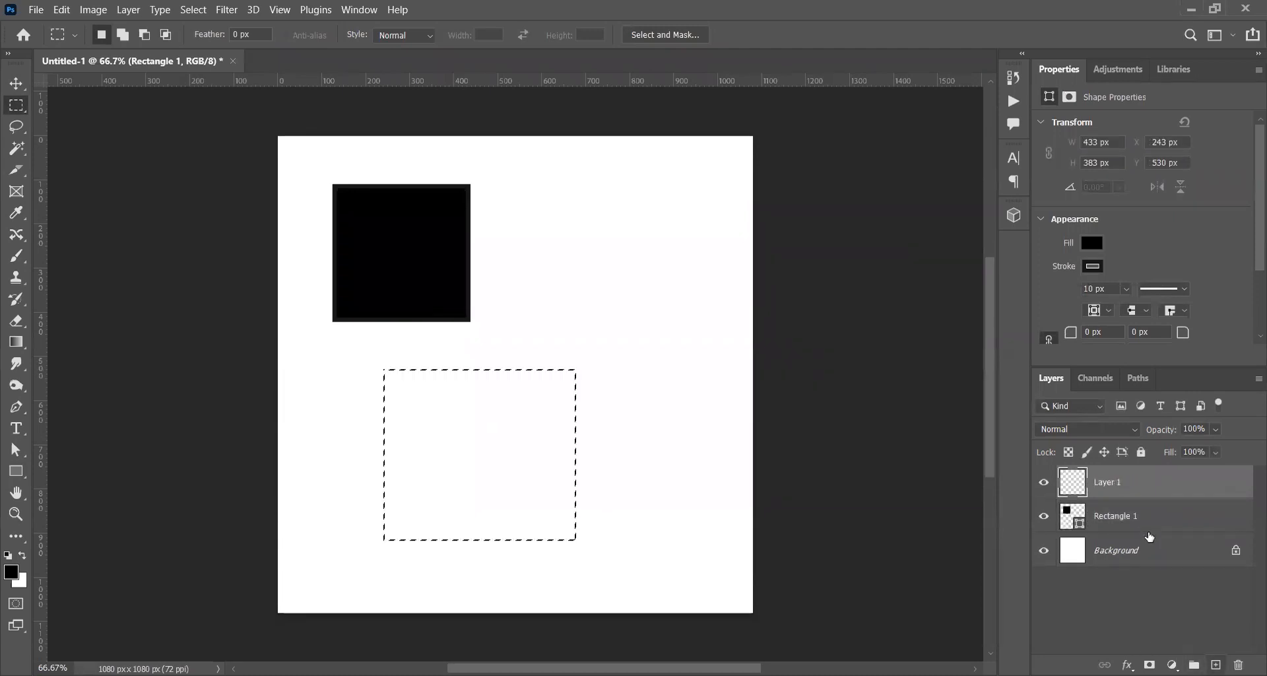
key(ctrl+shift+alt+n)
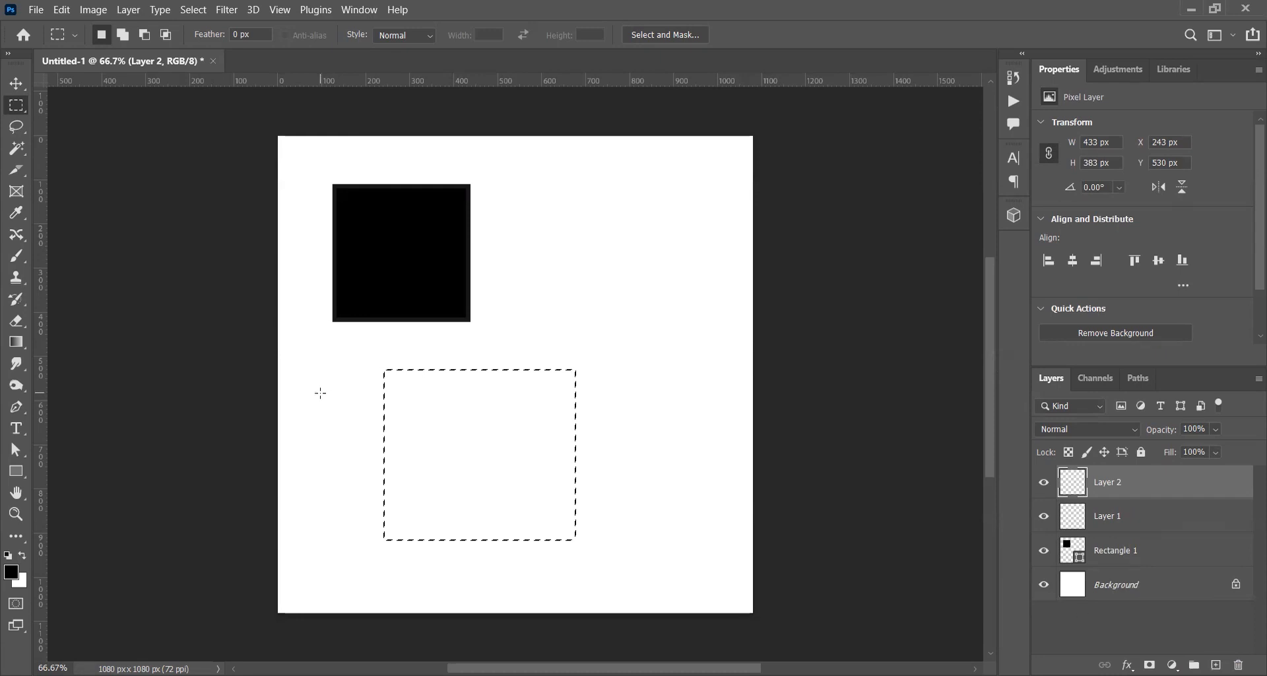
key(alt+BackSpace)
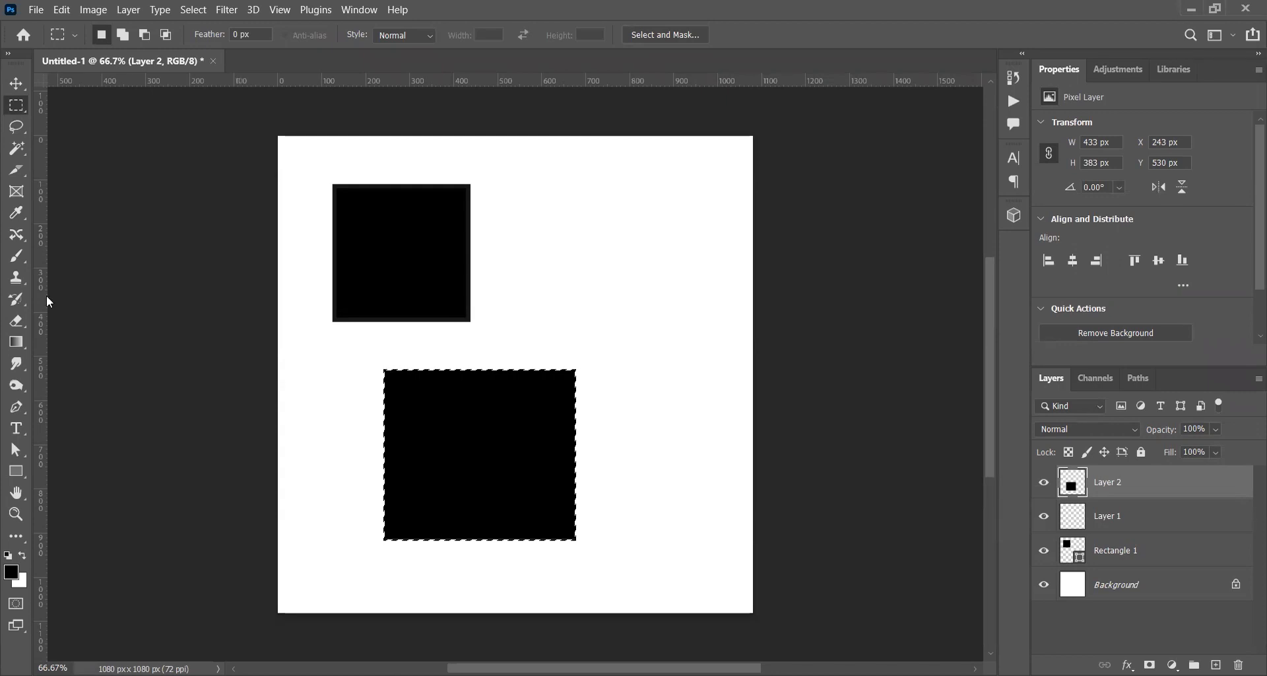
click(193, 10)
click(222, 40)
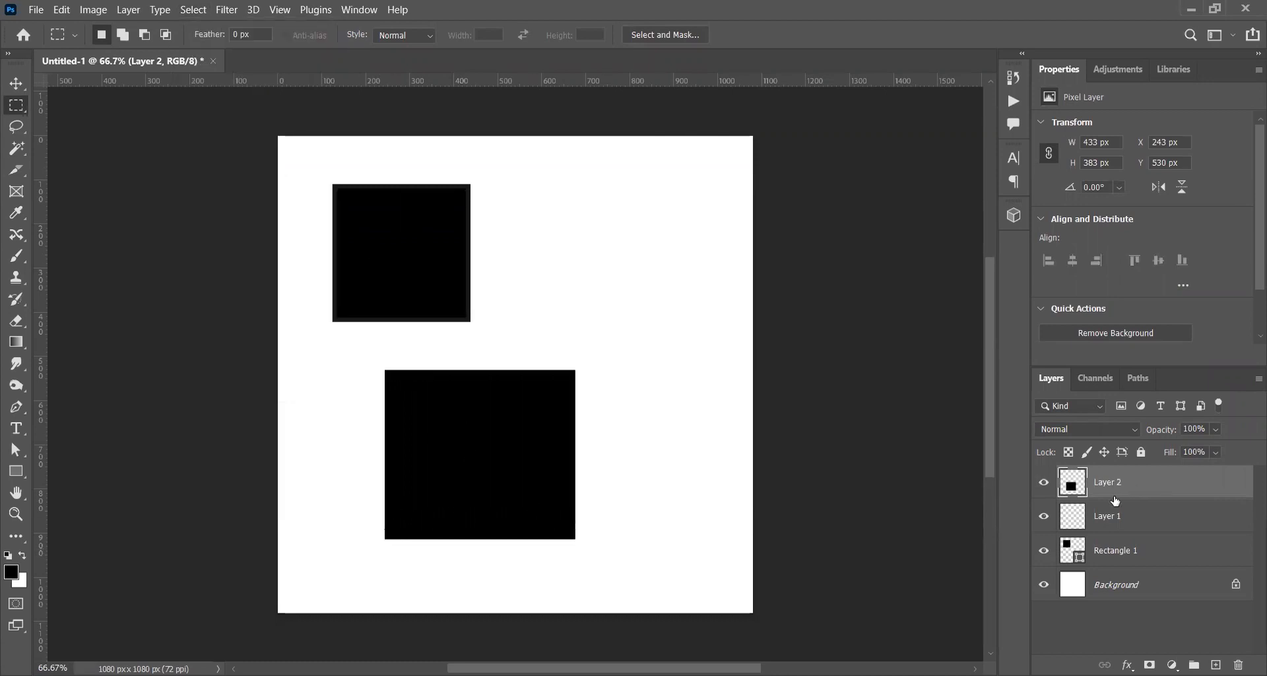
Move the larger black rectangle around the canvas until it overlaps the smaller square at the upper left.
click(16, 83)
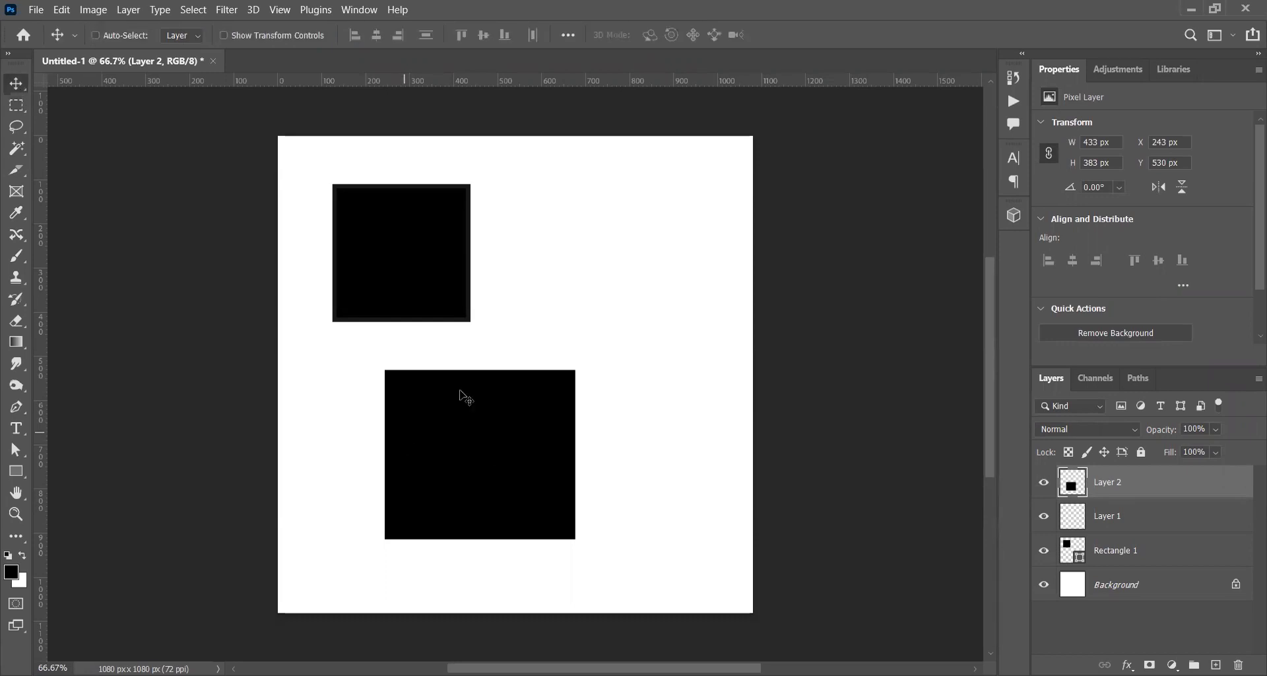
drag(462, 395, 520, 349)
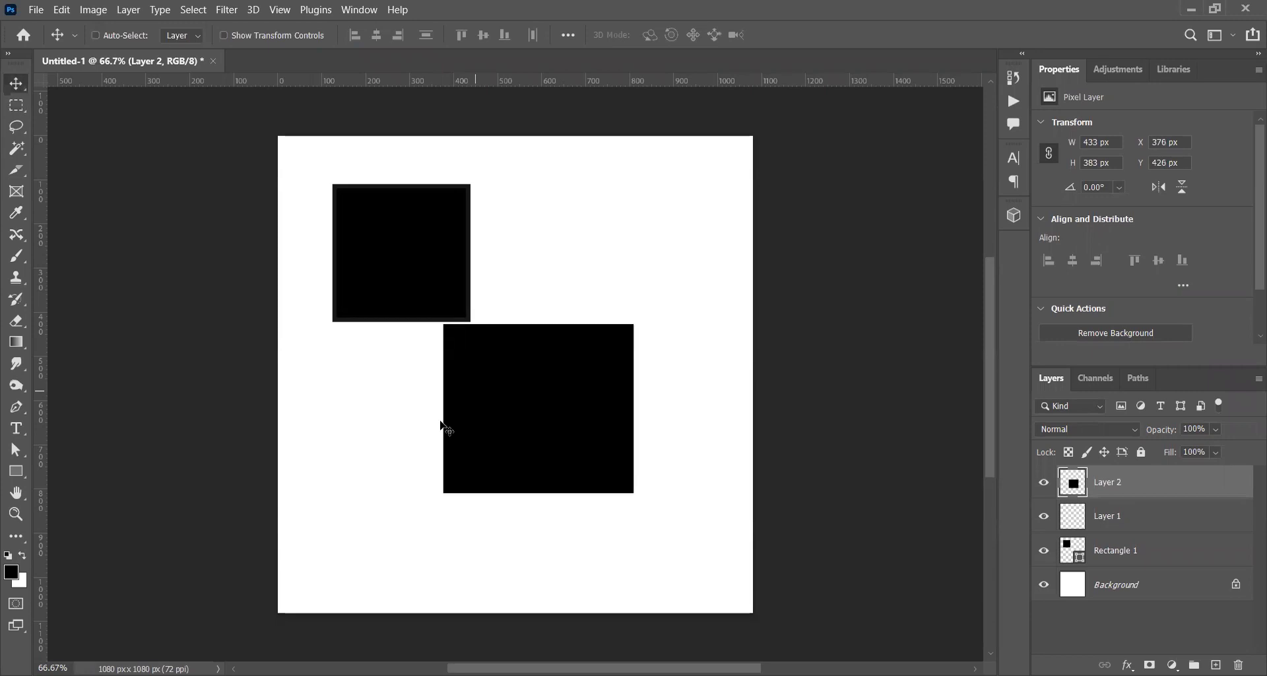
drag(509, 413, 311, 283)
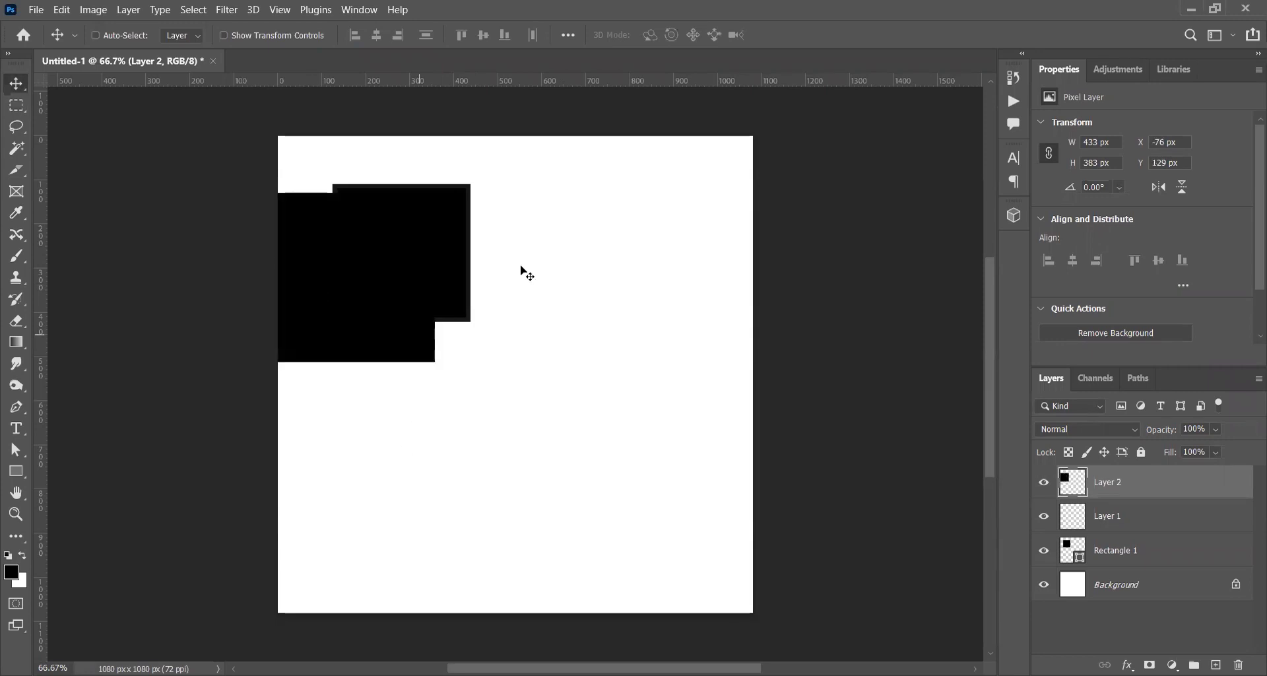
Undo the recent edits to clear both black rectangles from the canvas.
key(ctrl+z)
key(ctrl+z)
key(ctrl+z)
key(ctrl+z)
key(ctrl+z)
key(ctrl+z)
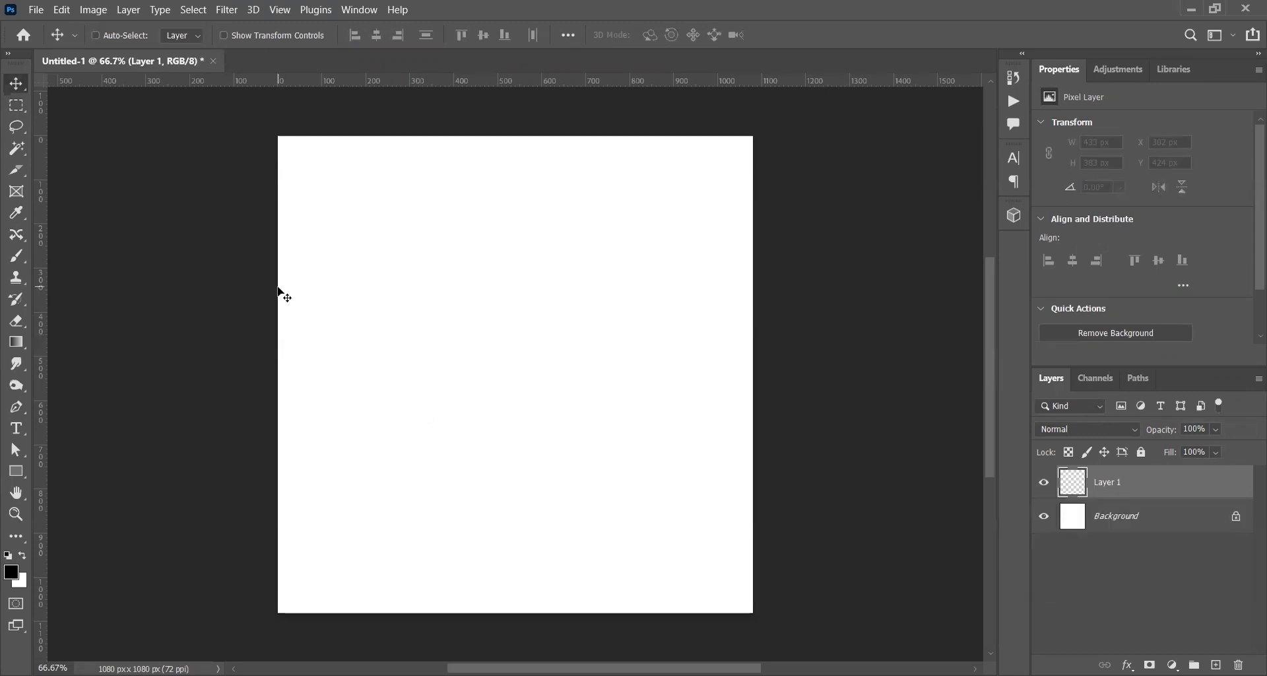
Lasso an irregular freehand area about 791 x 553 px, fill it with black on Layer 1, and deselect.
key(l)
mouse_move(434, 277)
mouse_down()
mouse_move(370, 356)
mouse_move(421, 456)
mouse_move(523, 422)
mouse_move(496, 363)
mouse_move(659, 340)
mouse_move(604, 223)
mouse_move(537, 256)
mouse_move(492, 216)
mouse_move(419, 235)
mouse_move(358, 214)
mouse_move(320, 272)
mouse_move(430, 286)
mouse_up()
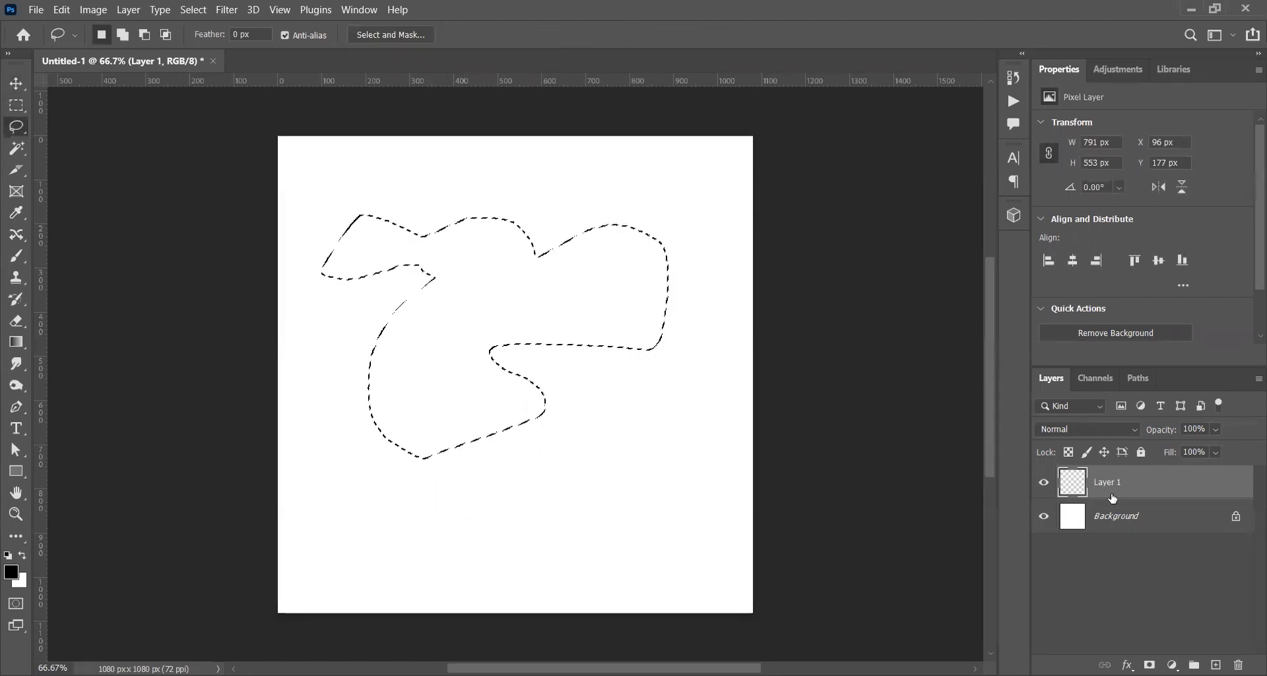
key(alt+BackSpace)
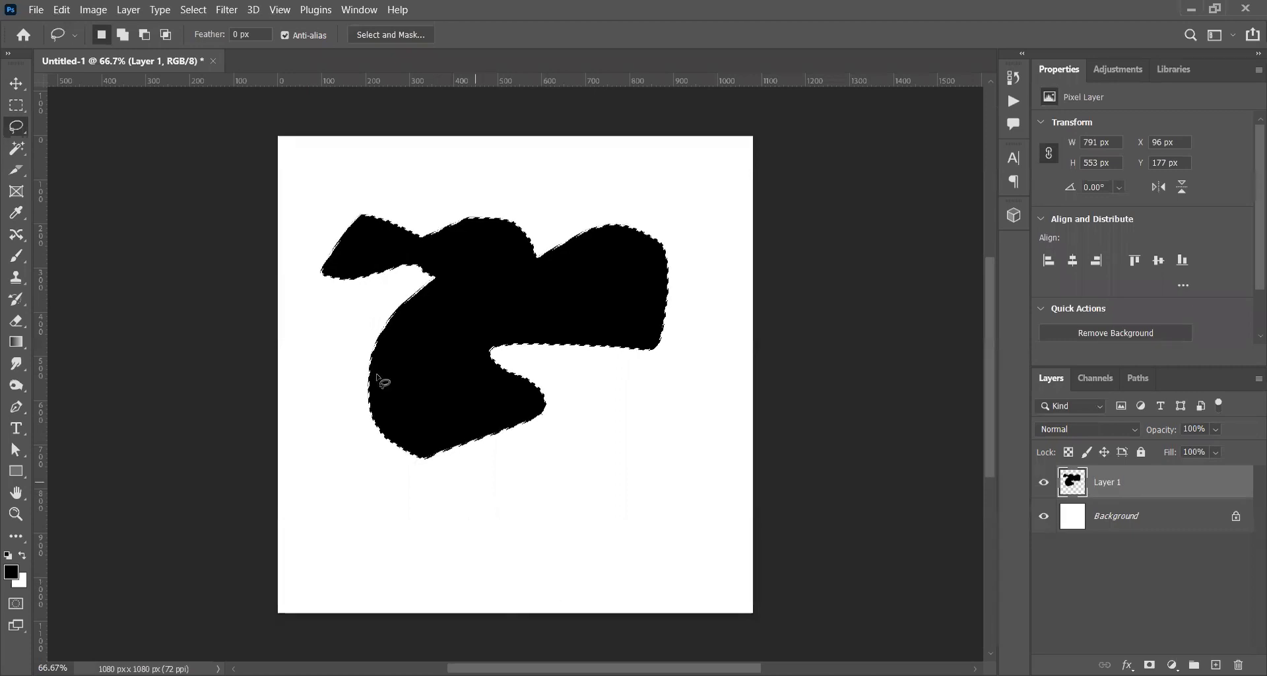
key(ctrl+d)
Move the black freehand shape lower on the canvas and delete its layer.
key(v)
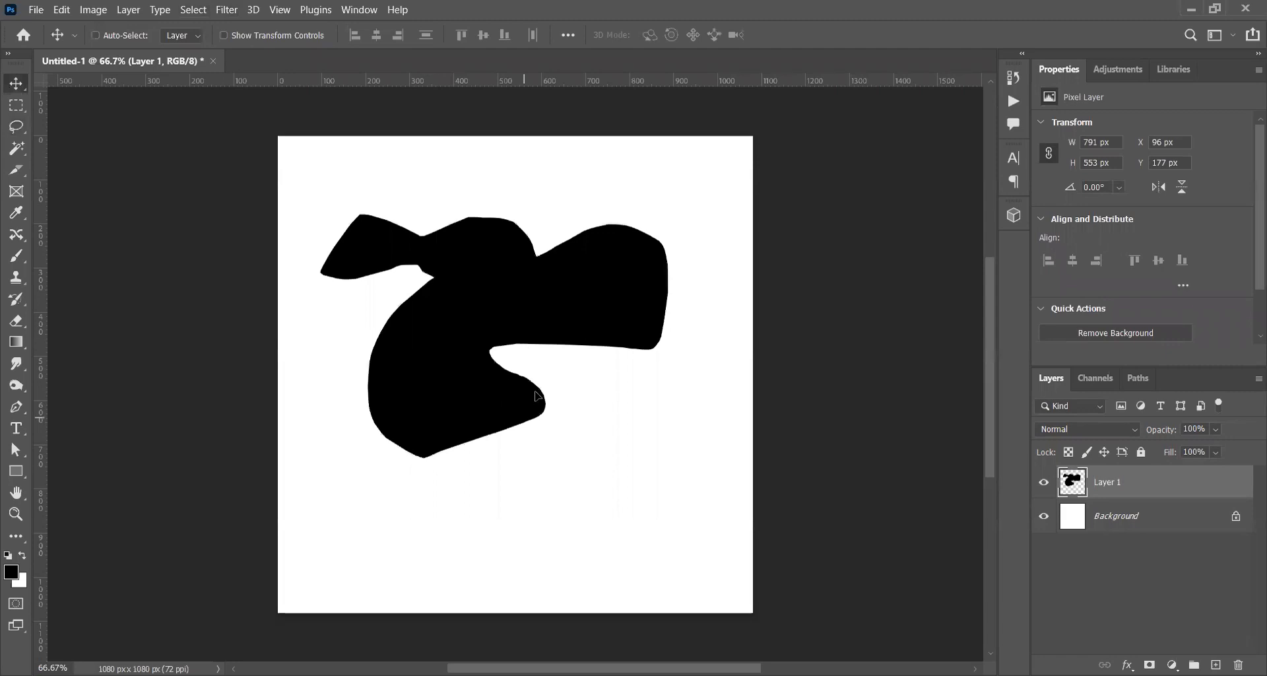
drag(536, 395, 644, 396)
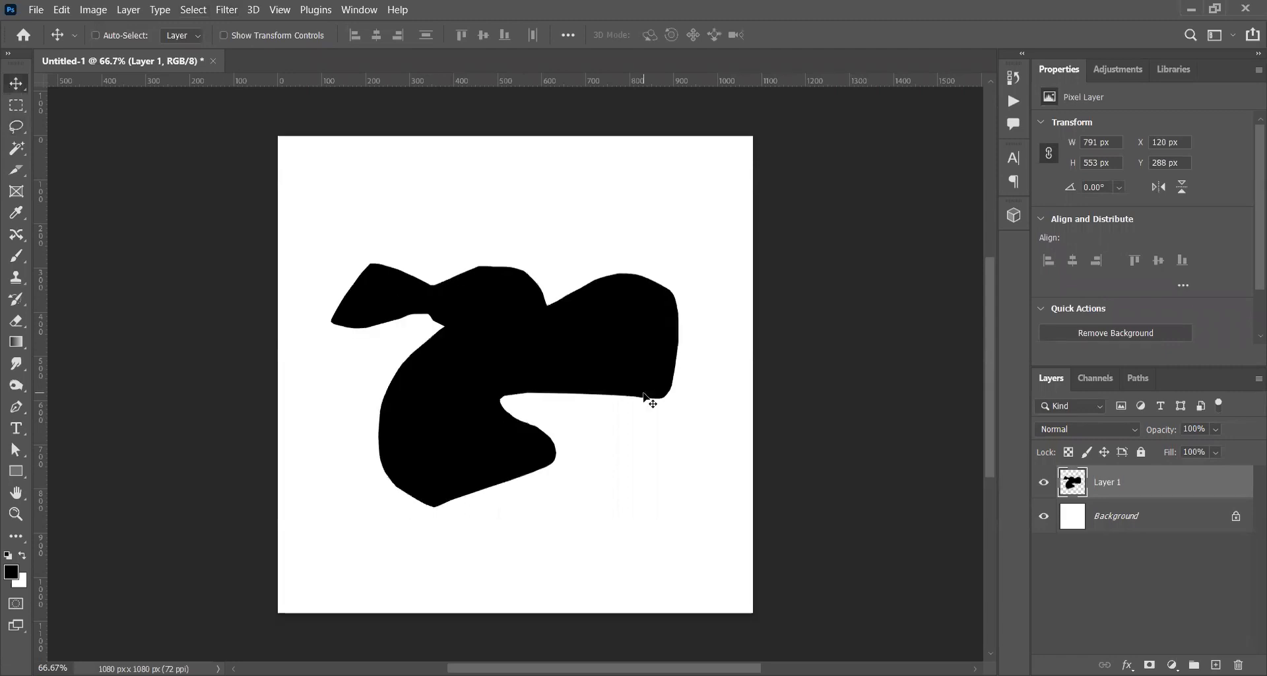
key(Delete)
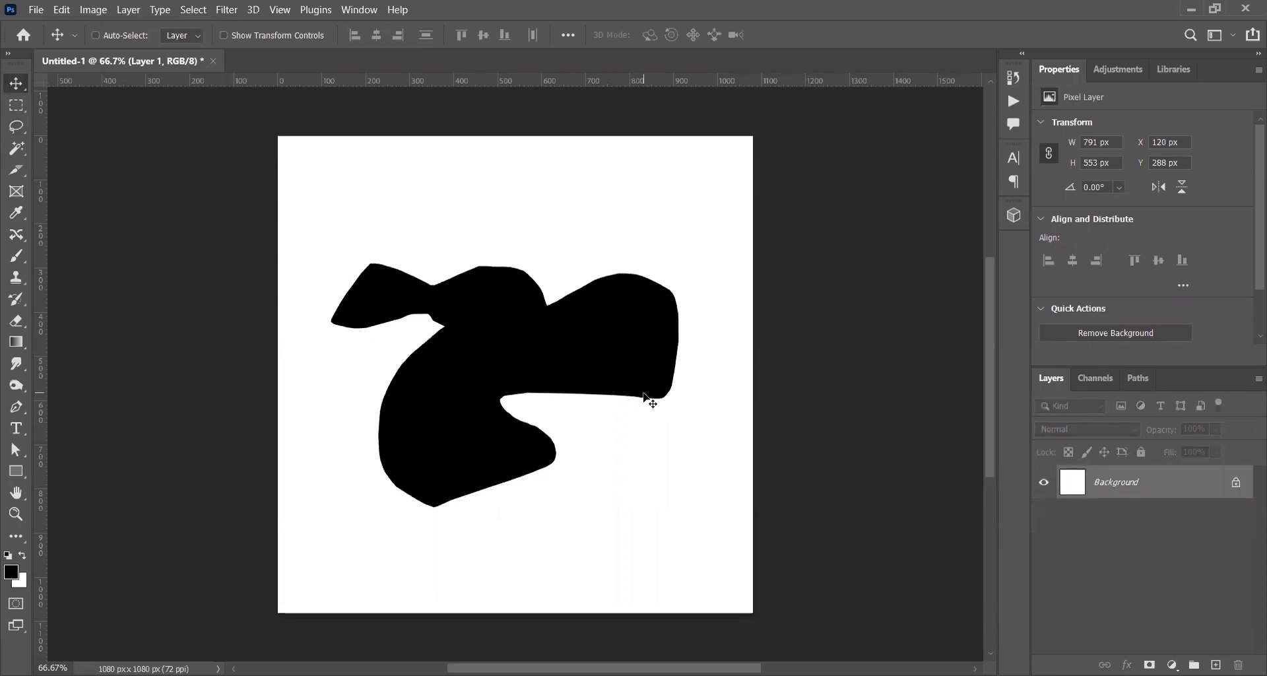
Make a black rectangle about 296 x 94 px just above the canvas centre by filling a rectangular marquee on a new layer.
key(m)
drag(437, 299, 570, 342)
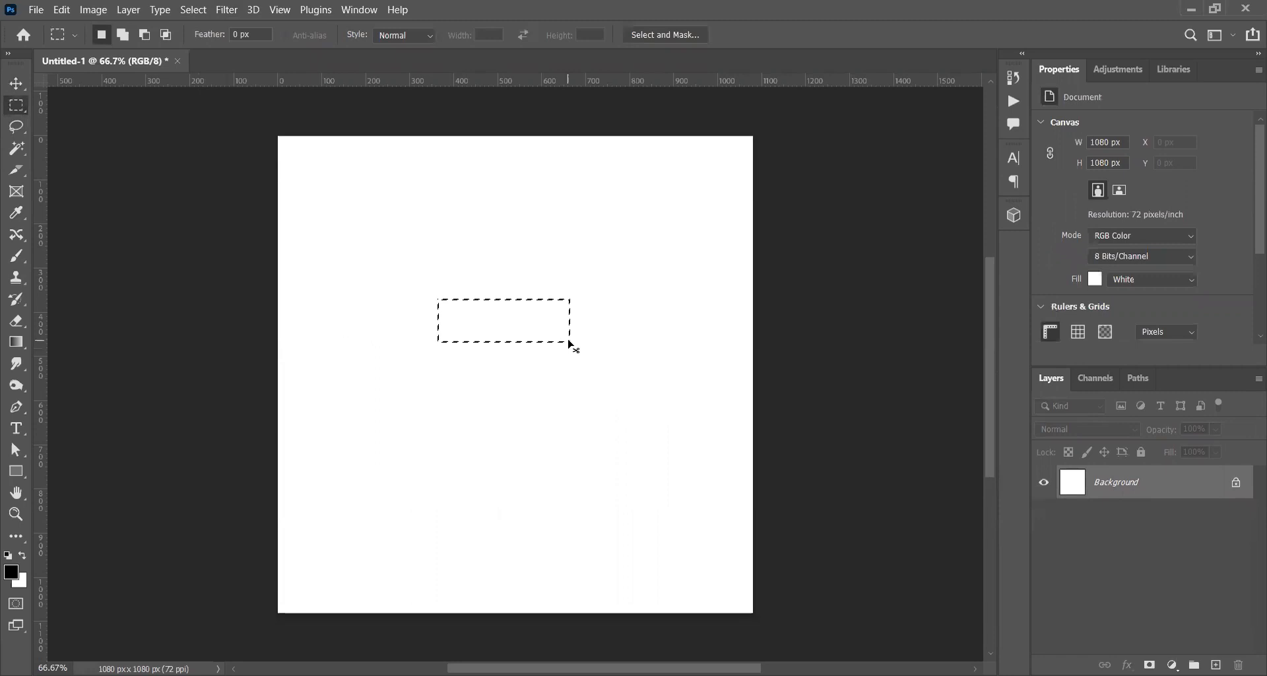
key(ctrl+alt+shift+n)
key(alt+BackSpace)
key(ctrl+d)
key(v)
Add the white text "BUTTOn" in Lato Semibold, 47.37 pt, and centre it over the black rectangle.
key(t)
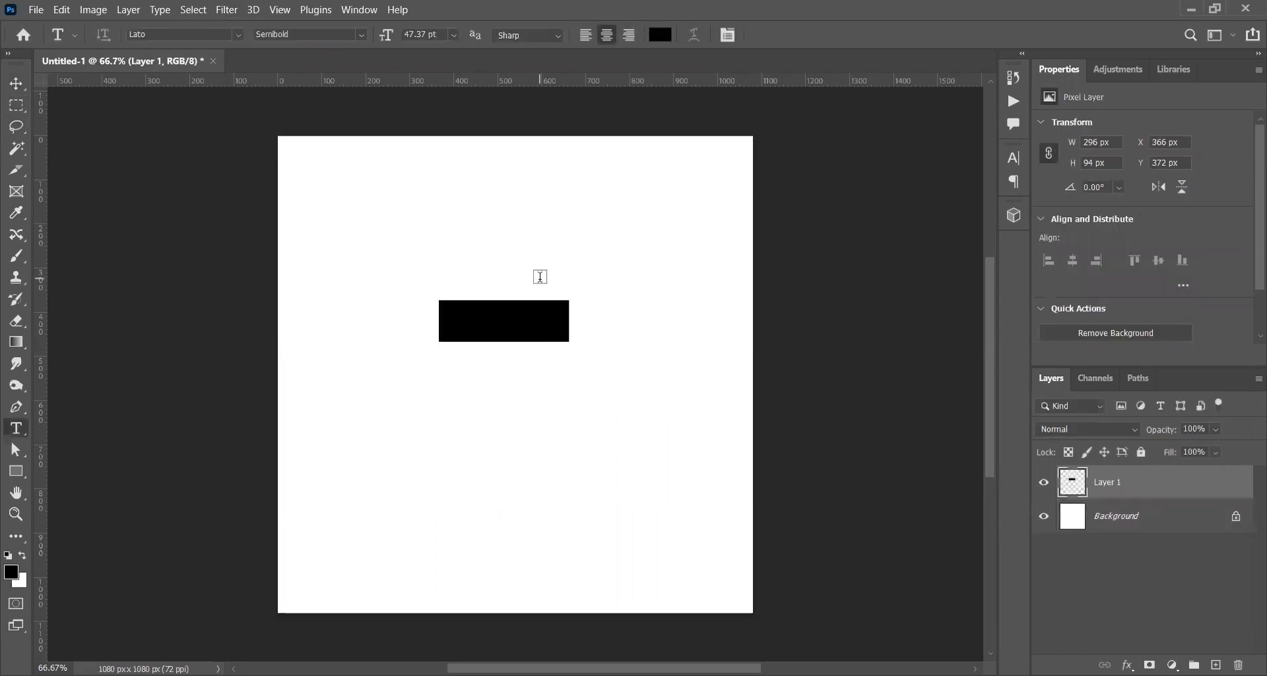
click(480, 238)
text(BUTTOn)
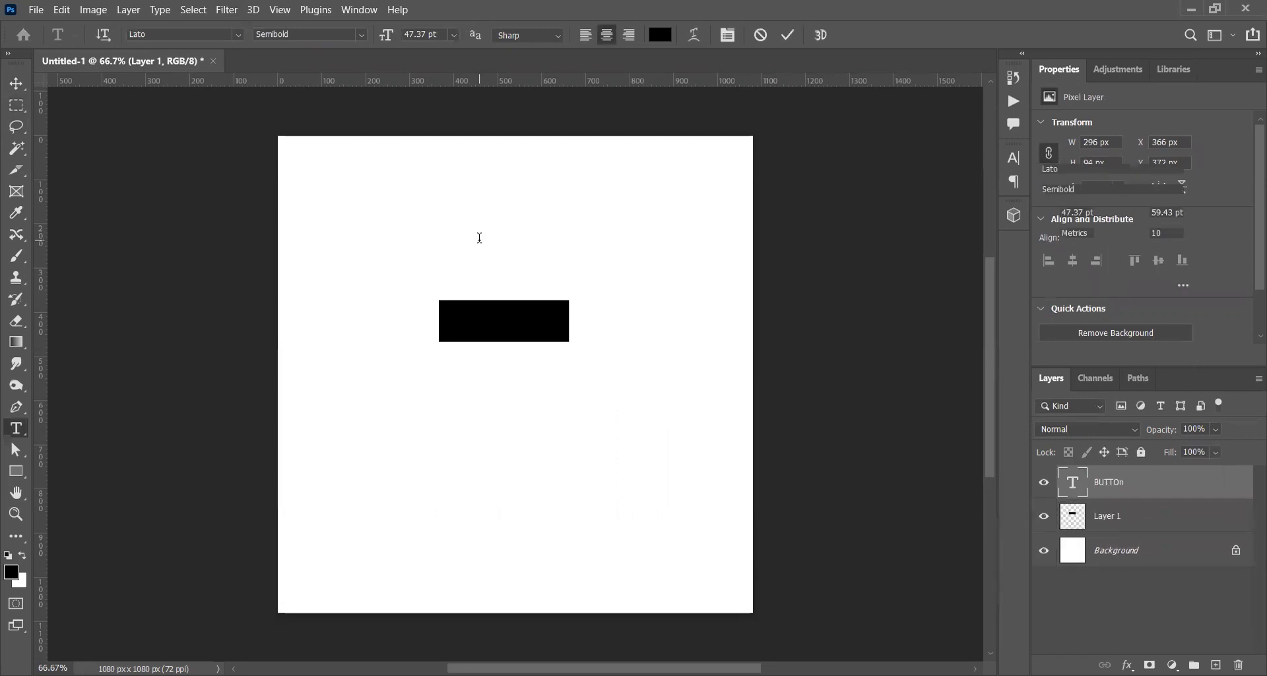
key(ctrl+Return)
key(v)
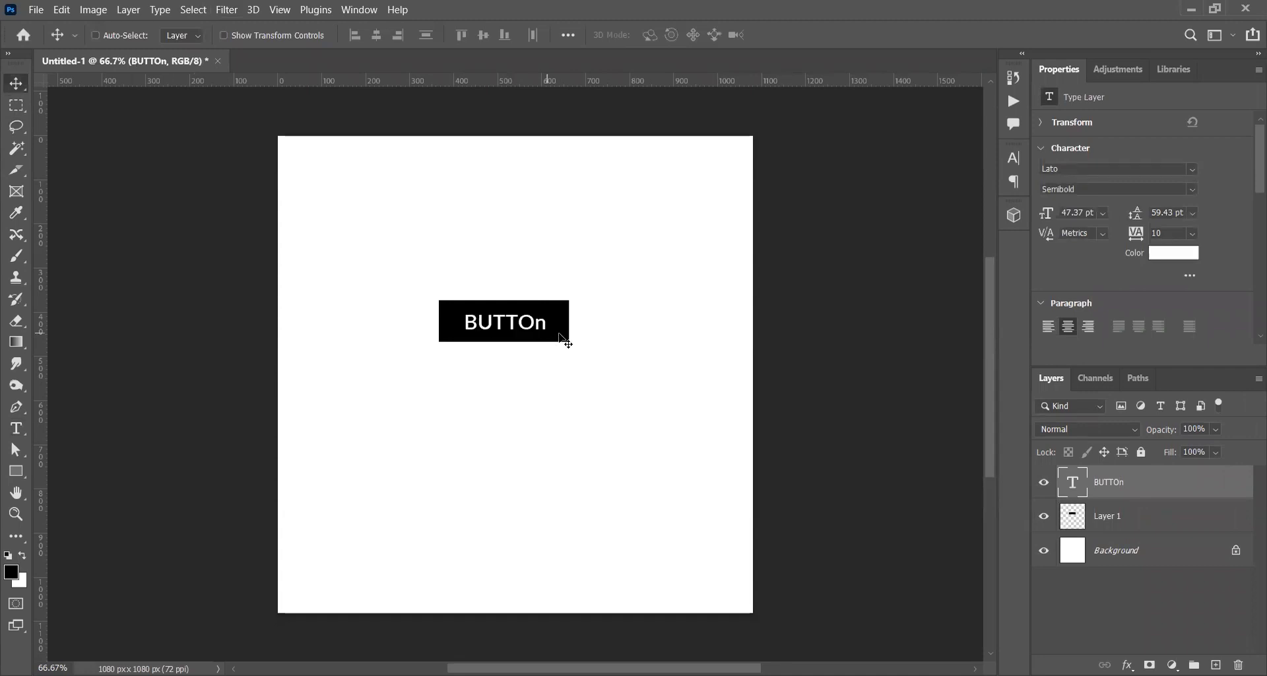
Deselect the BUTTOn text layer.
key(ctrl+n)
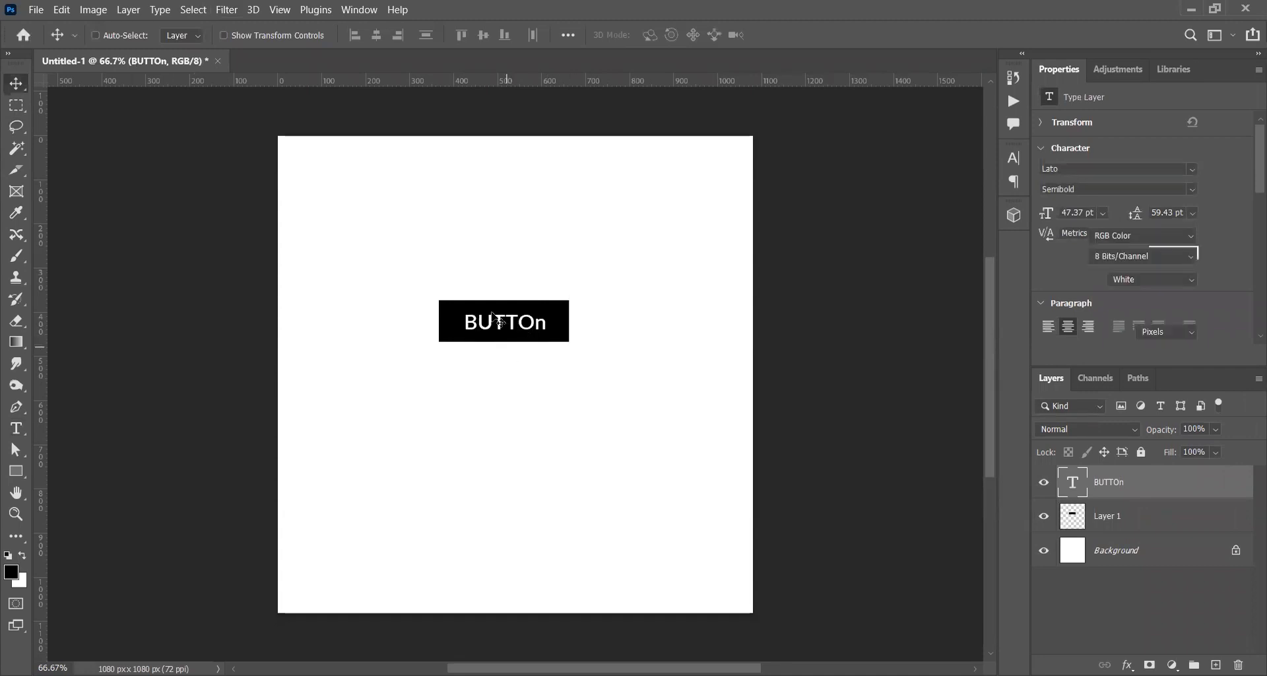
click(494, 319)
key(Return)
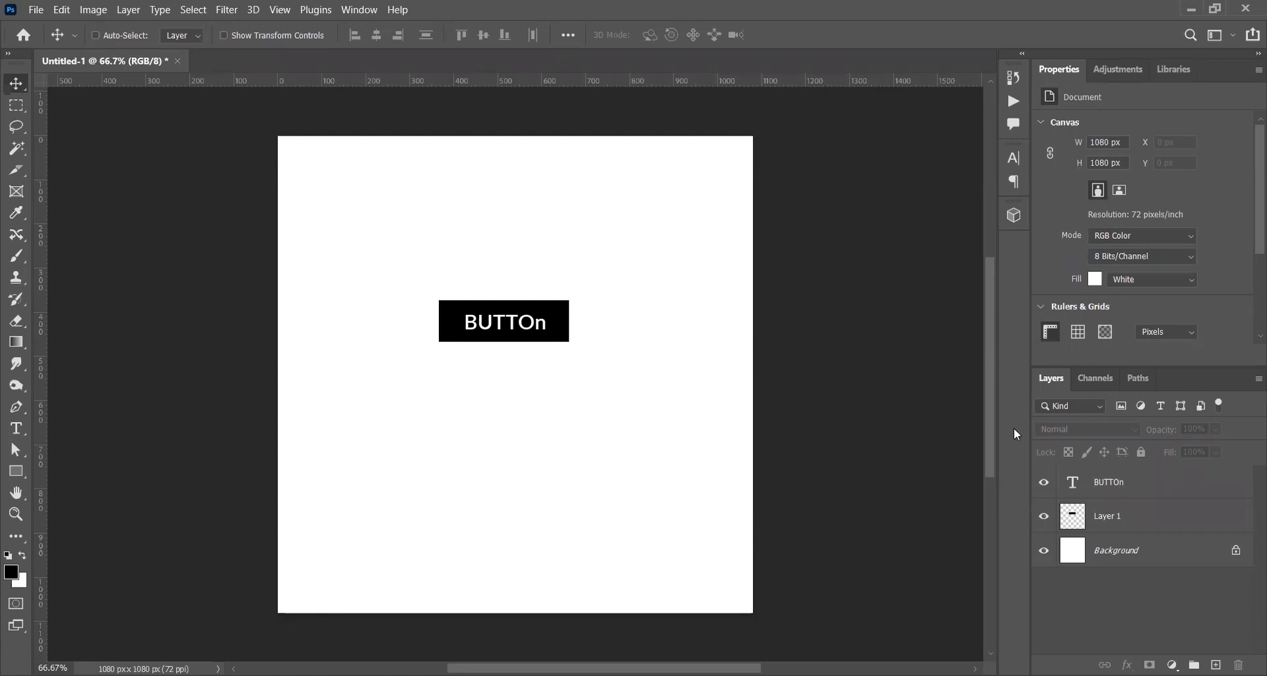
Delete the BUTTOn text layer together with the black rectangle layer.
click(1142, 513)
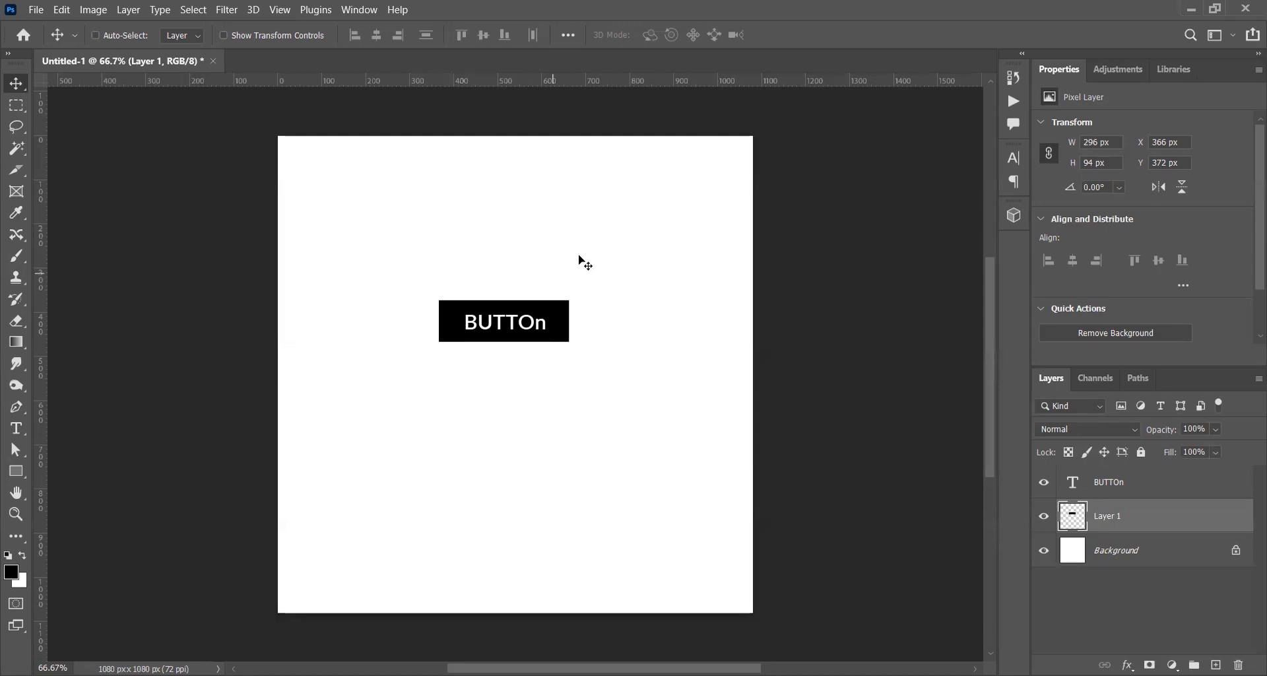
ctrl+shift+click(489, 320)
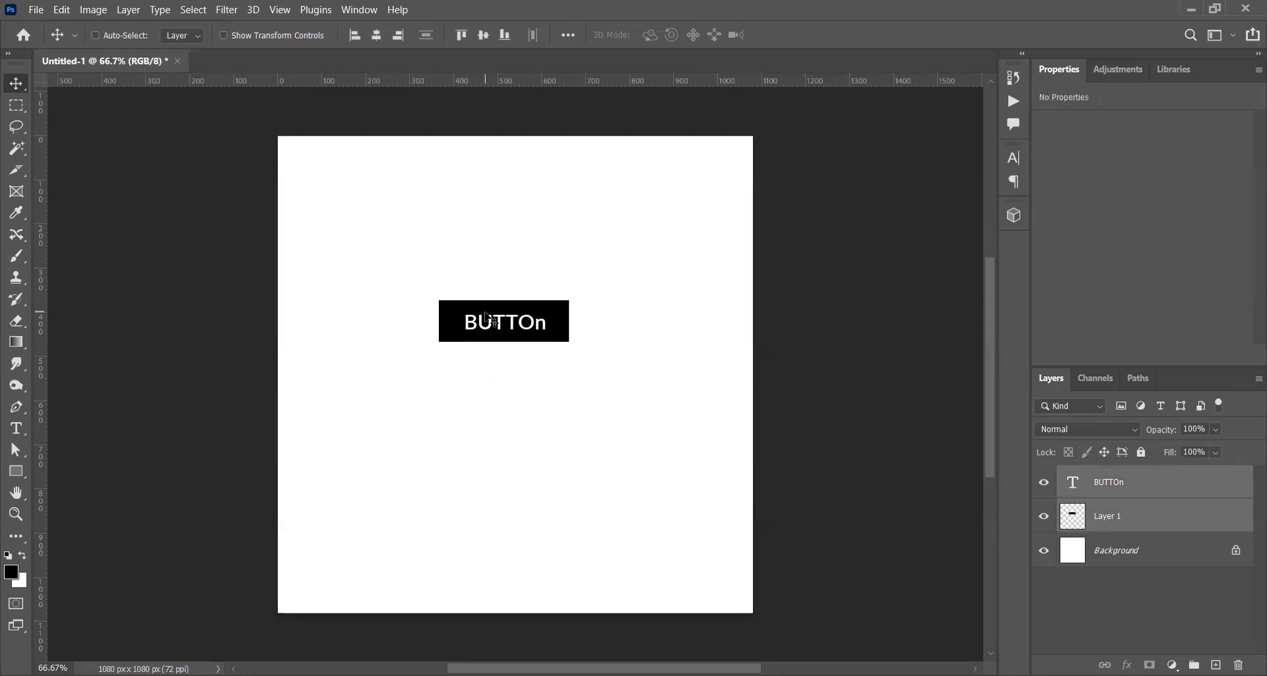
key(Delete)
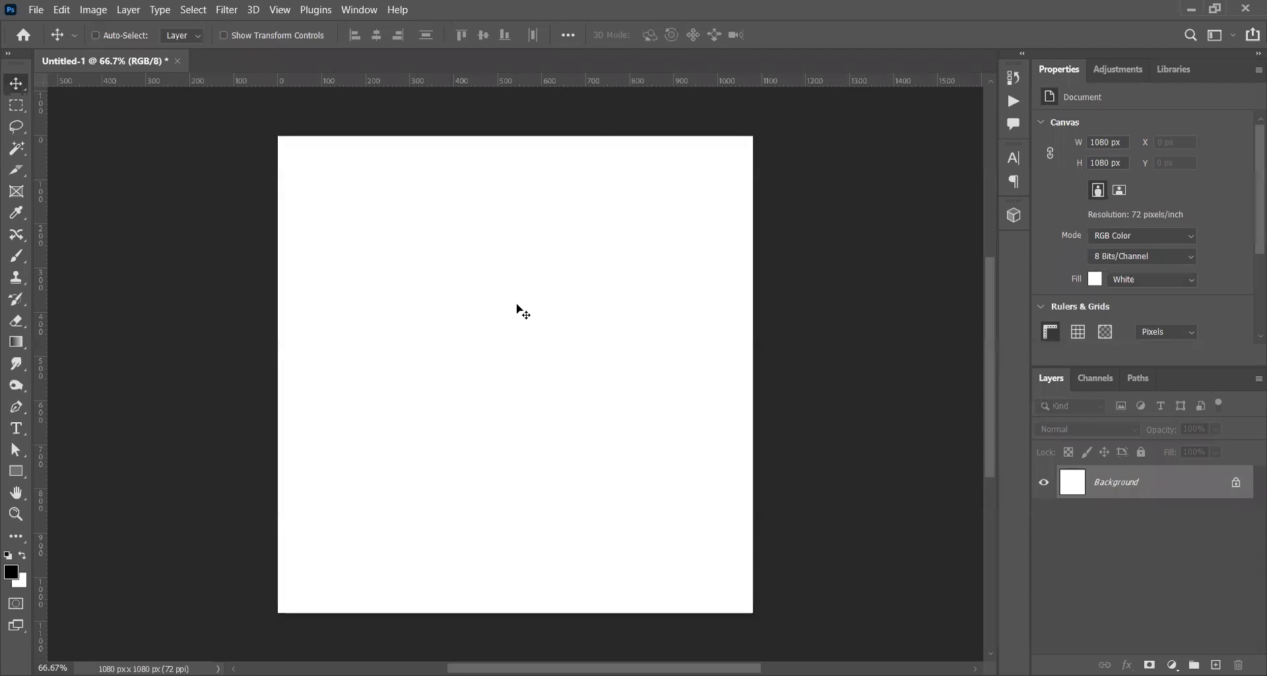
Make a purple rectangle about 482 x 691 px by filling a rectangular marquee on a new layer.
click(16, 105)
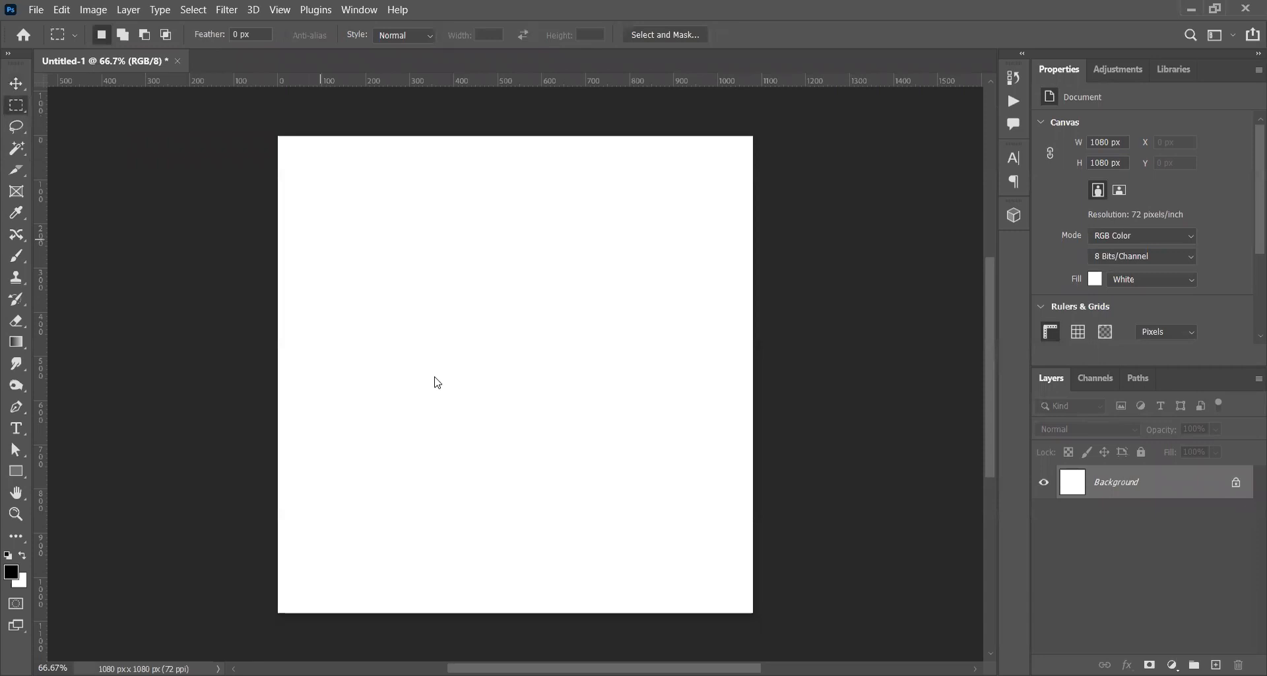
ctrl+click(462, 291)
key(Return)
click(1215, 664)
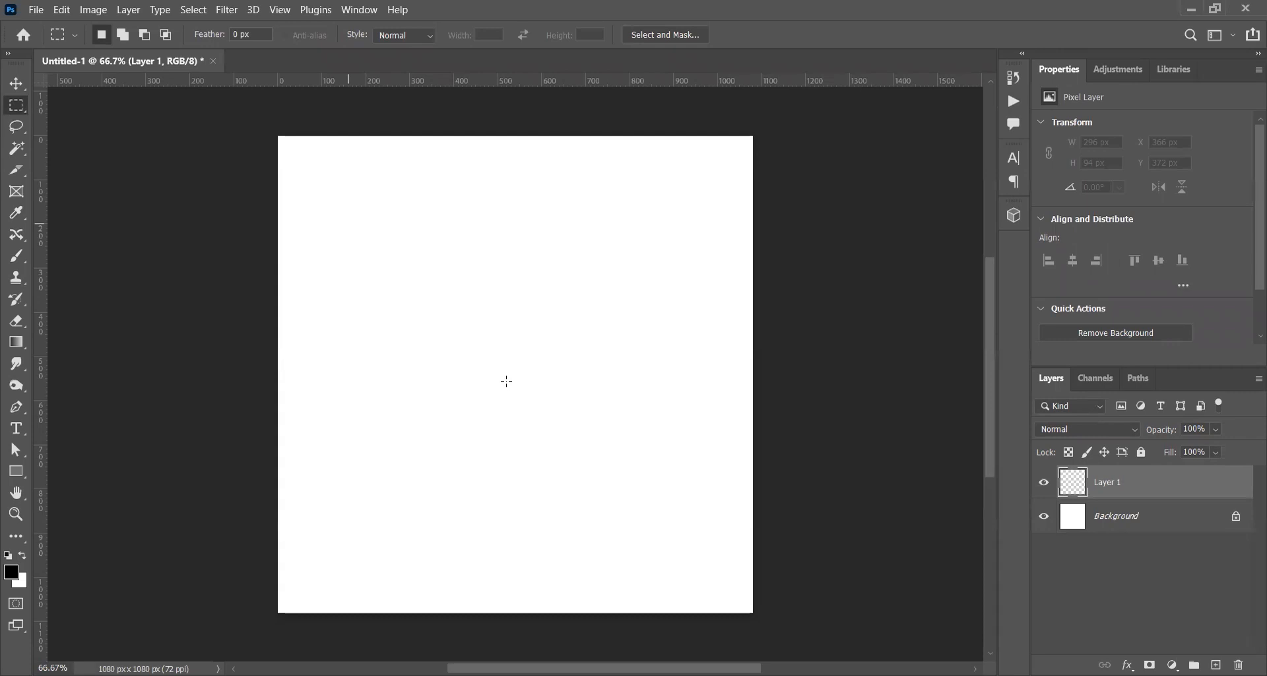
drag(339, 217, 552, 526)
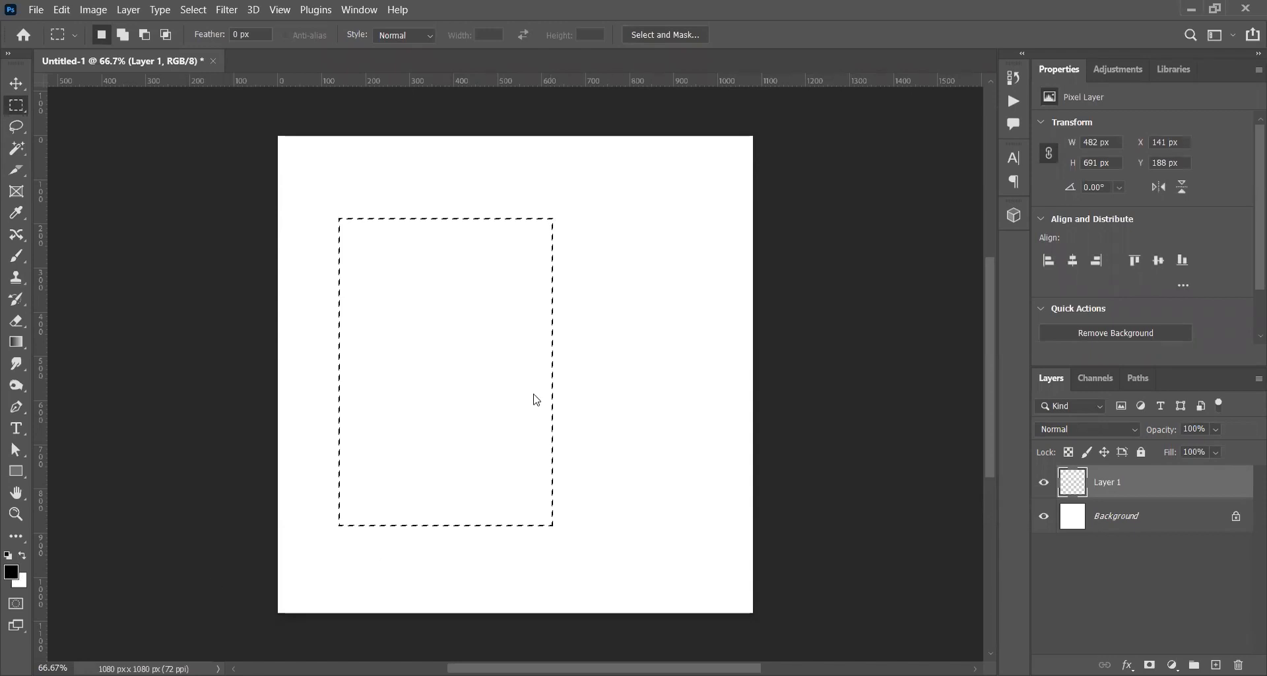
click(246, 280)
drag(288, 280, 286, 298)
key(Return)
key(alt+BackSpace)
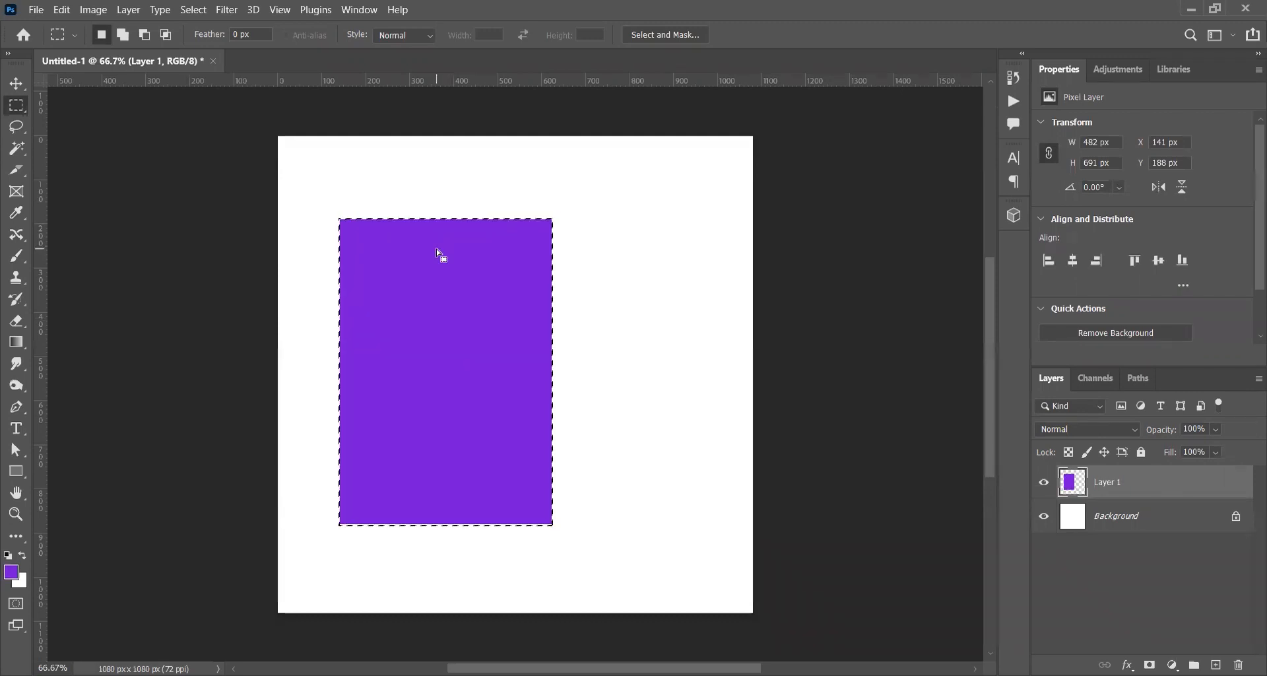
Deselect the marquee around the purple rectangle and undo the deselection.
right_click(489, 276)
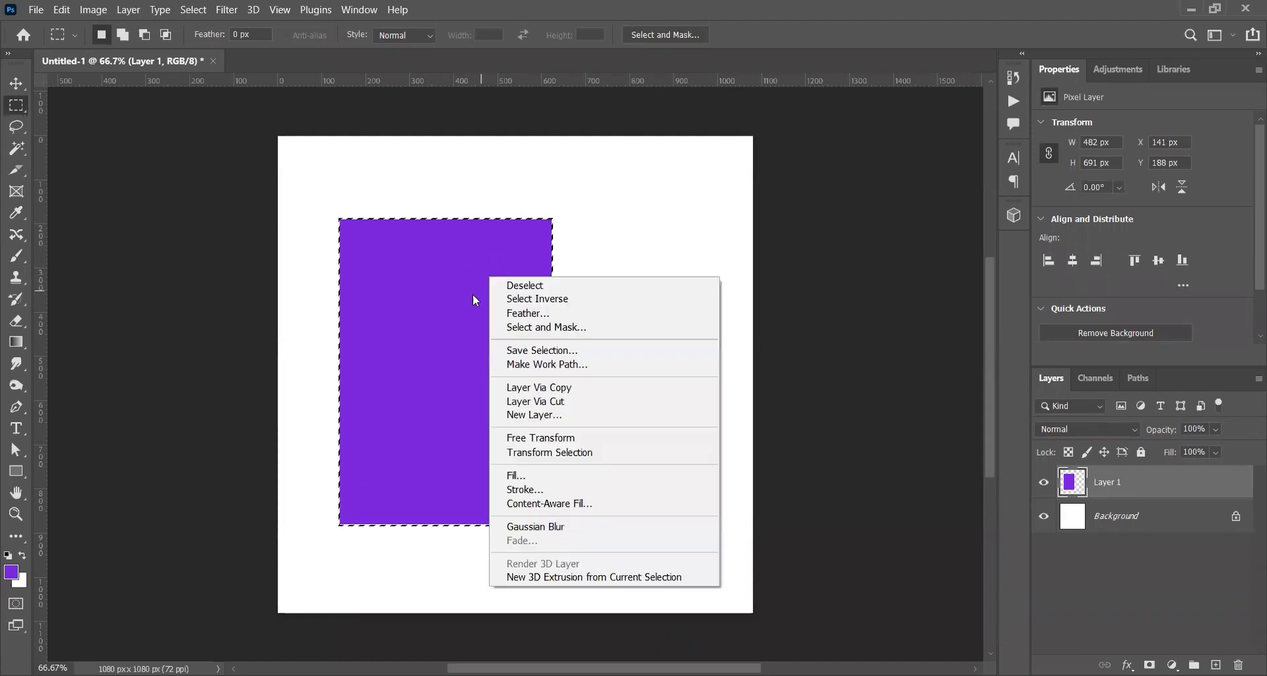
click(524, 285)
key(ctrl+z)
key(ctrl+d)
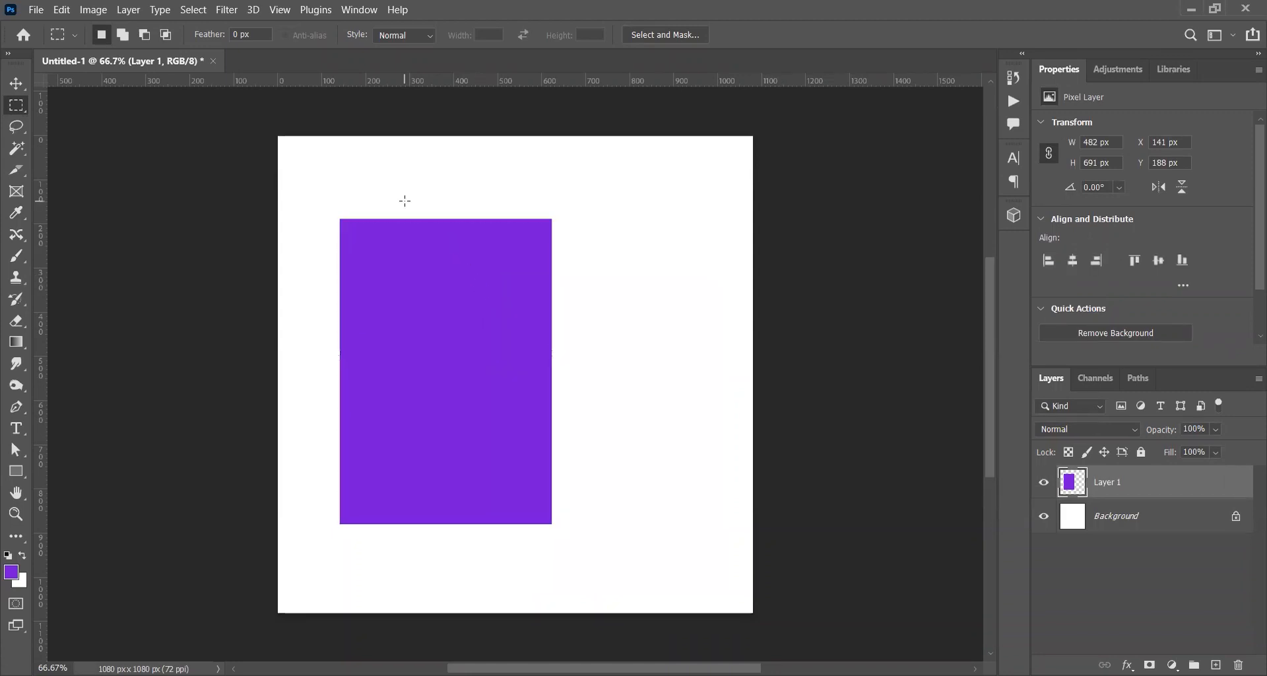
key(ctrl+z)
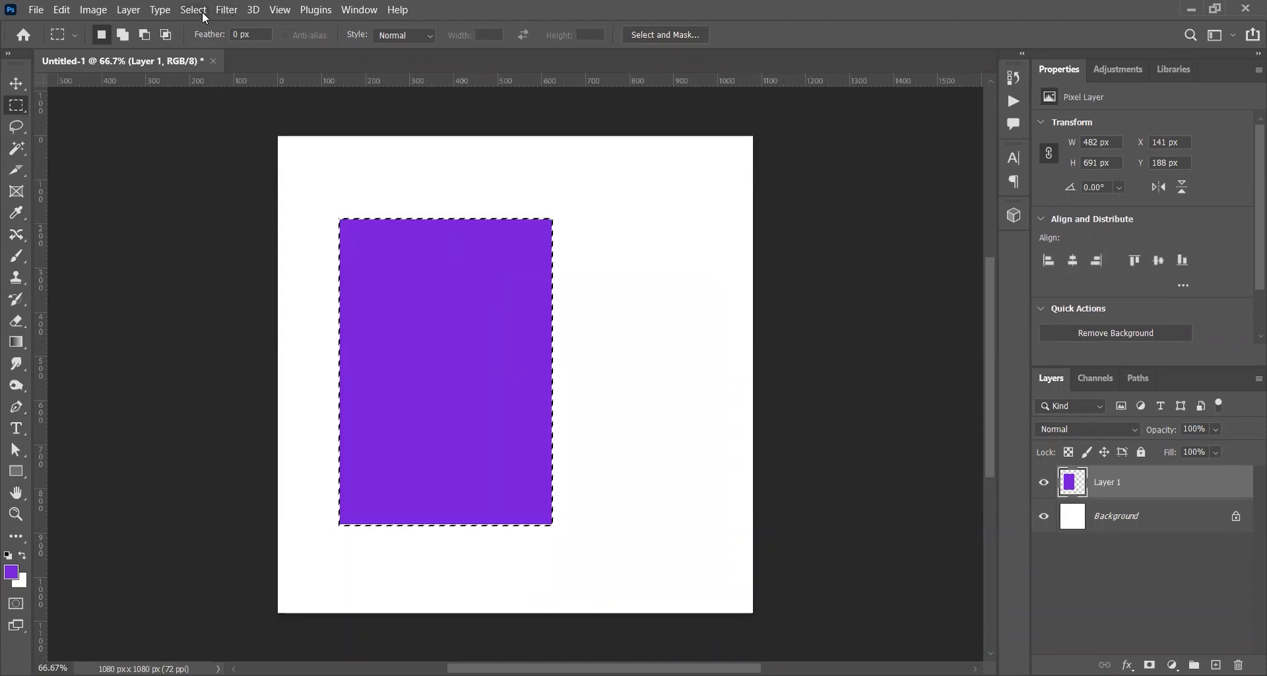
Clear the selection around the purple rectangle and delete its layer.
click(202, 10)
click(230, 38)
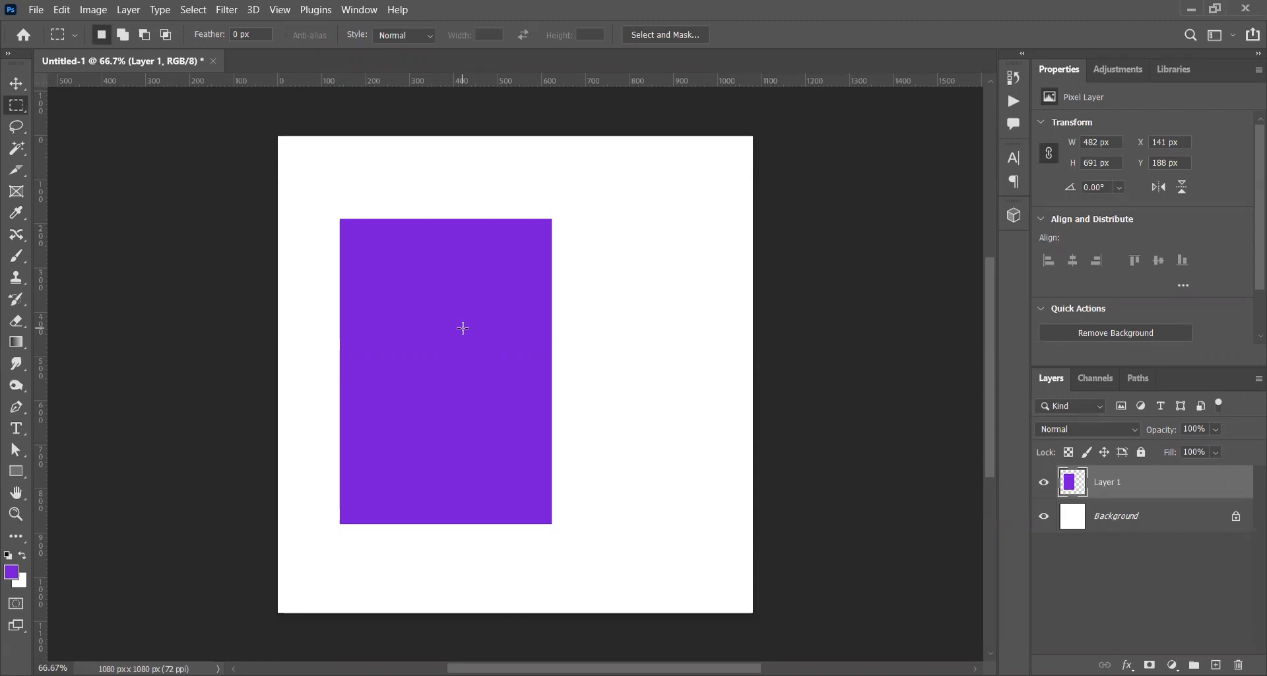
key(Delete)
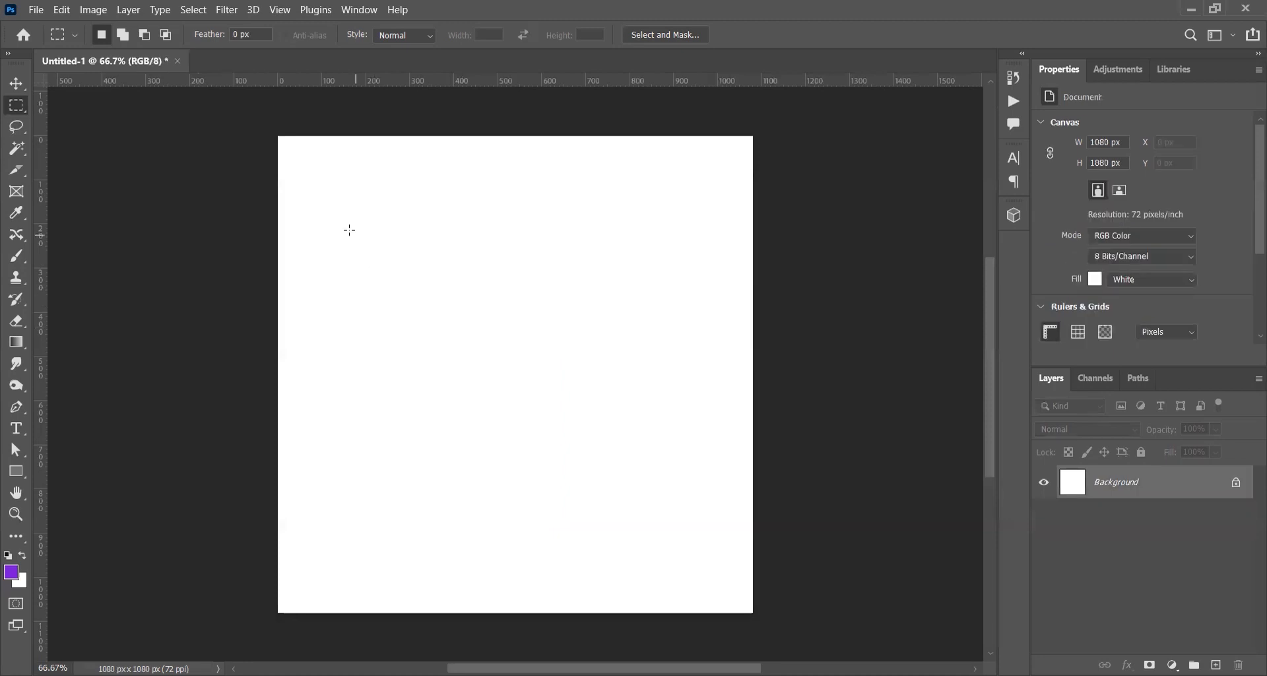
Draw a rectangular marquee about 511 x 654 px, add a new layer for it and activate the Gradient tool.
drag(349, 227, 575, 519)
click(1216, 665)
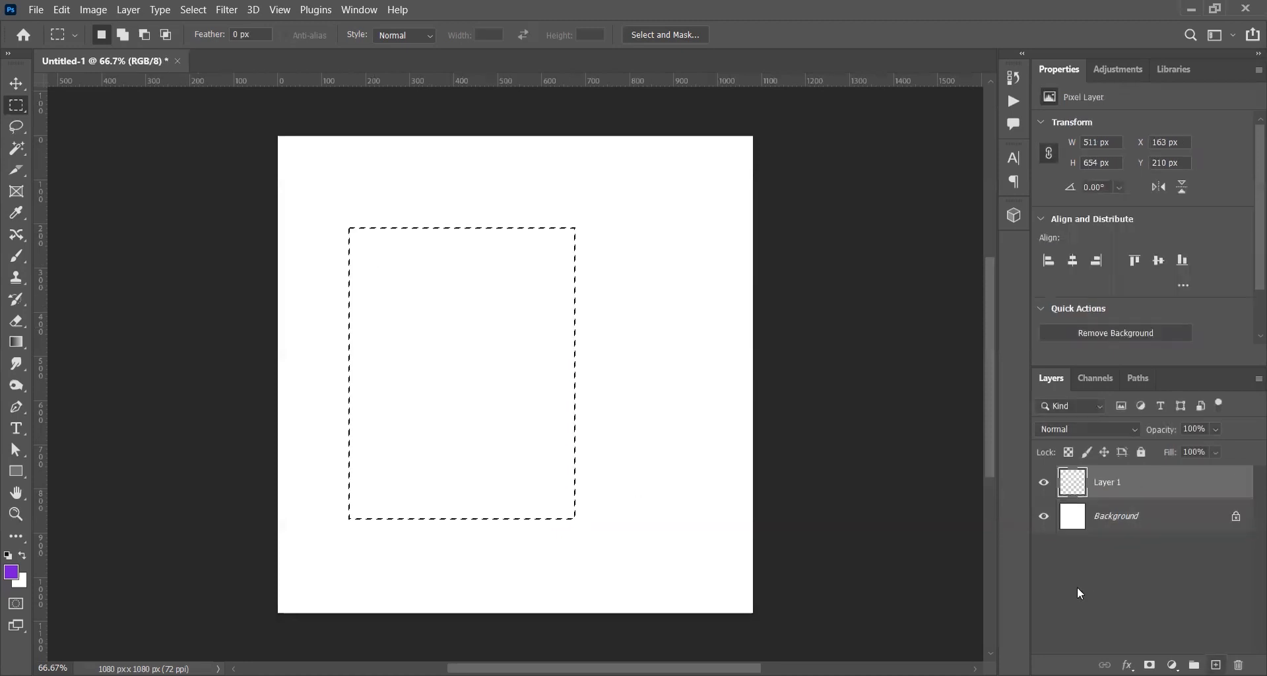
click(15, 343)
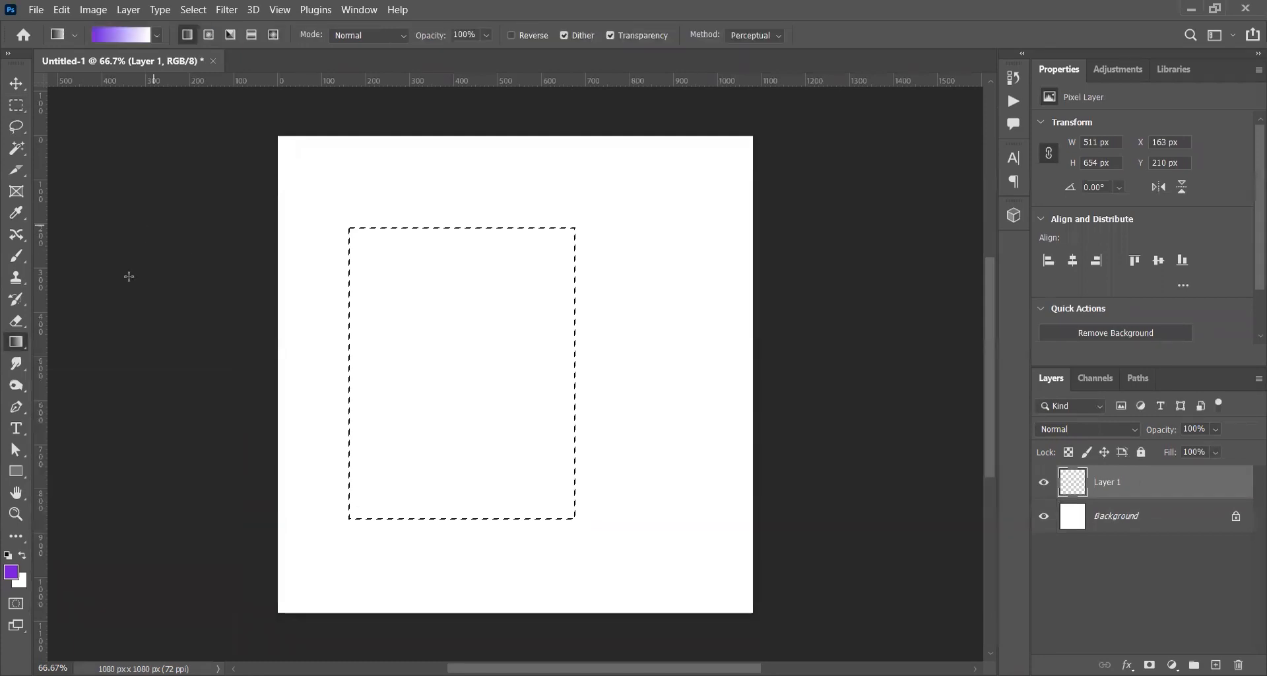
Set the background colour to yellow #ecdf0b and fill the marquee with a diagonal purple-to-yellow gradient.
click(15, 568)
key(Return)
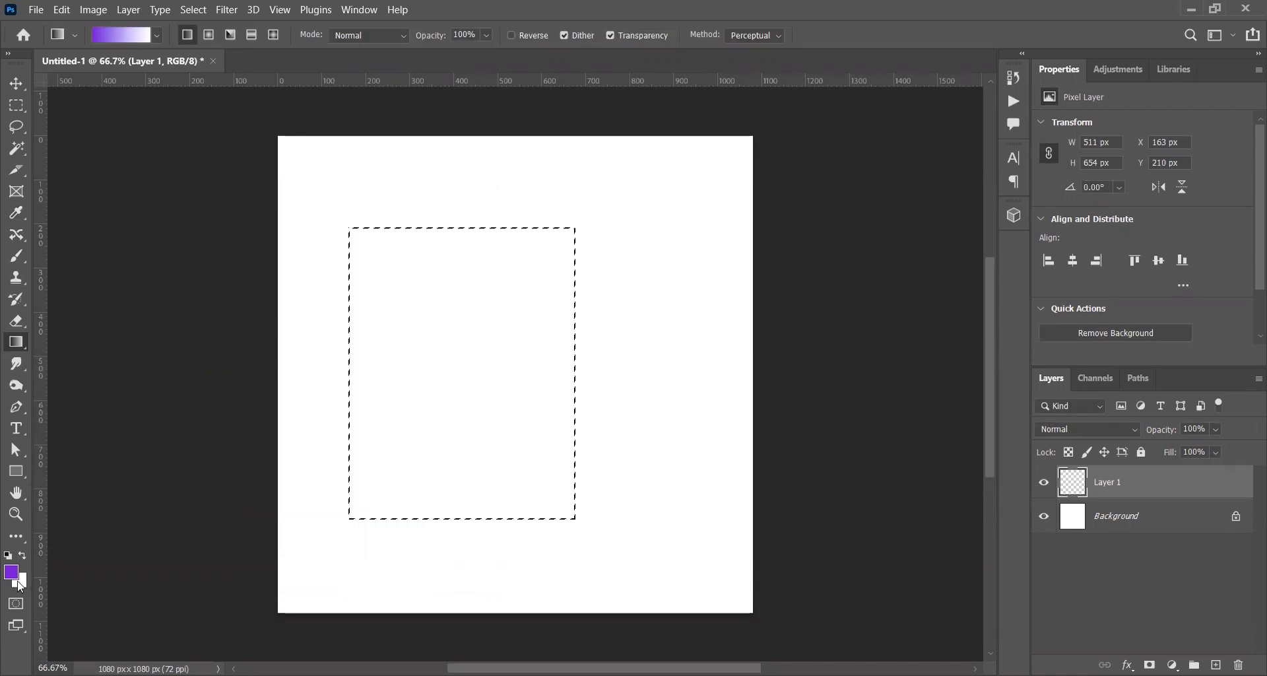
click(20, 582)
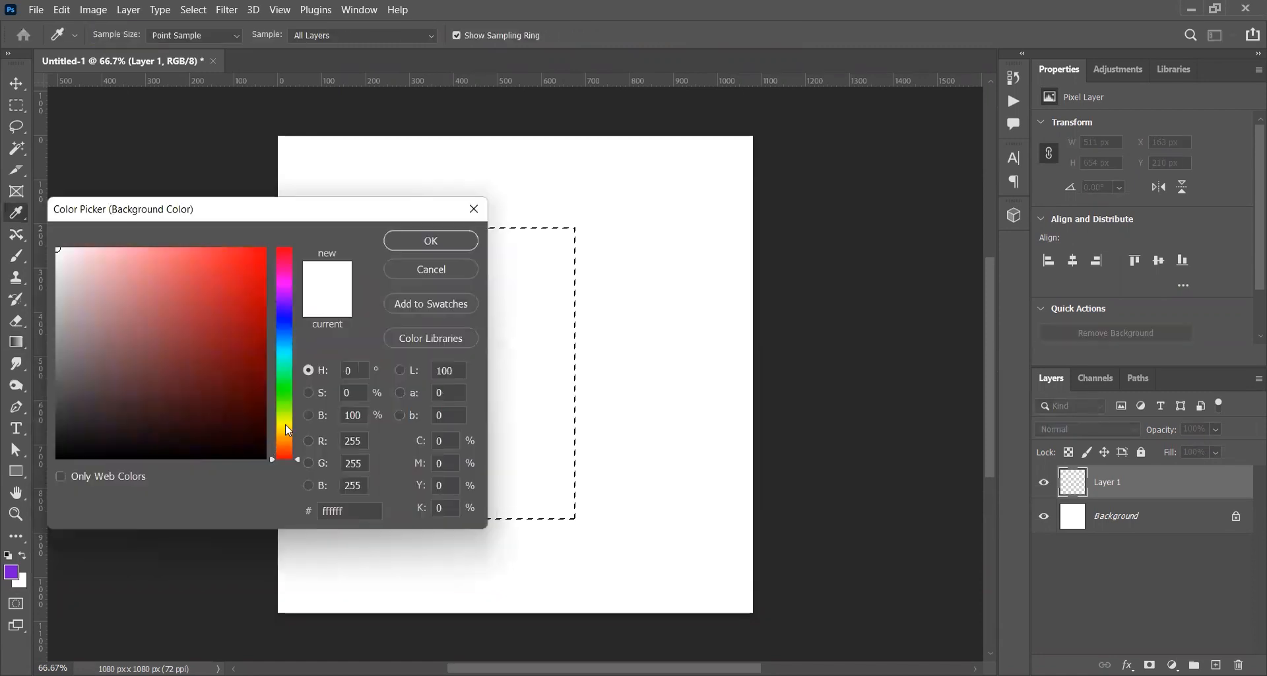
click(285, 425)
click(256, 288)
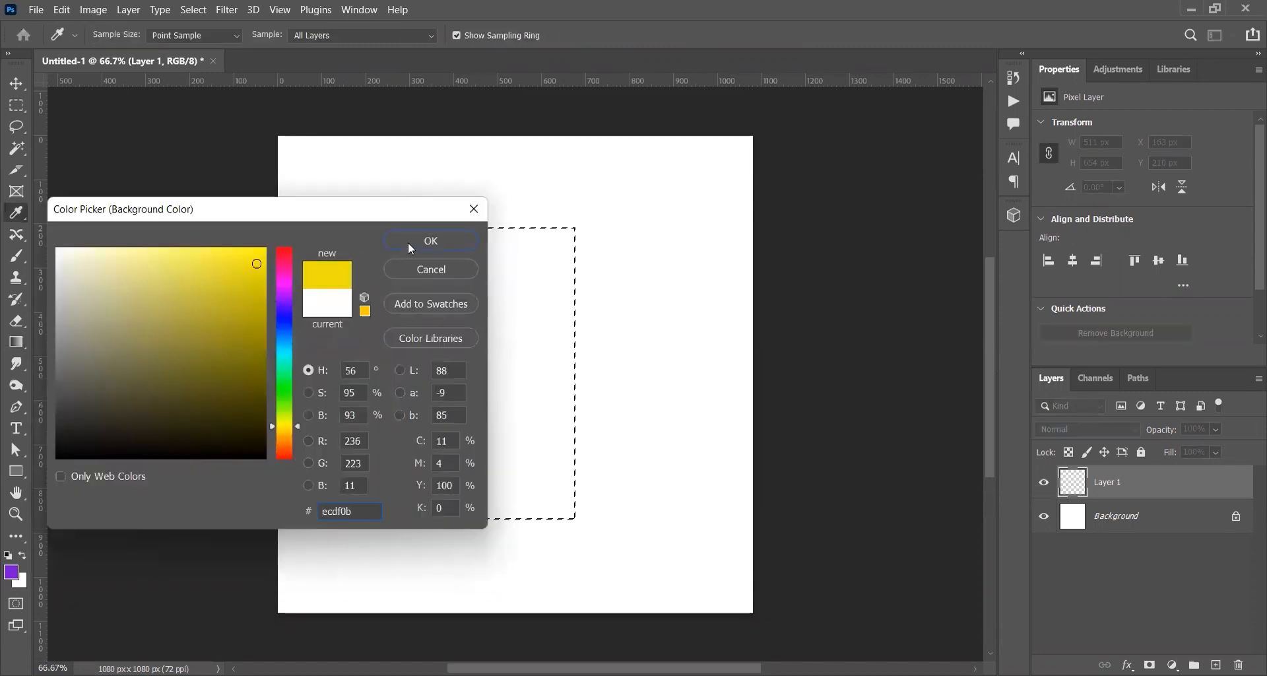
click(407, 243)
key(g)
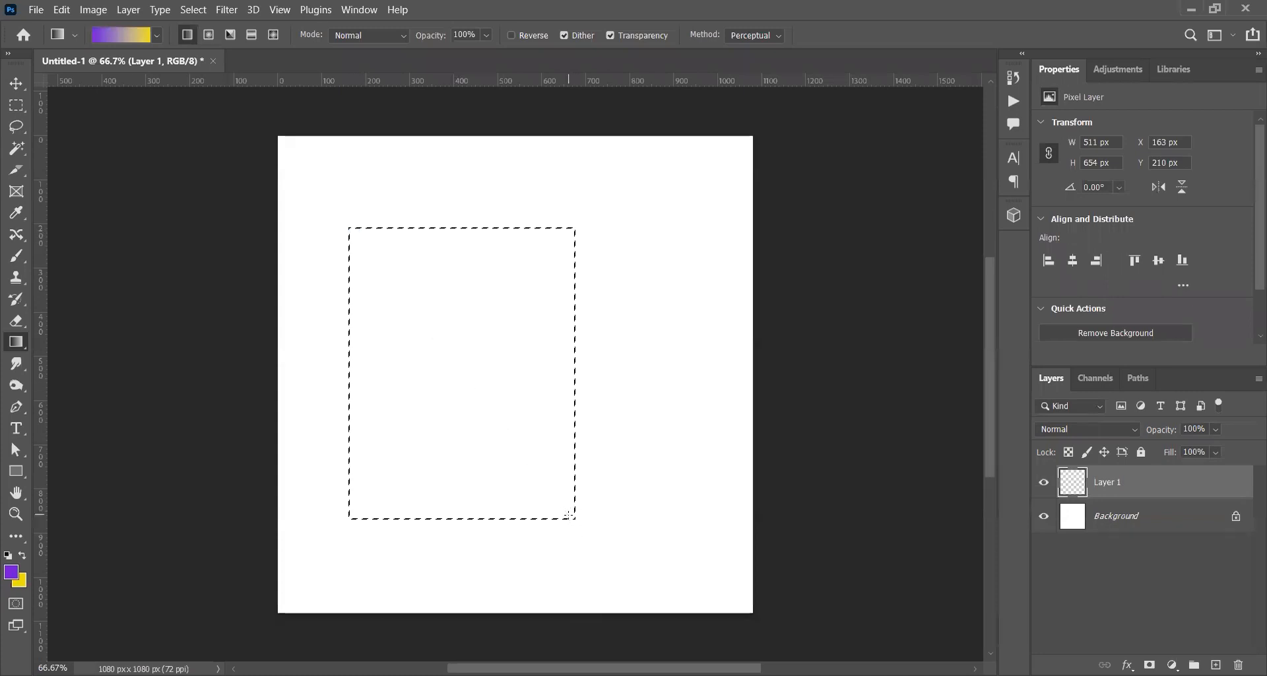
drag(357, 234, 568, 514)
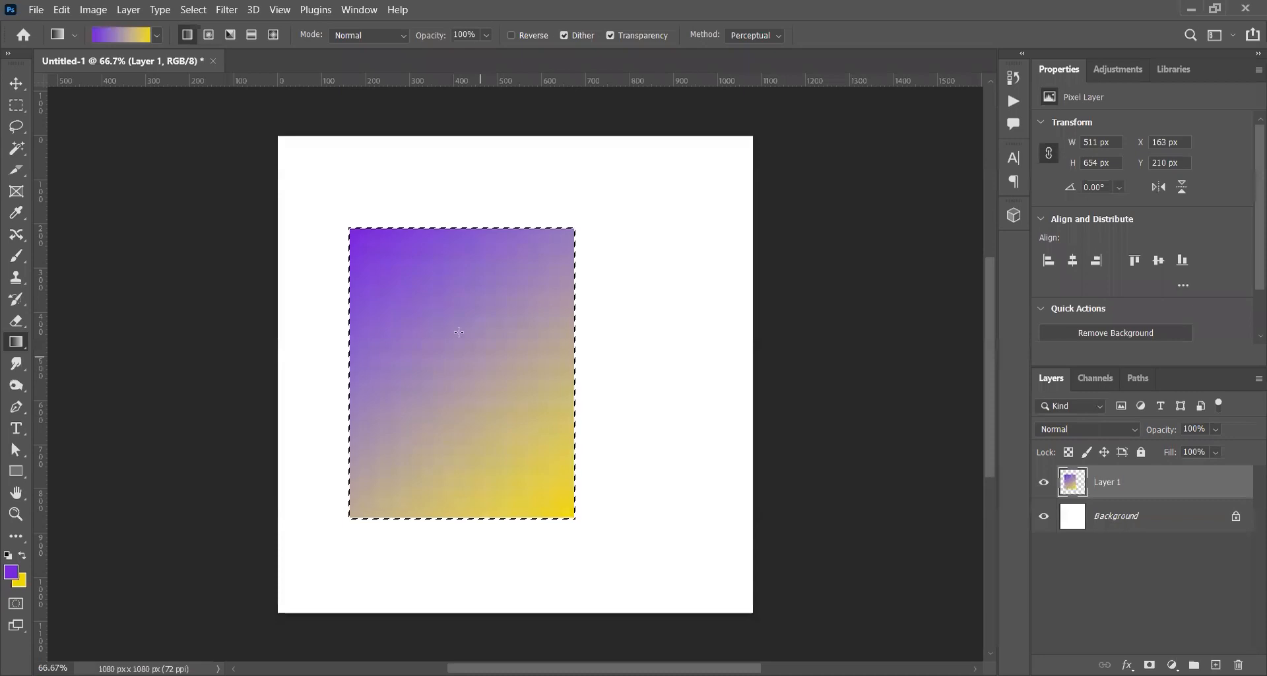
Redraw the purple-to-yellow gradient with short spans inside the marquee, a medium diagonal, and a long diagonal reaching beyond it.
drag(449, 347, 470, 393)
drag(454, 346, 470, 406)
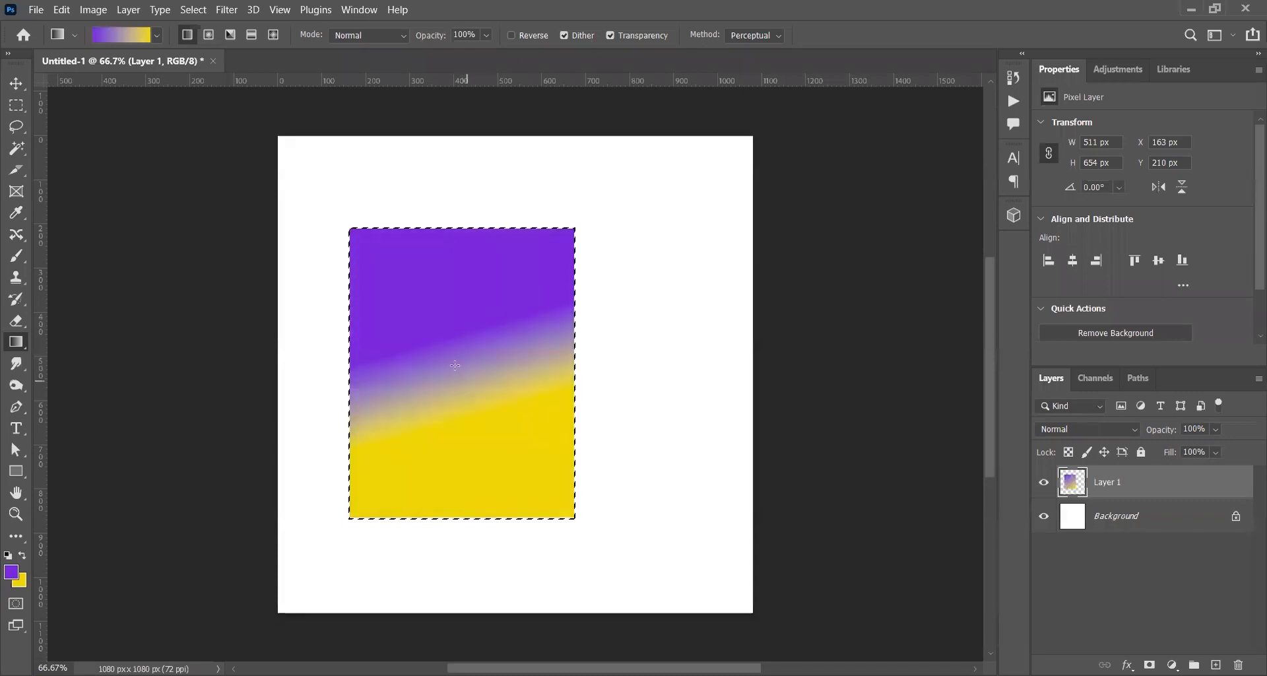
drag(454, 364, 457, 375)
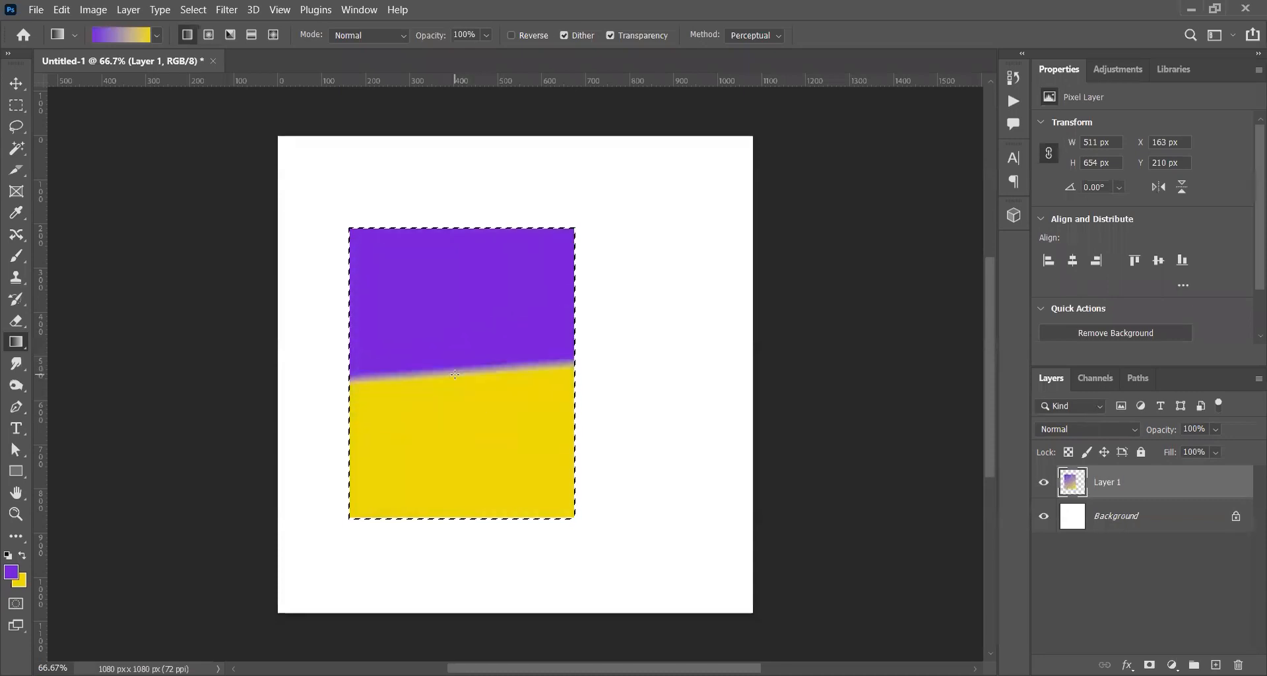
drag(404, 275, 523, 447)
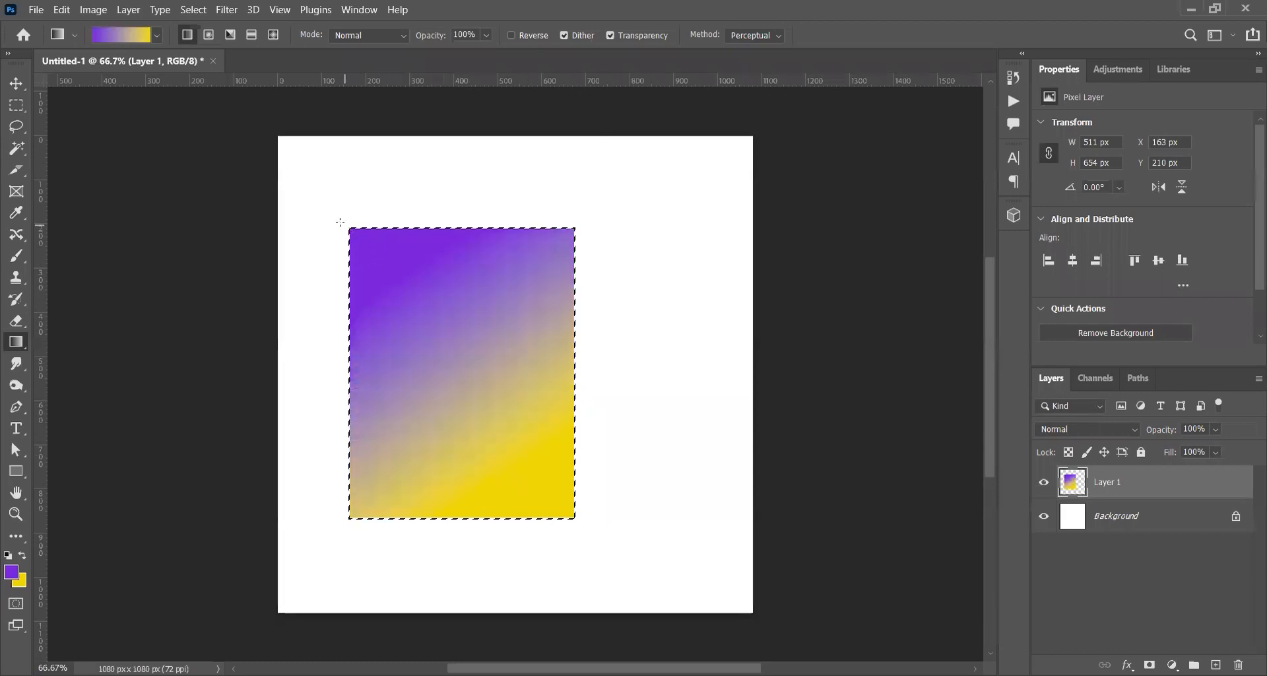
drag(271, 137, 626, 603)
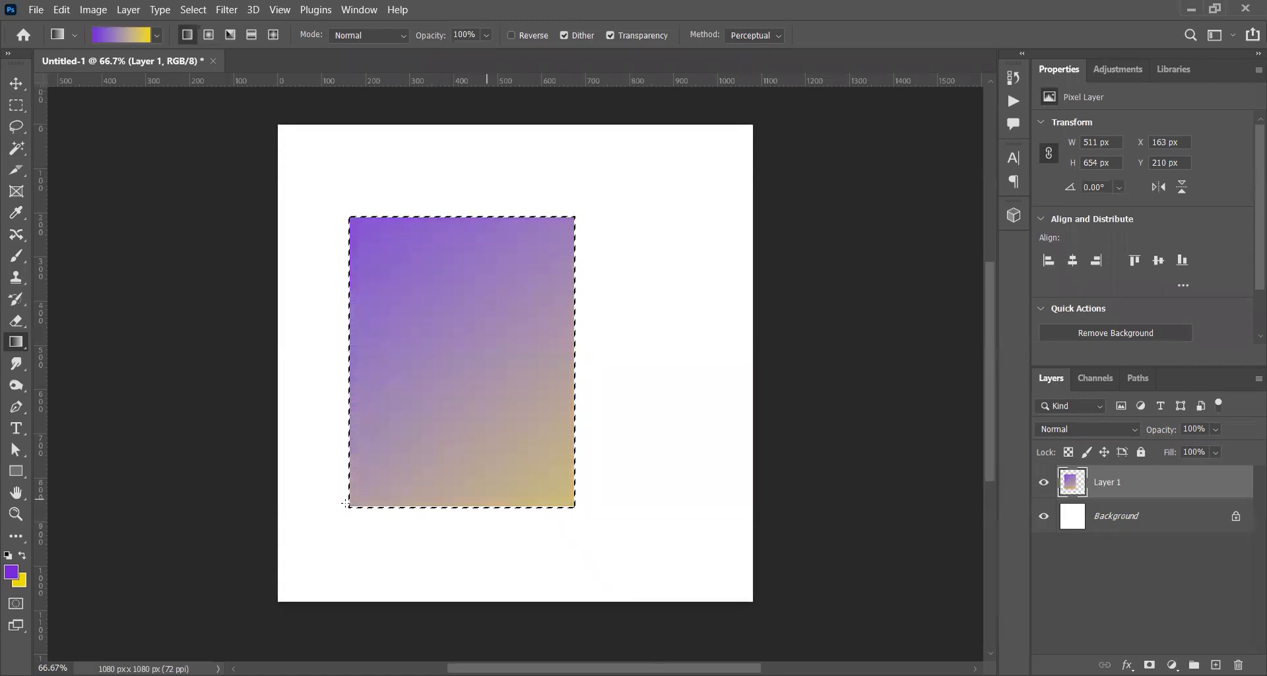
Change the background colour to blue #0b70ec and refill the marquee with a diagonal purple-to-blue gradient.
click(24, 580)
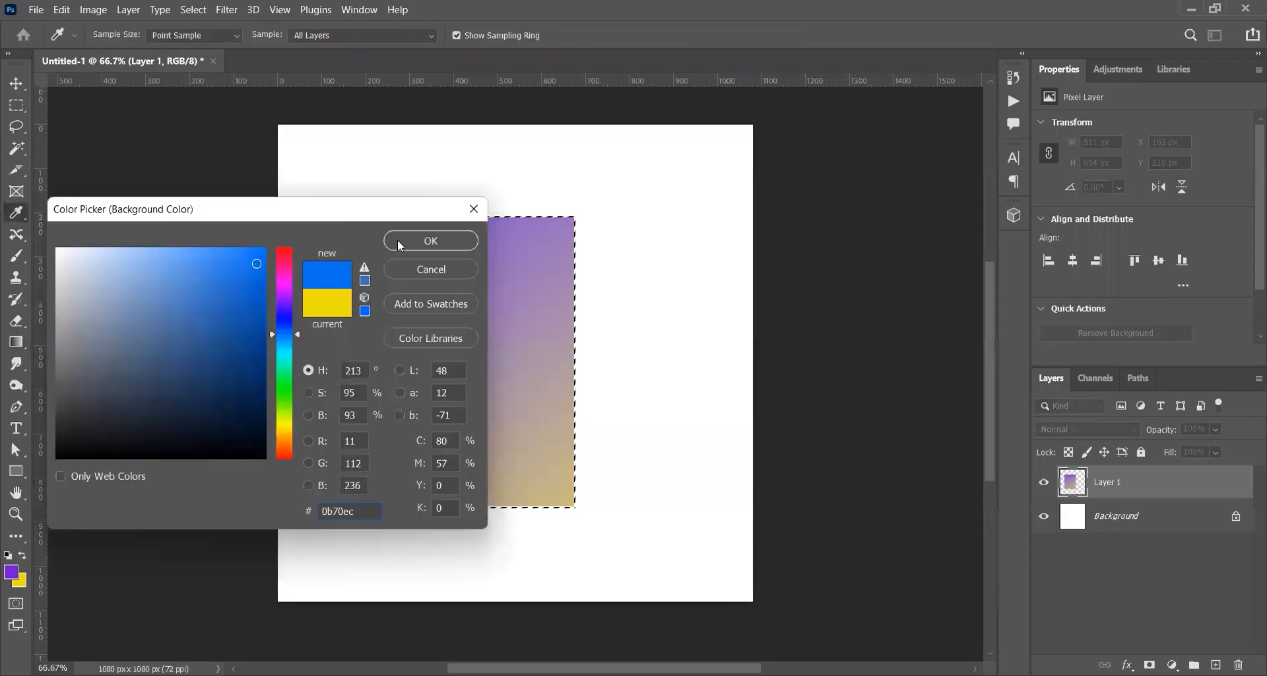
click(401, 240)
drag(403, 244, 532, 435)
drag(366, 214, 526, 461)
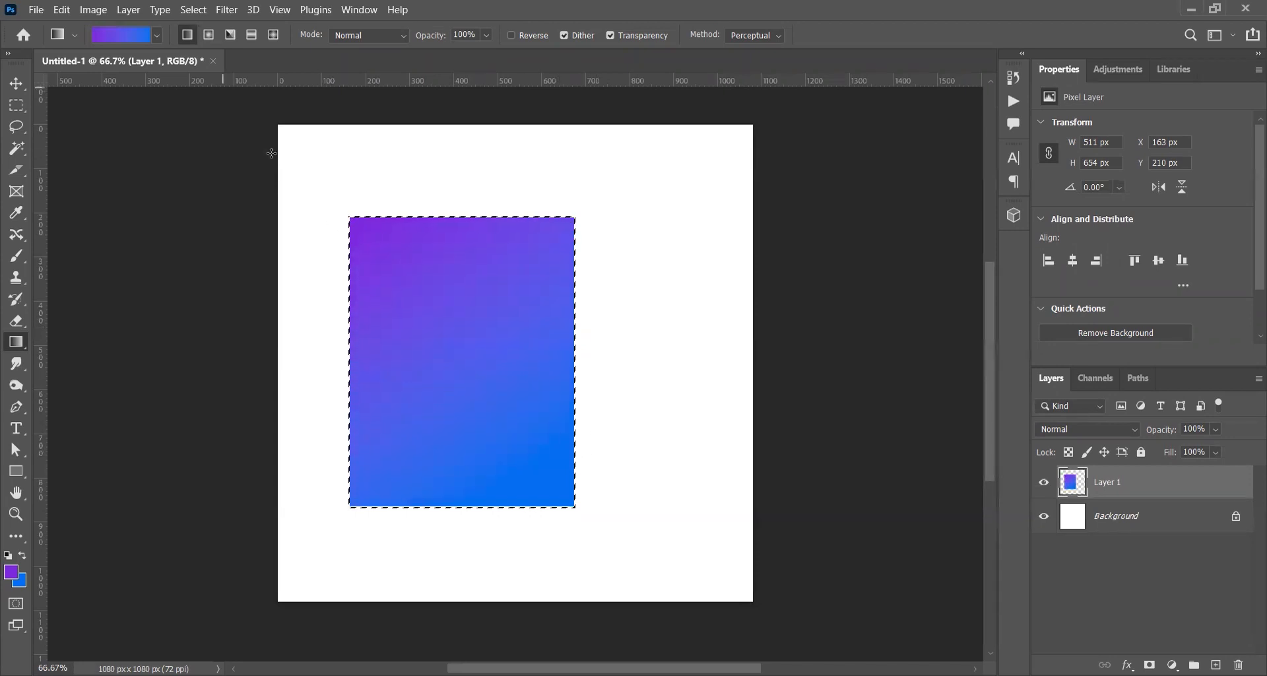
Deselect the marquee and move the gradient rectangle straight up to about Y 175 px.
key(ctrl+d)
click(16, 83)
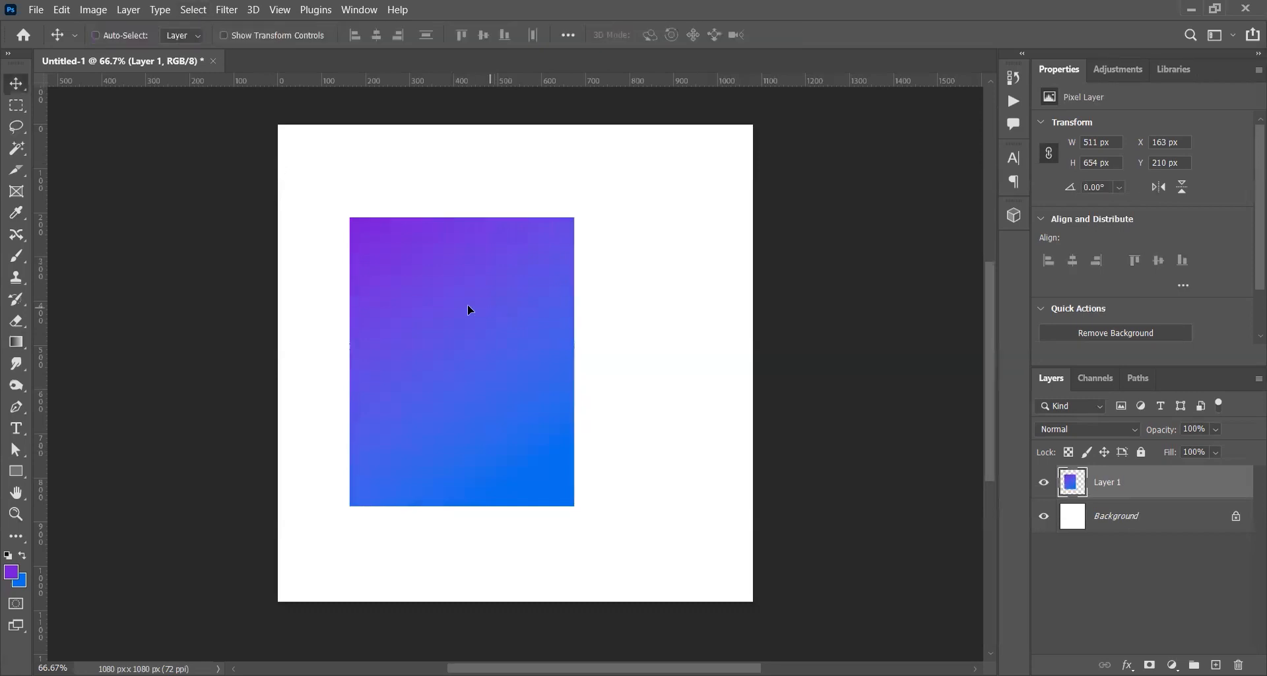
drag(501, 302, 493, 291)
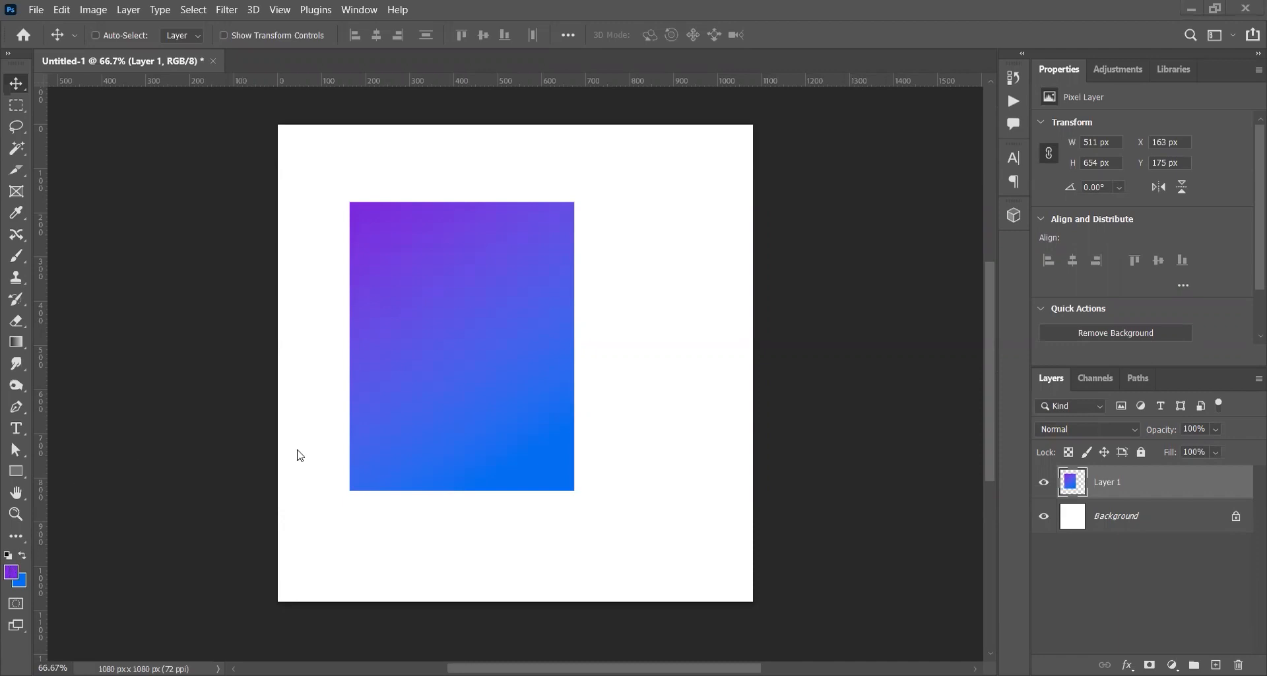
Set the foreground colour to red #ff0505 and the background colour to yellow #e4ec0b.
click(281, 243)
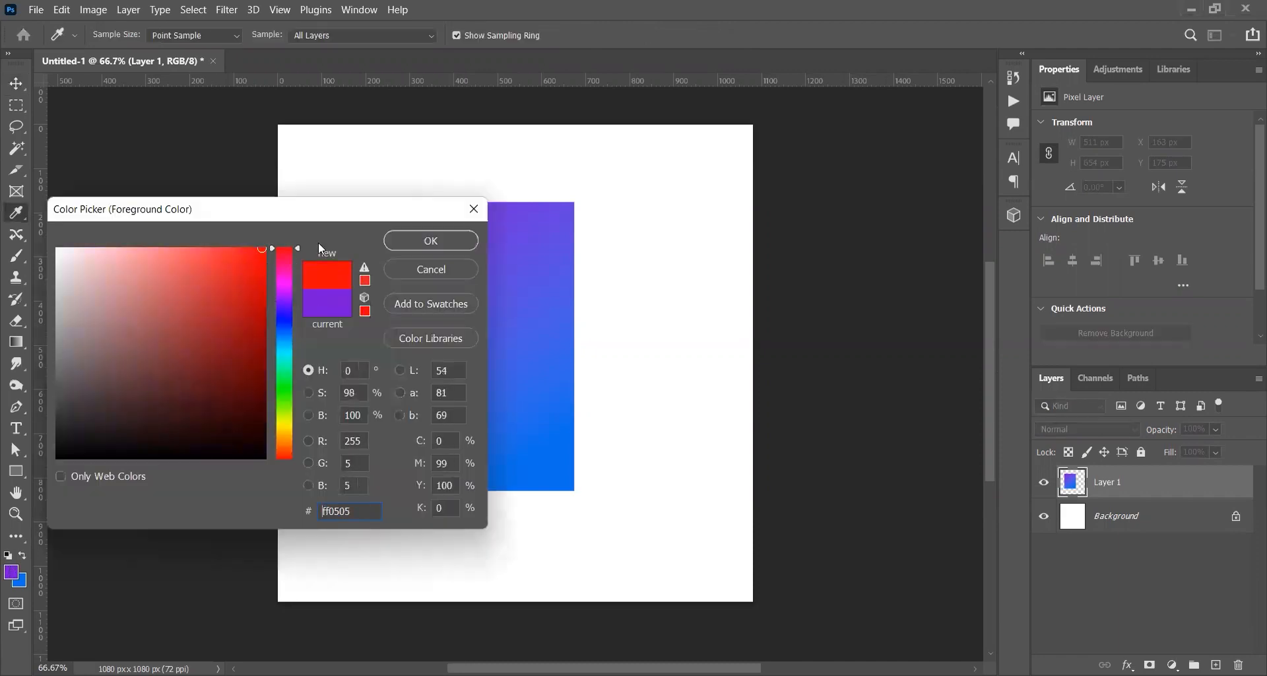
click(429, 241)
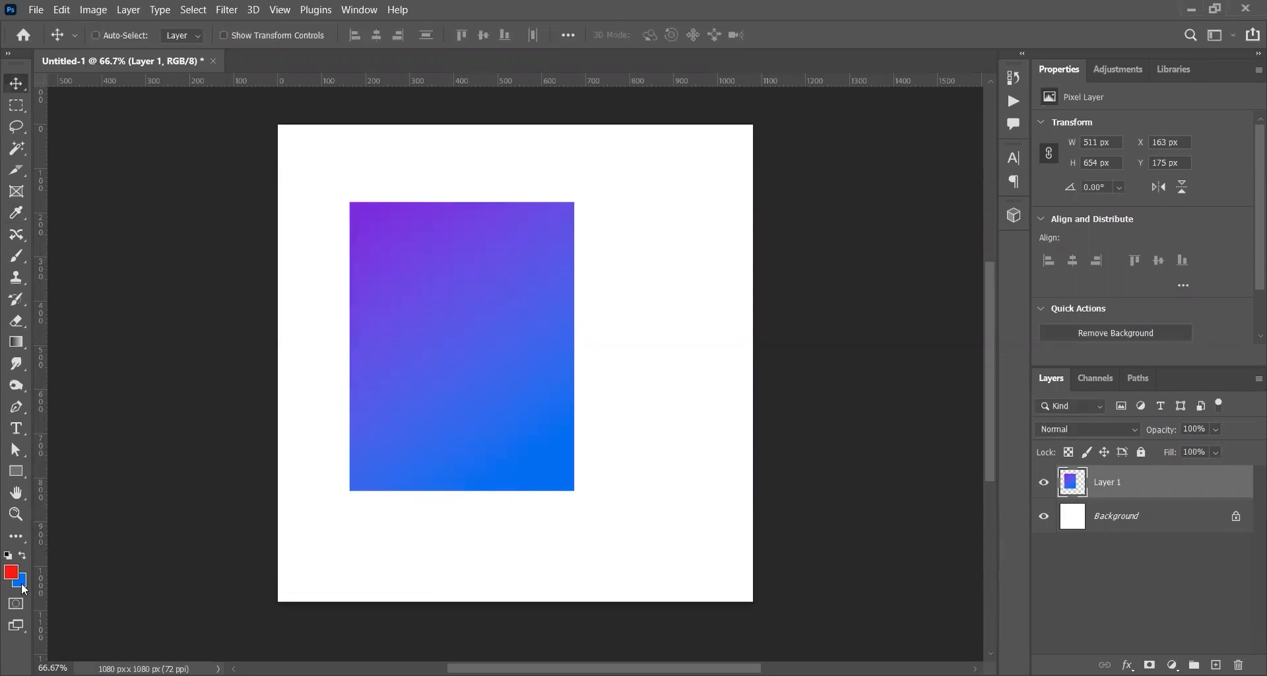
click(21, 584)
click(283, 422)
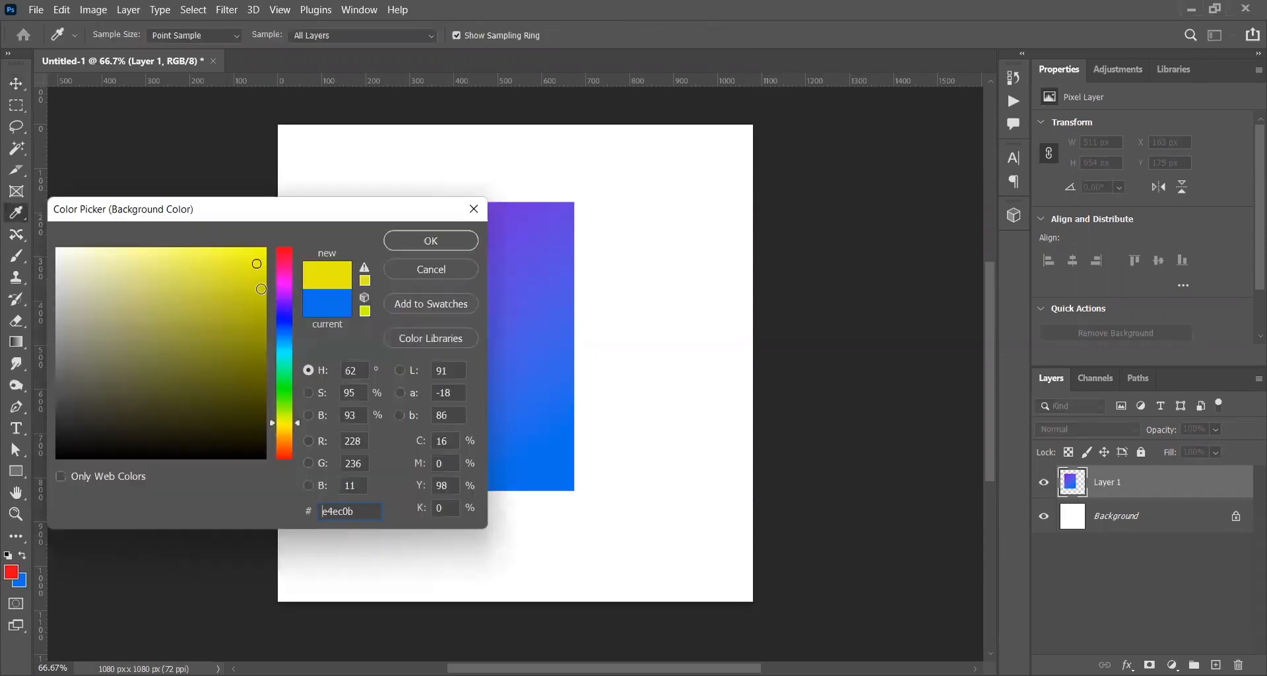
click(421, 249)
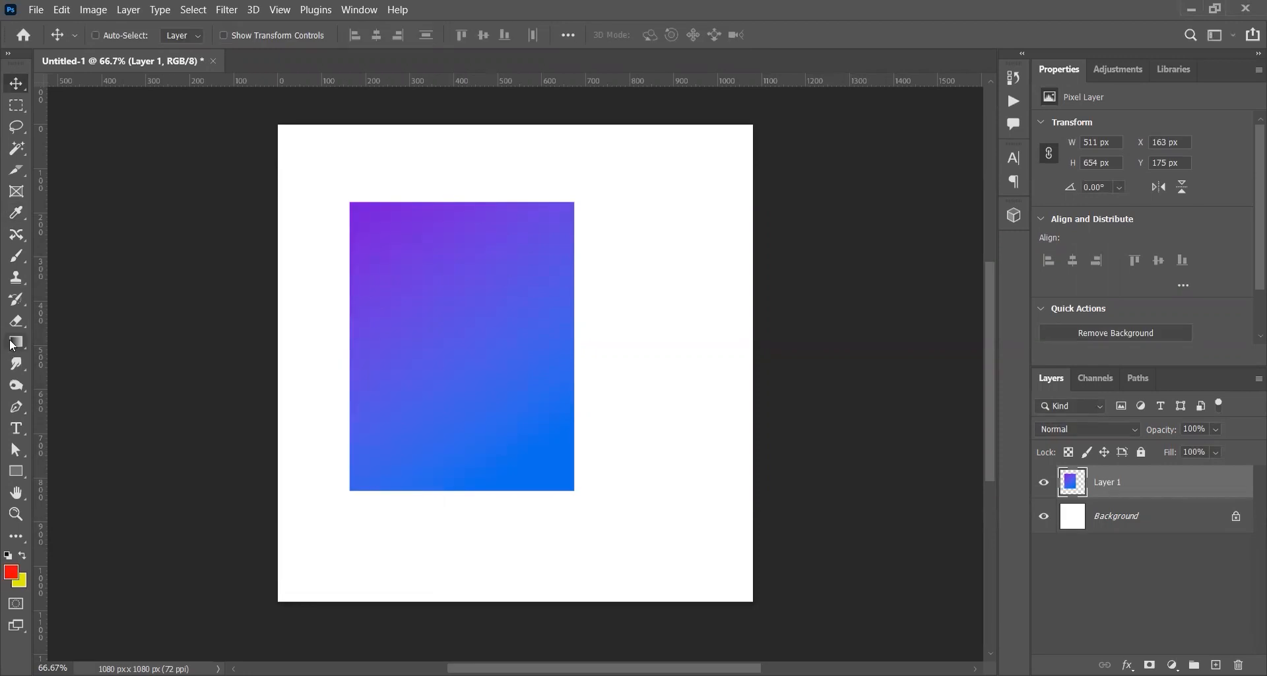
Try a diagonal red-to-yellow gradient on the rectangle's layer without a selection, and undo it.
click(16, 341)
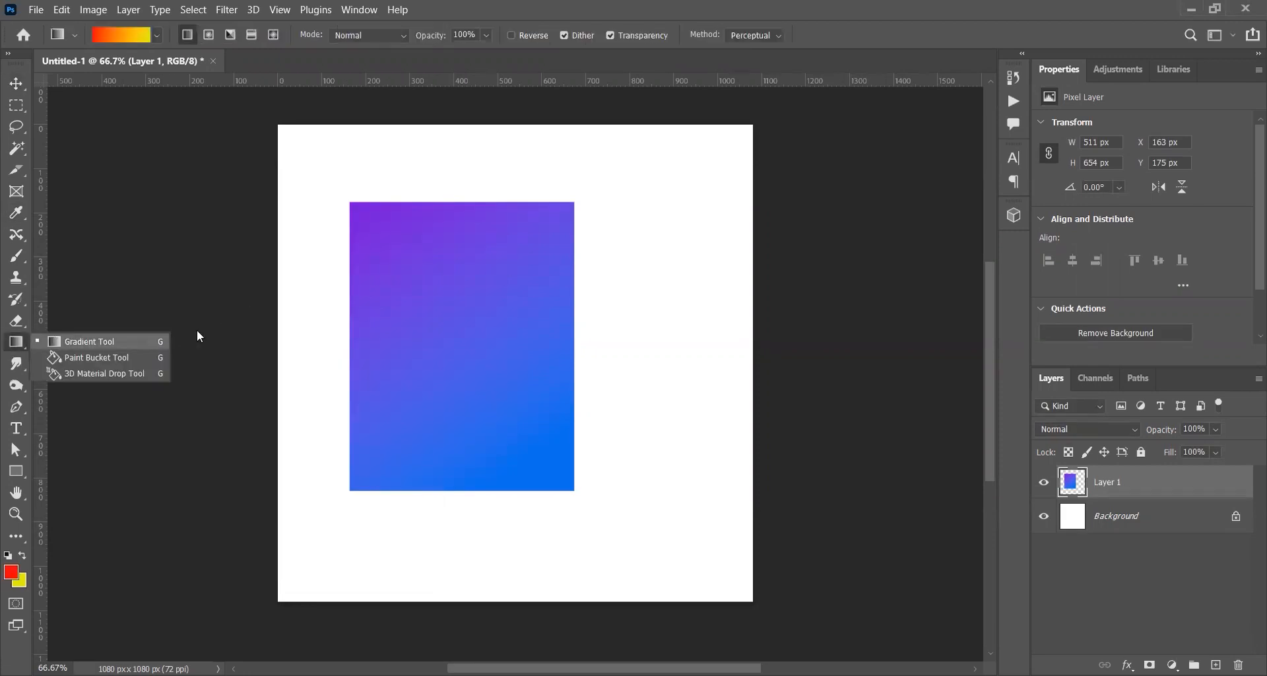
drag(373, 220, 550, 467)
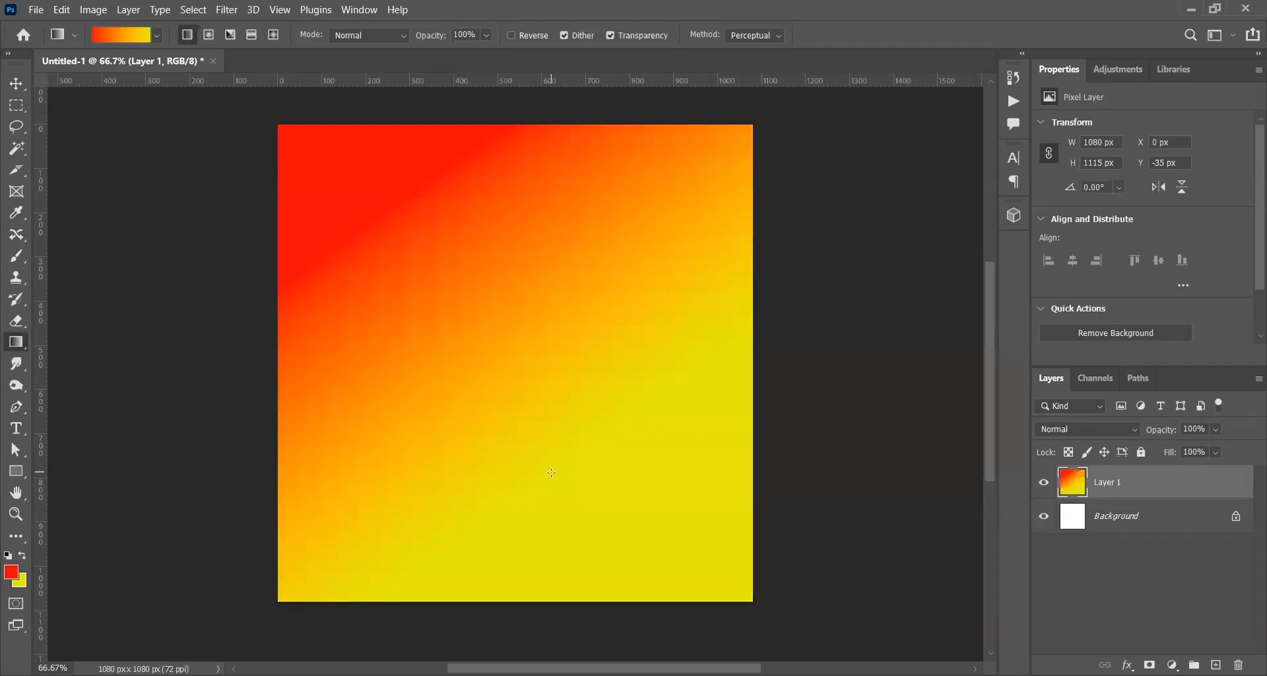
key(ctrl+z)
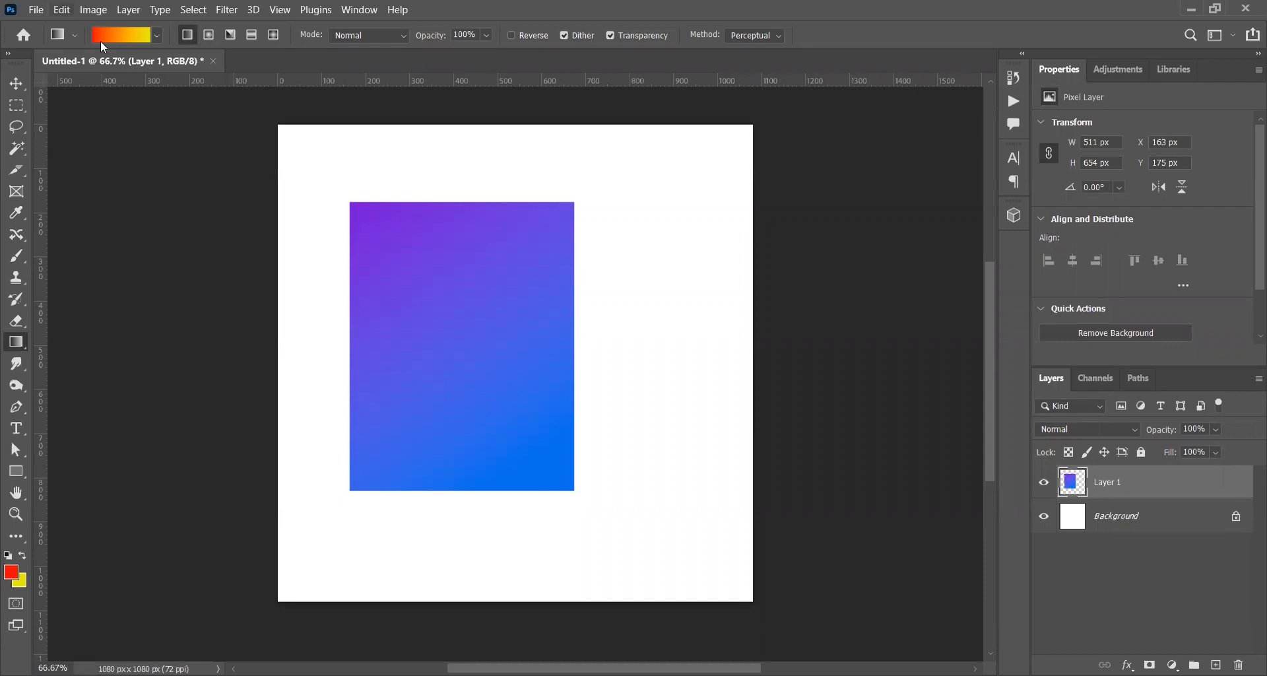
Examine the undo and redo commands available for the gradient fill.
click(60, 9)
click(61, 10)
click(61, 9)
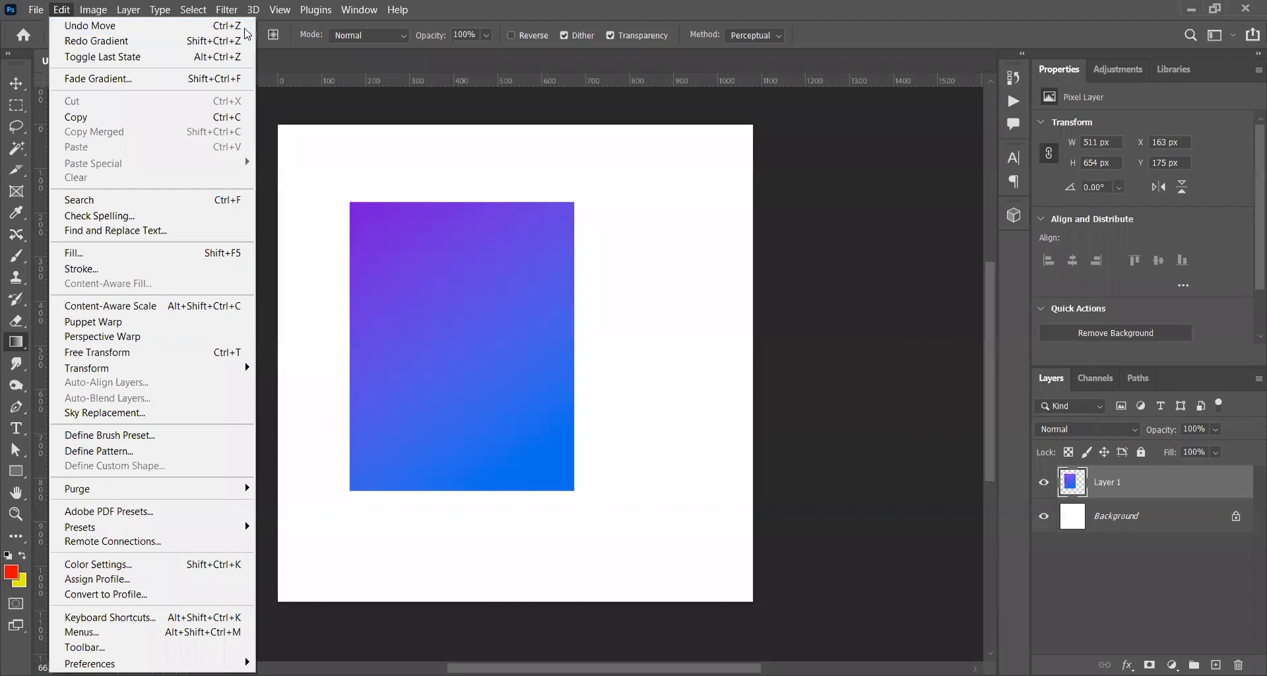
Try a short diagonal red-and-yellow gradient on Layer 1 with nothing selected, and undo it.
click(405, 184)
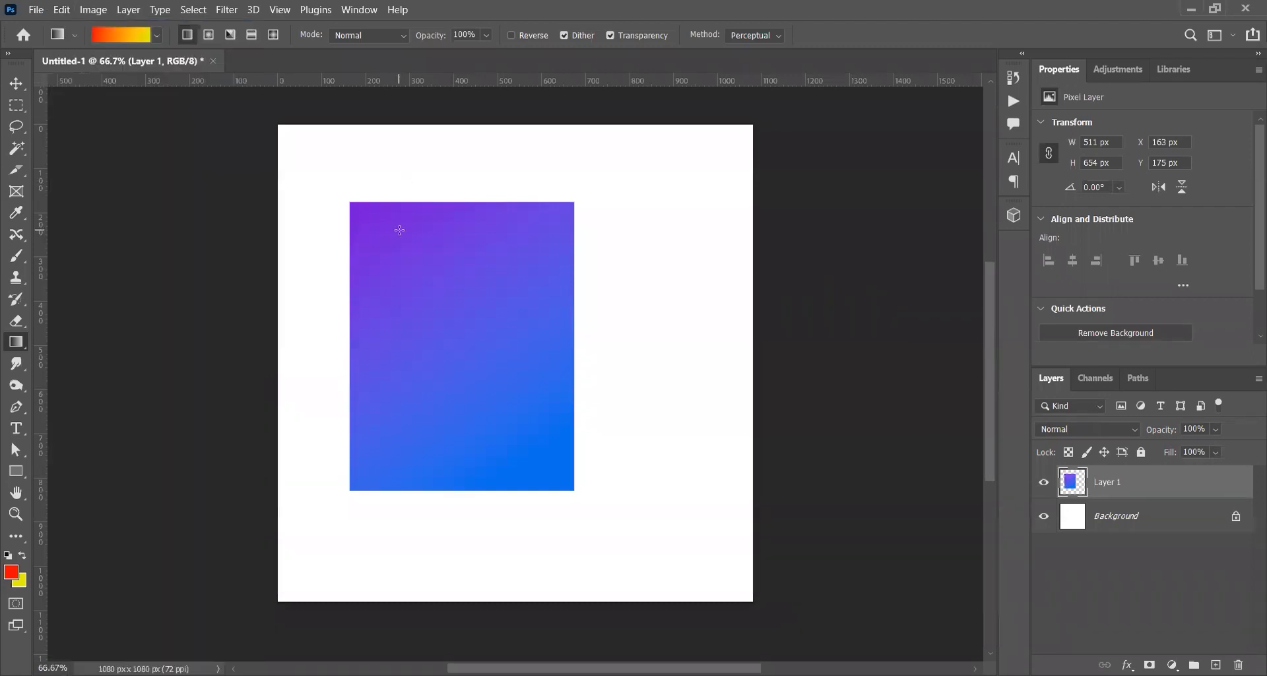
drag(433, 269, 479, 332)
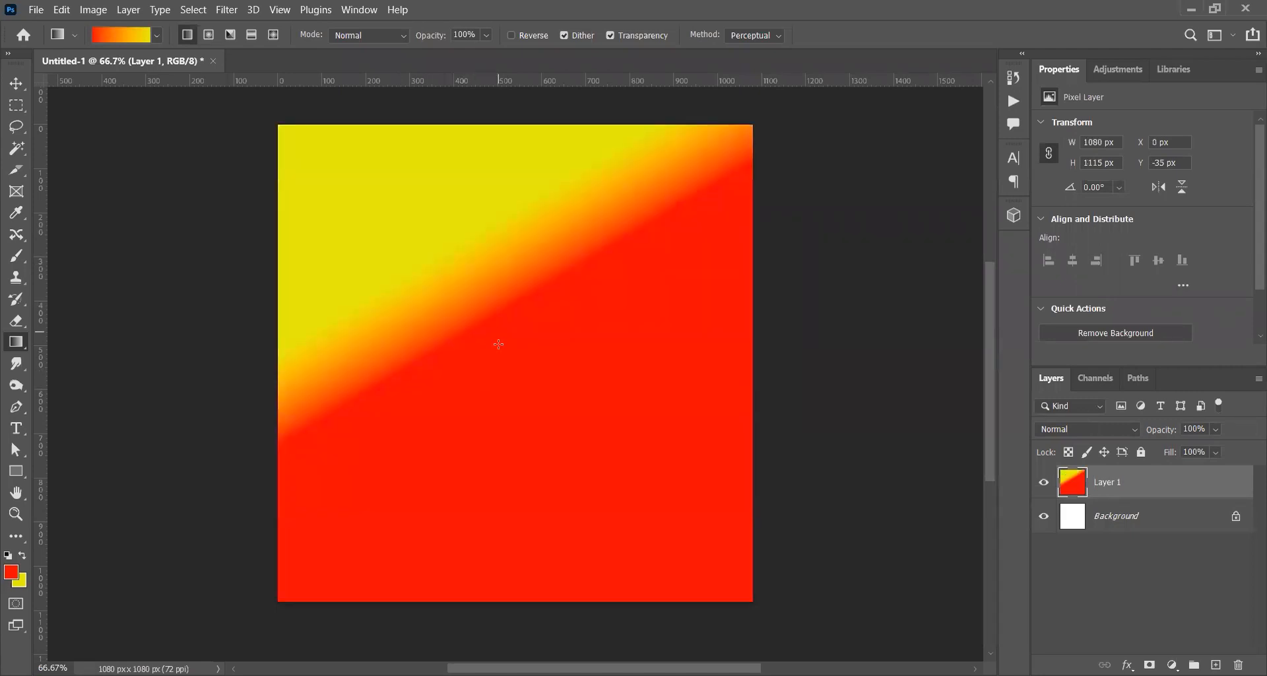
key(ctrl+z)
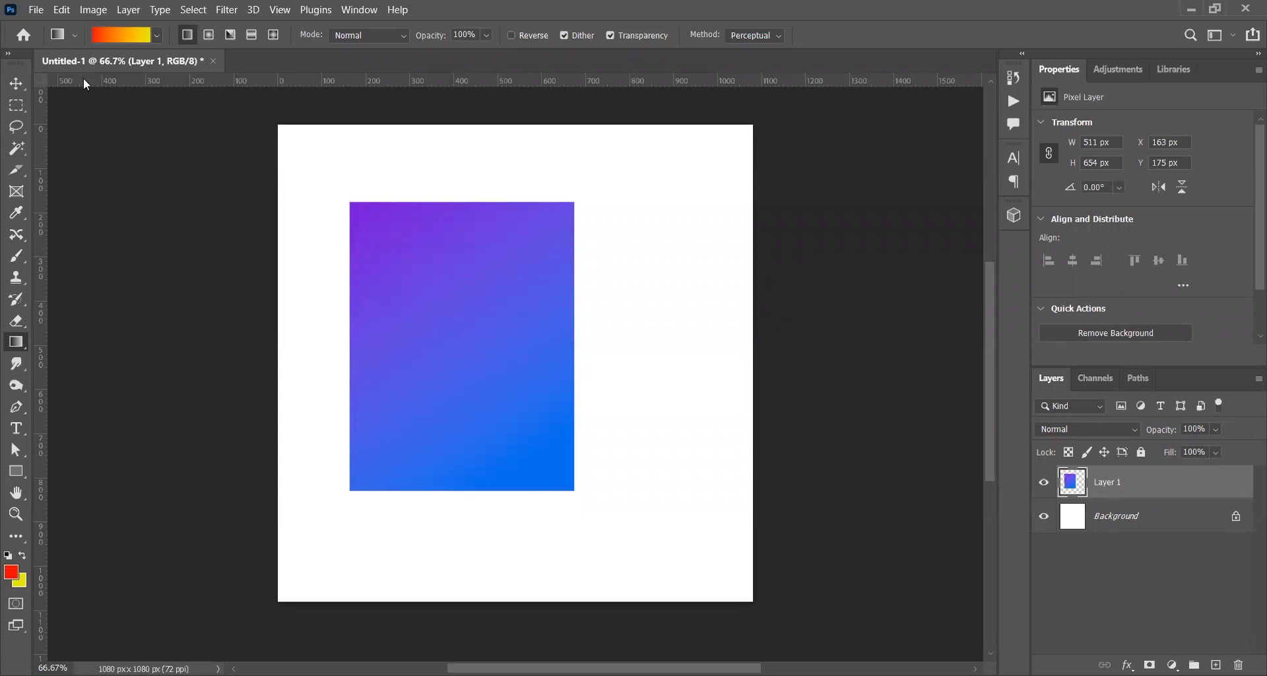
Try outlining the gradient rectangle with a rectangular marquee about 321 x 352 px, inspect its upper edge, and deselect it.
click(16, 103)
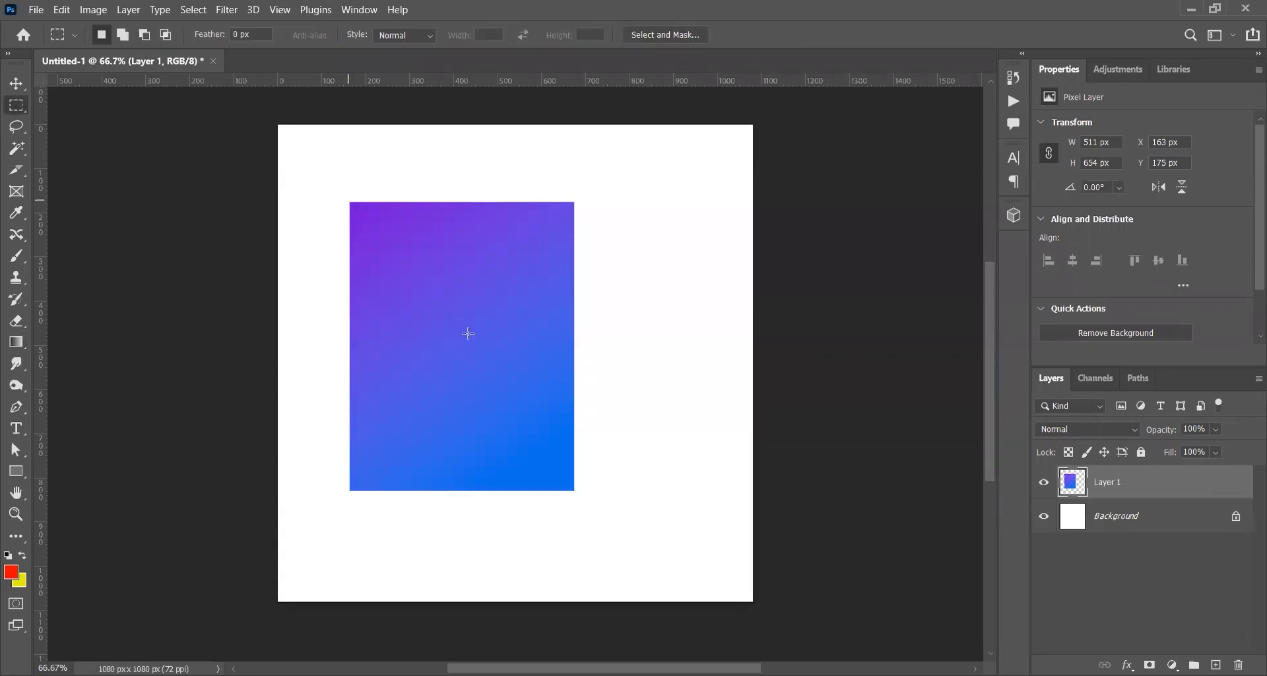
drag(348, 202, 491, 357)
key(z)
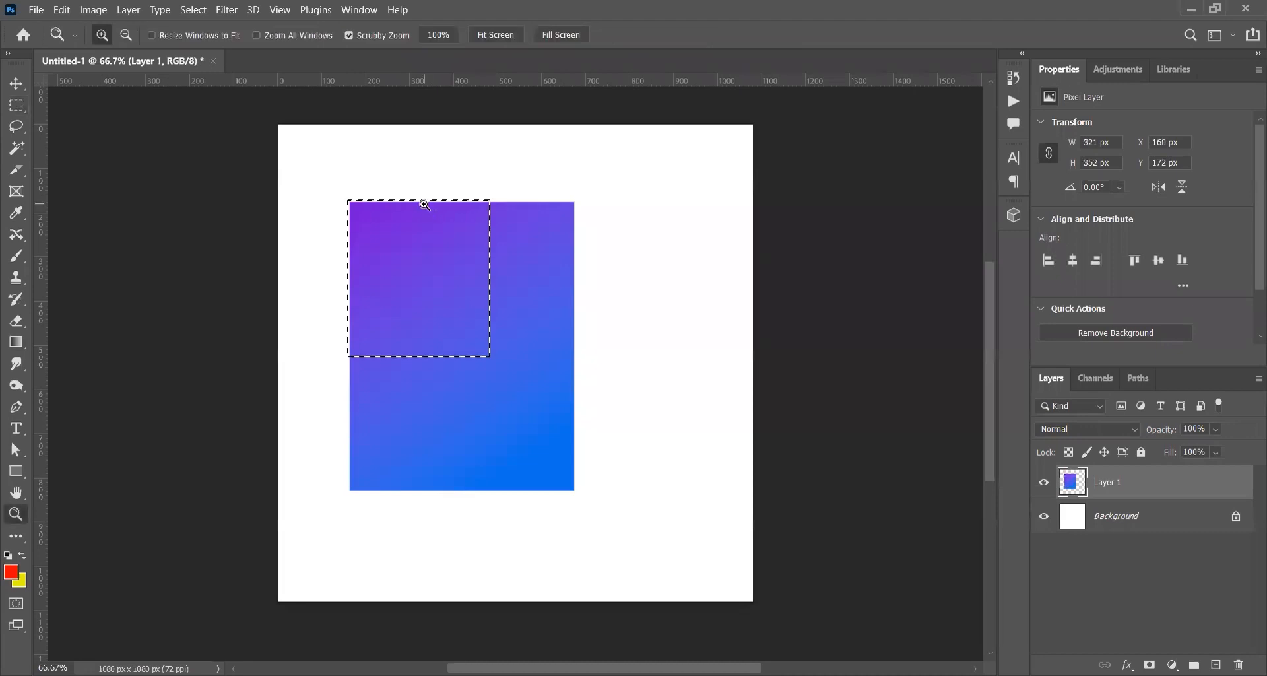
drag(427, 206, 566, 224)
drag(509, 161, 511, 161)
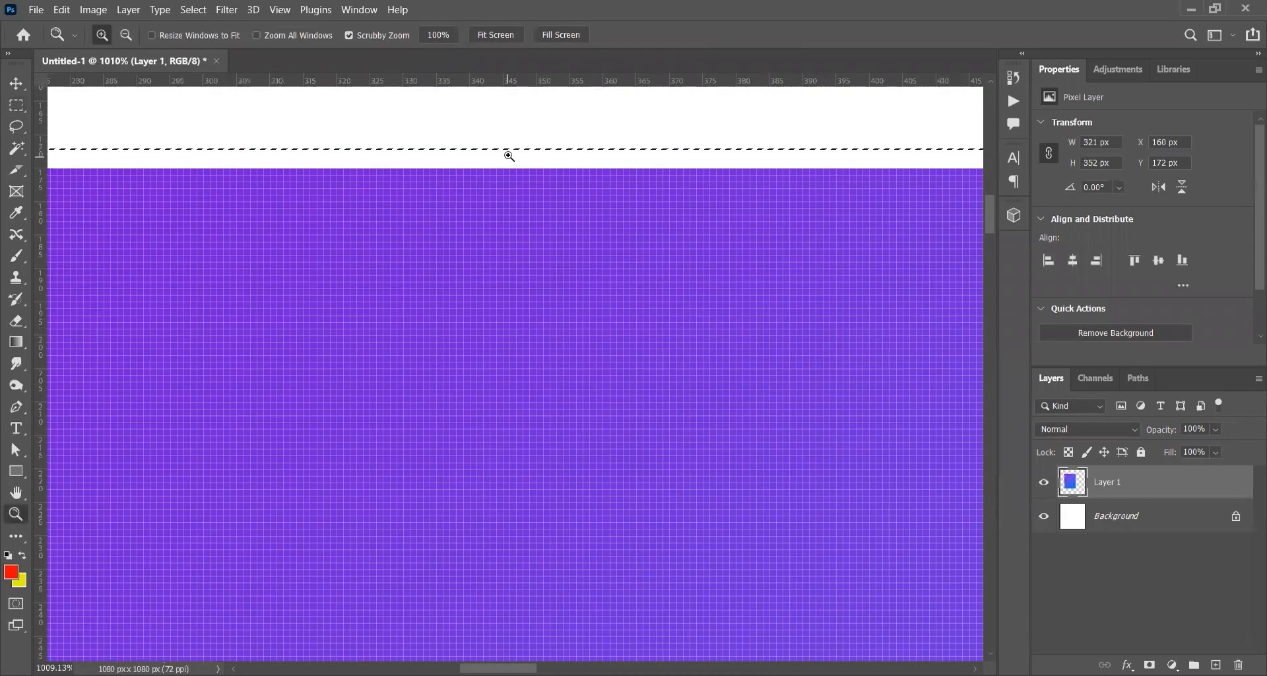
key(ctrl+0)
key(ctrl+d)
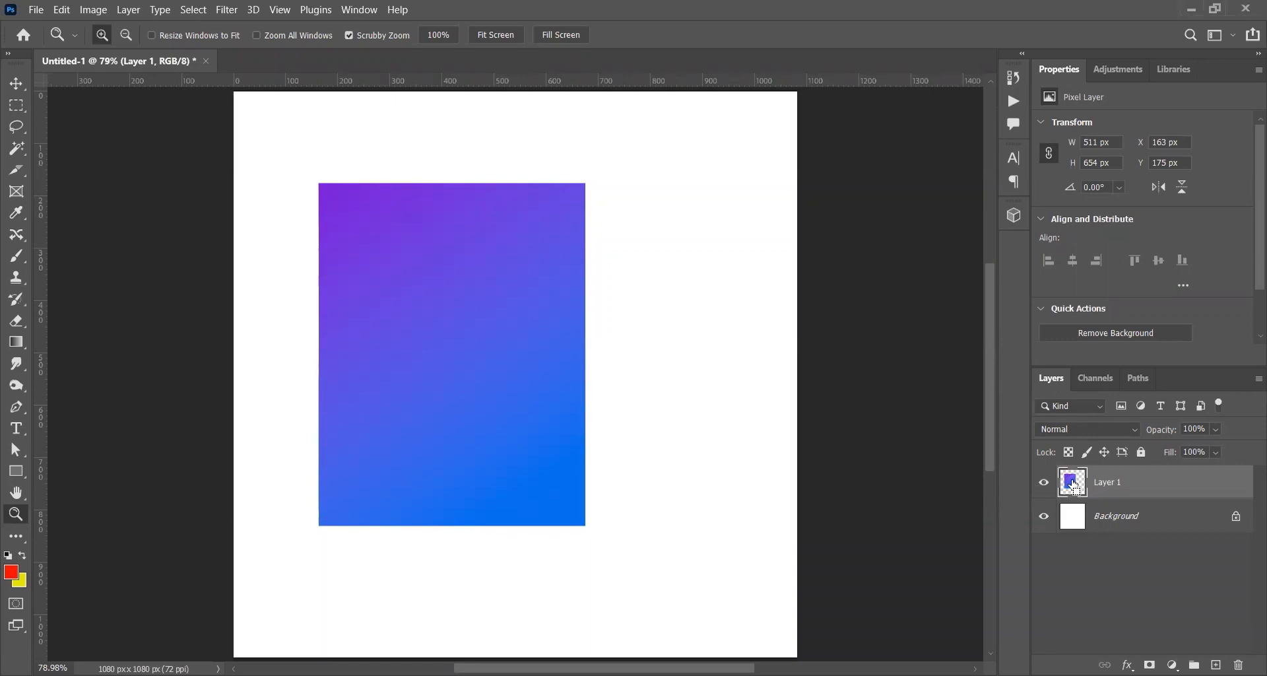
Load Layer 1's contents as a selection, fill it with a diagonal red-to-yellow gradient, and deselect.
ctrl+click(1074, 487)
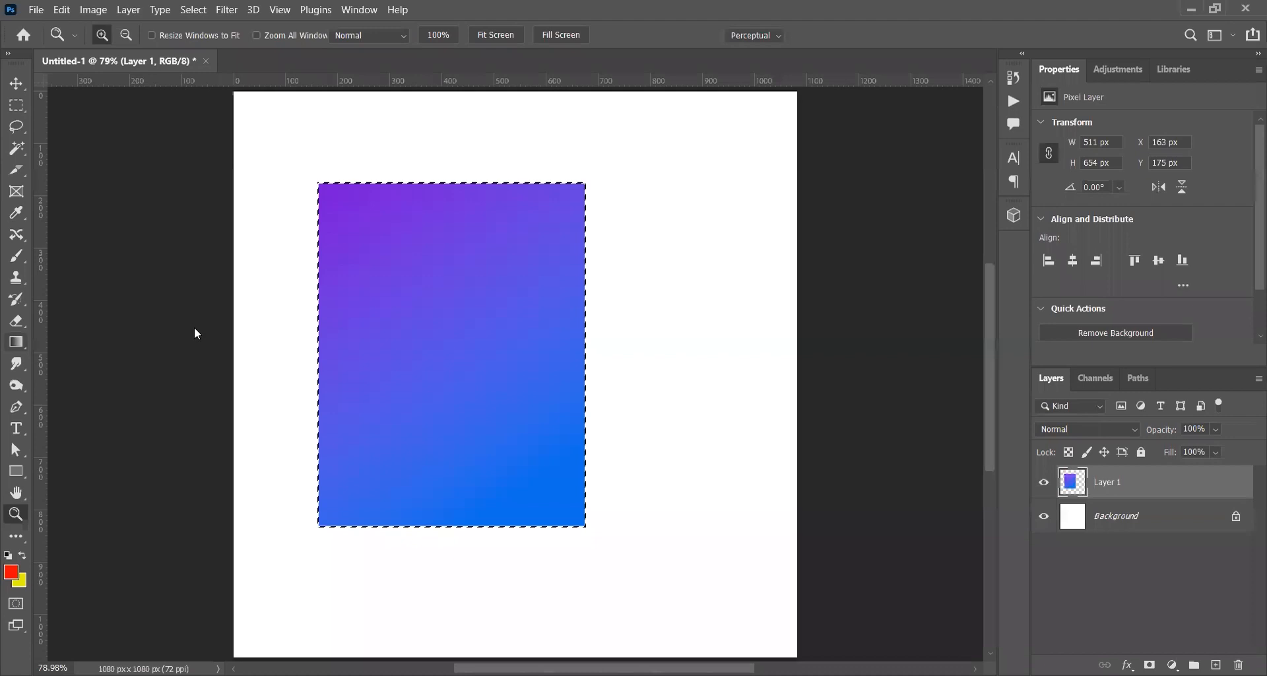
click(16, 342)
drag(380, 232, 523, 489)
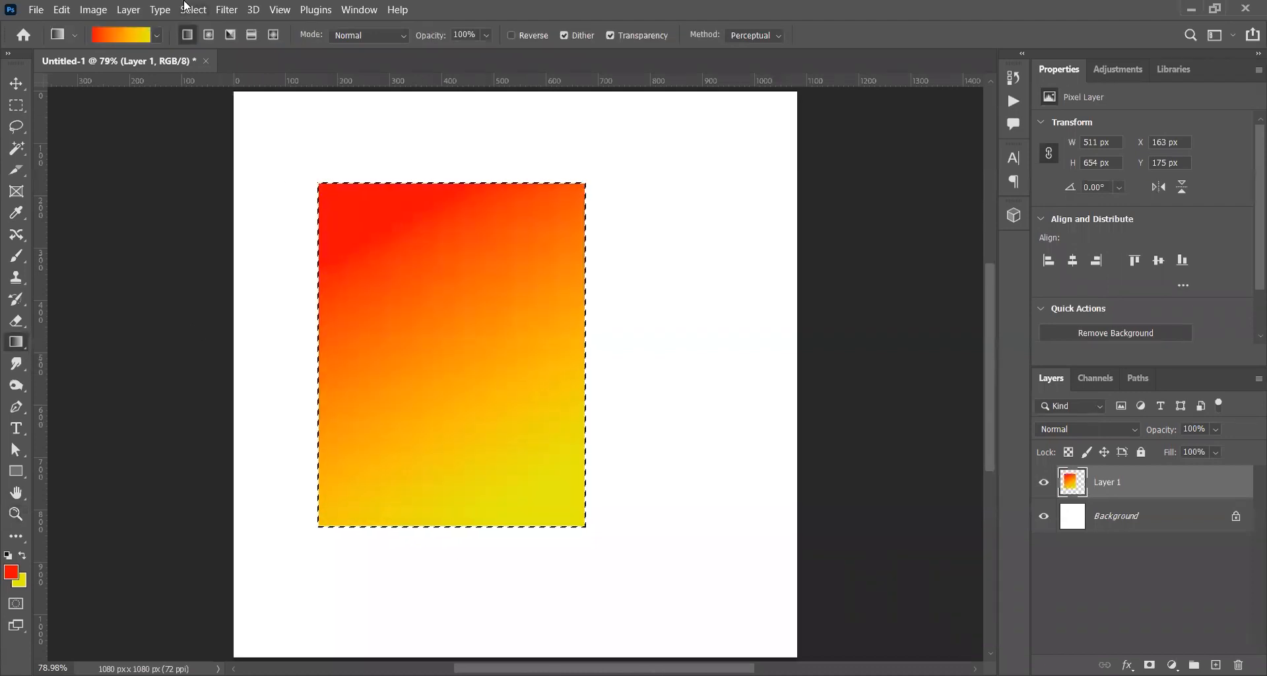
key(ctrl+d)
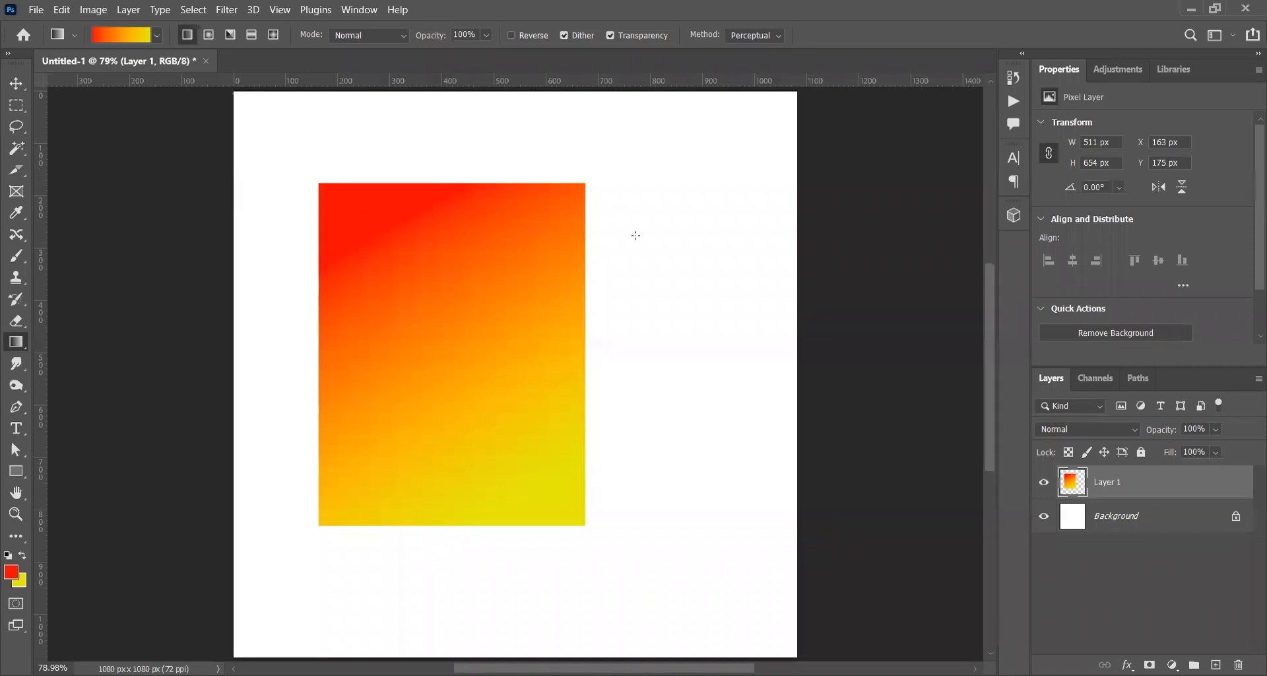
Toggle the visibility of Layer 1 and the Background, leaving only the Background hidden.
click(1043, 515)
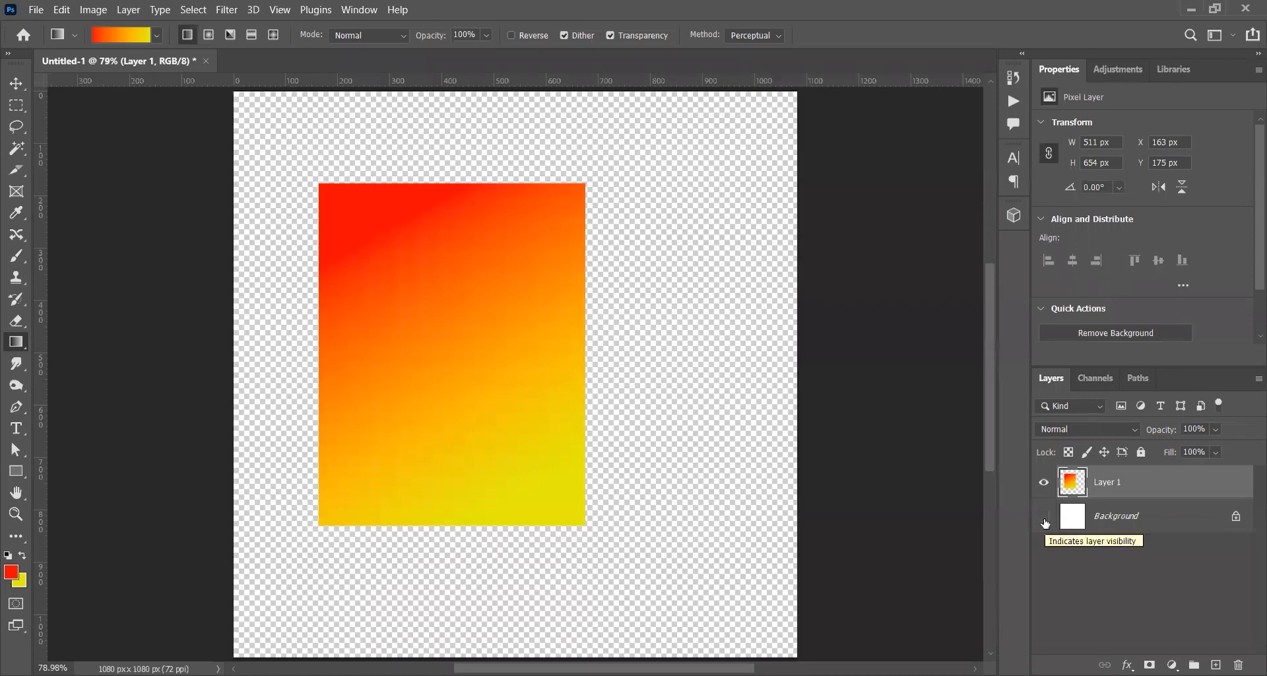
click(1044, 520)
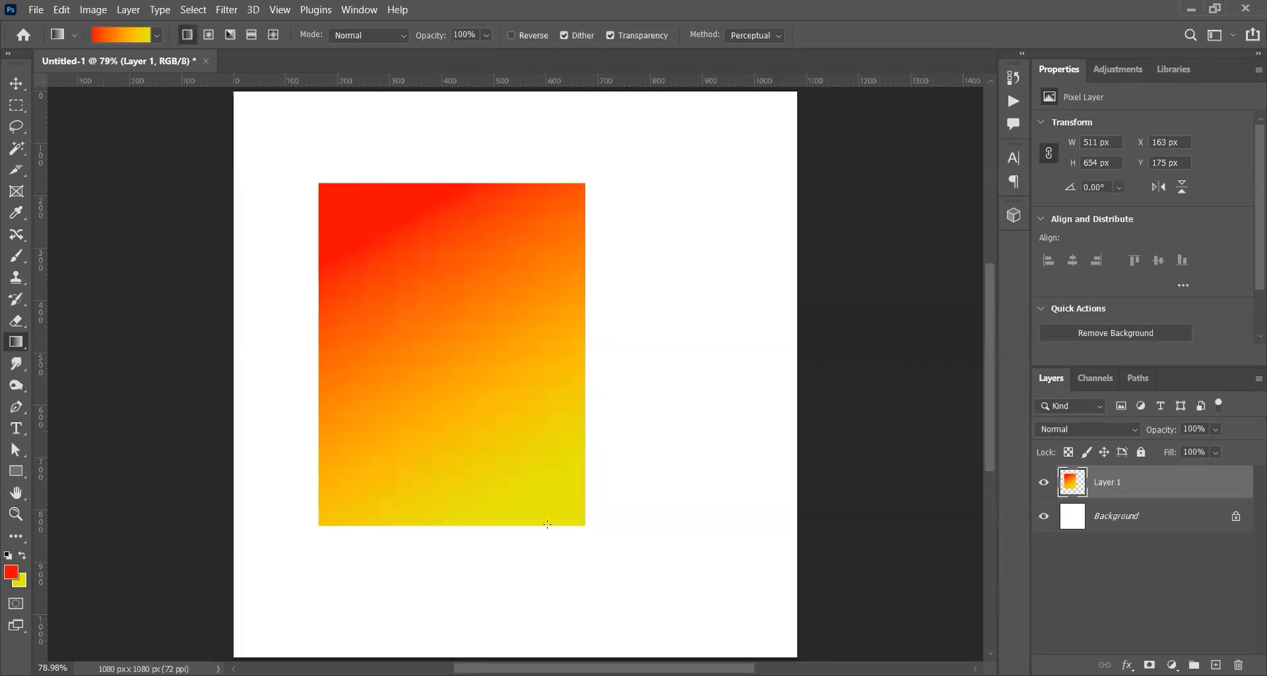
click(1043, 481)
click(1044, 516)
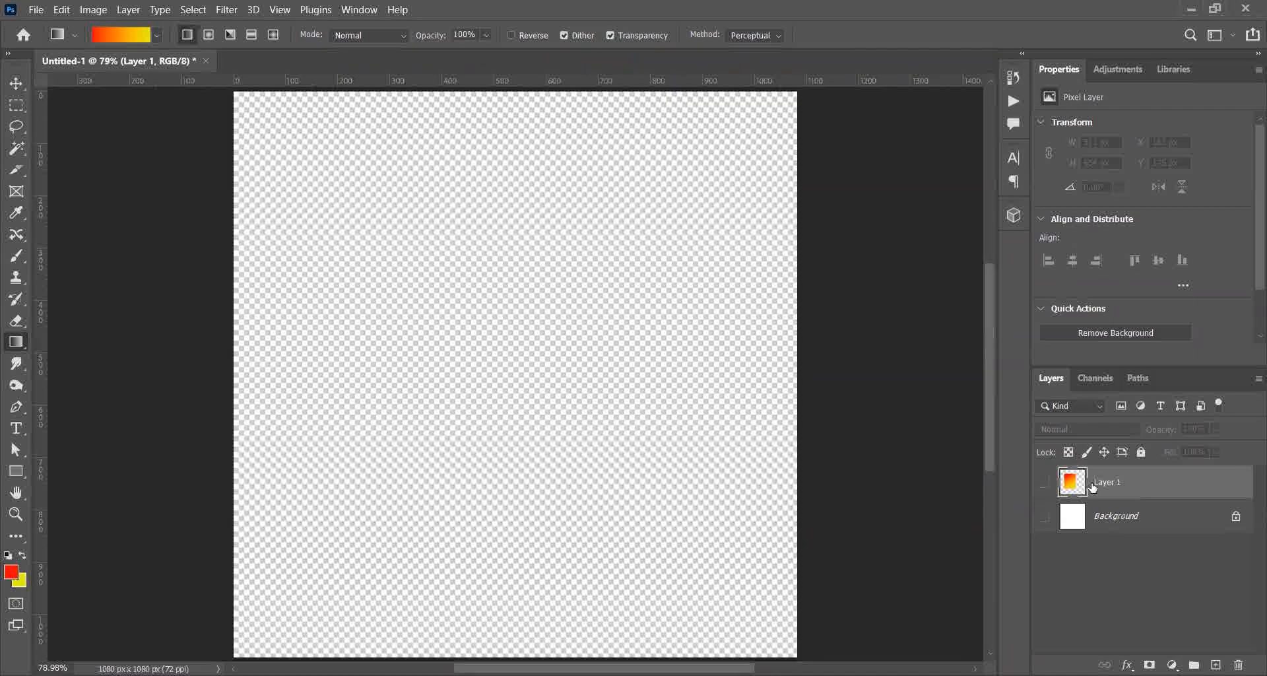
click(1043, 481)
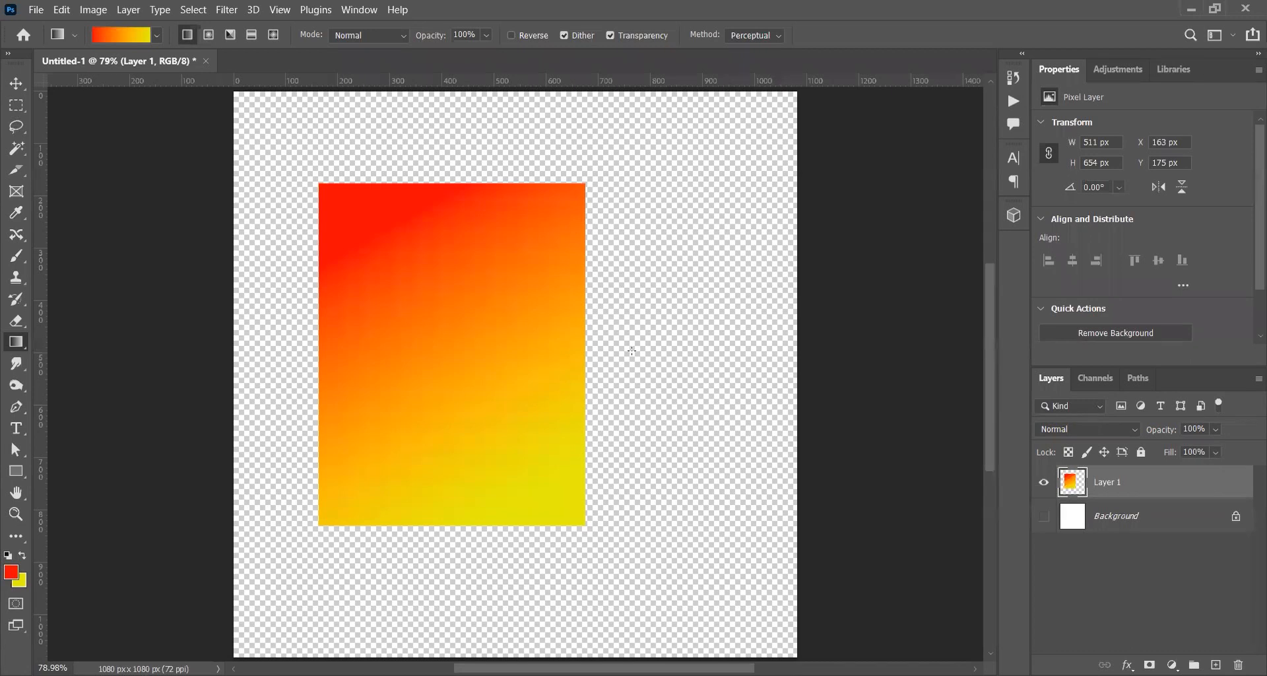
Load and clear Layer 1's selection, and move the gradient rectangle to about X 77 px, Y 177 px.
ctrl+click(1070, 487)
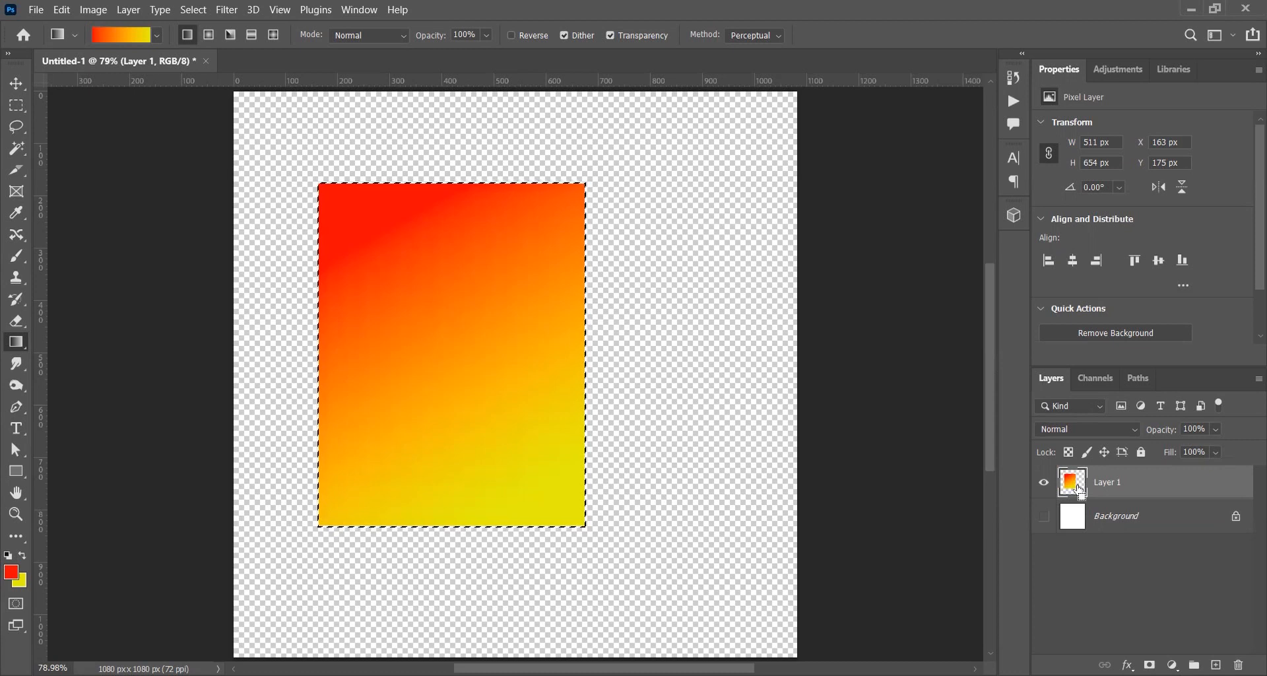
key(ctrl+d)
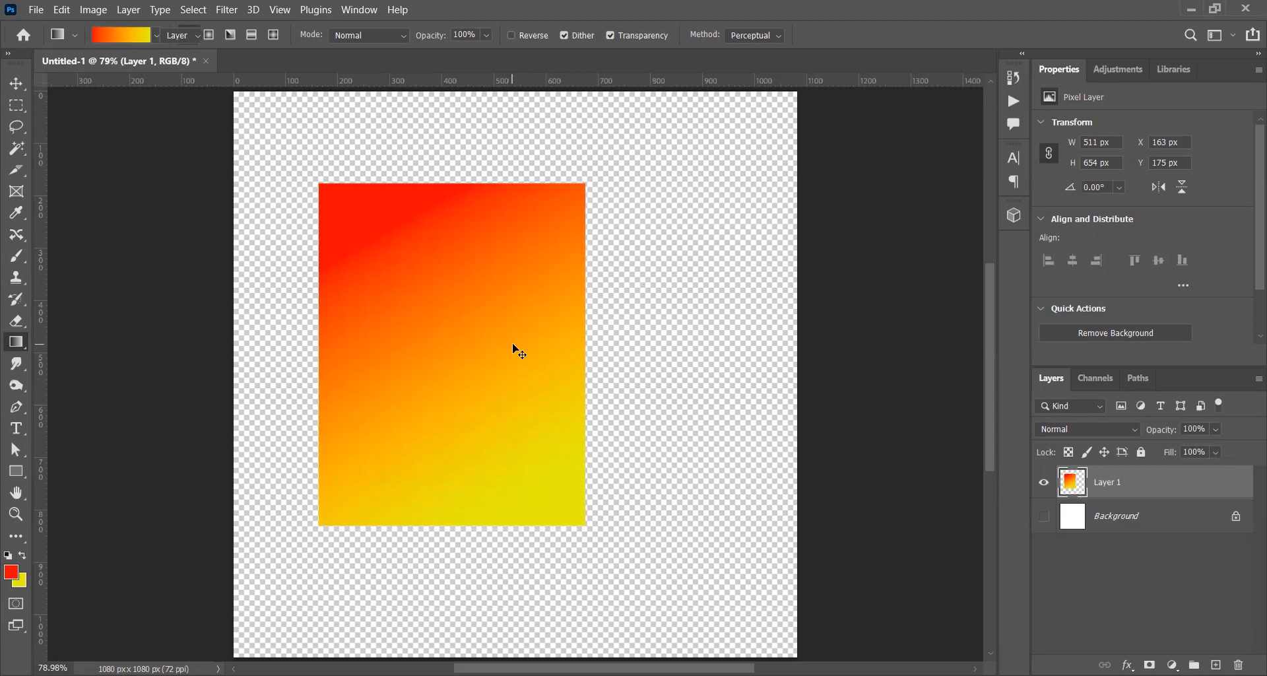
key(v)
drag(454, 331, 409, 332)
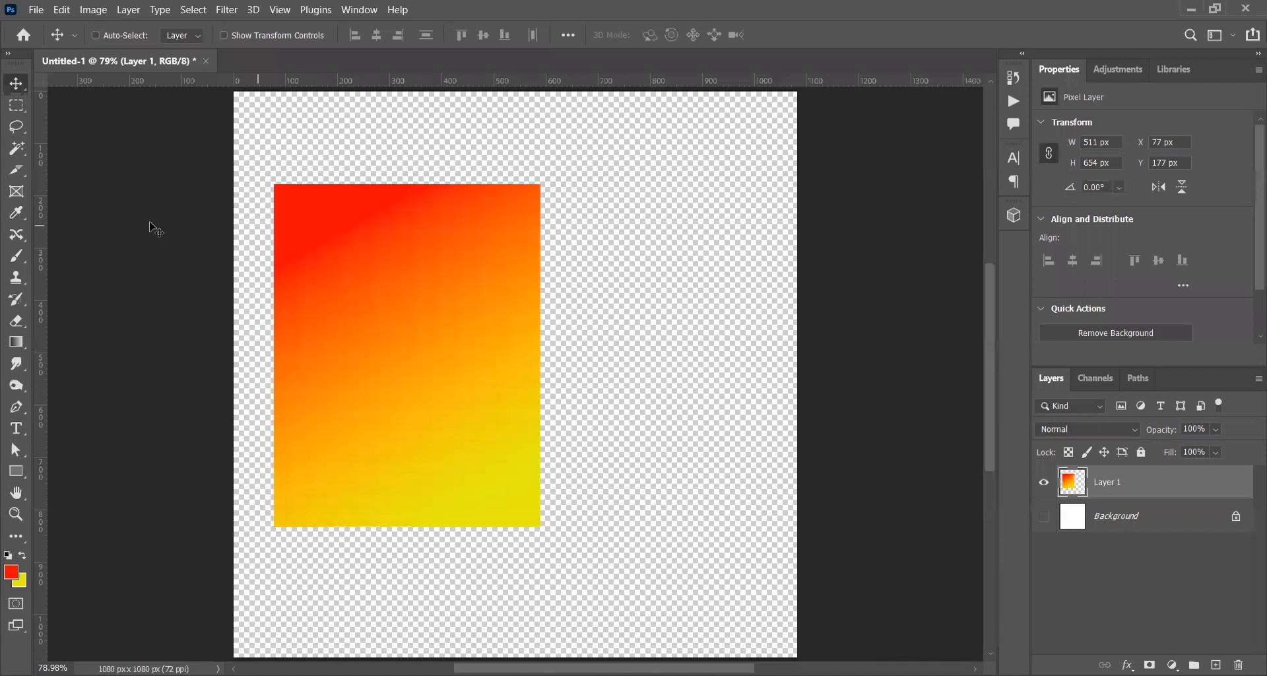
Lasso a freehand shape about 320 x 563 px beside the rectangle, fill it with red on a new layer, and deselect.
click(17, 126)
scroll(371, 180, left, 1)
scroll(370, 179, right, 6)
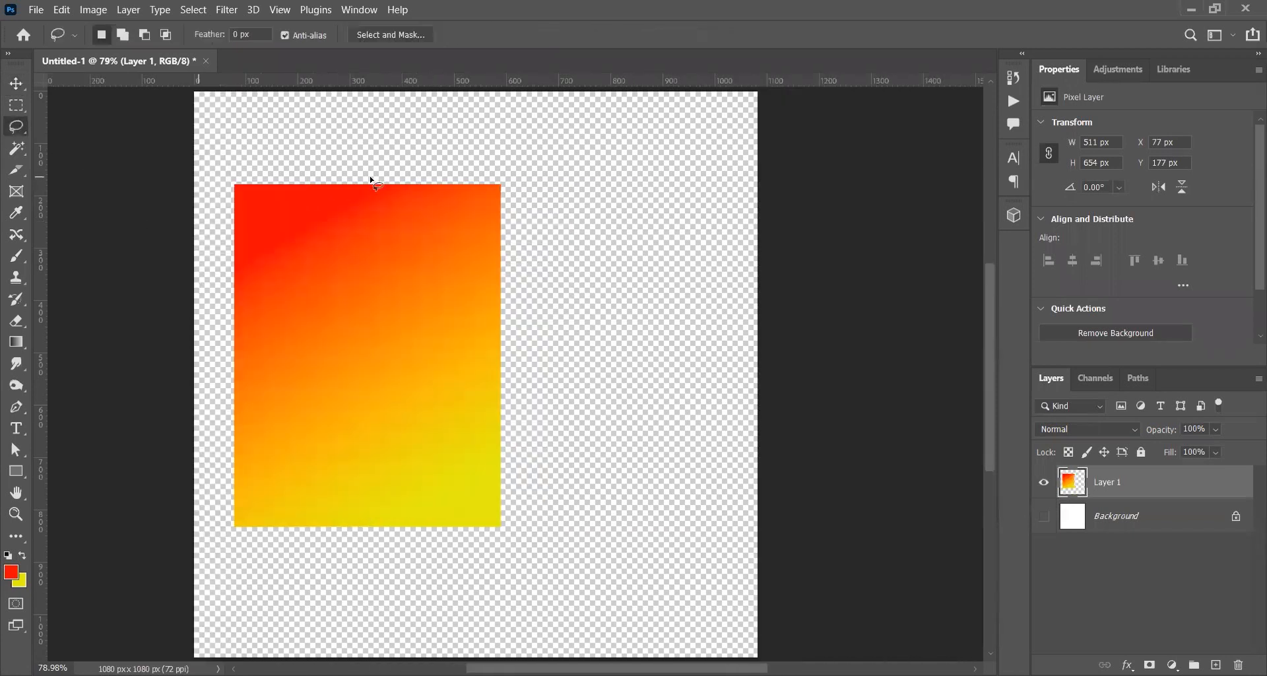
mouse_move(400, 236)
mouse_down()
mouse_move(435, 389)
mouse_move(523, 339)
mouse_move(519, 252)
mouse_move(472, 212)
mouse_move(409, 222)
mouse_move(457, 499)
mouse_move(521, 440)
mouse_move(558, 295)
mouse_move(524, 261)
mouse_up()
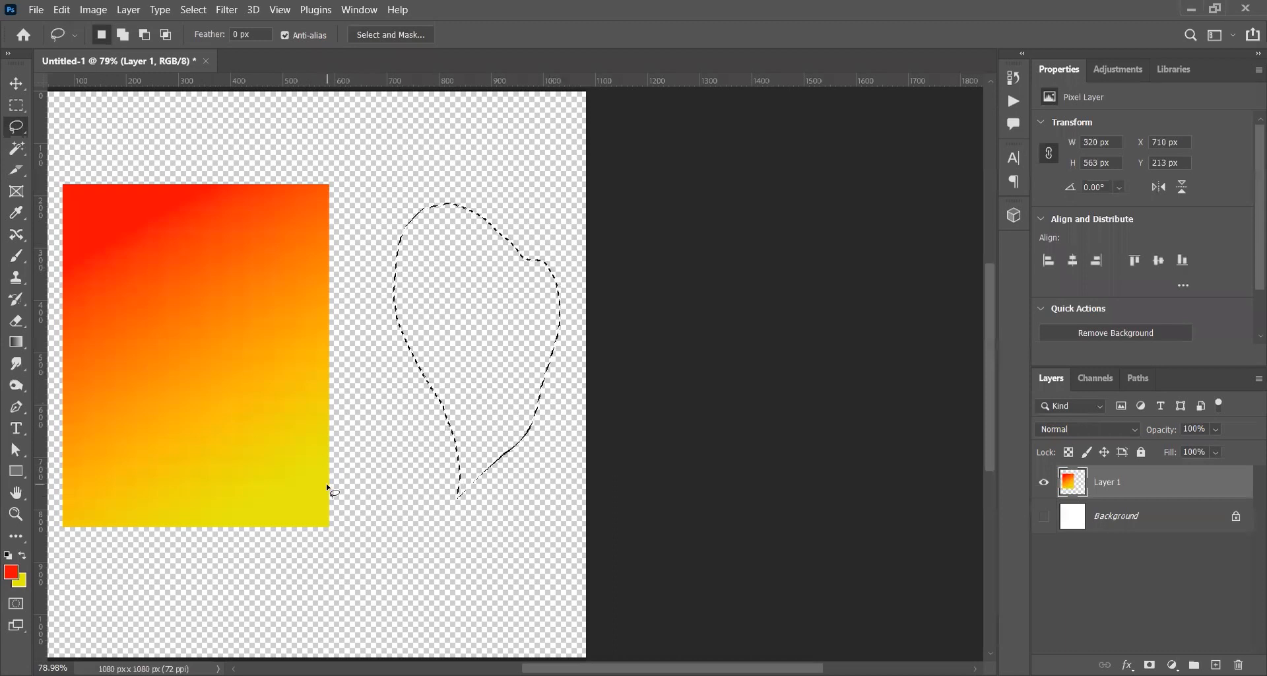
click(1215, 665)
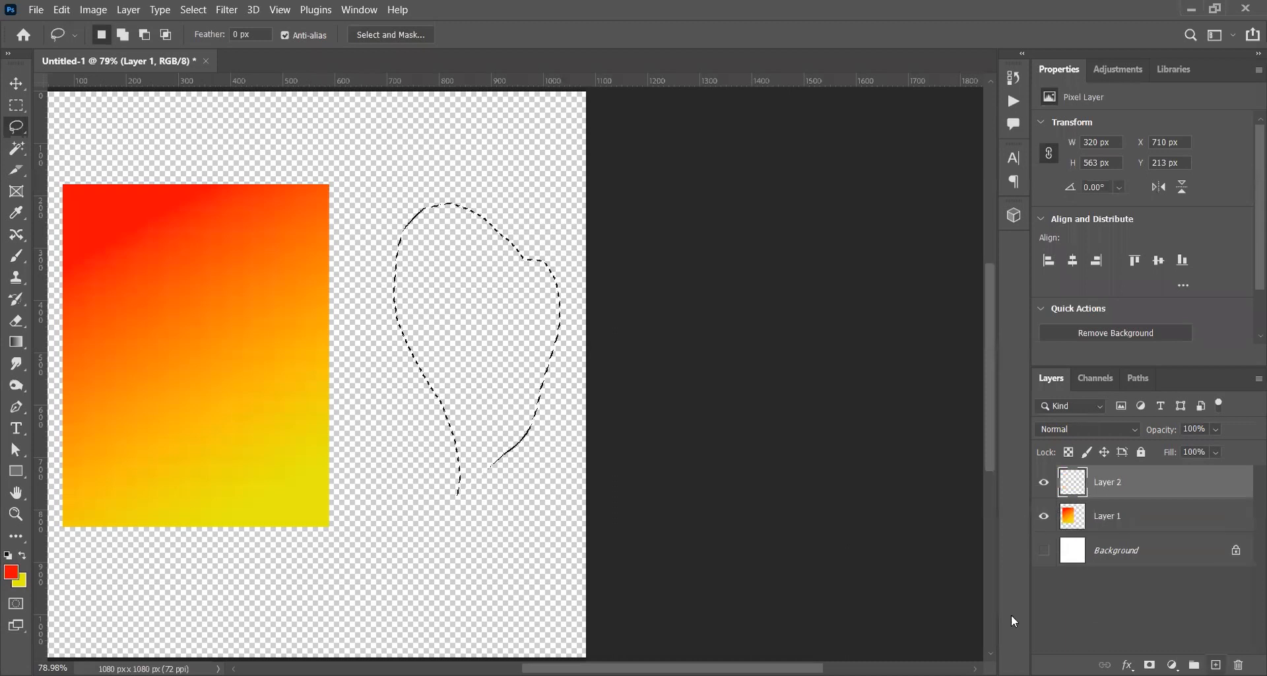
key(alt+BackSpace)
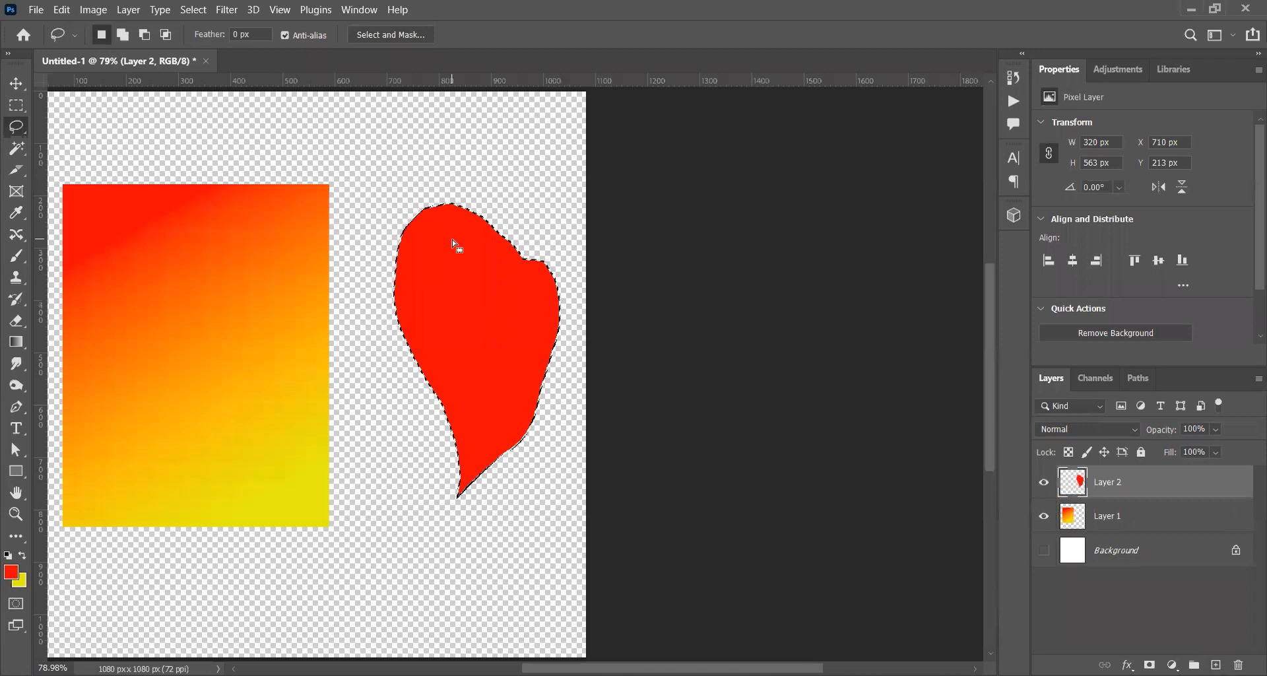
click(436, 259)
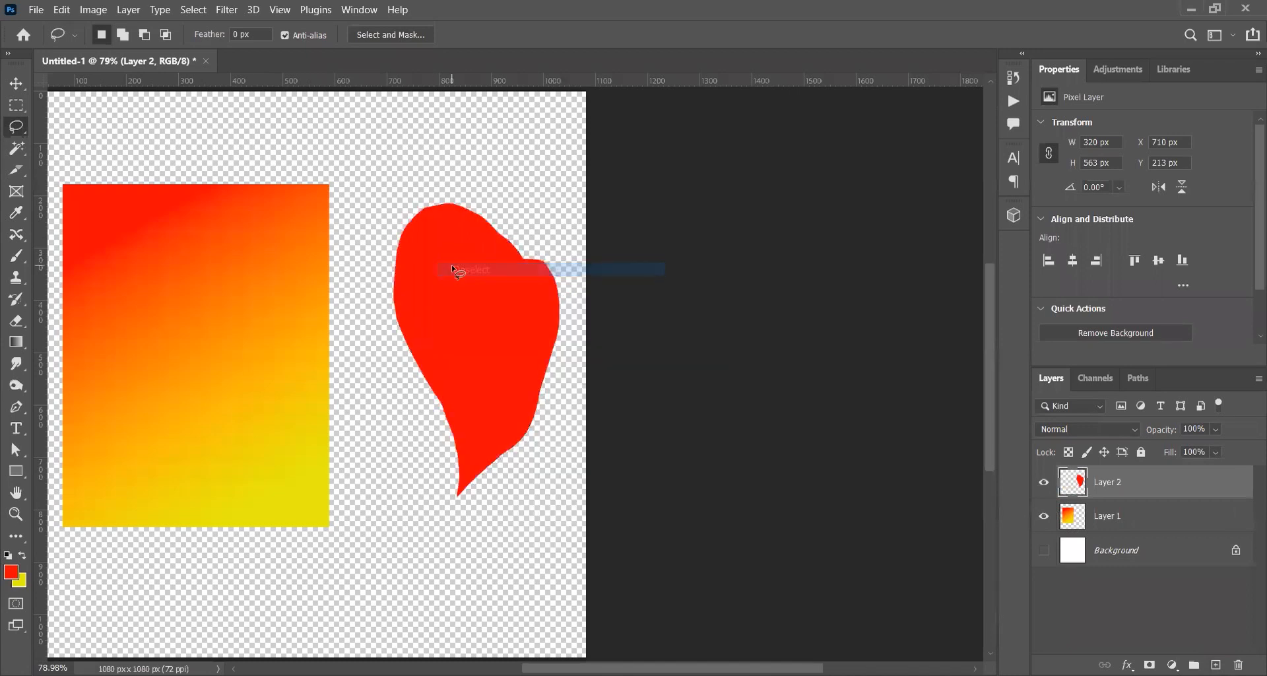
Move the red freehand shape to about X 721 px, Y 202 px, and load and clear its selection.
key(v)
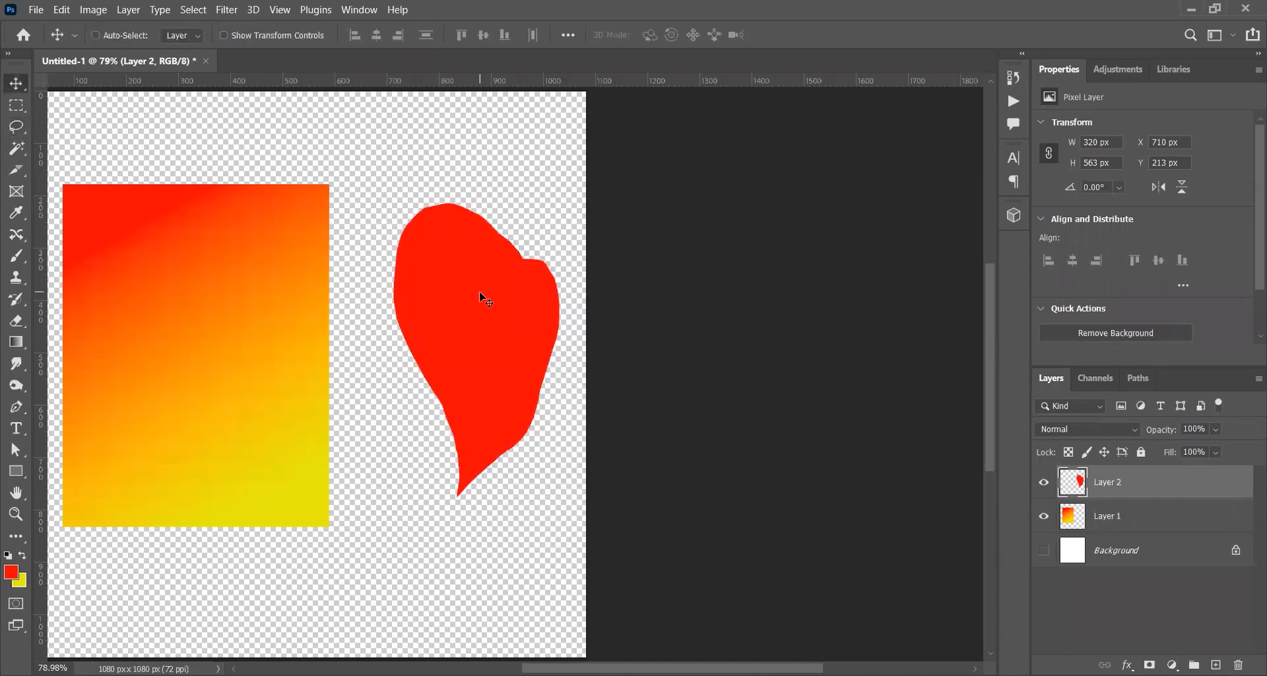
drag(461, 288, 517, 322)
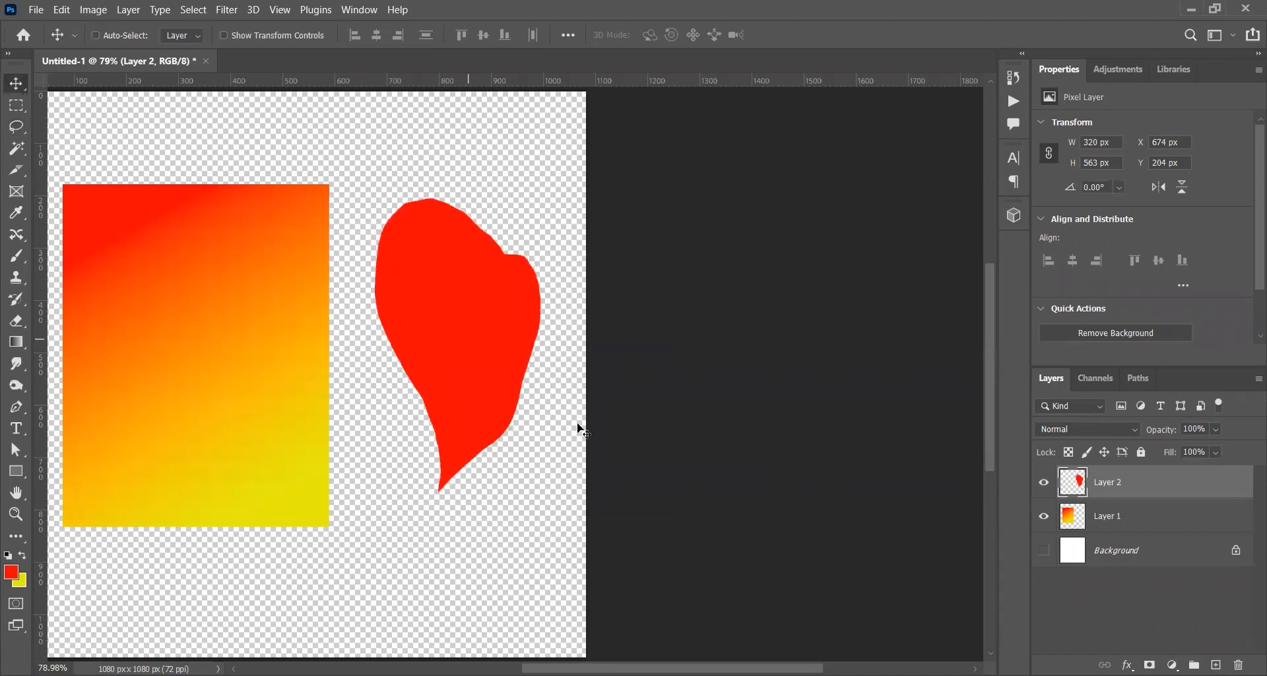
key(ctrl)
key(ctrl)
ctrl+click(1068, 488)
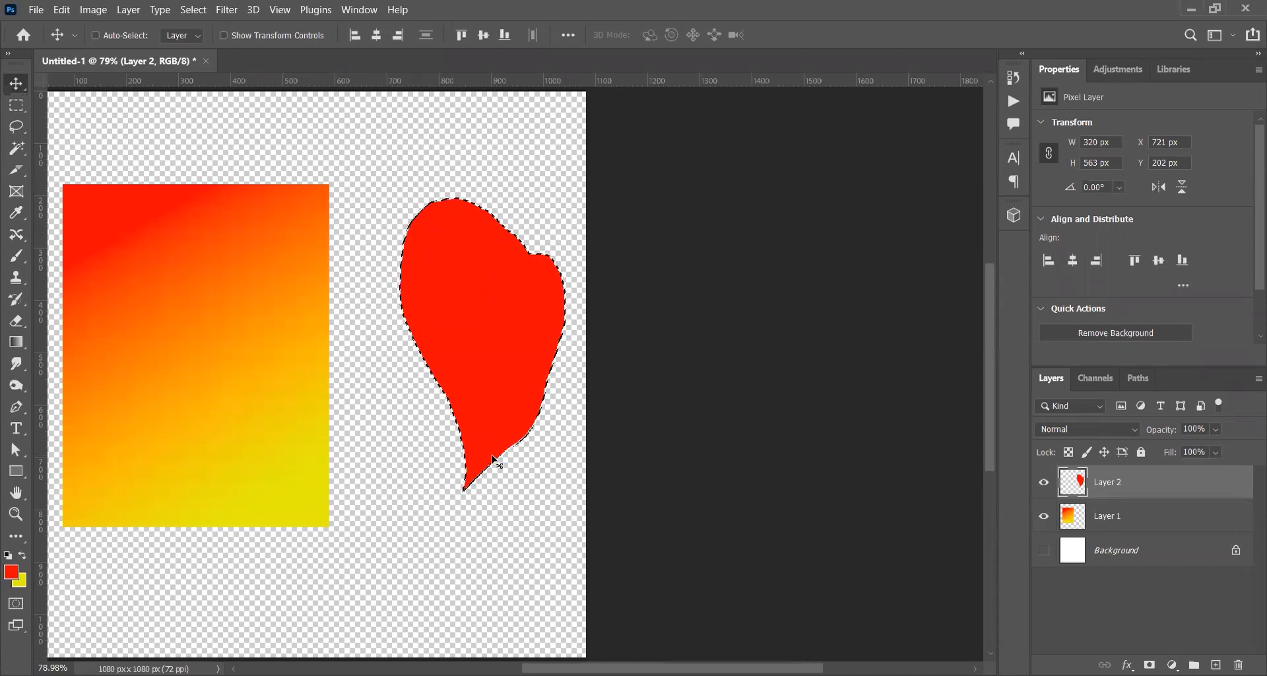
key(ctrl+d)
Show the white Background layer again behind both shapes.
click(1043, 551)
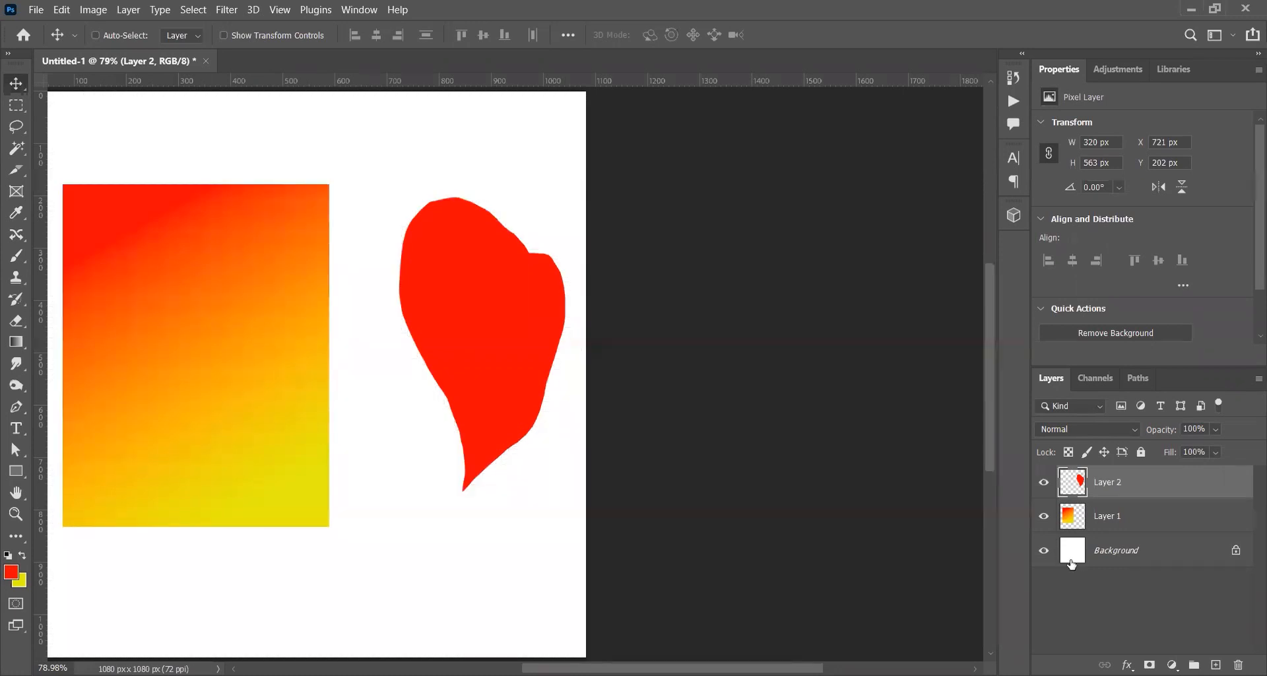
scroll(418, 555, right, 3)
scroll(418, 554, left, 2)
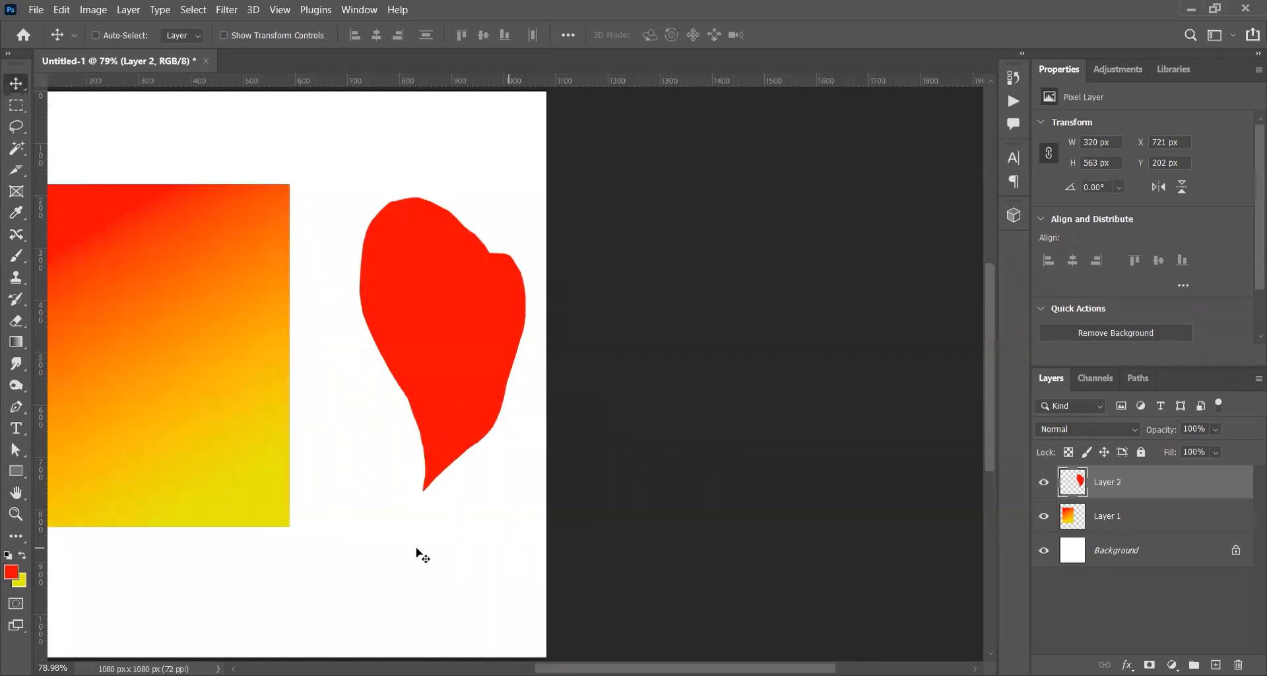
key(ctrl)
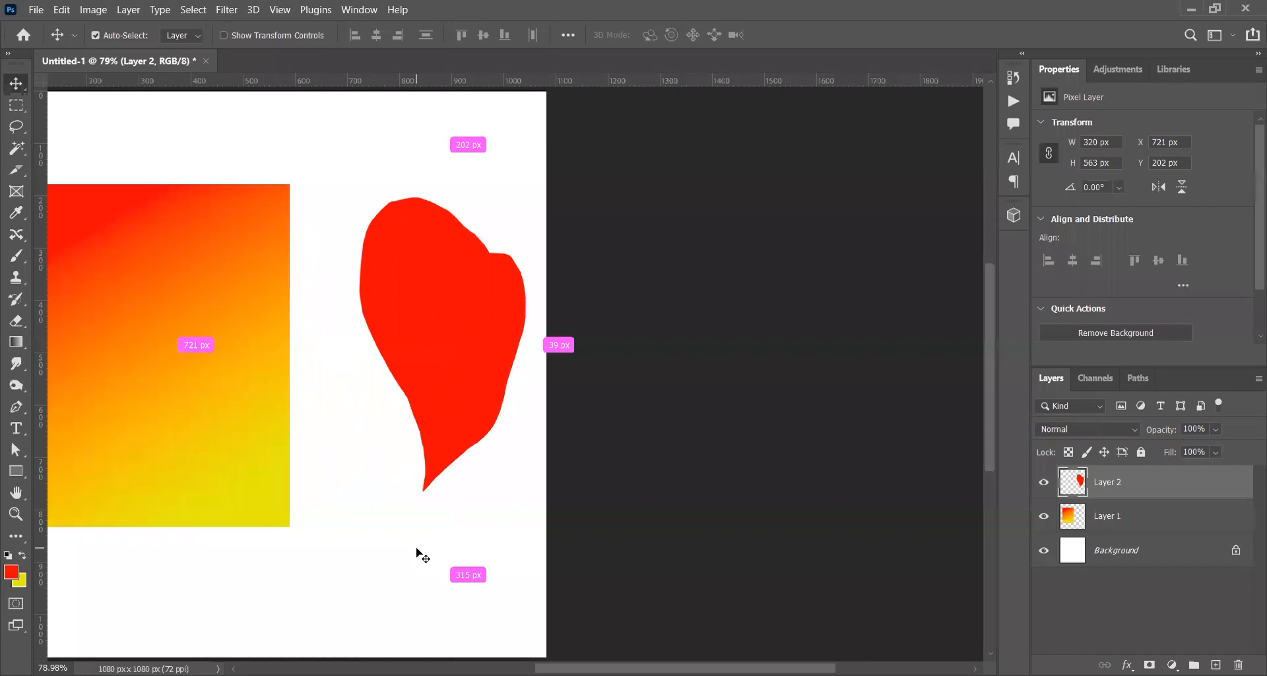
key(ctrl+0)
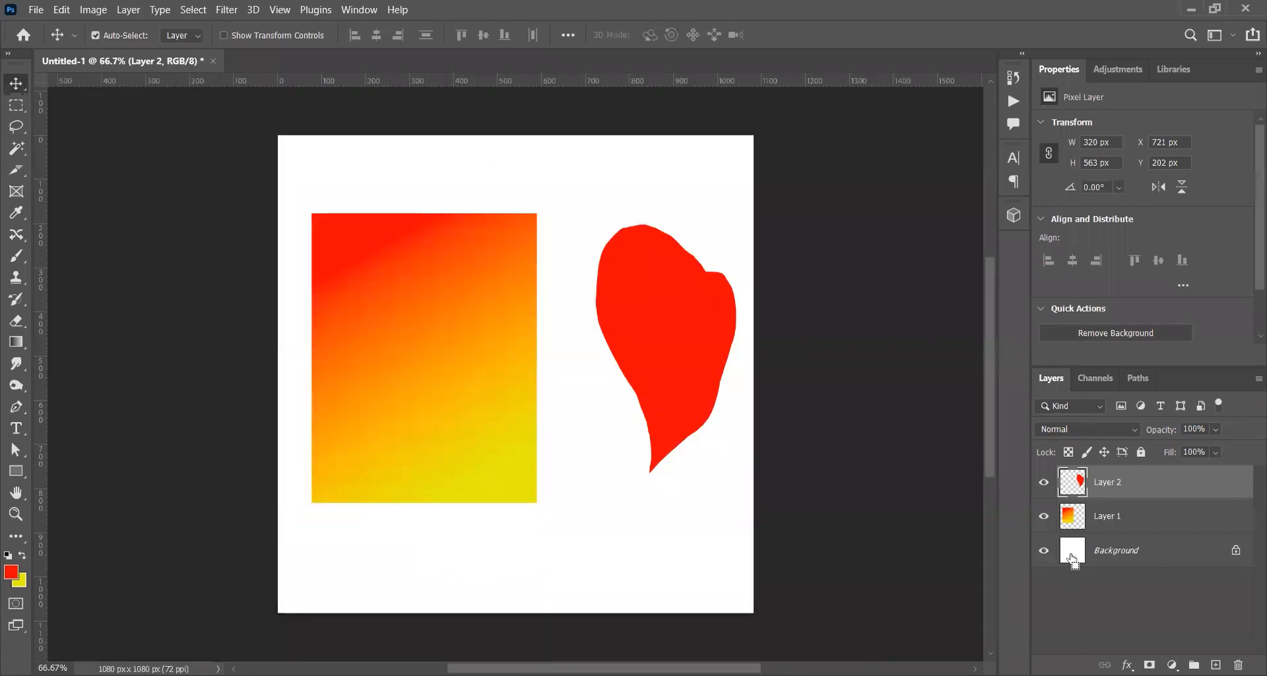
Select the locked Background layer.
key(ctrl)
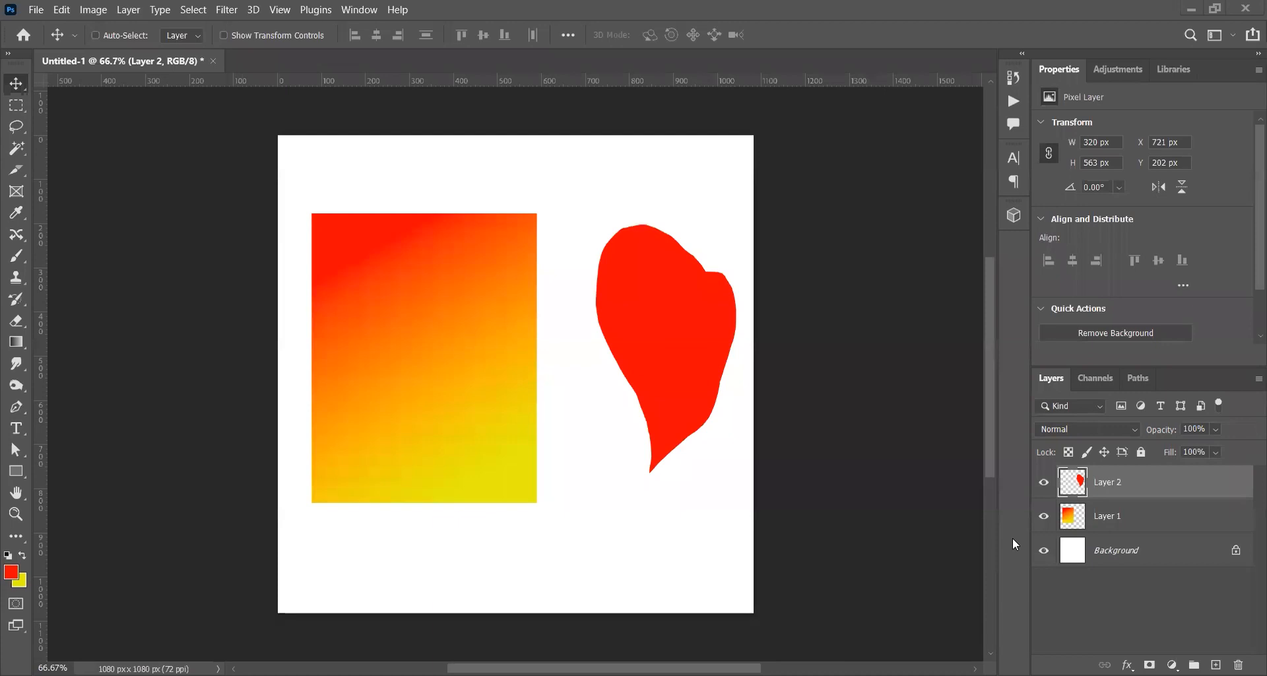
click(1129, 550)
key(ctrl)
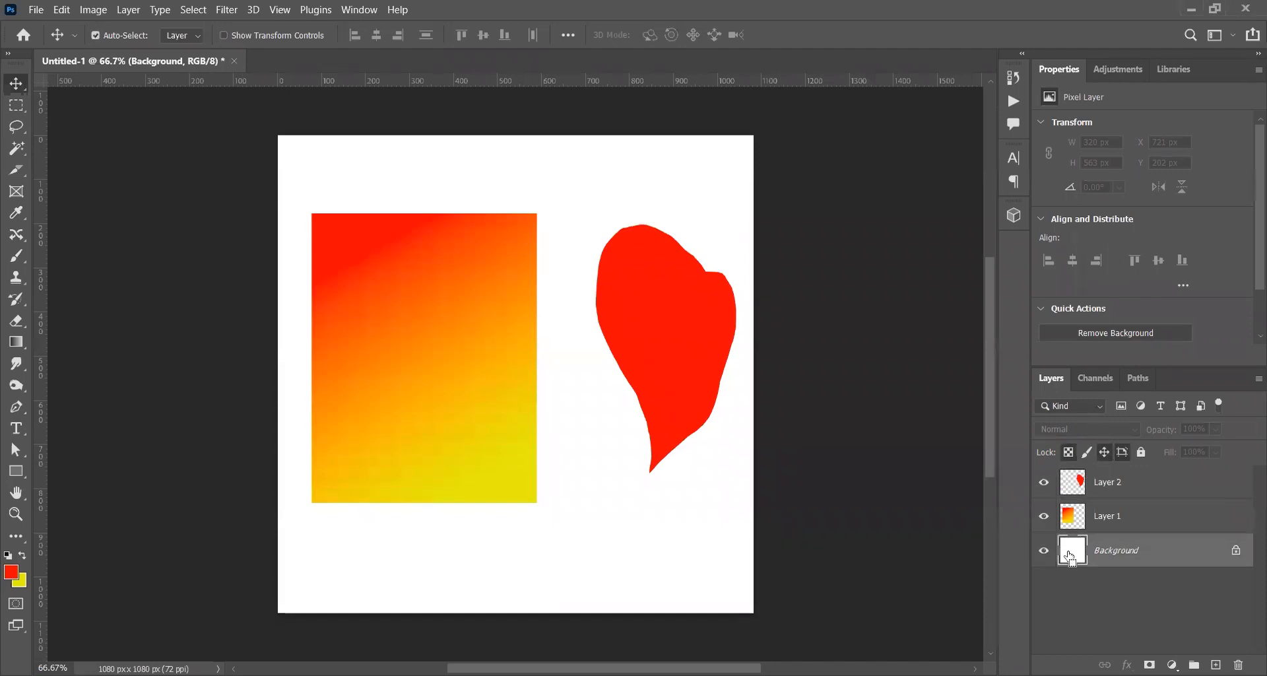
key(z)
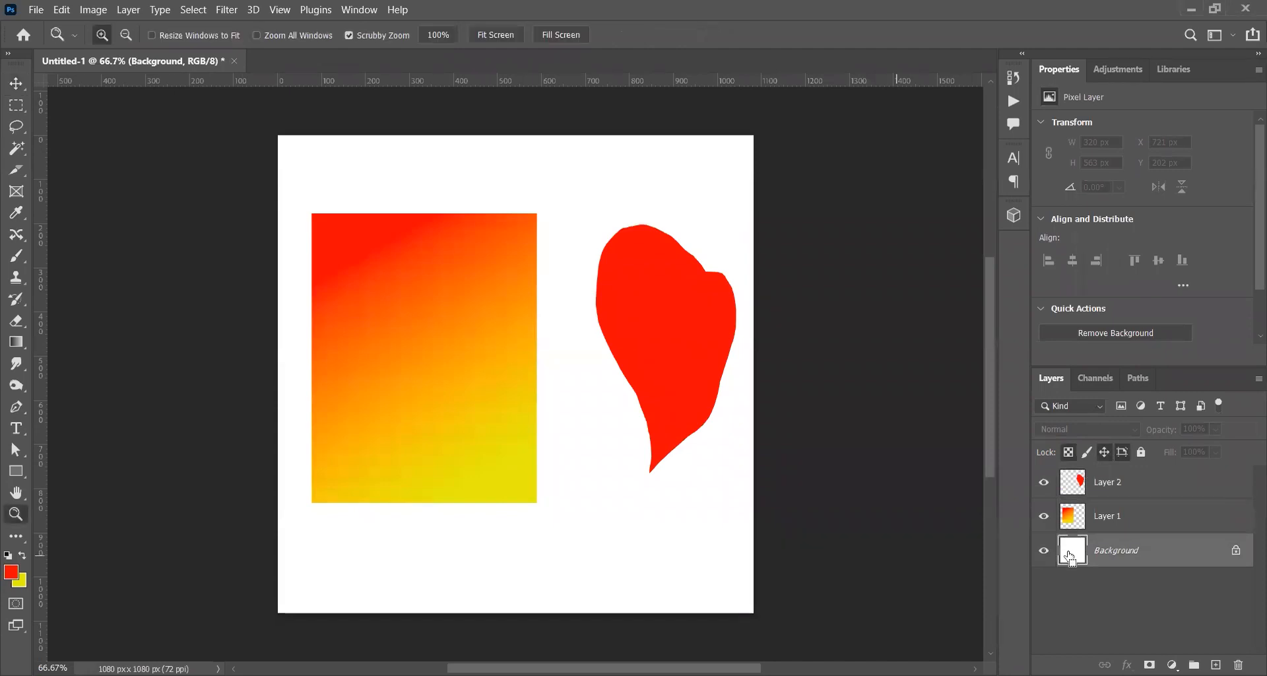
drag(757, 456, 823, 503)
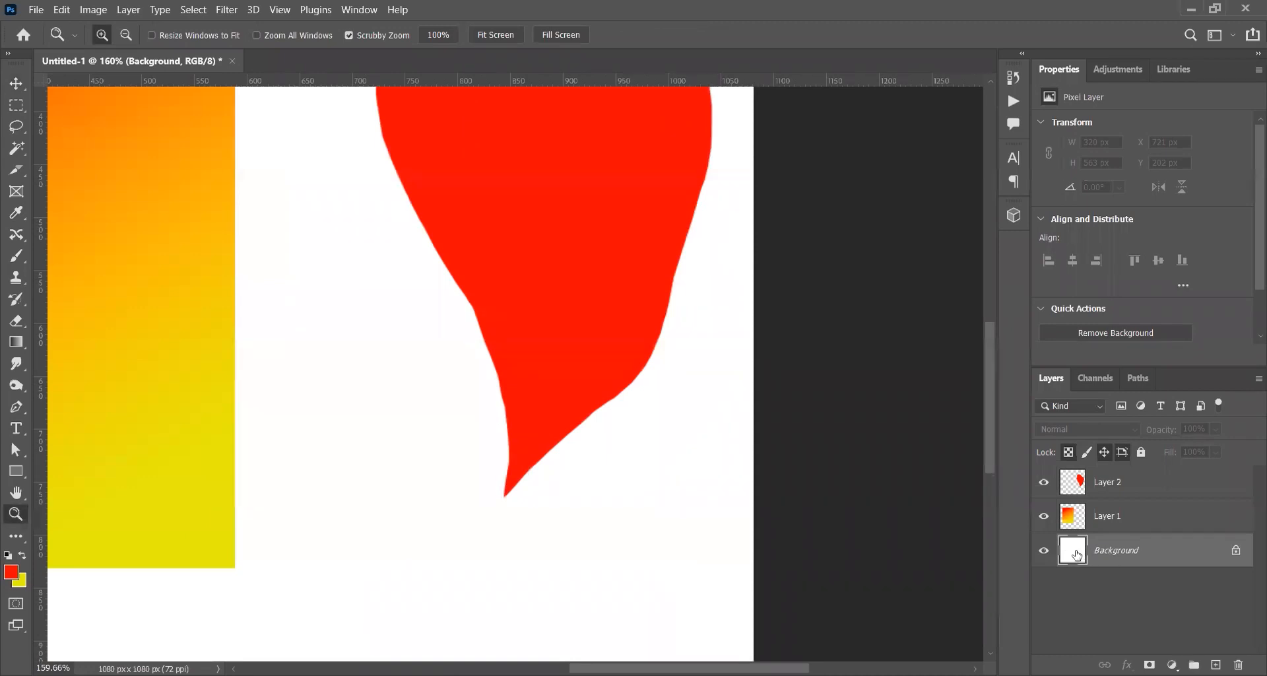
Open the options for converting the Background into a regular layer, and cancel them.
key(alt)
double_click(1078, 556)
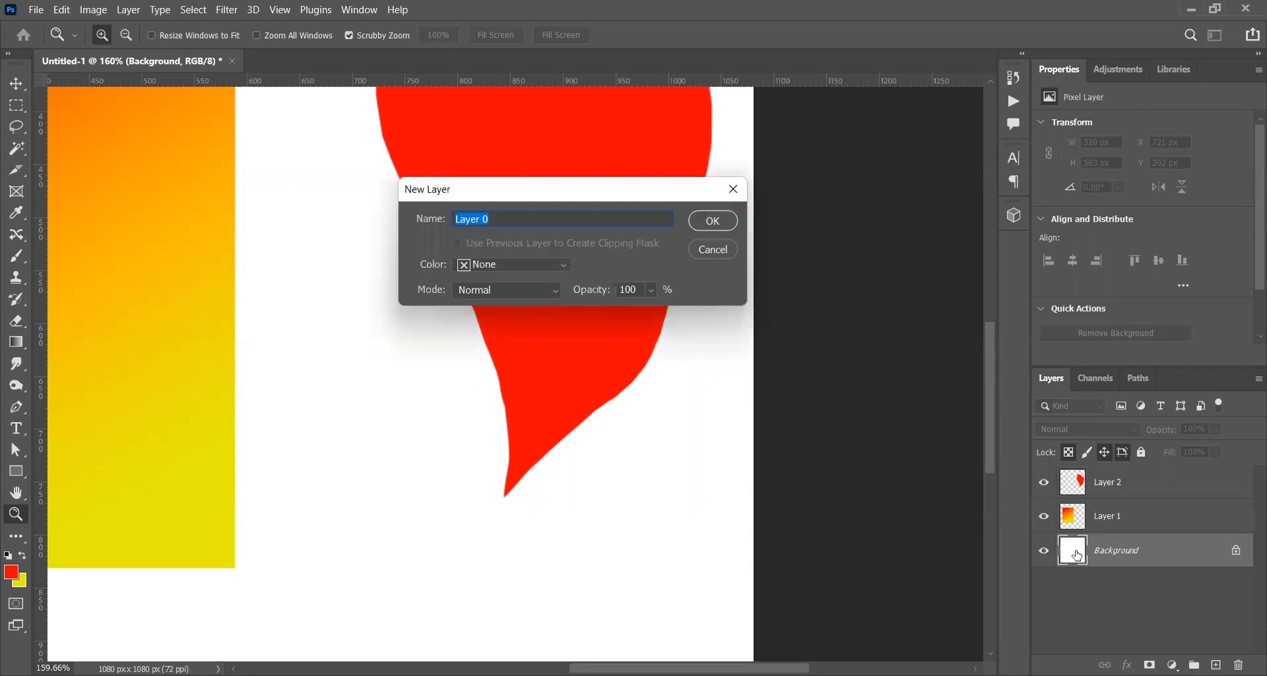
key(Escape)
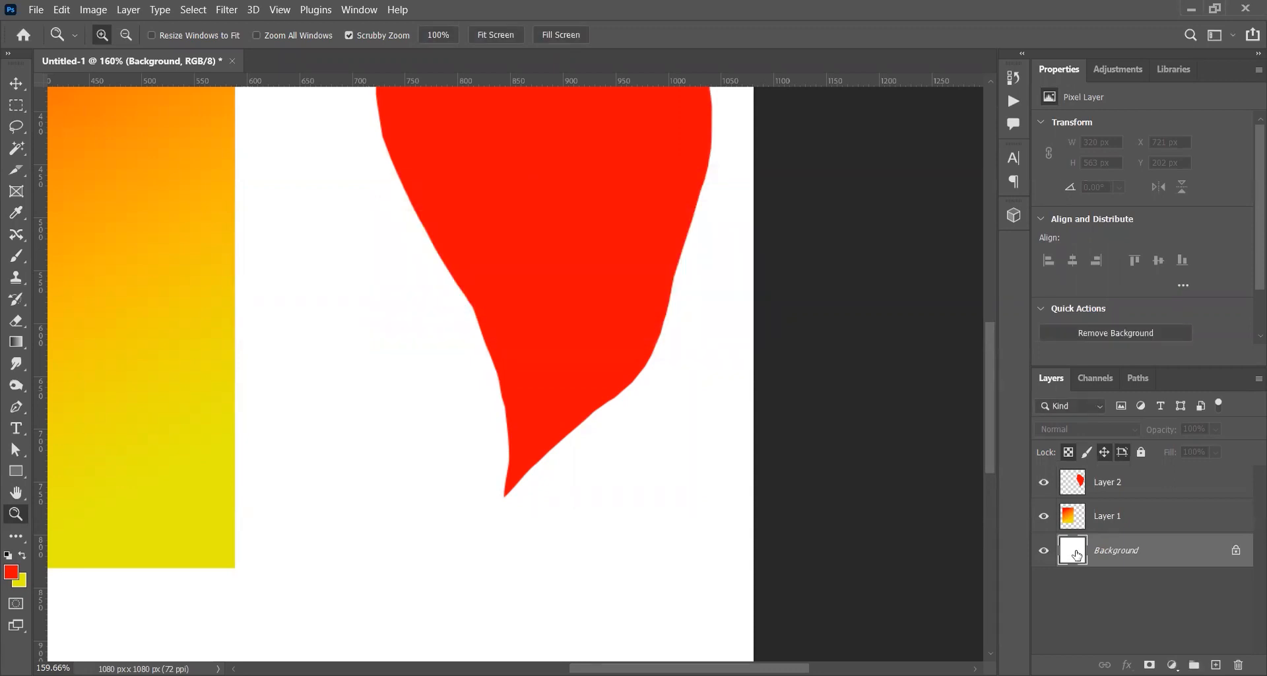
Try duplicating the Background layer and Layer 1 one after the other, undoing each copy.
drag(819, 485, 851, 446)
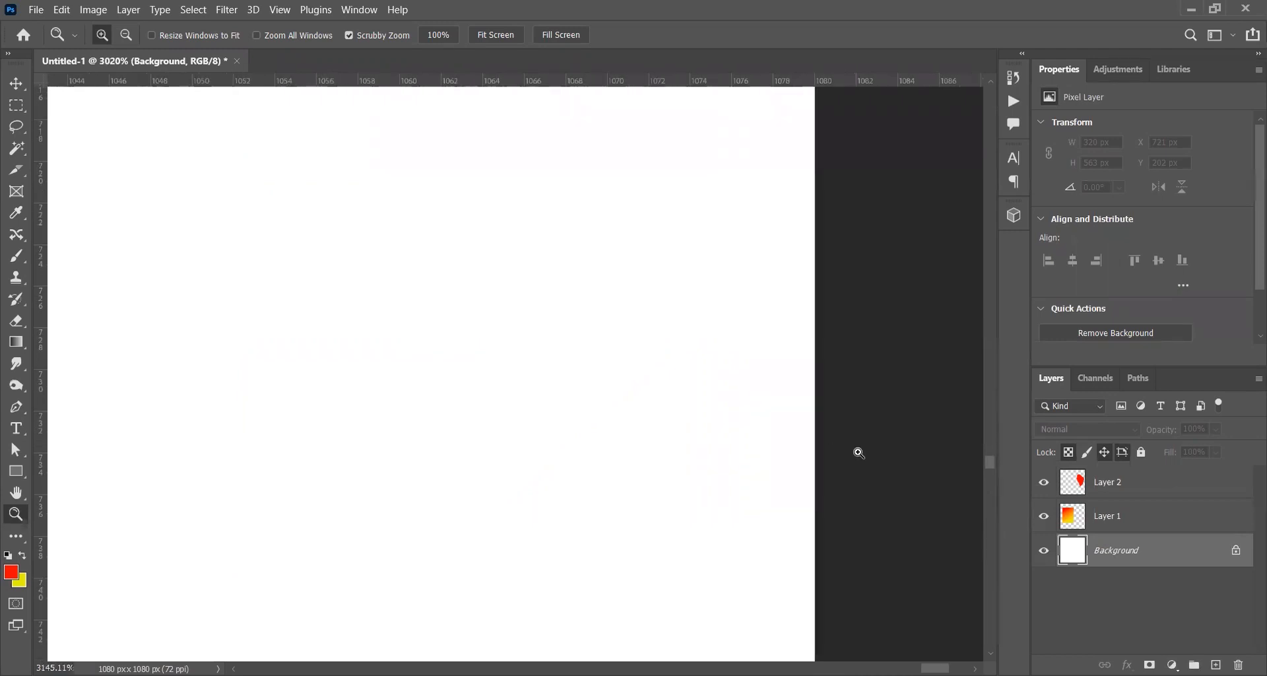
key(ctrl+0)
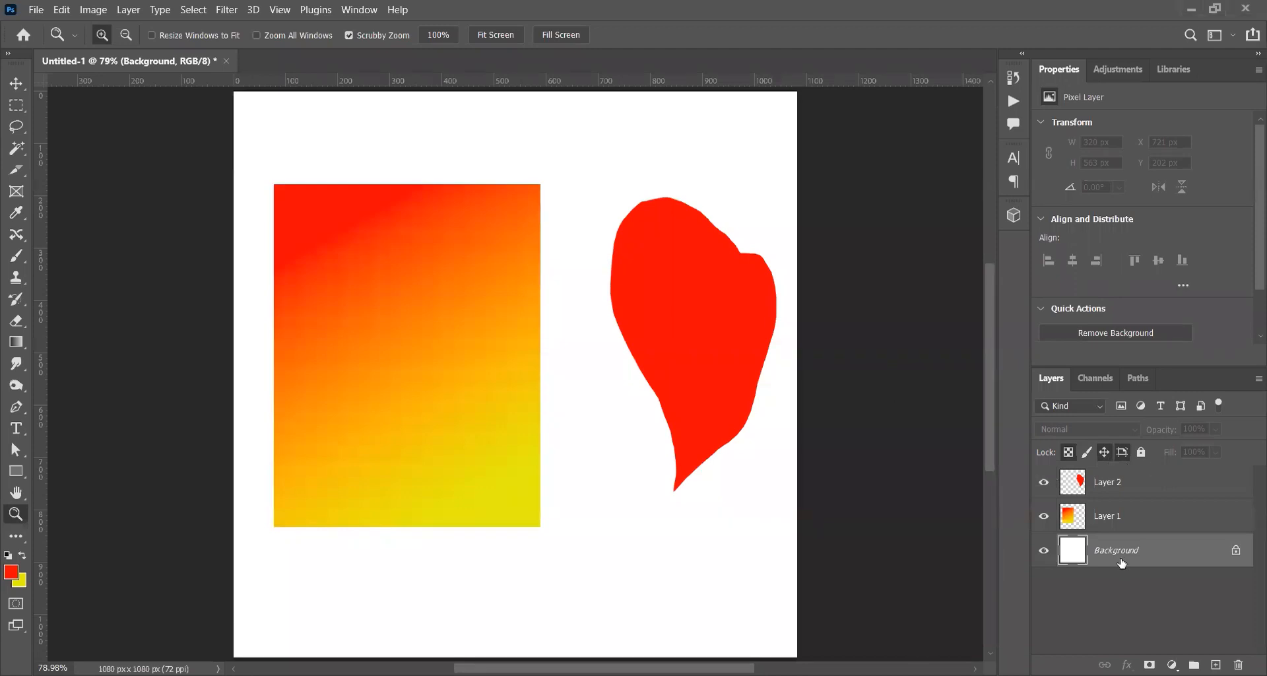
key(ctrl+j)
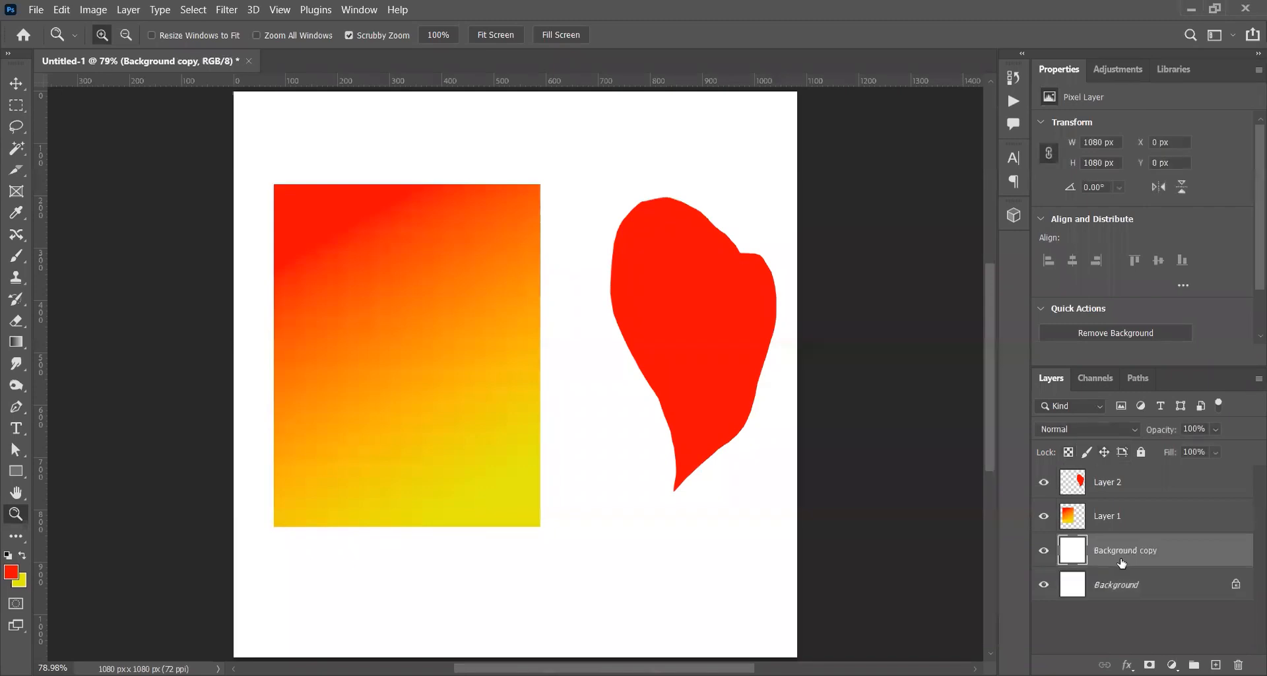
key(ctrl+z)
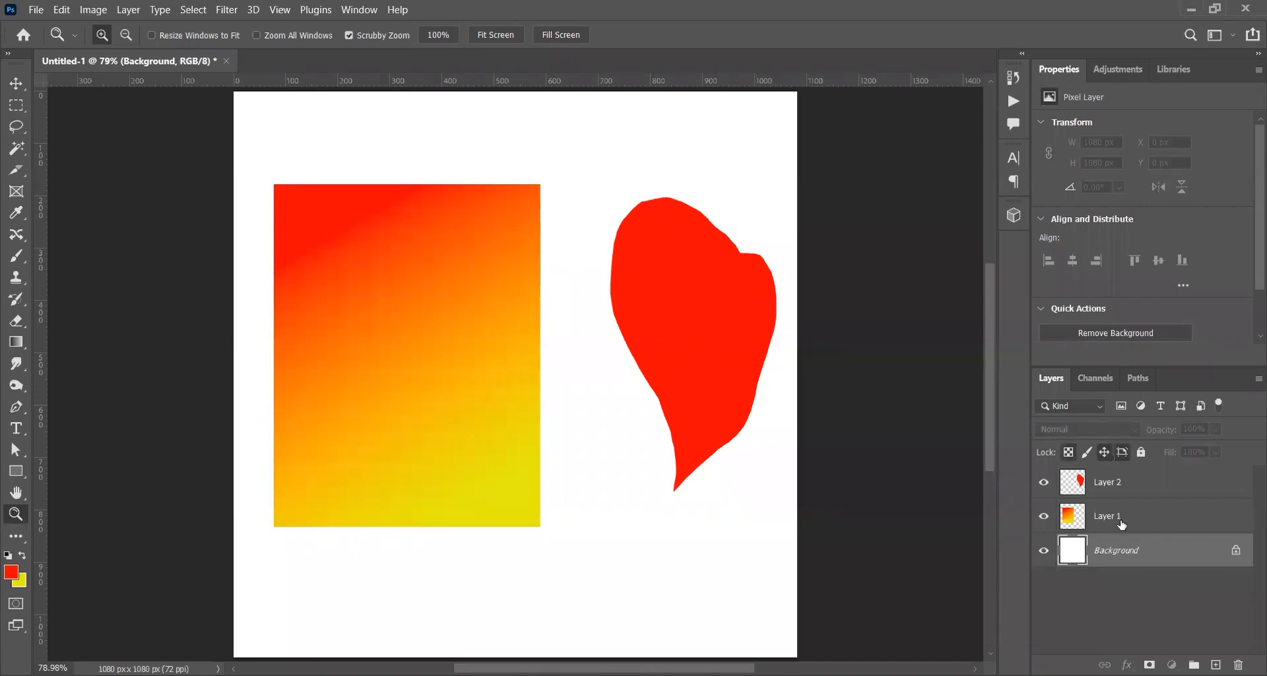
click(1120, 521)
key(ctrl+j)
key(ctrl+z)
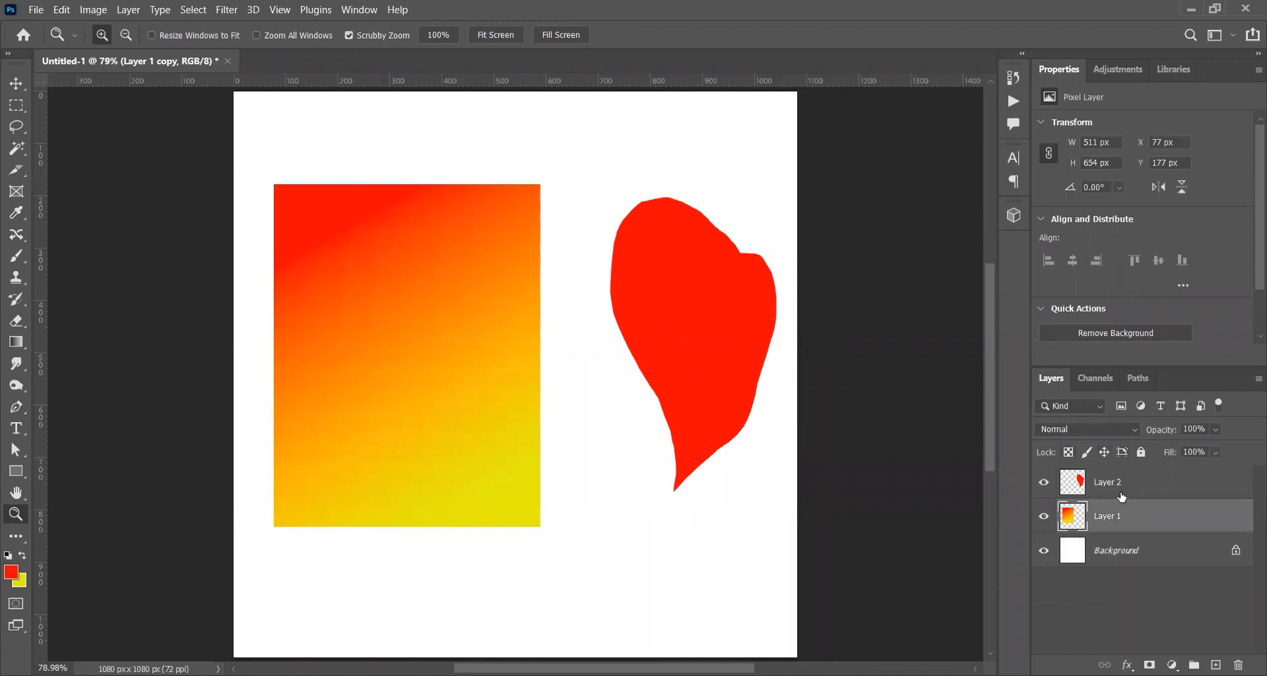
Duplicate Layer 2 and move the copied red shape to about X 482 px, Y 222 px.
click(1121, 491)
key(ctrl+j)
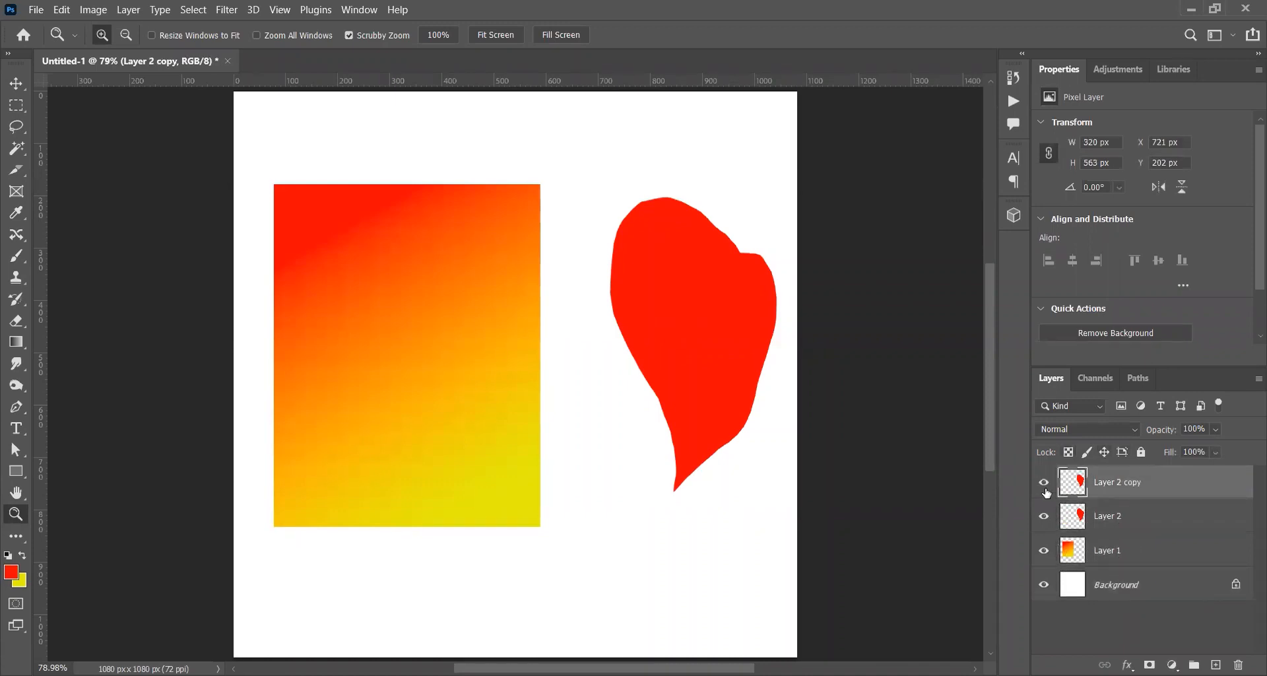
key(v)
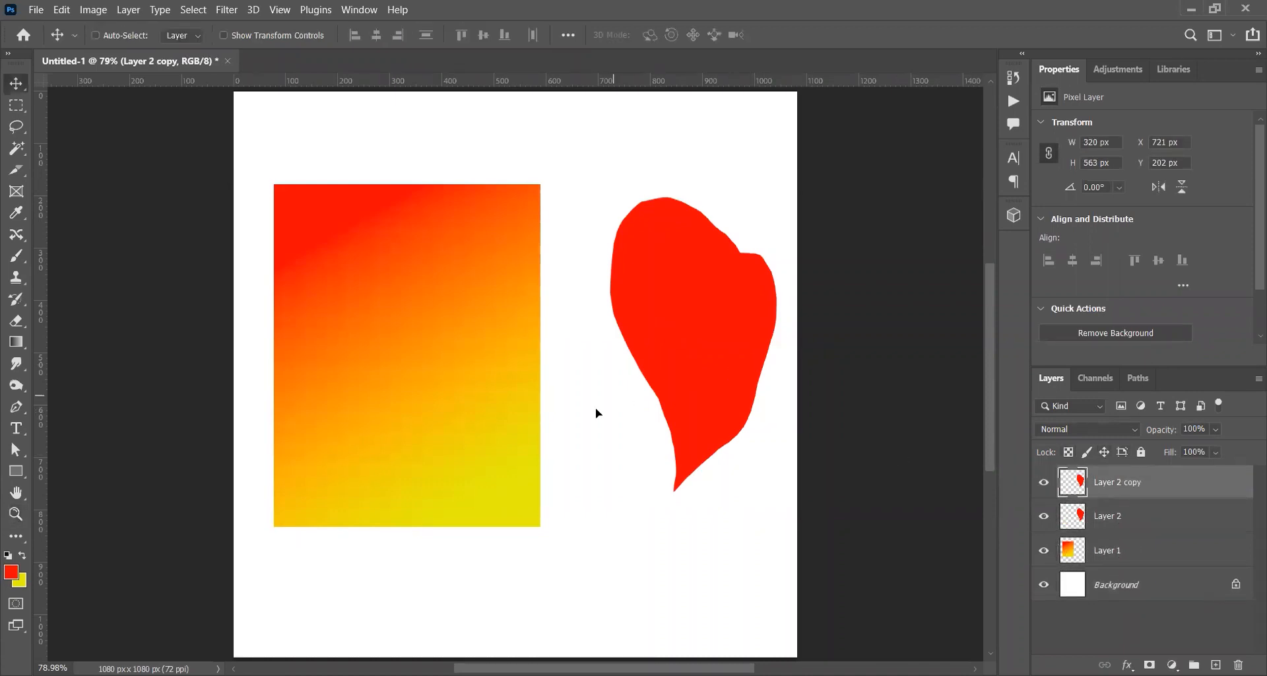
drag(758, 291, 633, 301)
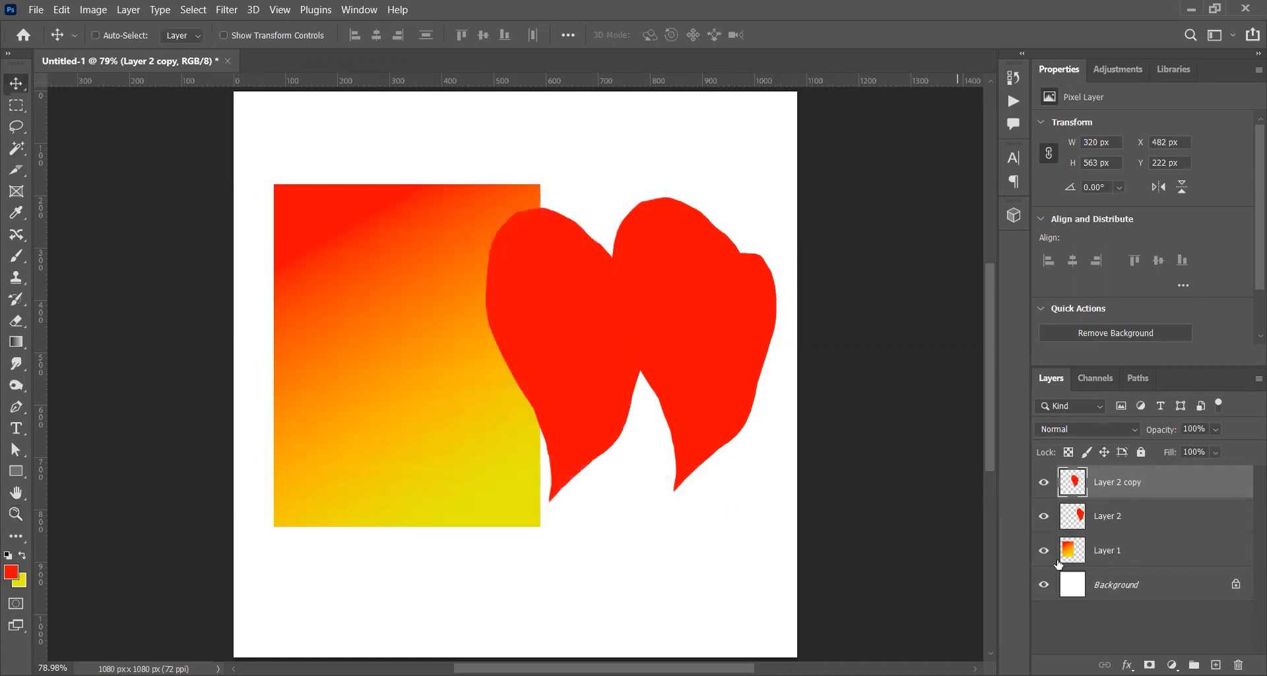
Duplicate the Background layer and fill the copy's full area with red, then the yellow background colour, and clear the selection.
click(1106, 584)
key(ctrl+j)
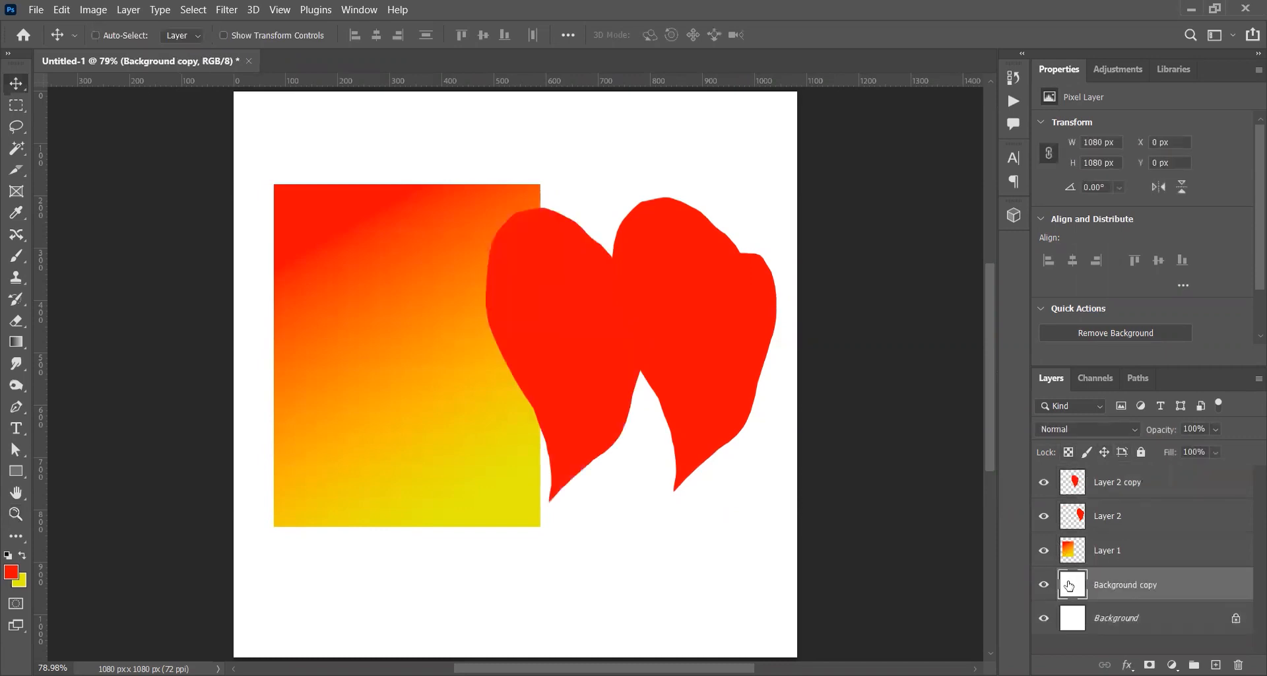
key(ctrl)
ctrl+click(1067, 582)
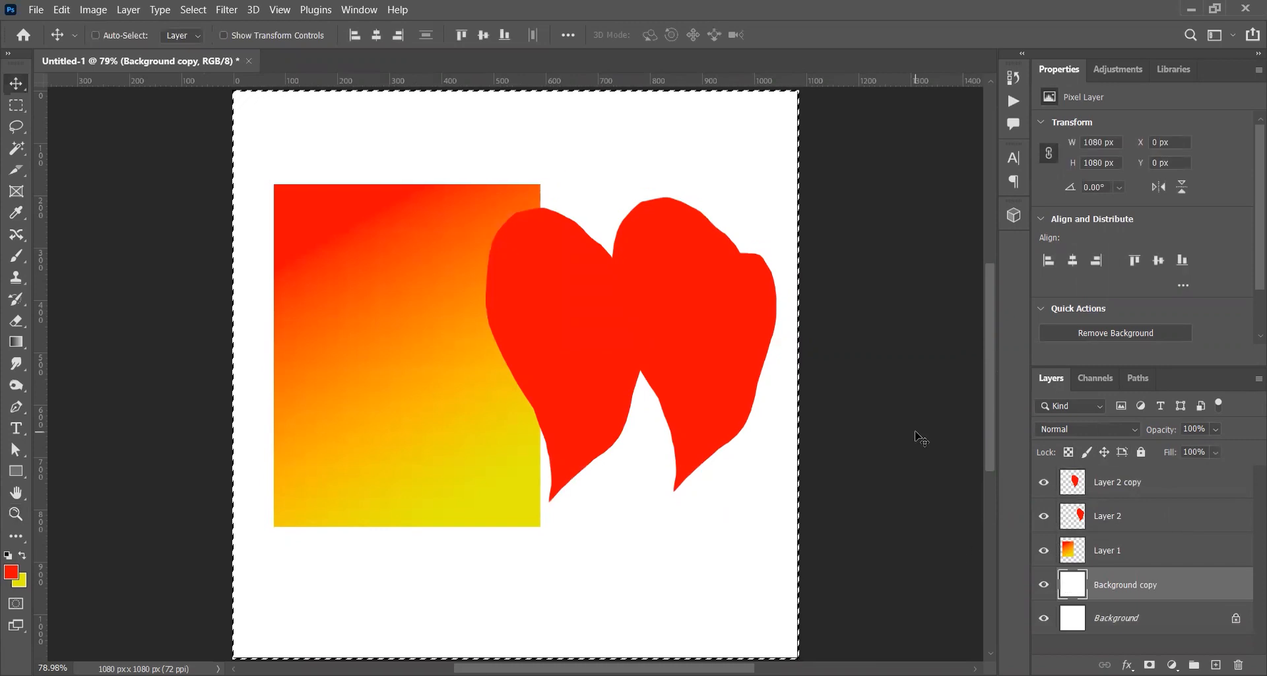
key(alt+BackSpace)
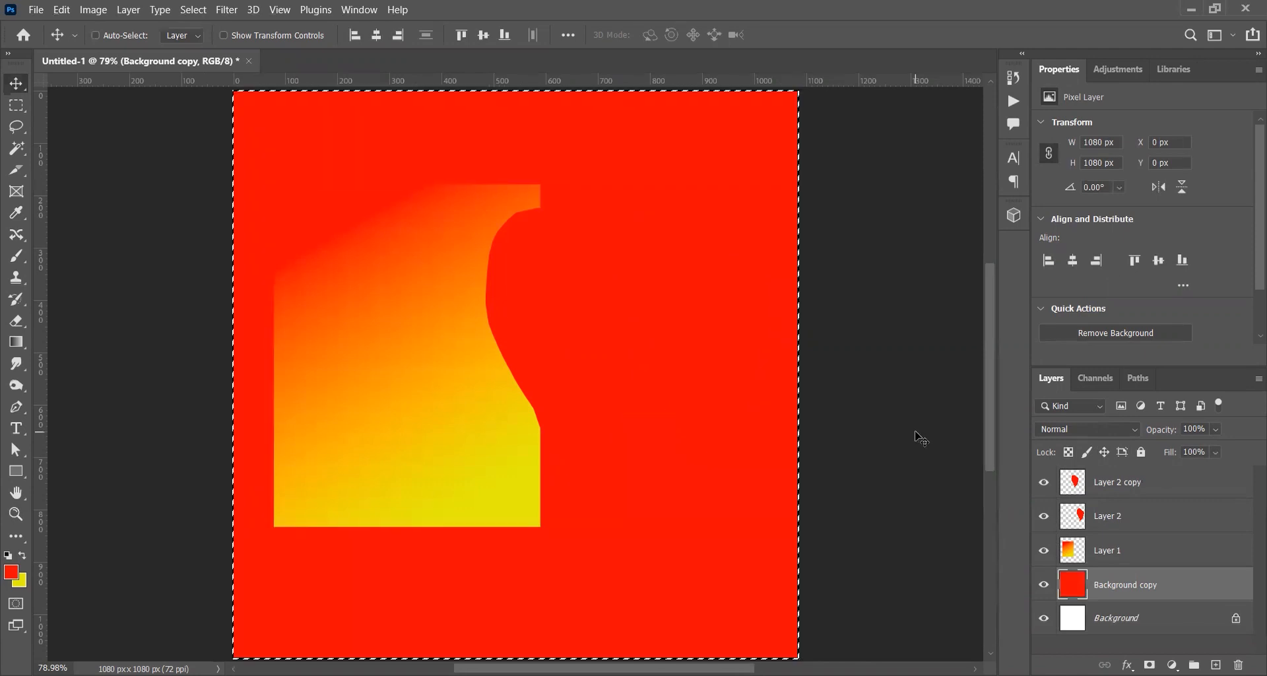
key(ctrl+BackSpace)
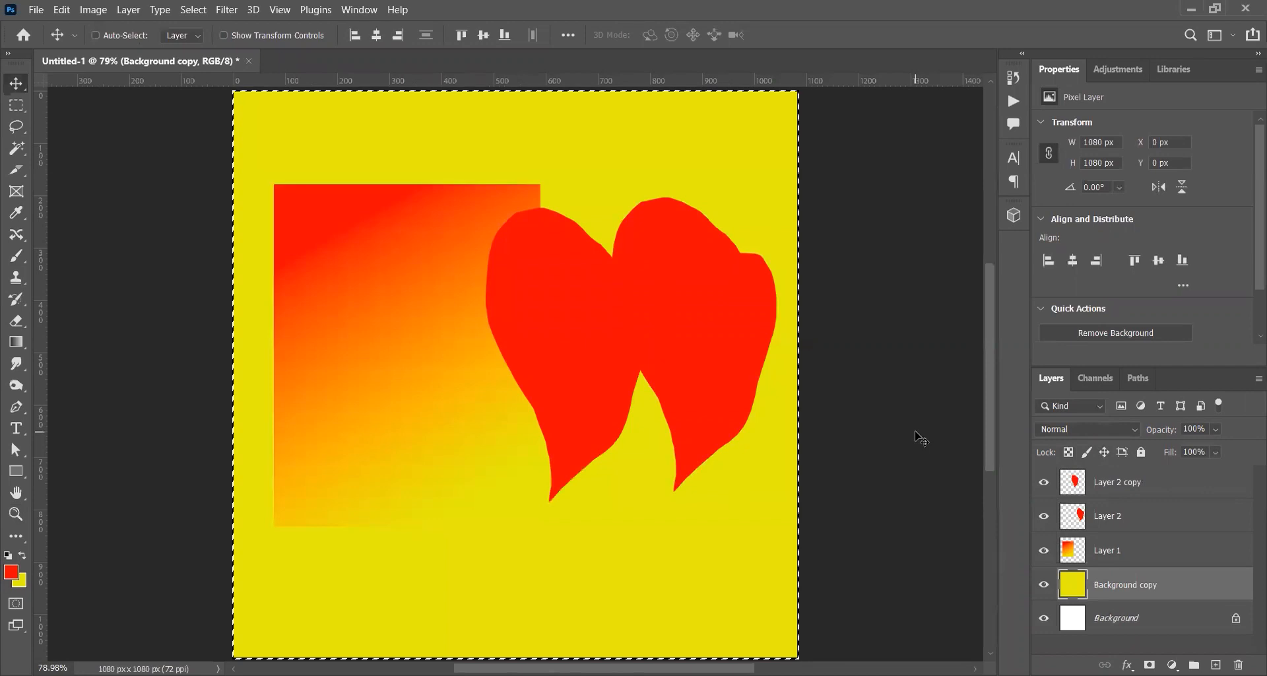
key(ctrl+d)
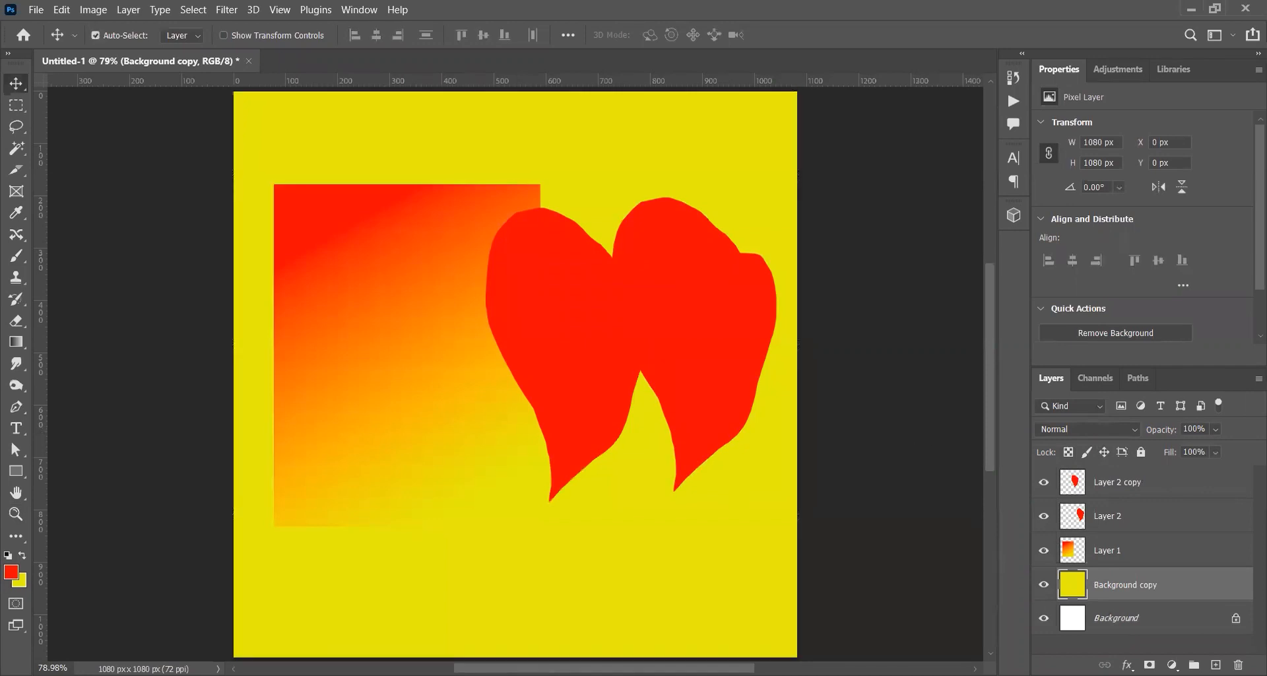
Delete Layer 2 copy, Layer 2, Layer 1 and Background copy, keeping only the Background layer.
click(1071, 612)
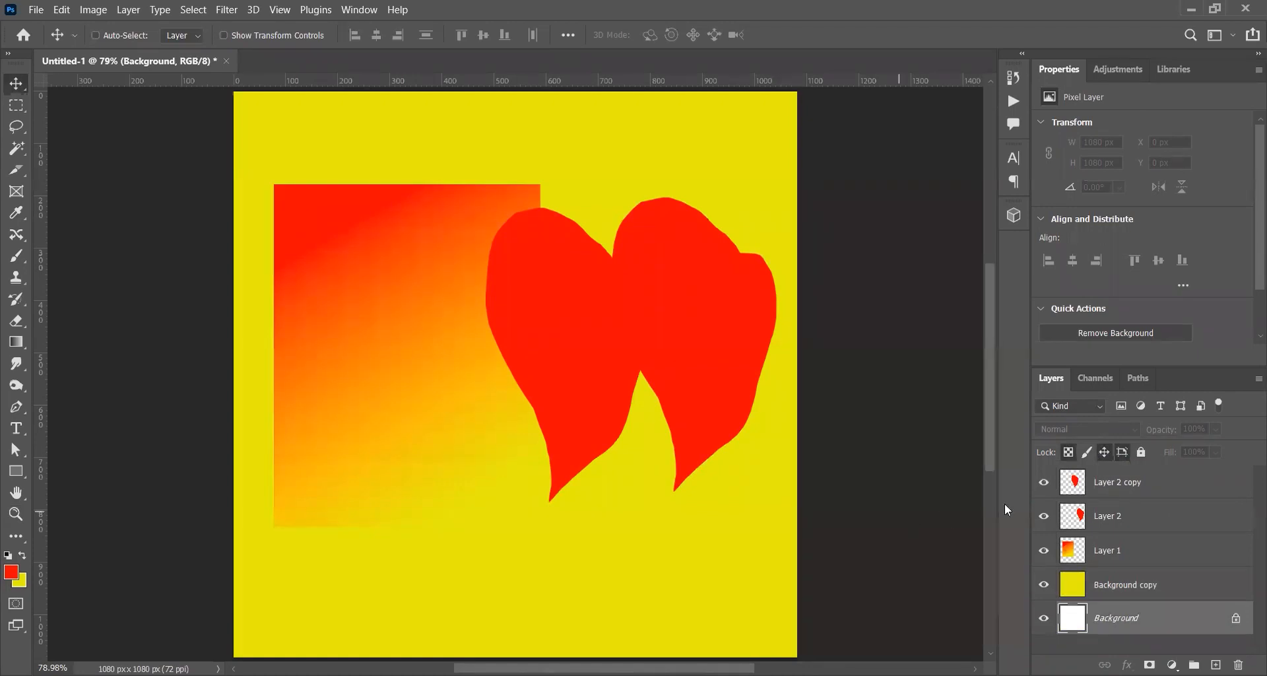
click(1090, 486)
key(Delete)
key(Delete)
key(Delete)
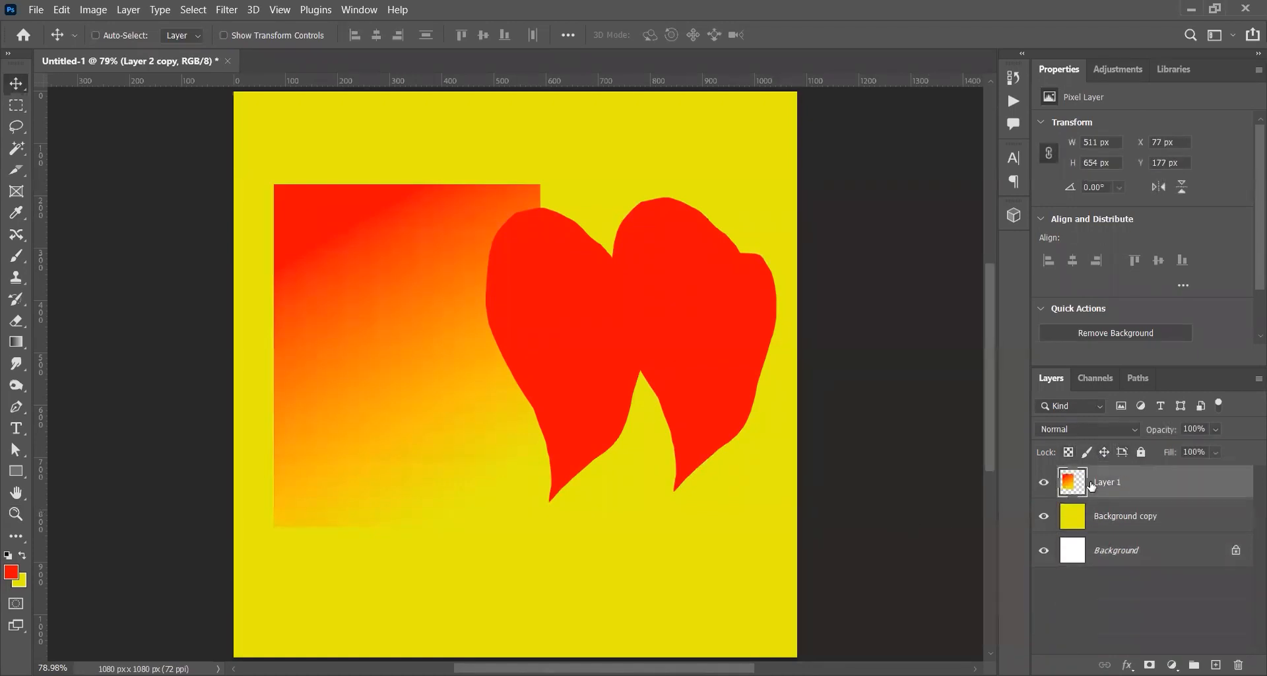
key(Delete)
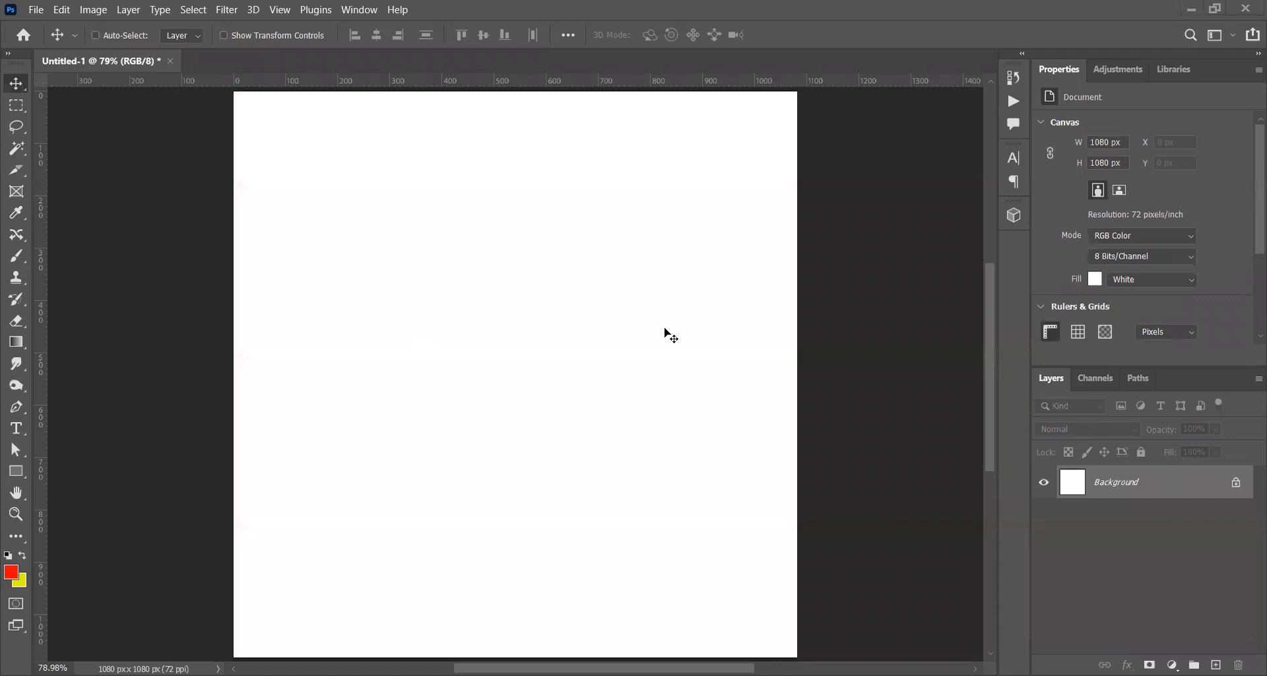
Apply a diagonal red-to-yellow linear gradient across the Background layer, from the upper-left area to the lower right.
scroll(669, 335, up, 2)
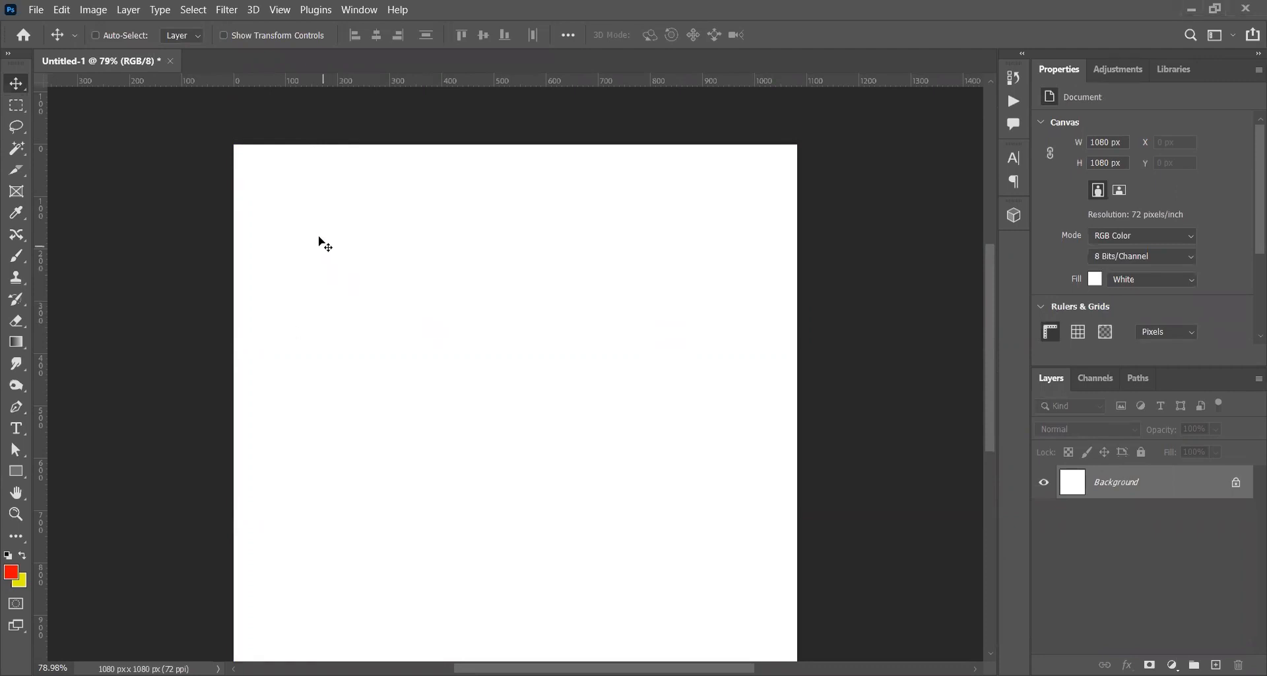
click(381, 315)
key(Escape)
click(16, 341)
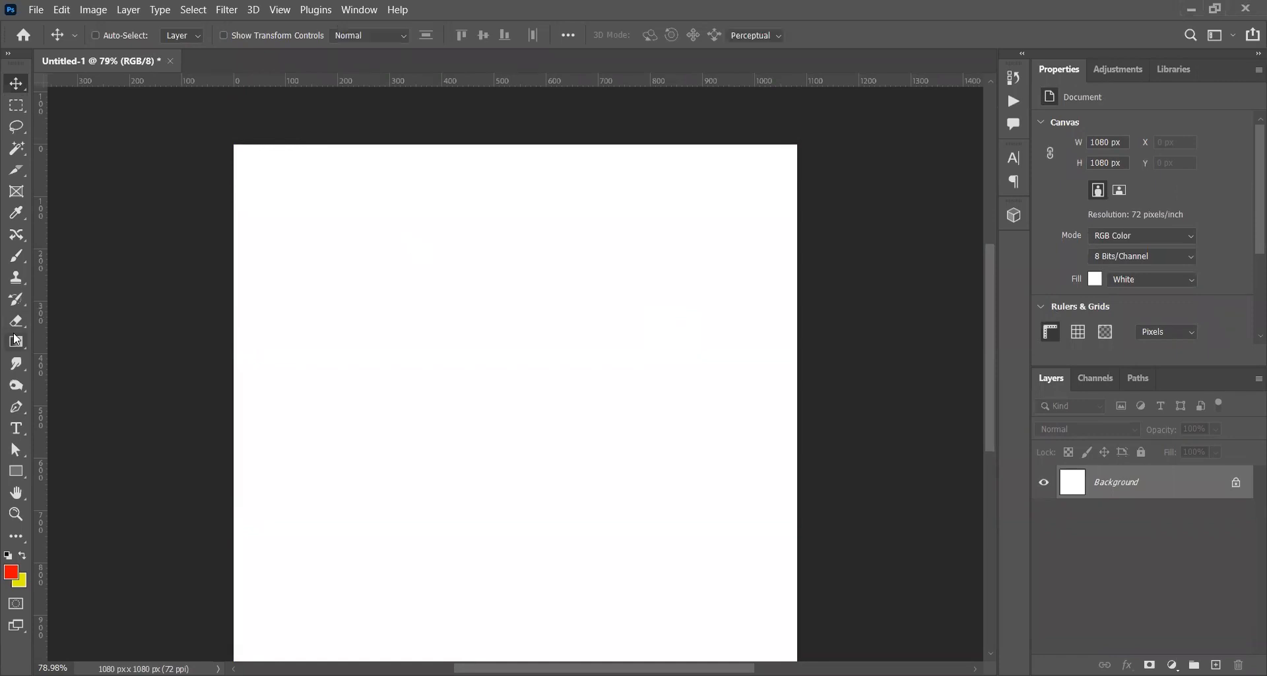
drag(17, 341, 67, 344)
drag(350, 234, 638, 572)
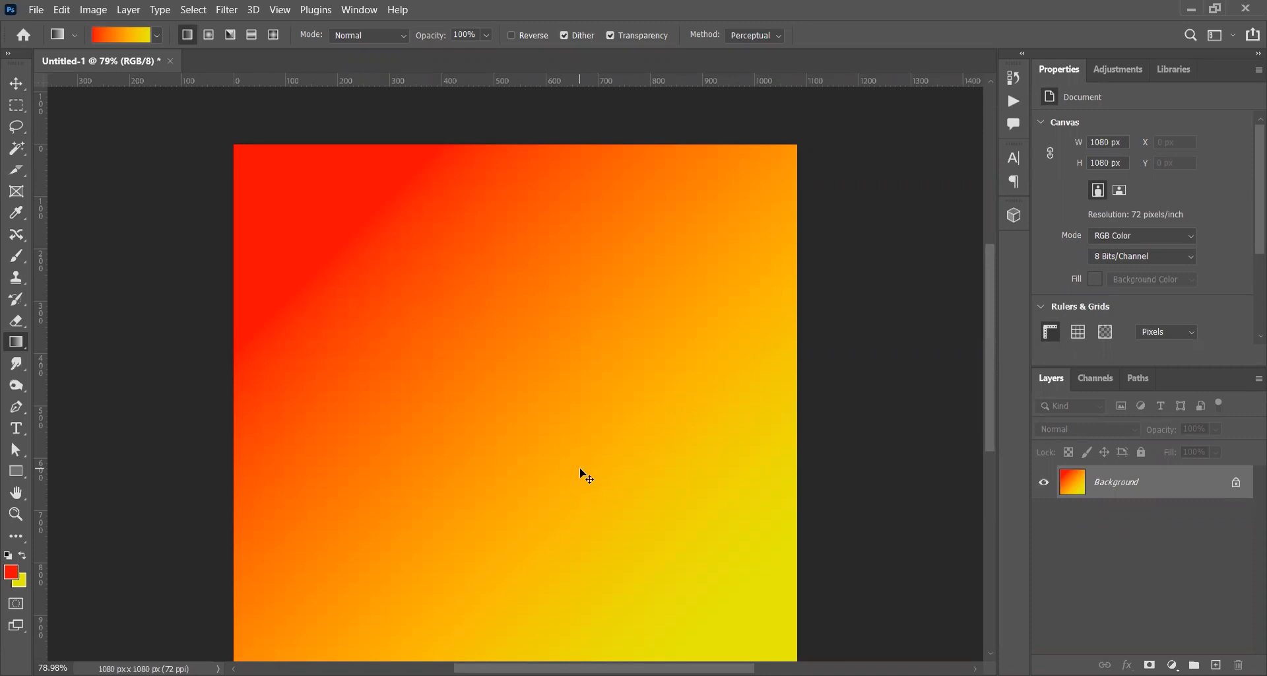
Add a new layer and select the canvas's upper-left diagonal half with the Polygonal Lasso tool.
key(ctrl+shift+alt+n)
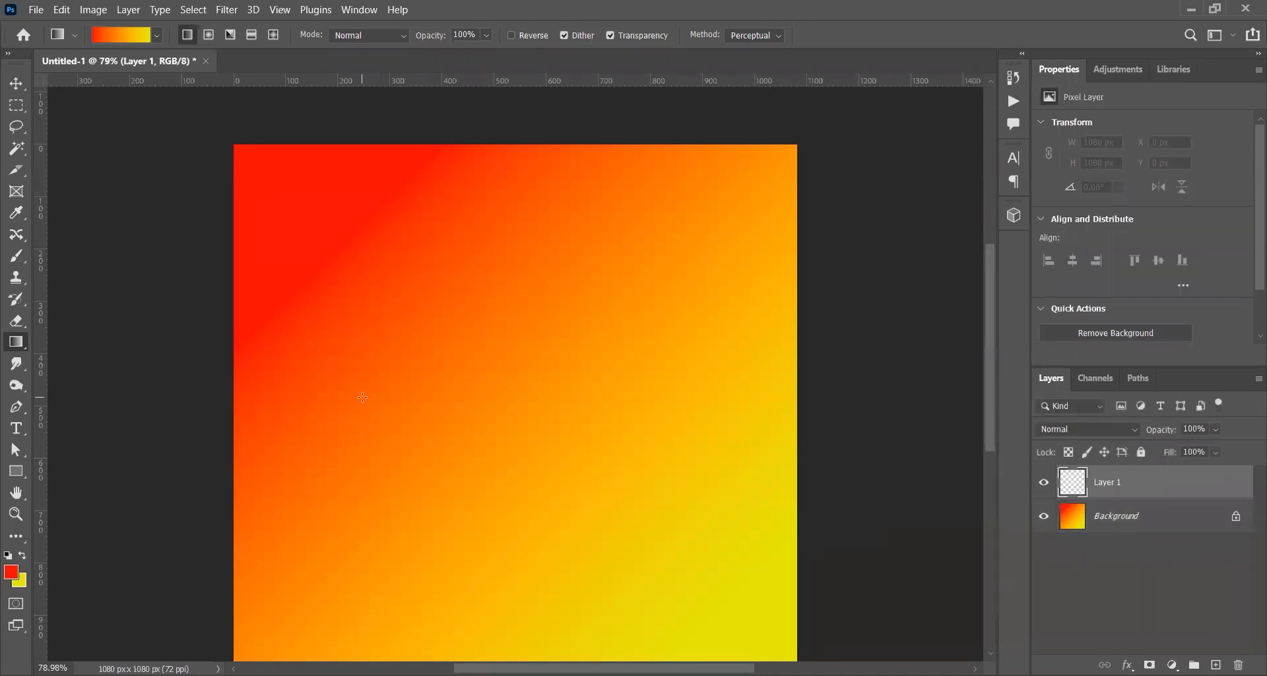
click(20, 107)
click(14, 126)
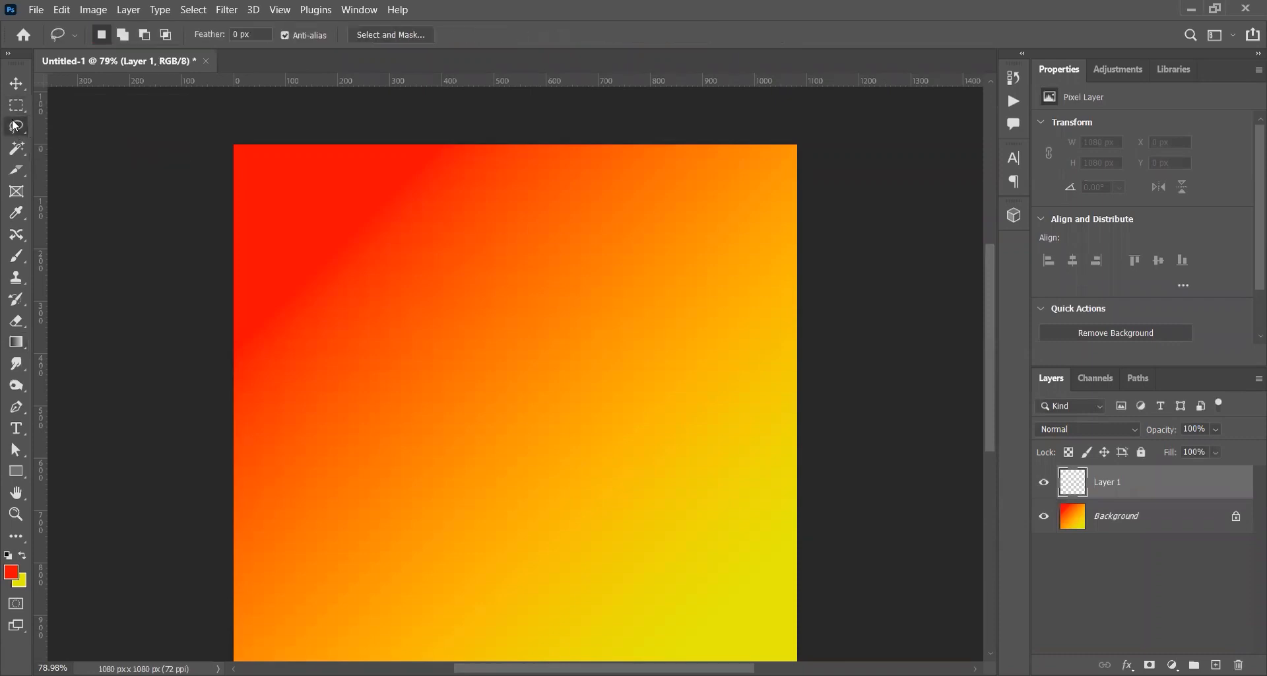
right_click(15, 126)
click(75, 143)
click(173, 125)
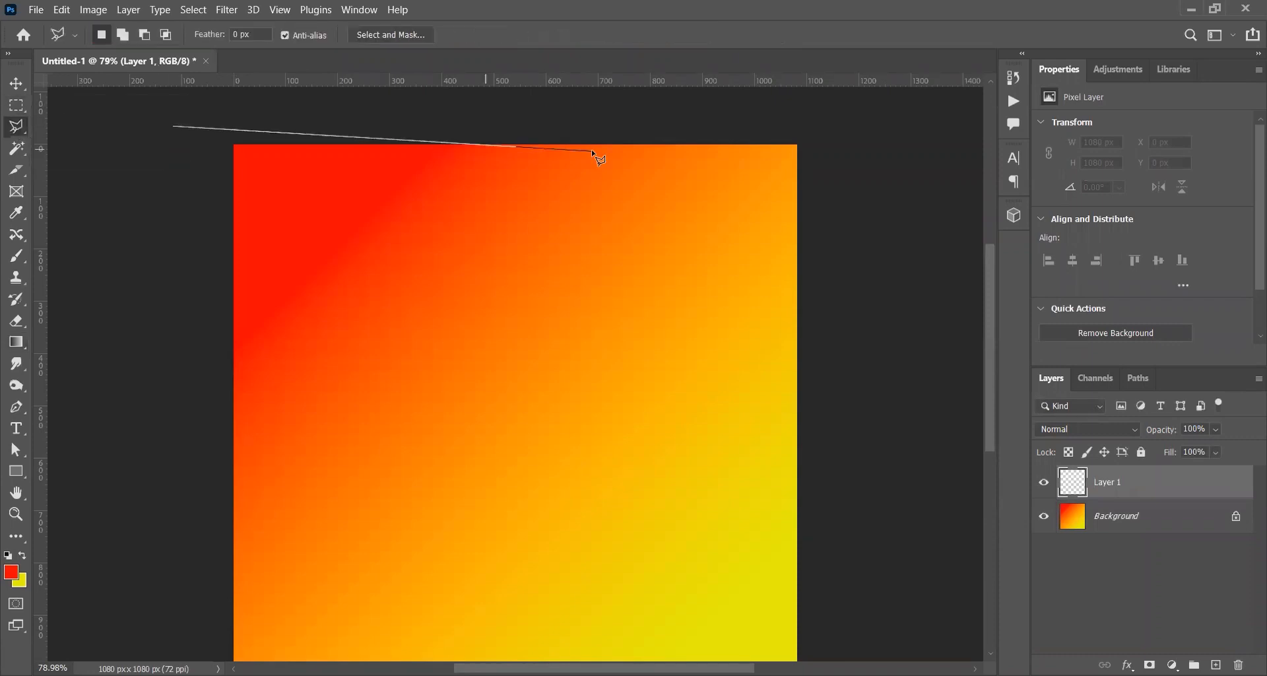
click(810, 142)
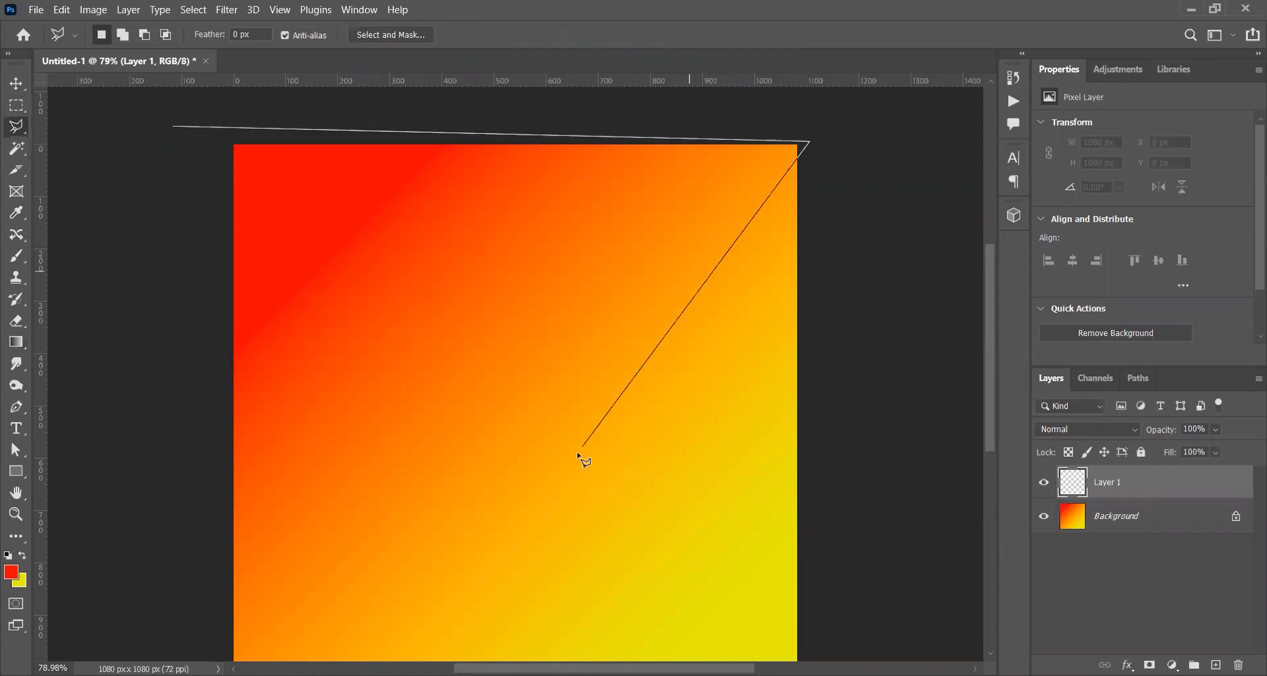
click(797, 144)
scroll(277, 627, down, 3)
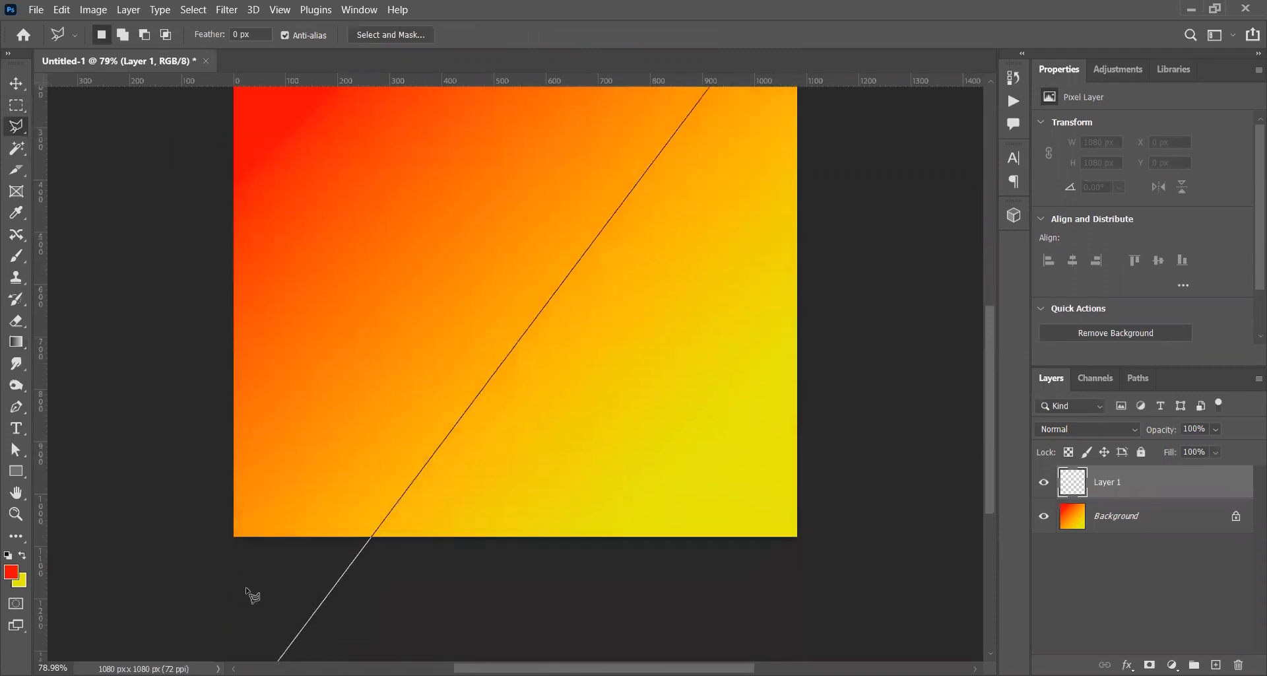
click(212, 559)
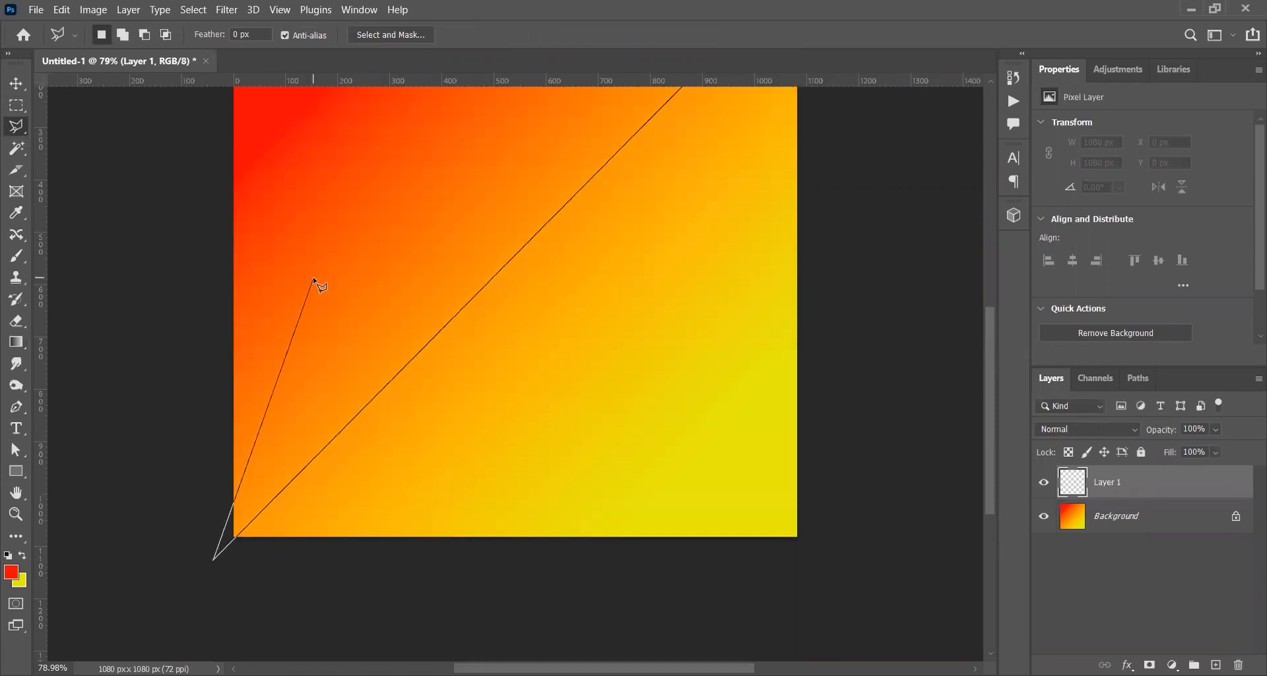
scroll(198, 132, up, 4)
click(176, 212)
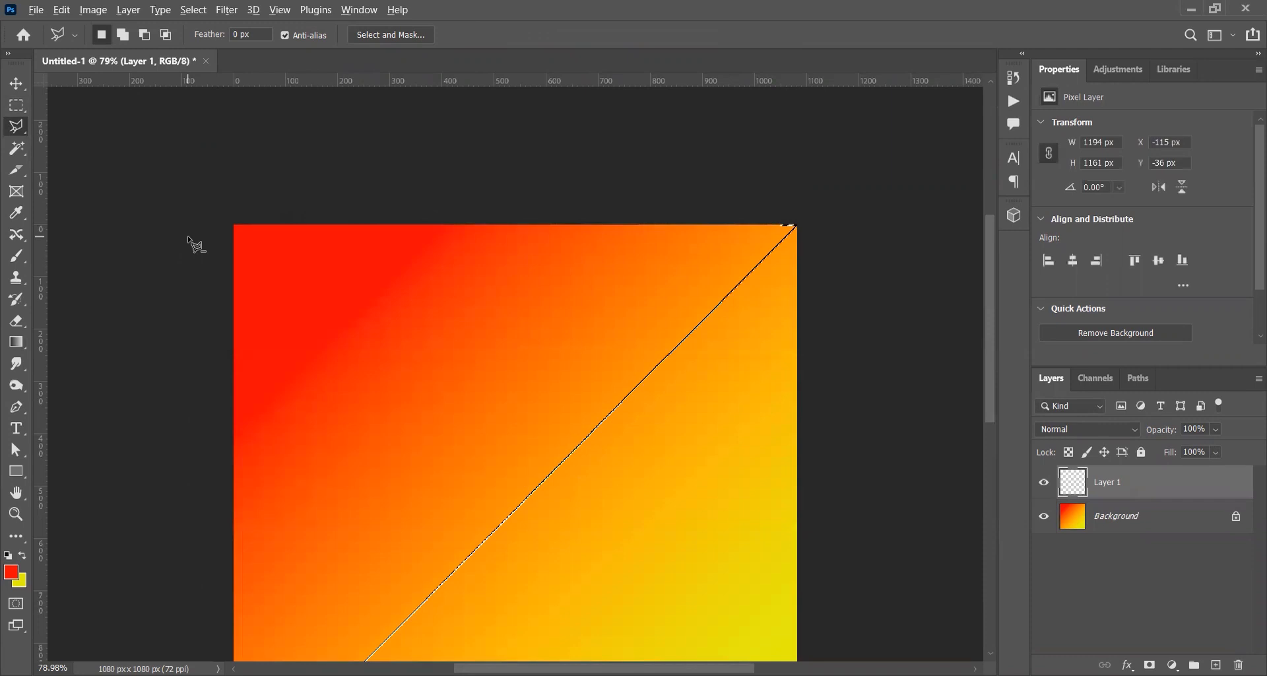
Fill the selected triangular half with the red foreground colour and clear the selection.
key(alt+BackSpace)
key(ctrl+d)
scroll(460, 342, down, 2)
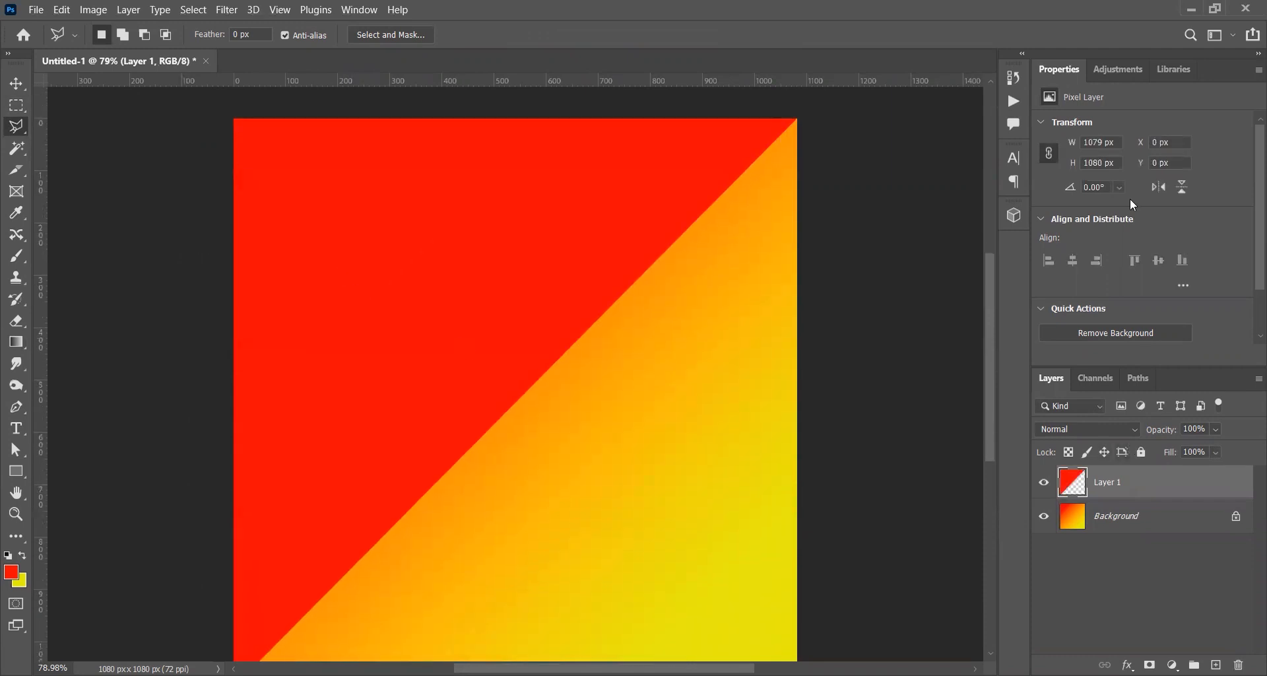
Undo a mistaken fill on Layer 1 and fill the Background layer with the yellow background colour.
key(ctrl+BackSpace)
key(ctrl+z)
click(1148, 521)
key(ctrl+BackSpace)
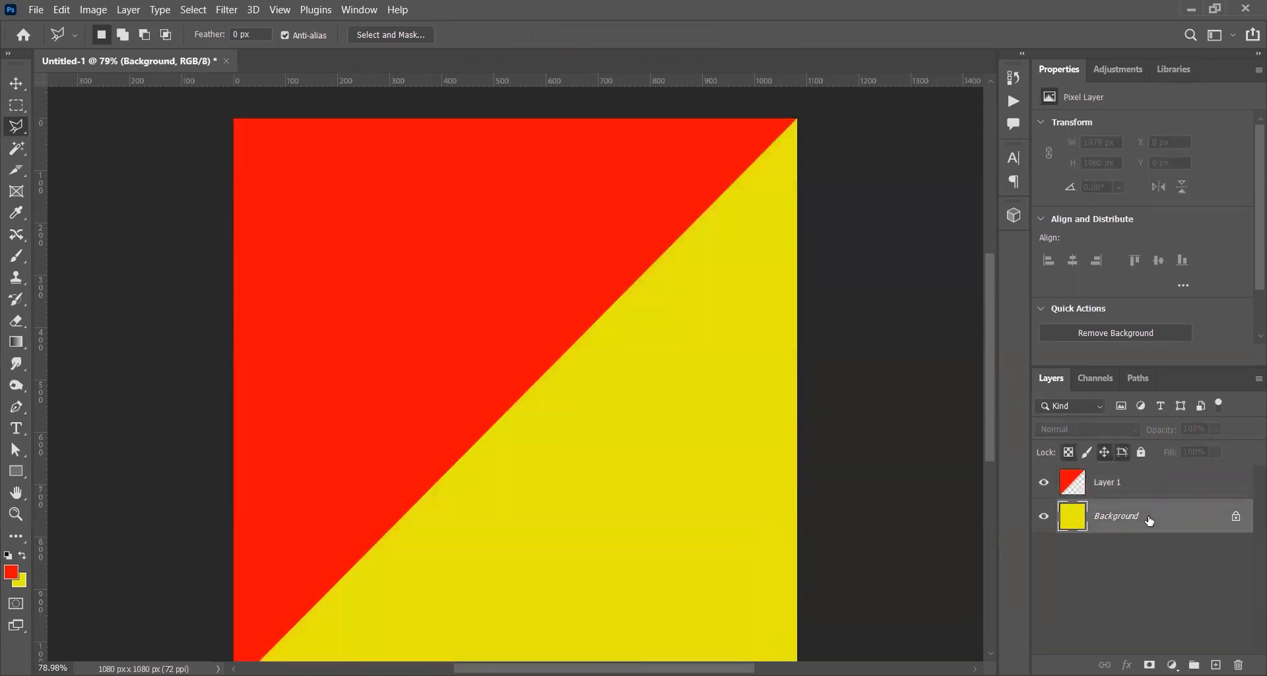
Hide and show Layer 1 to check it, then select it and hide the Background layer.
key(v)
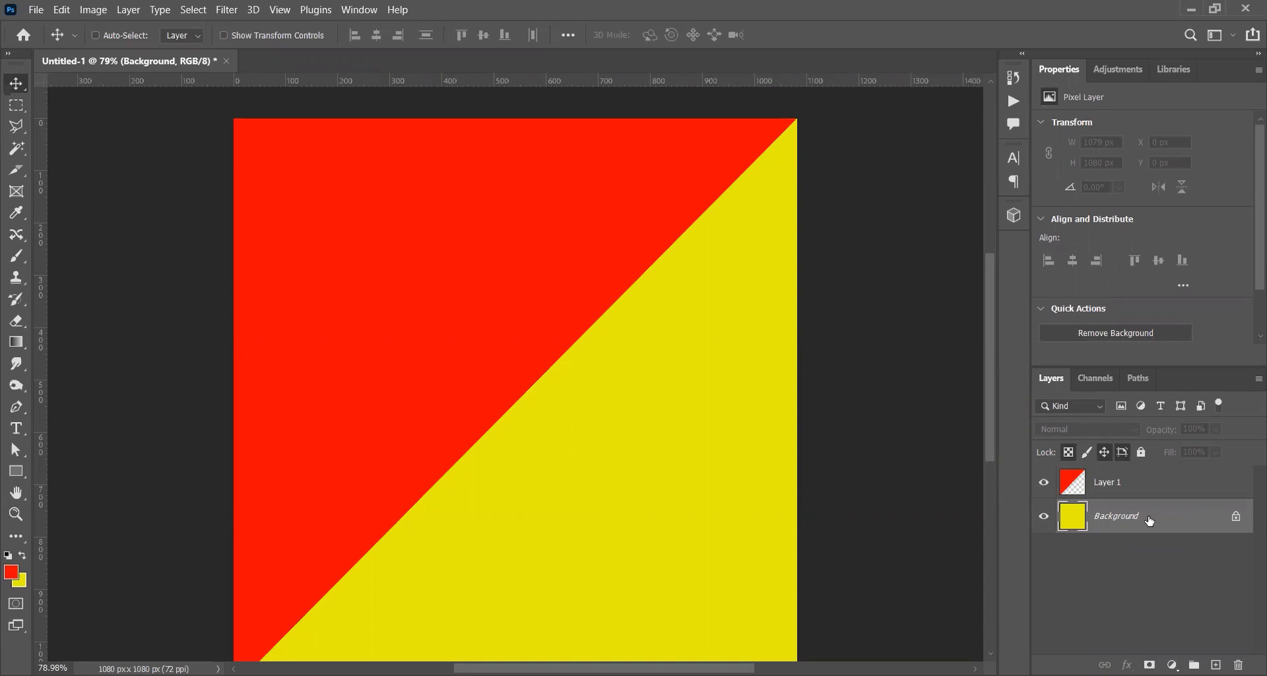
click(1049, 485)
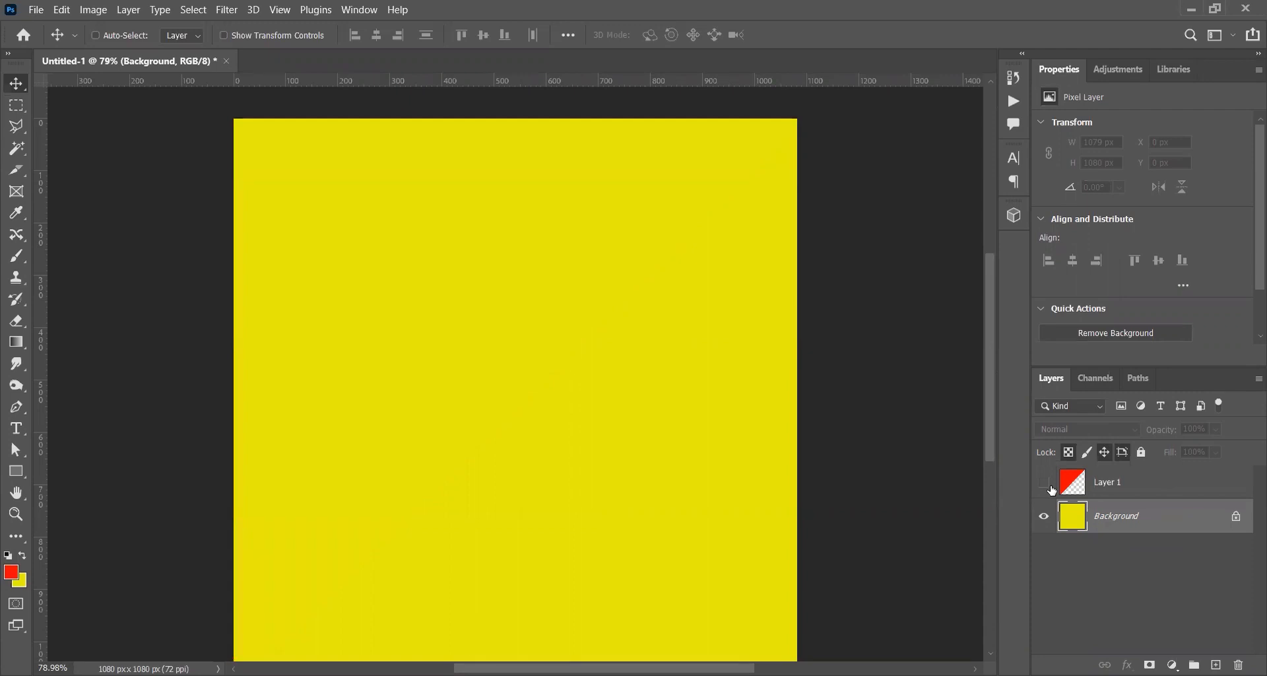
click(1043, 483)
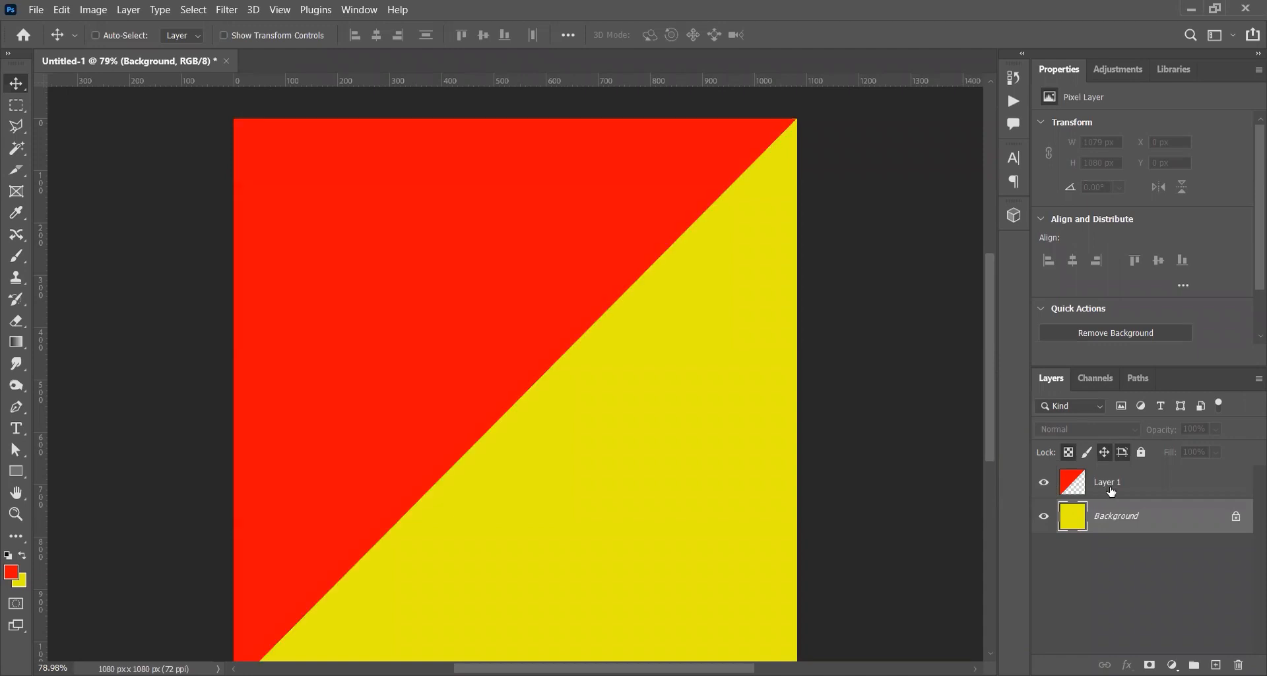
click(1072, 482)
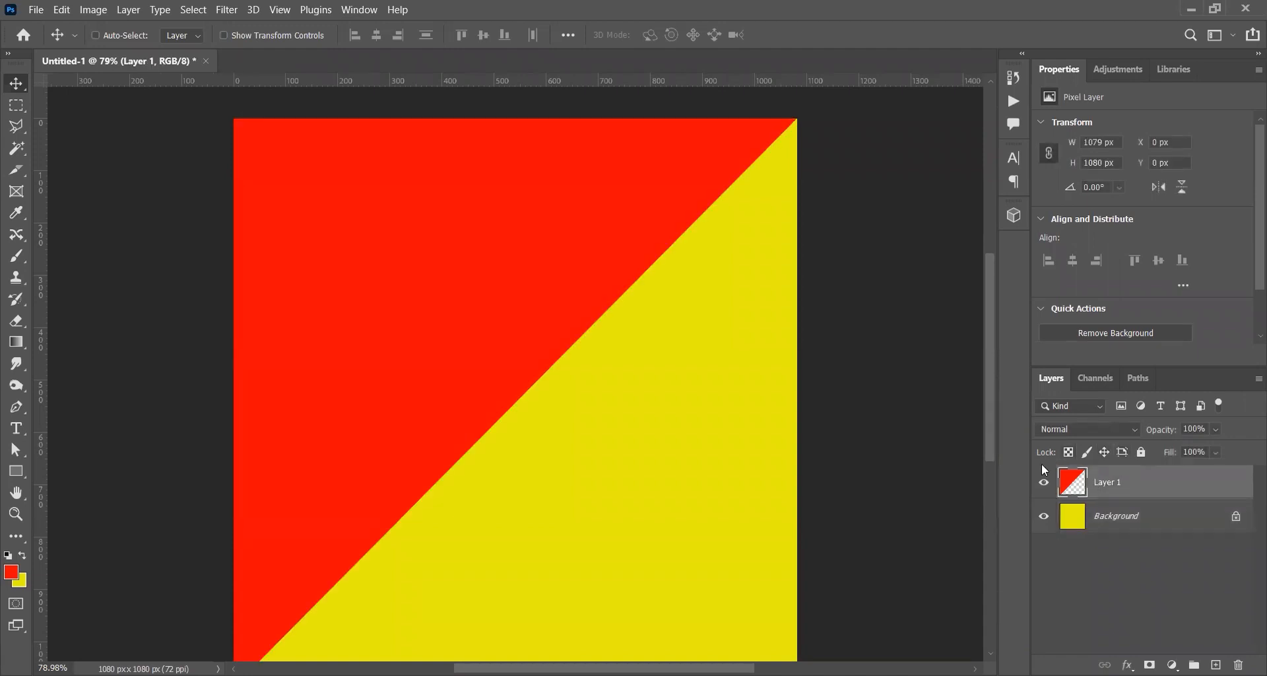
click(1042, 517)
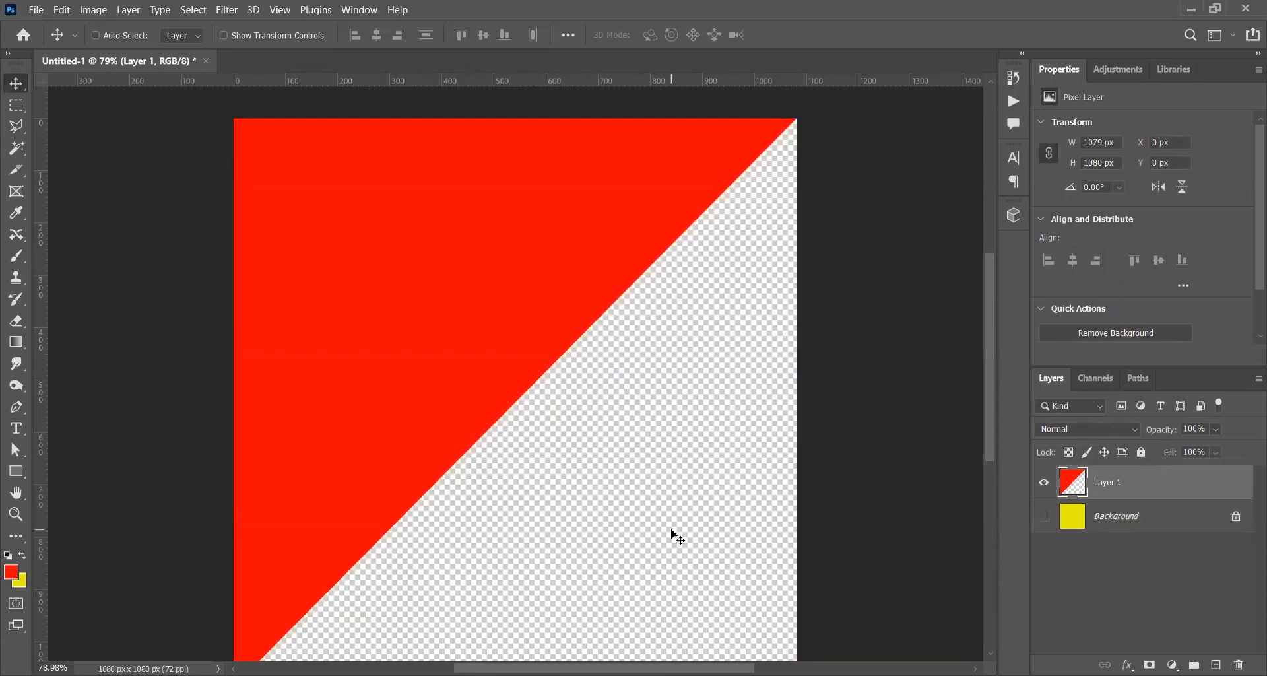
Load Layer 1's triangle as a selection, fill it with orange, clear the selection and show the Background layer.
key(ctrl)
ctrl+click(1074, 488)
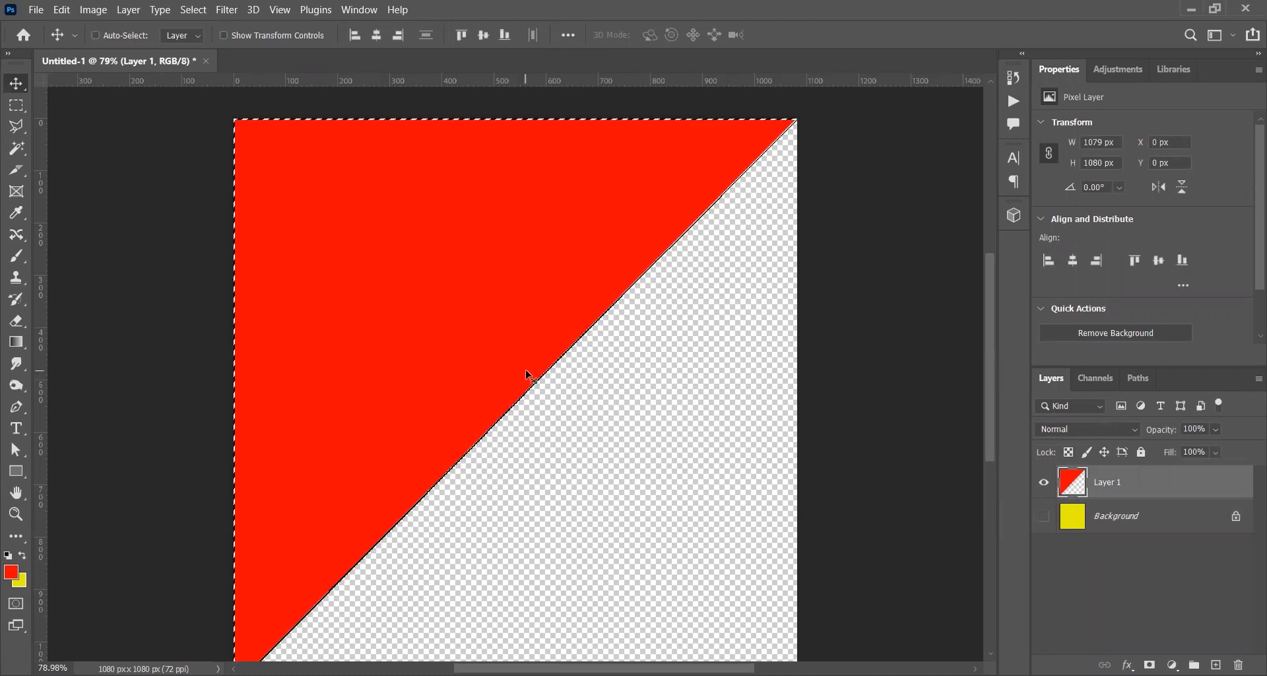
click(12, 574)
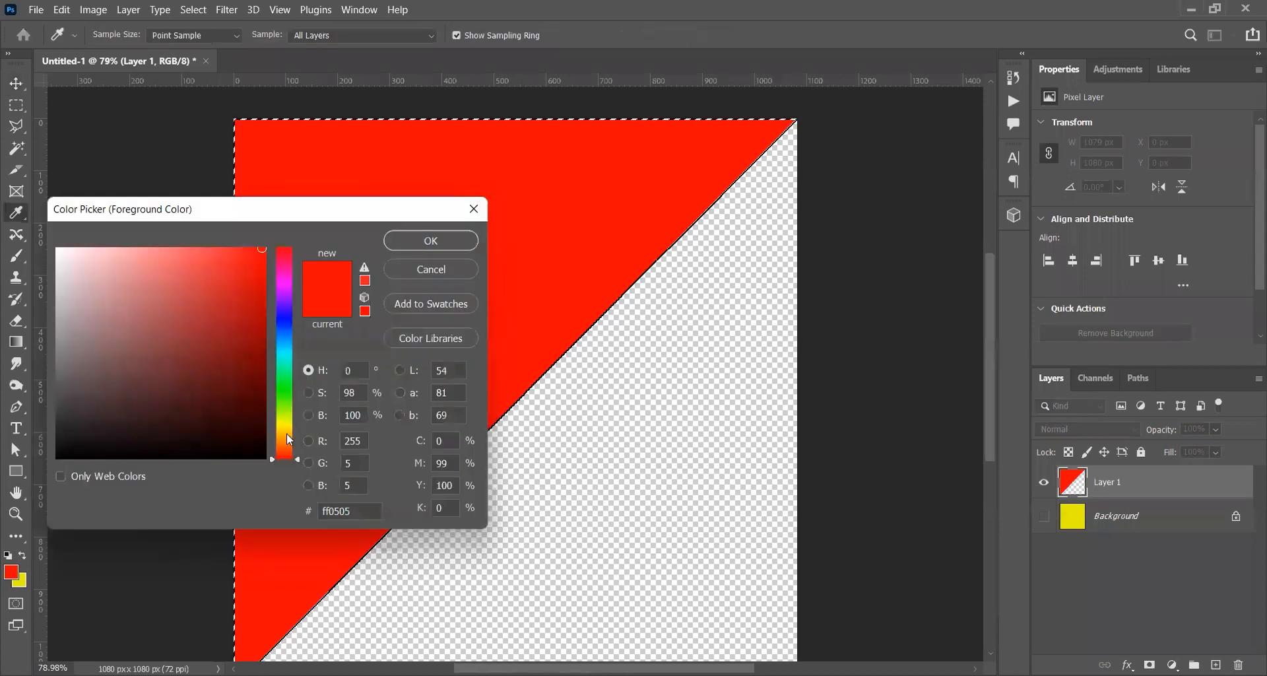
click(287, 433)
key(Return)
key(alt+BackSpace)
key(v)
key(ctrl+d)
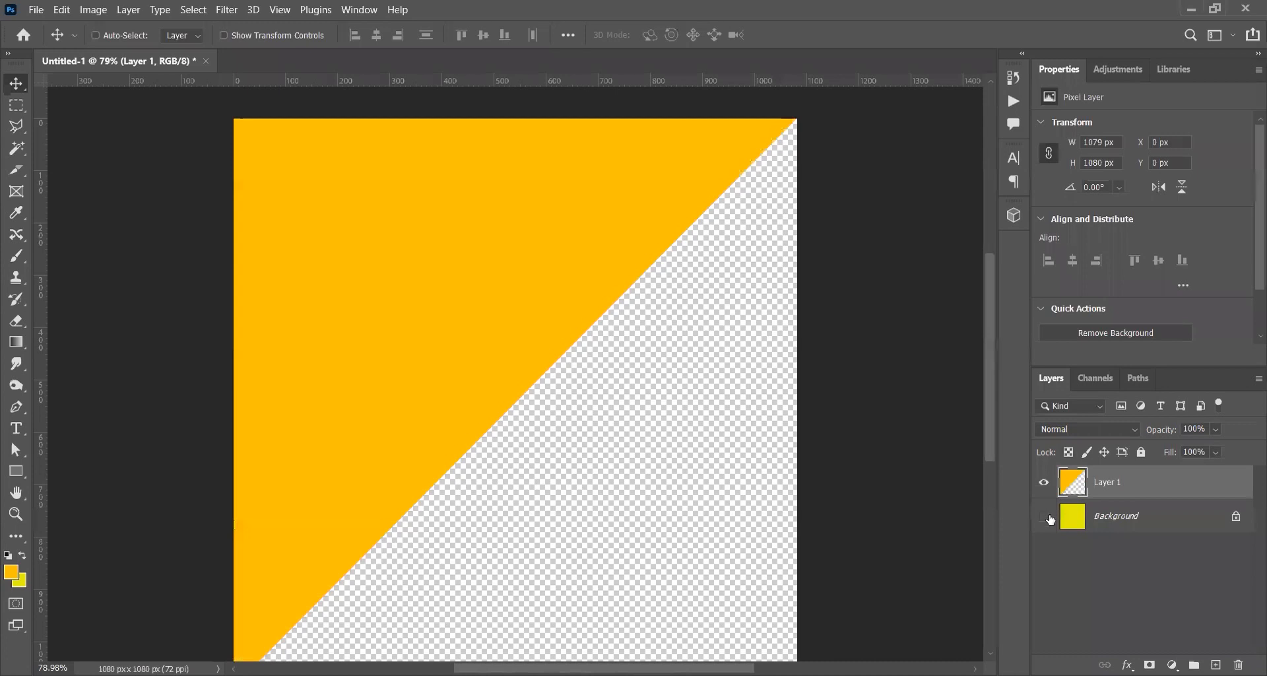
click(1043, 515)
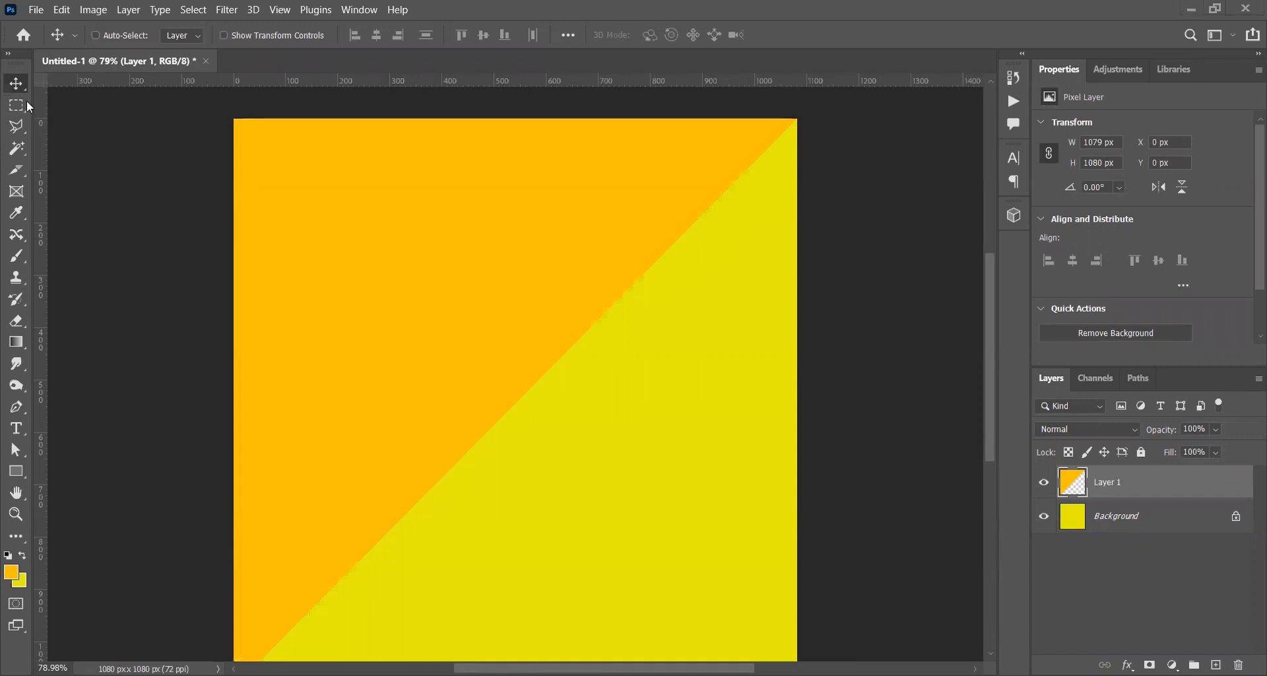
Select a circle about 679 px wide over the canvas's upper-left corner with the Elliptical Marquee tool and add a new layer.
drag(22, 100, 92, 119)
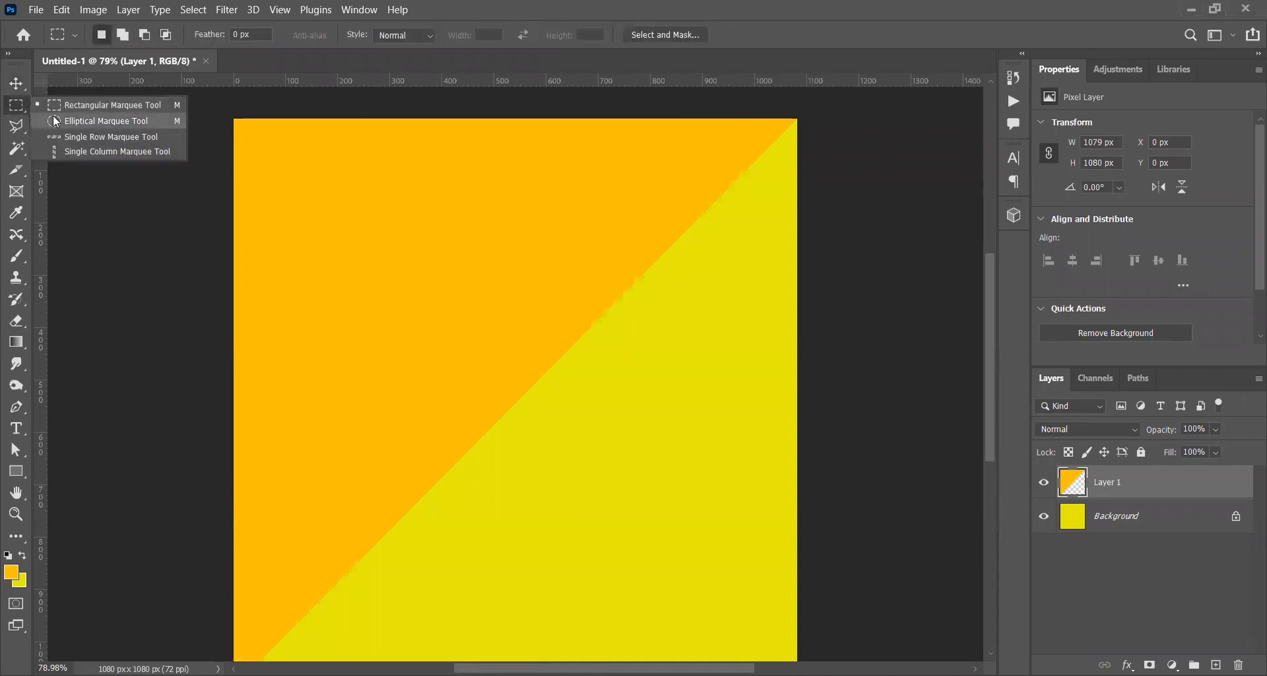
key(ctrl+minus)
key(ctrl+minus)
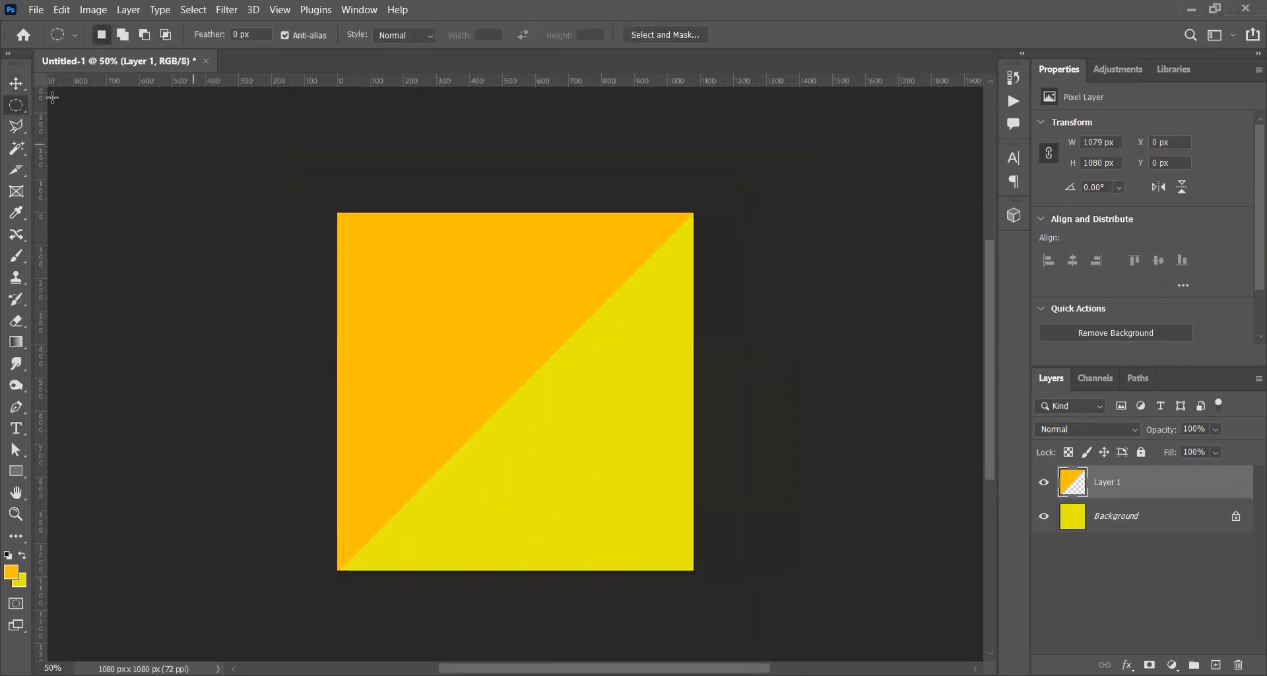
right_click(19, 100)
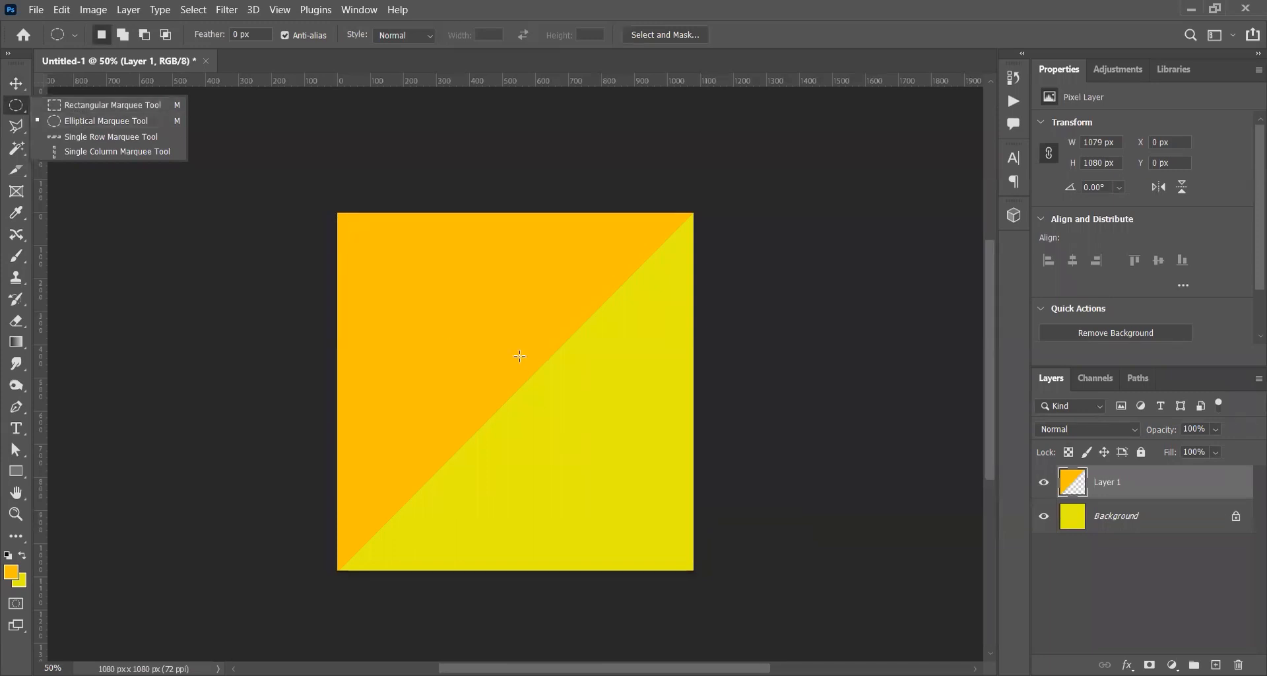
drag(509, 384, 285, 159)
click(1215, 664)
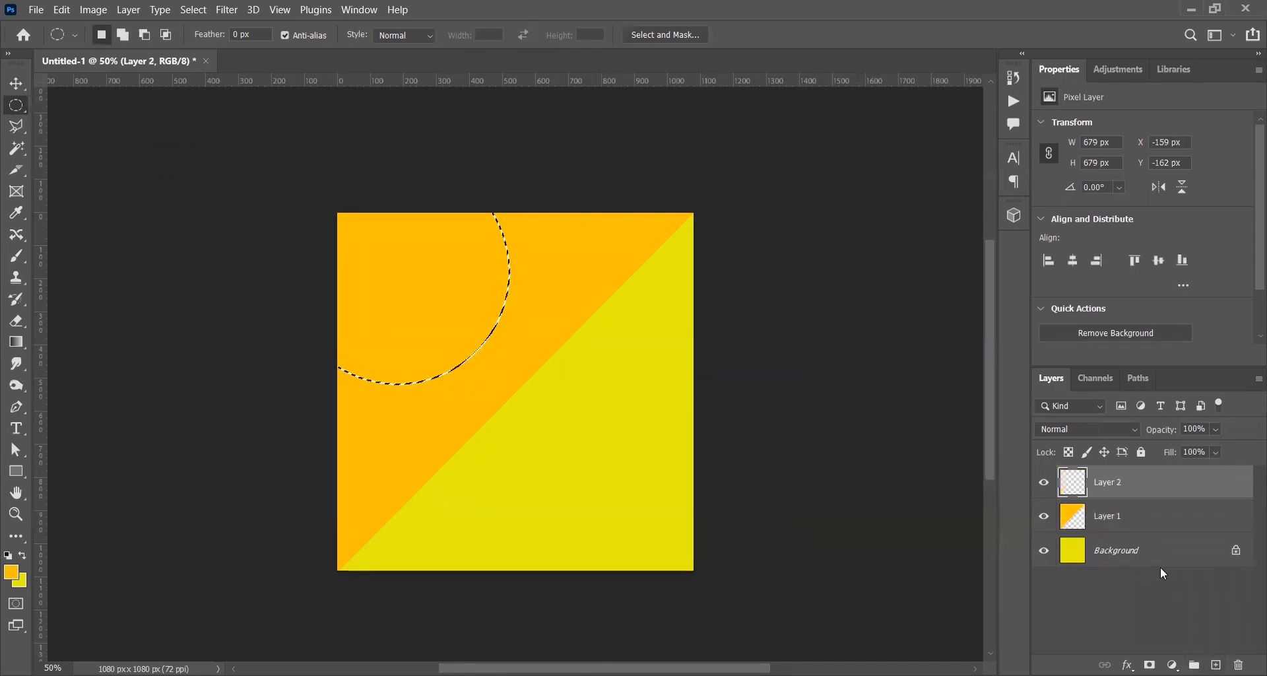
Set the foreground colour to olive 958d2f, fill the circular selection on Layer 2 with it and clear the selection.
key(ctrl+d)
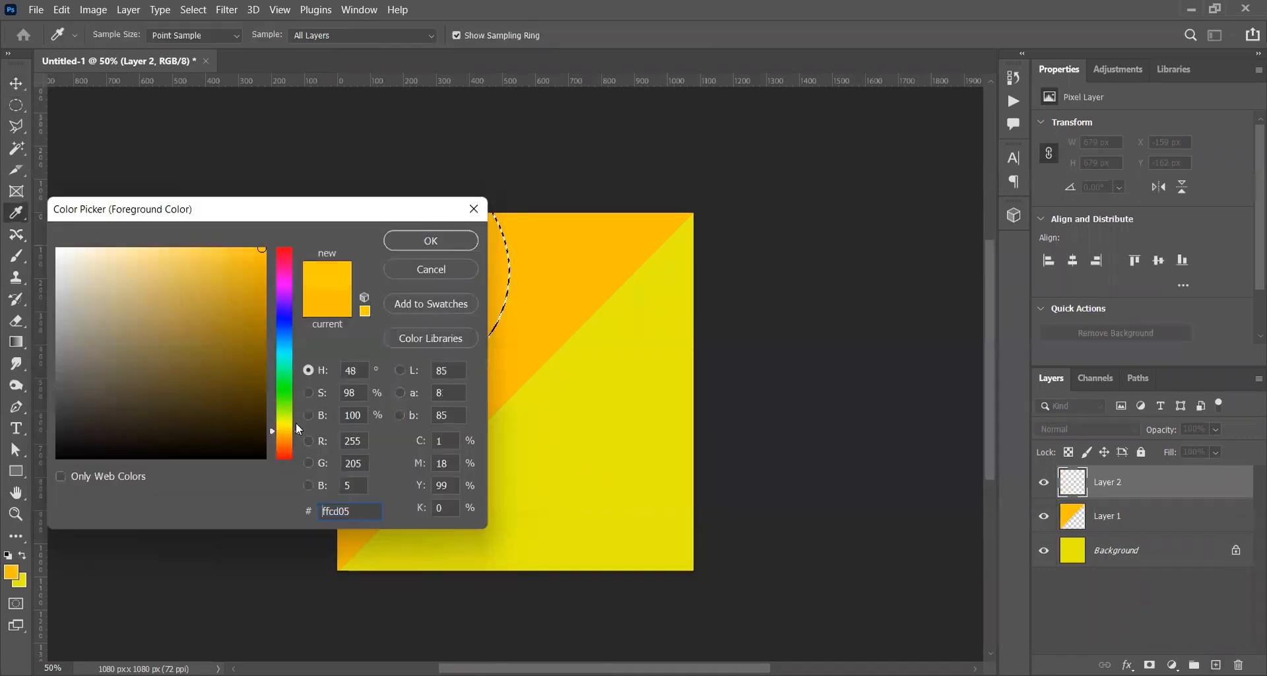
drag(295, 422, 295, 420)
click(287, 428)
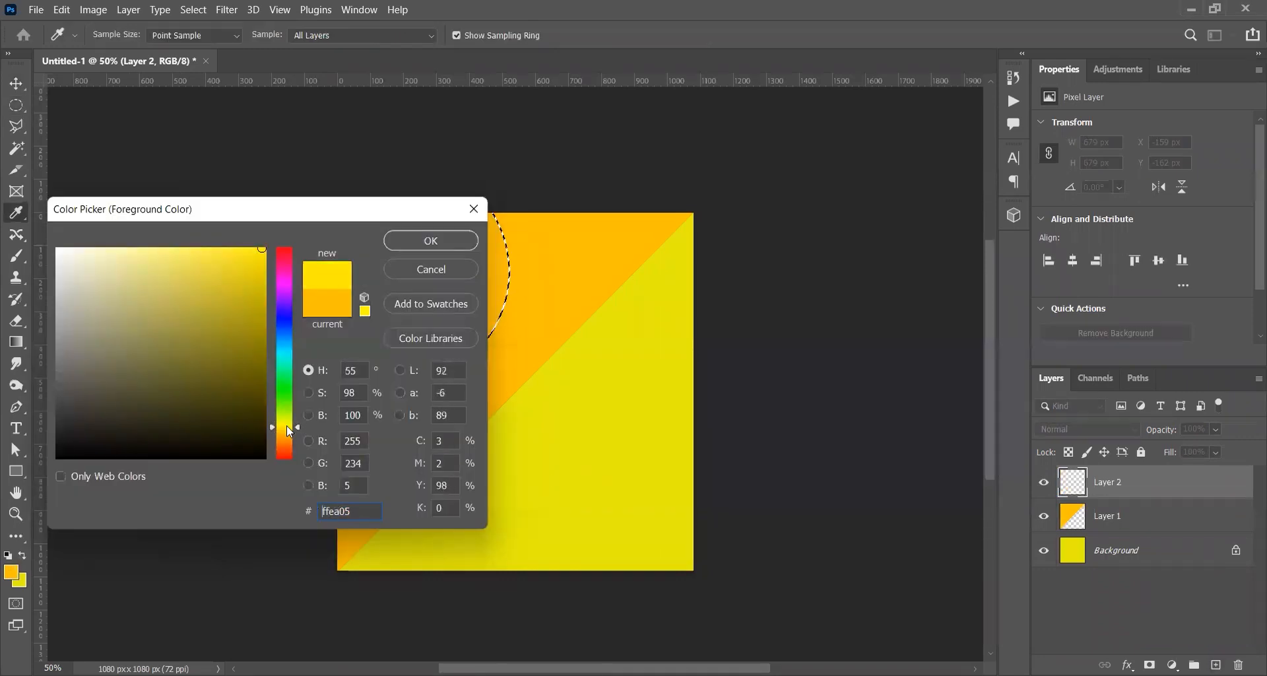
drag(240, 368, 201, 333)
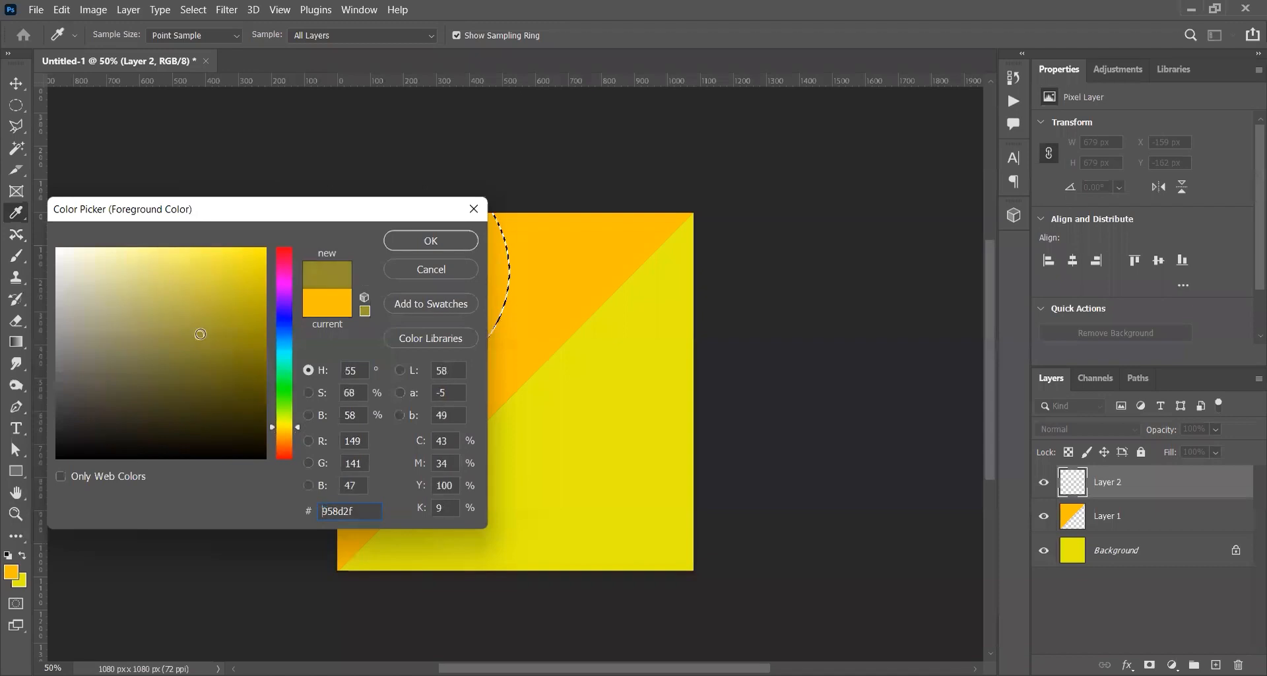
key(Return)
key(alt+BackSpace)
key(ctrl+d)
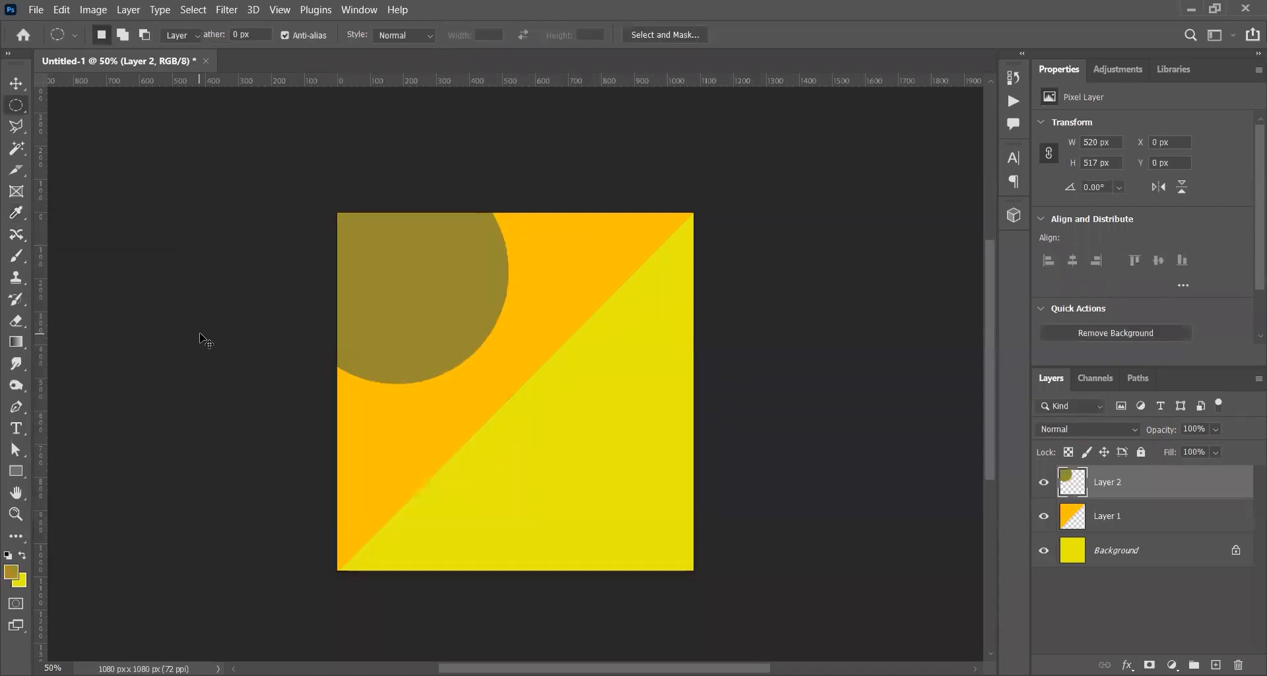
Try shifting the olive circle slightly with the Move tool in the canvas's upper-left corner.
key(v)
drag(376, 294, 375, 293)
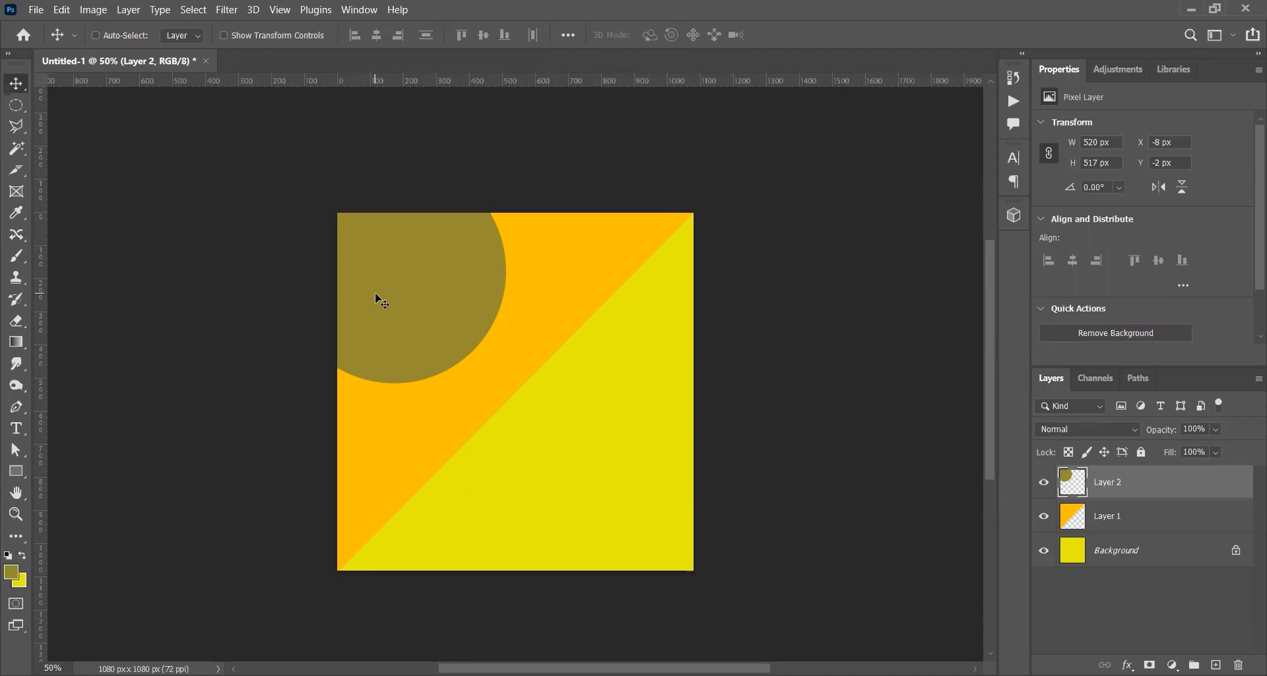
key(ctrl)
drag(574, 410, 577, 413)
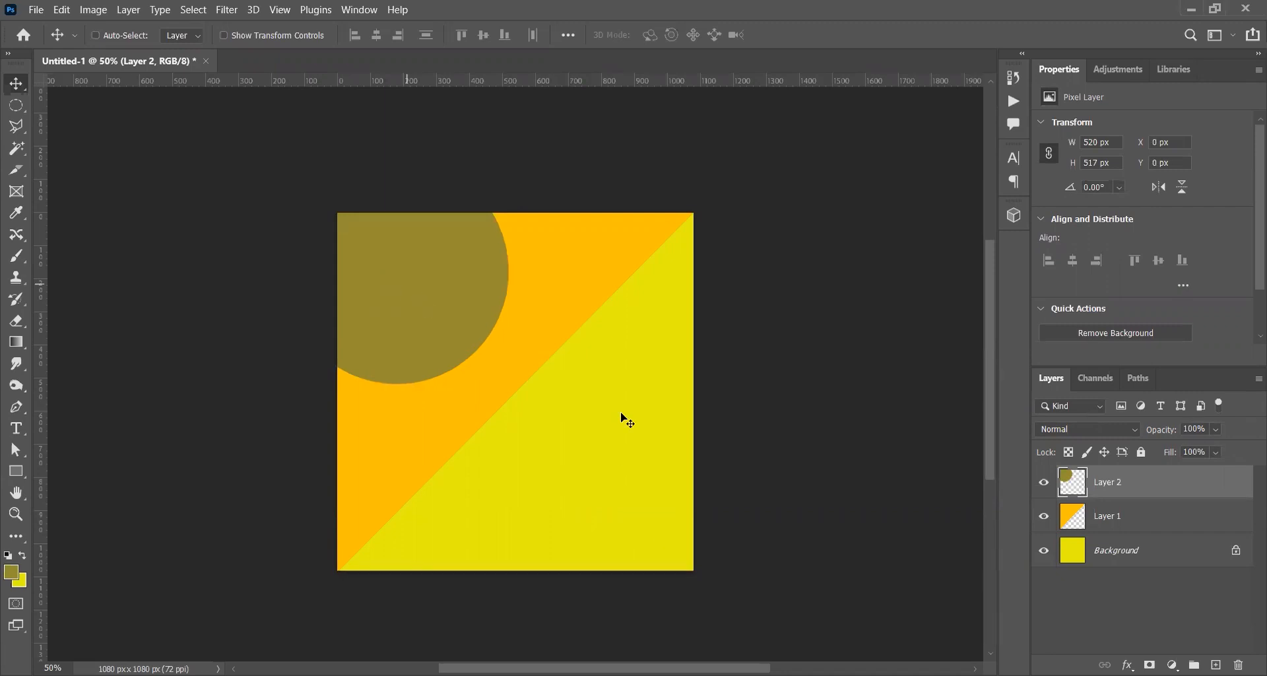
Rotate the cropped olive circle half a turn with Free Transform and move it into the canvas's lower-right corner.
drag(522, 255, 596, 342)
key(t)
key(v)
key(ctrl+t)
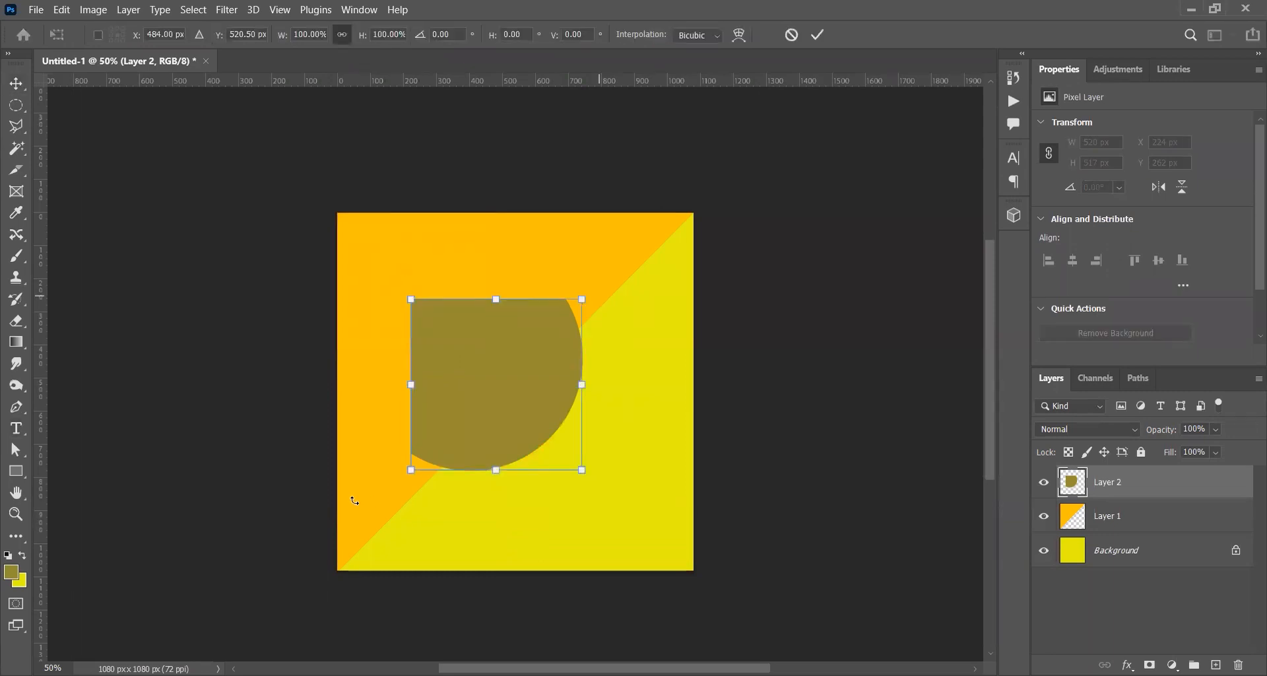
drag(599, 295, 354, 500)
key(Return)
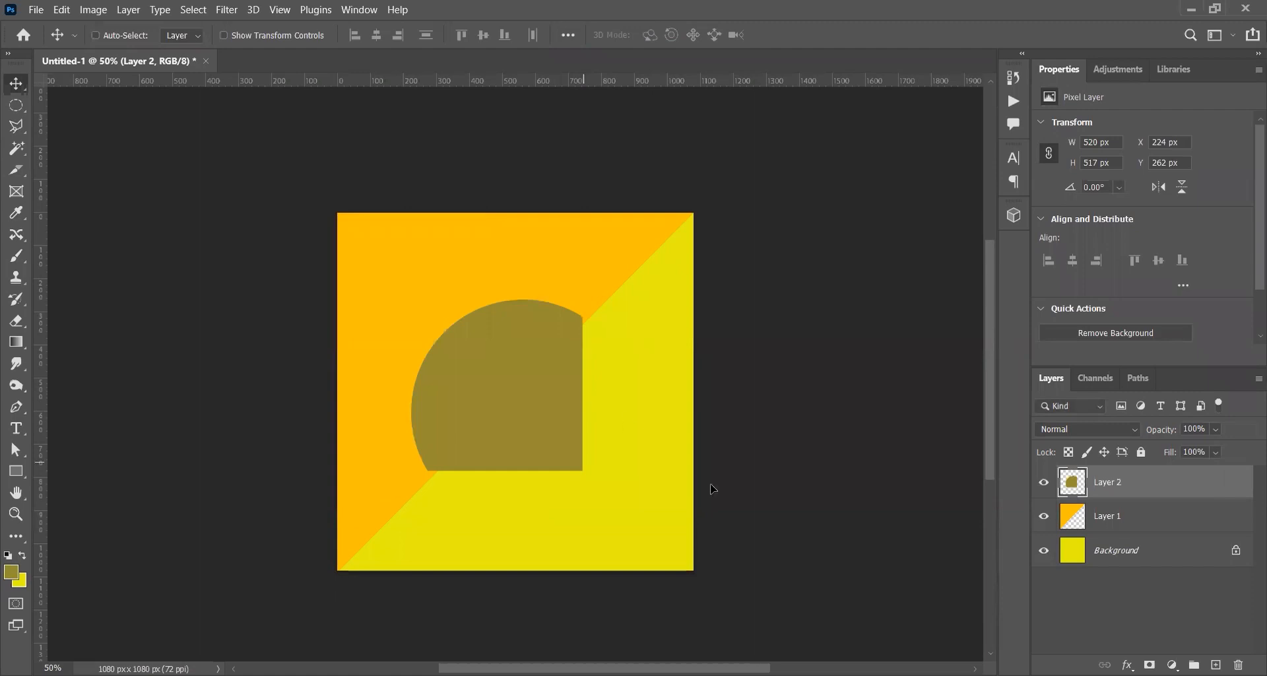
drag(568, 386, 681, 494)
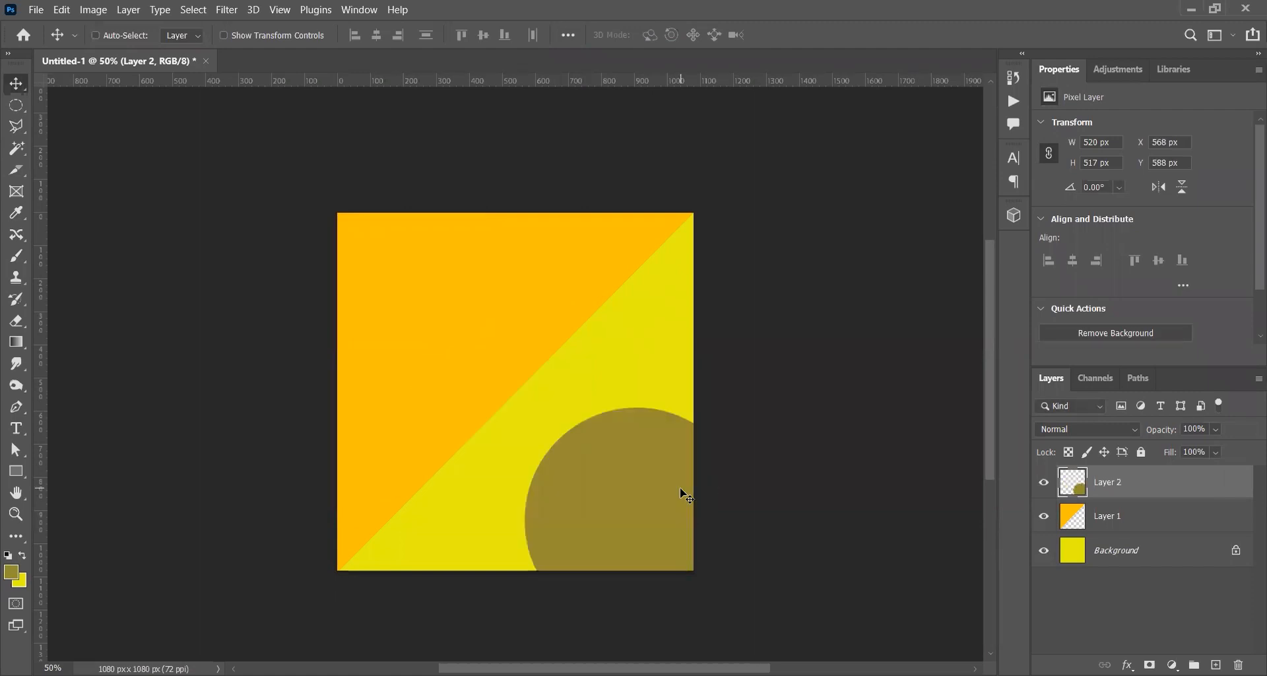
Merge Layer 2 and Layer 1 into one layer, try moving the merged shapes together and undo the move.
shift+click(1158, 520)
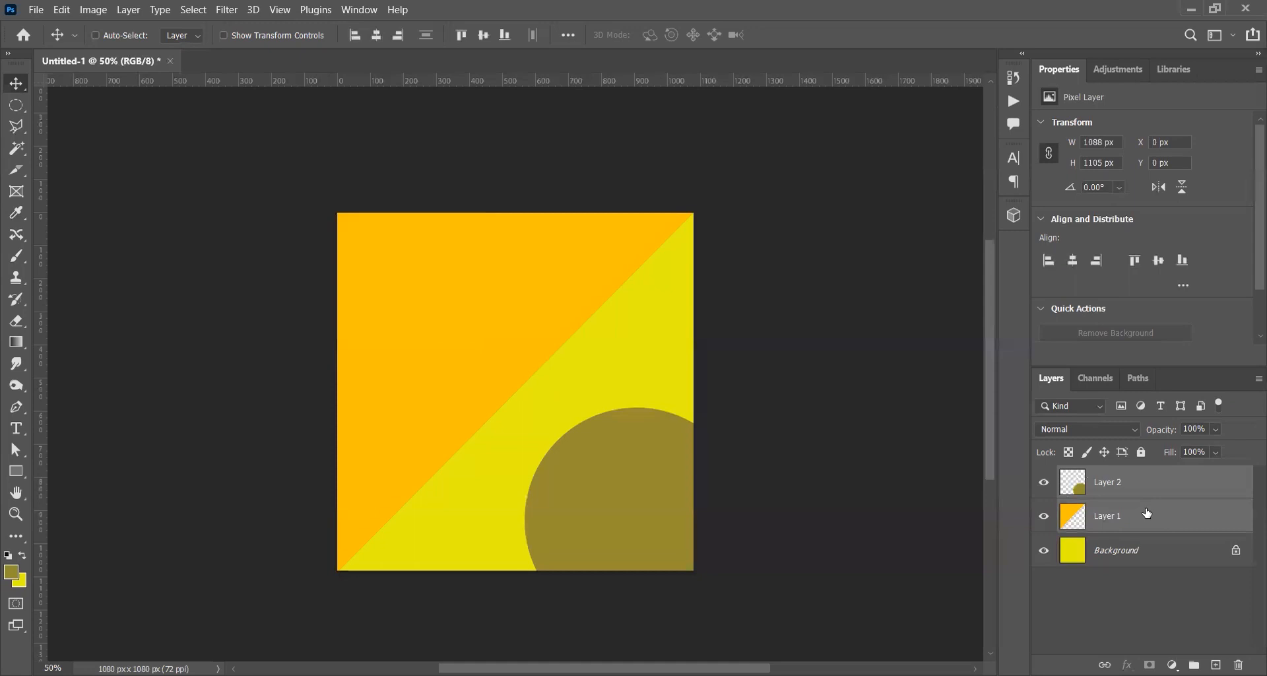
key(ctrl+e)
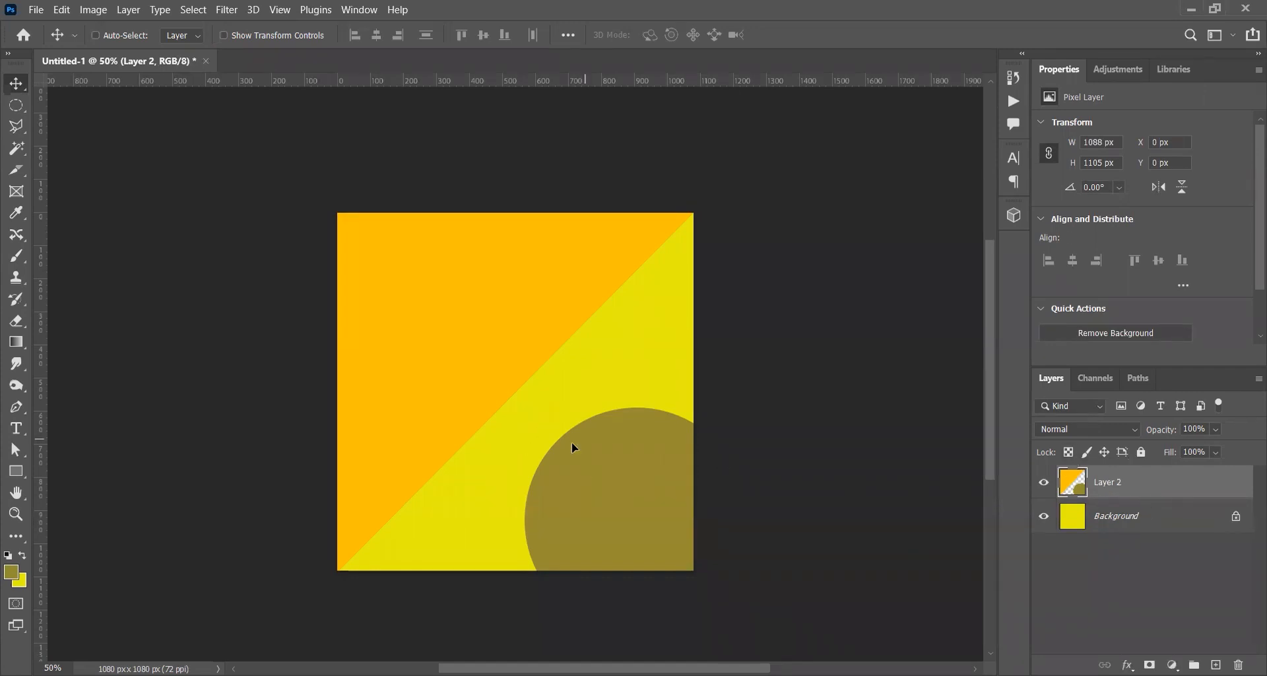
key(ctrl+z)
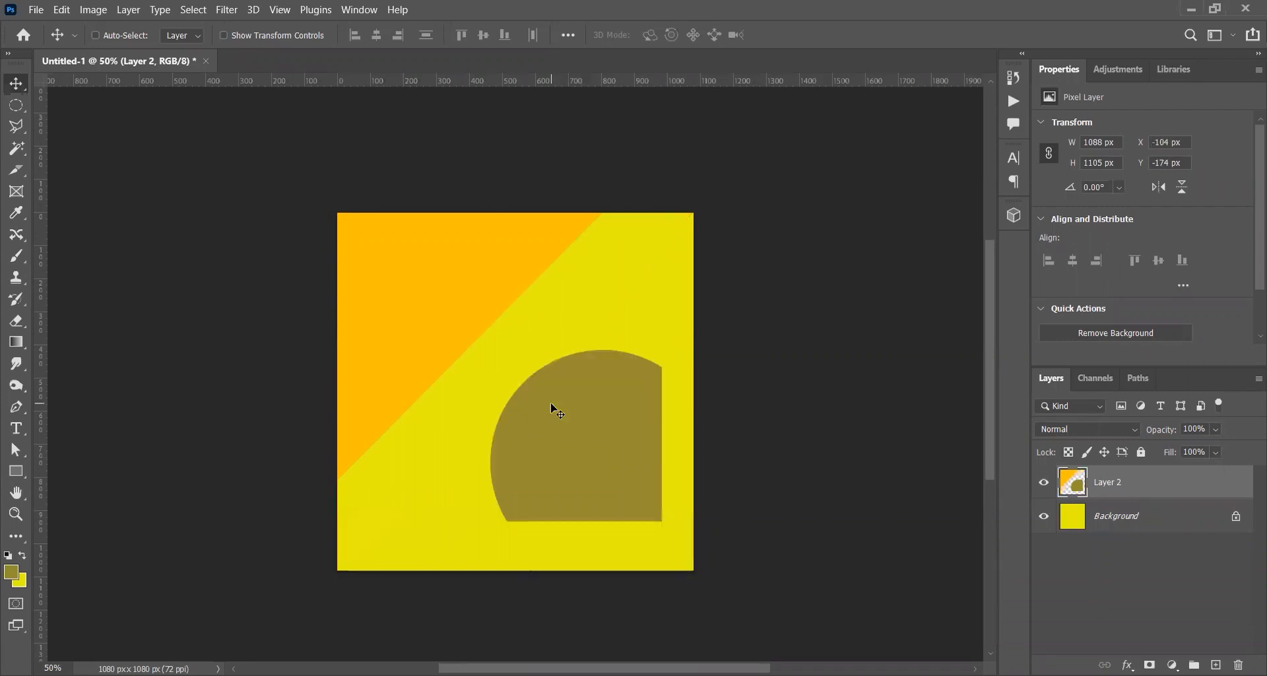
key(ctrl+shift+z)
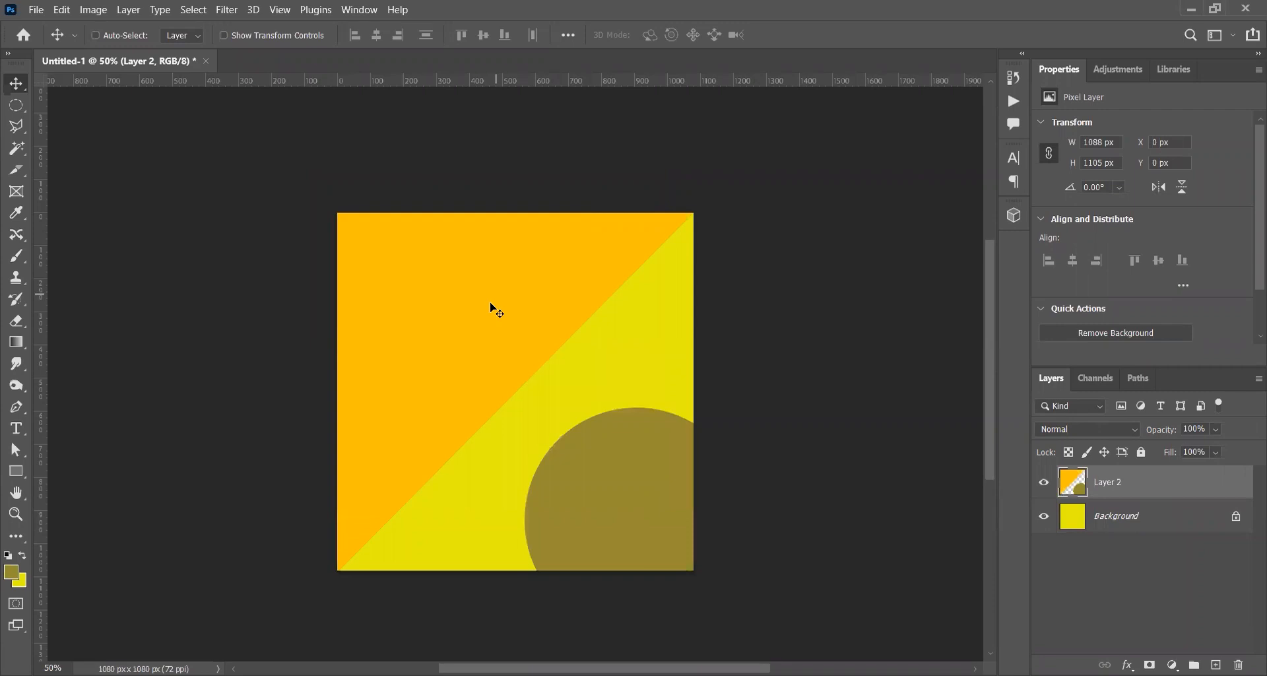
Load the merged layer's shapes as a selection, fill them with a magenta foreground colour and clear the selection.
ctrl+click(1072, 482)
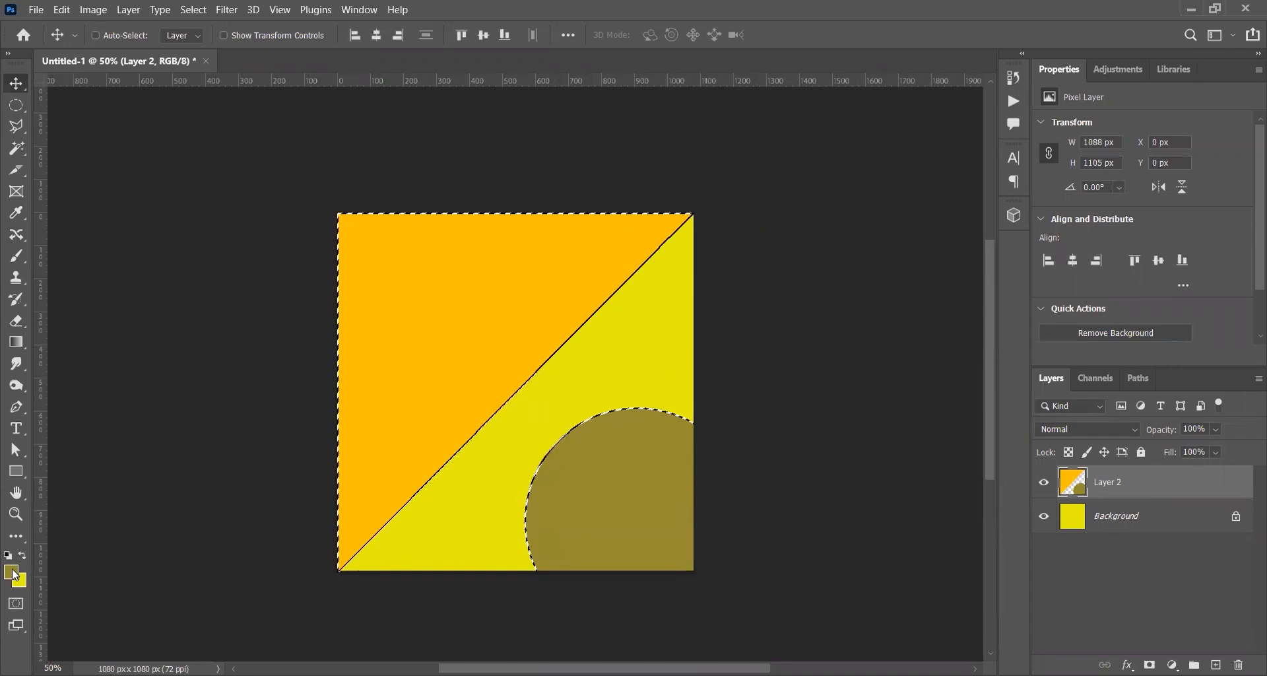
click(282, 275)
key(Return)
key(alt+shift+BackSpace)
key(ctrl+d)
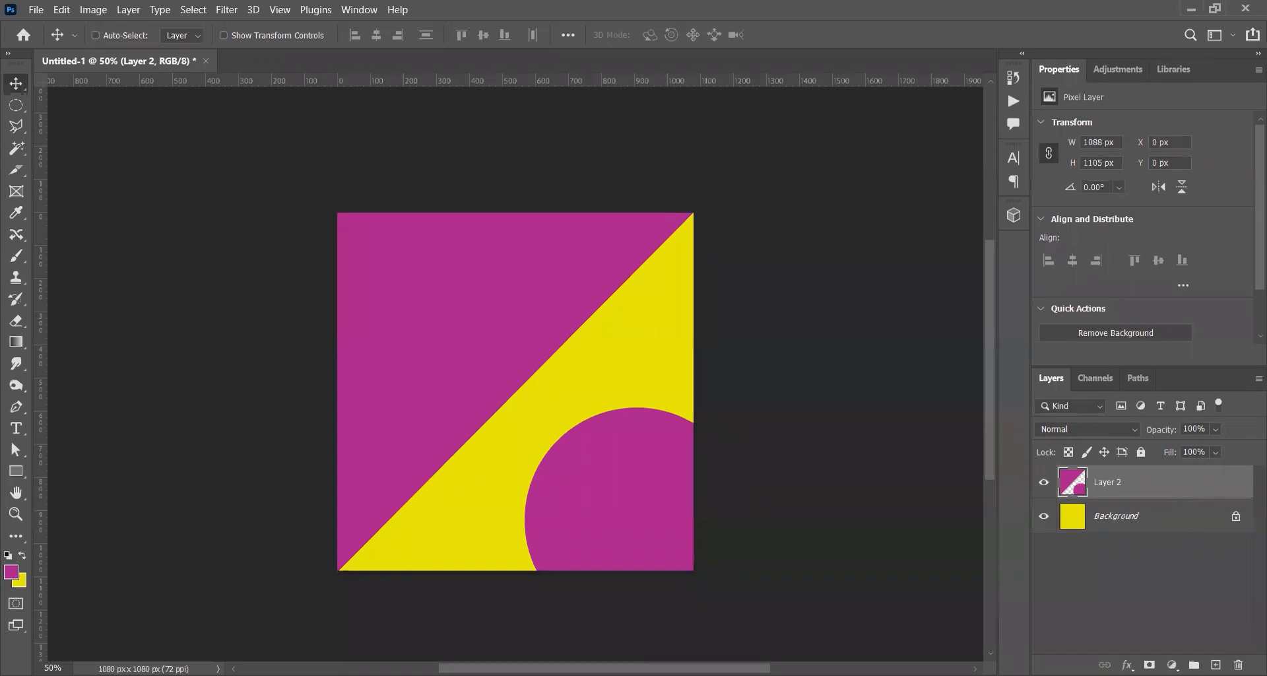
Delete Layer 2, reset the colours to default black and white, and fill the Background layer with white.
click(1238, 665)
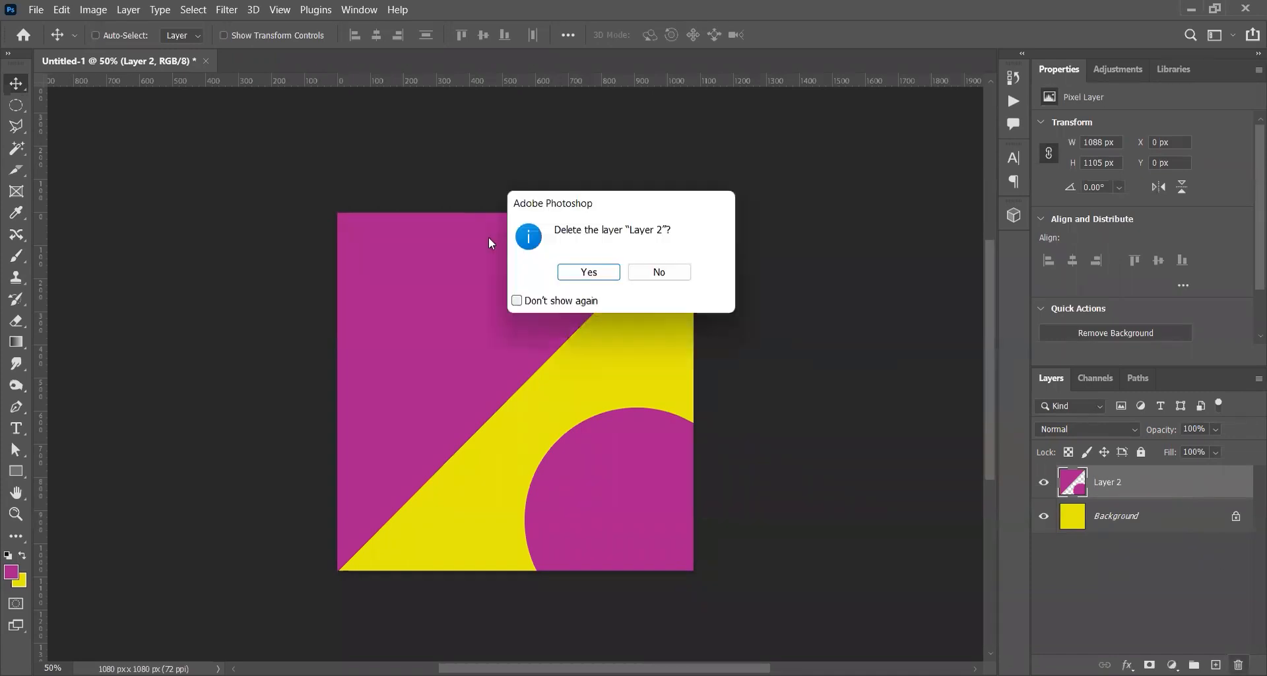
click(593, 278)
key(d)
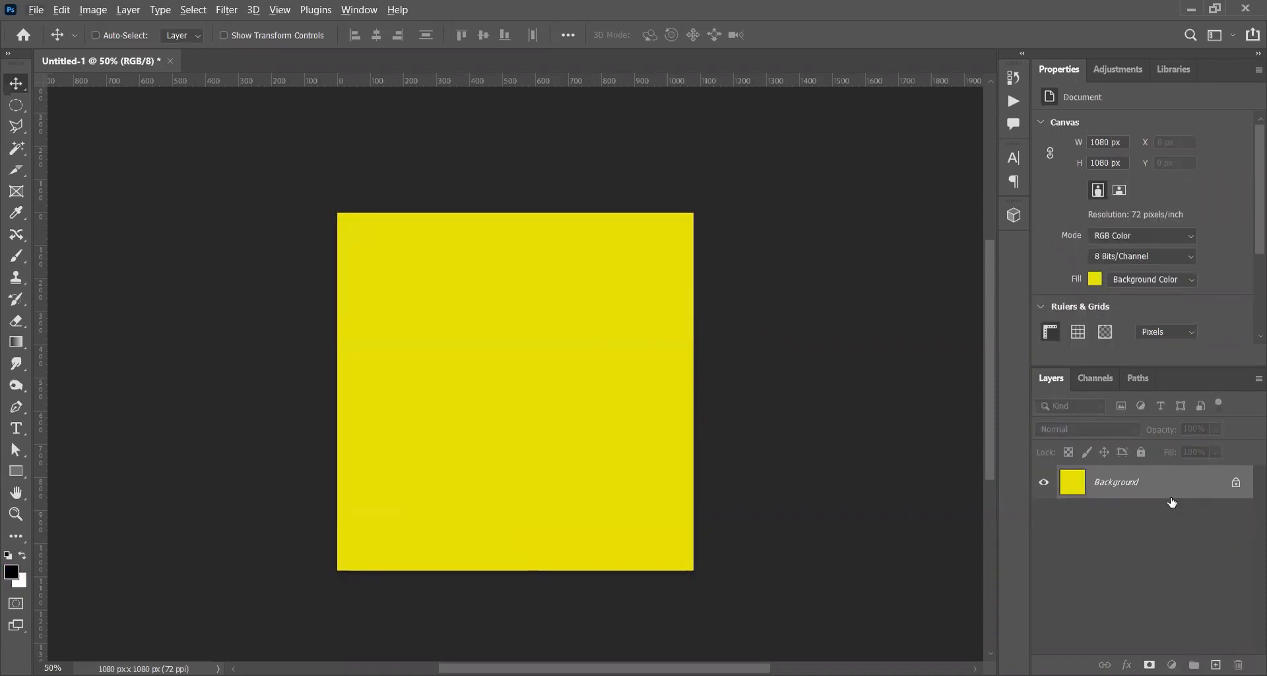
key(ctrl+BackSpace)
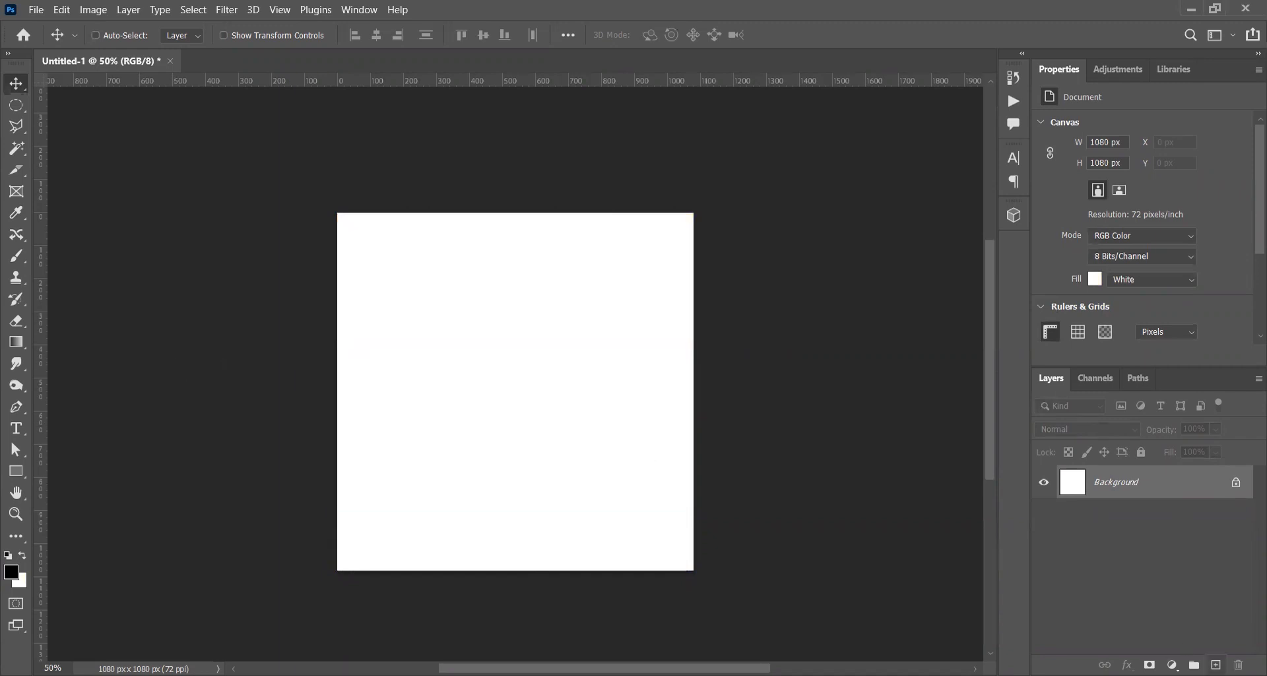
Add a new layer and draw a diagonal black-to-white linear gradient across it from upper left to lower right.
click(1215, 665)
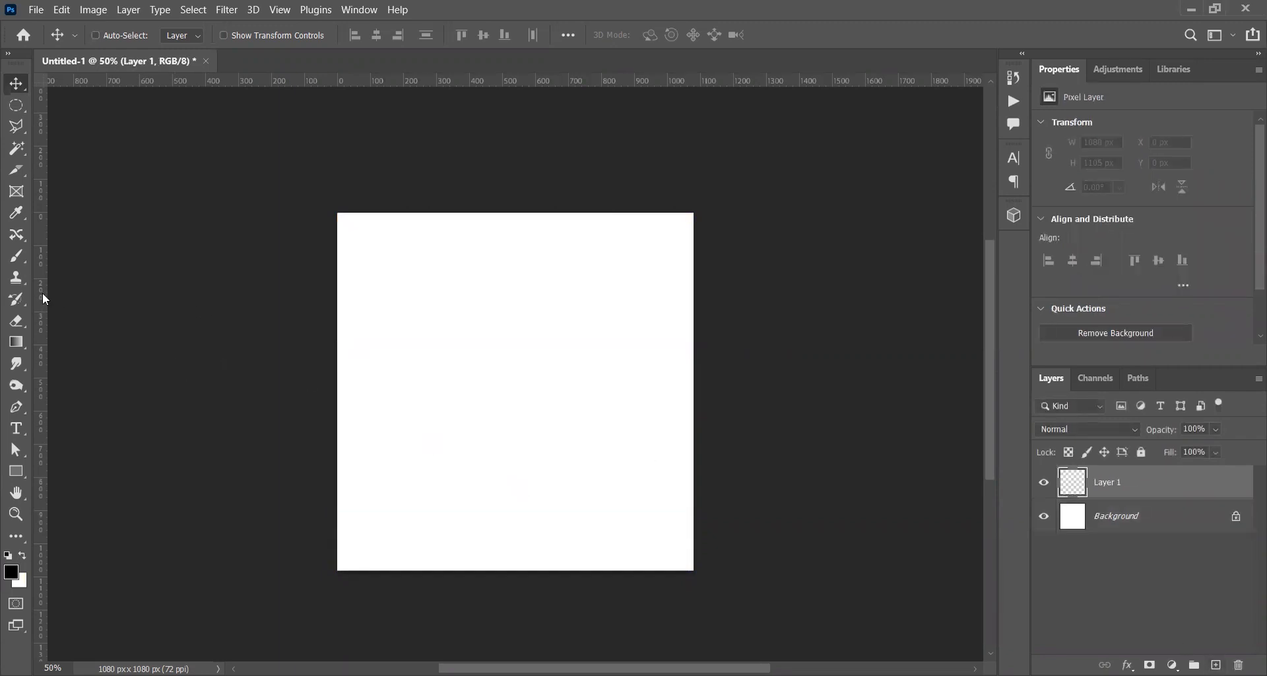
click(20, 344)
drag(20, 345, 123, 337)
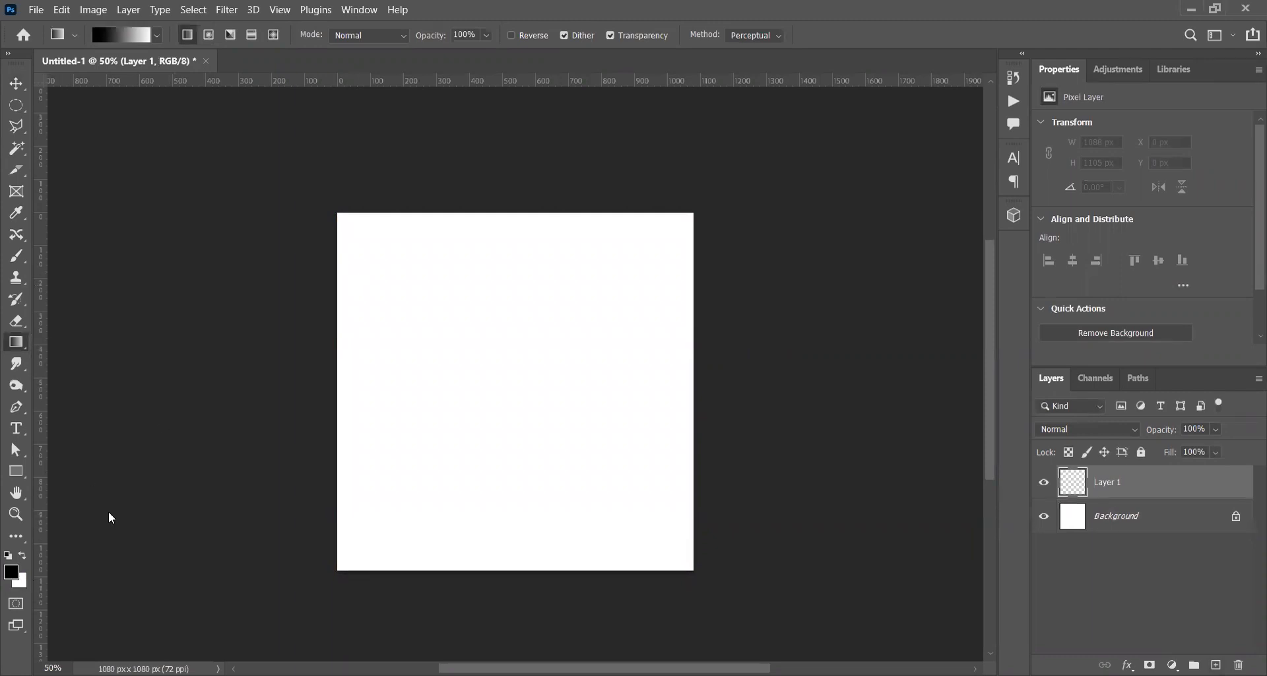
drag(435, 294, 583, 448)
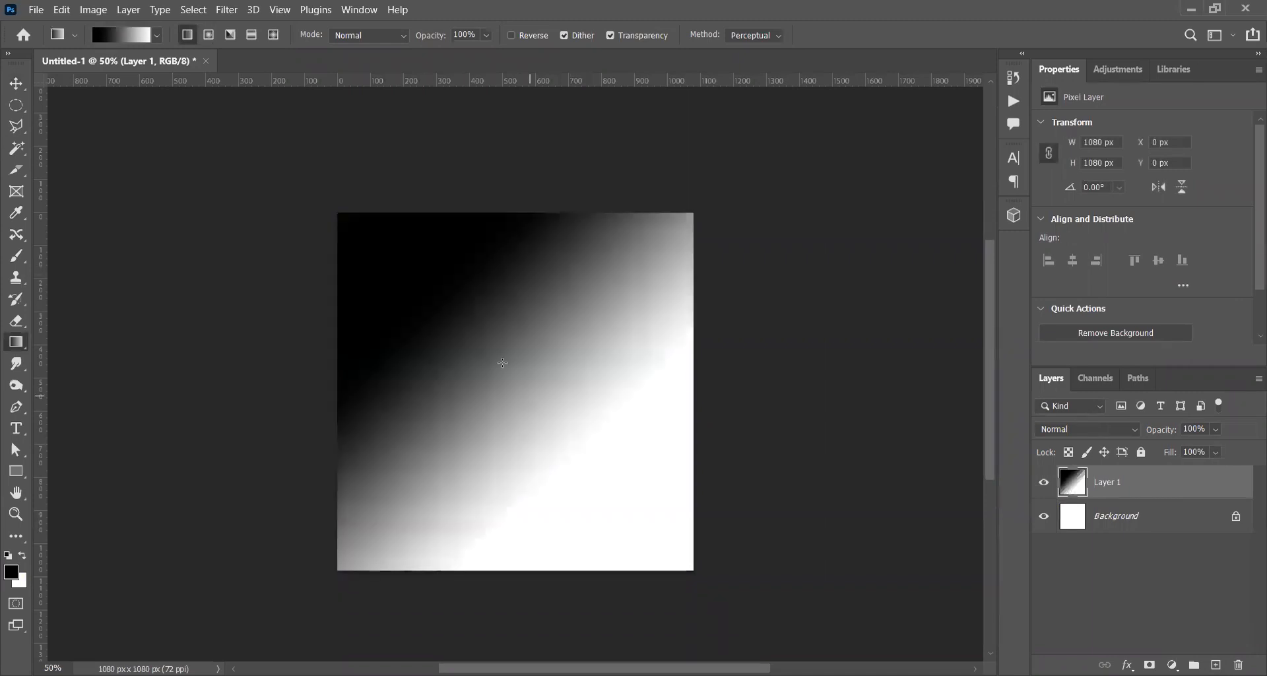
drag(475, 283, 531, 353)
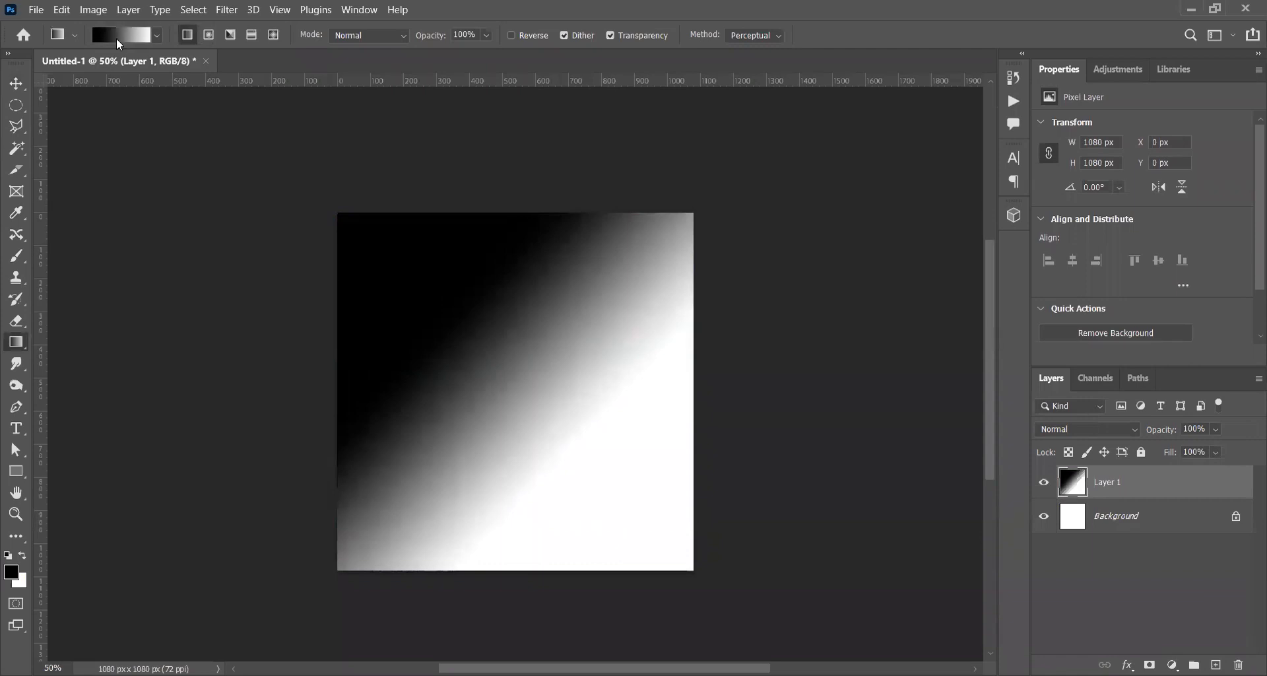
Choose the first Basics gradient preset and set the foreground colour to a14747 and the background colour to 12b362.
click(158, 37)
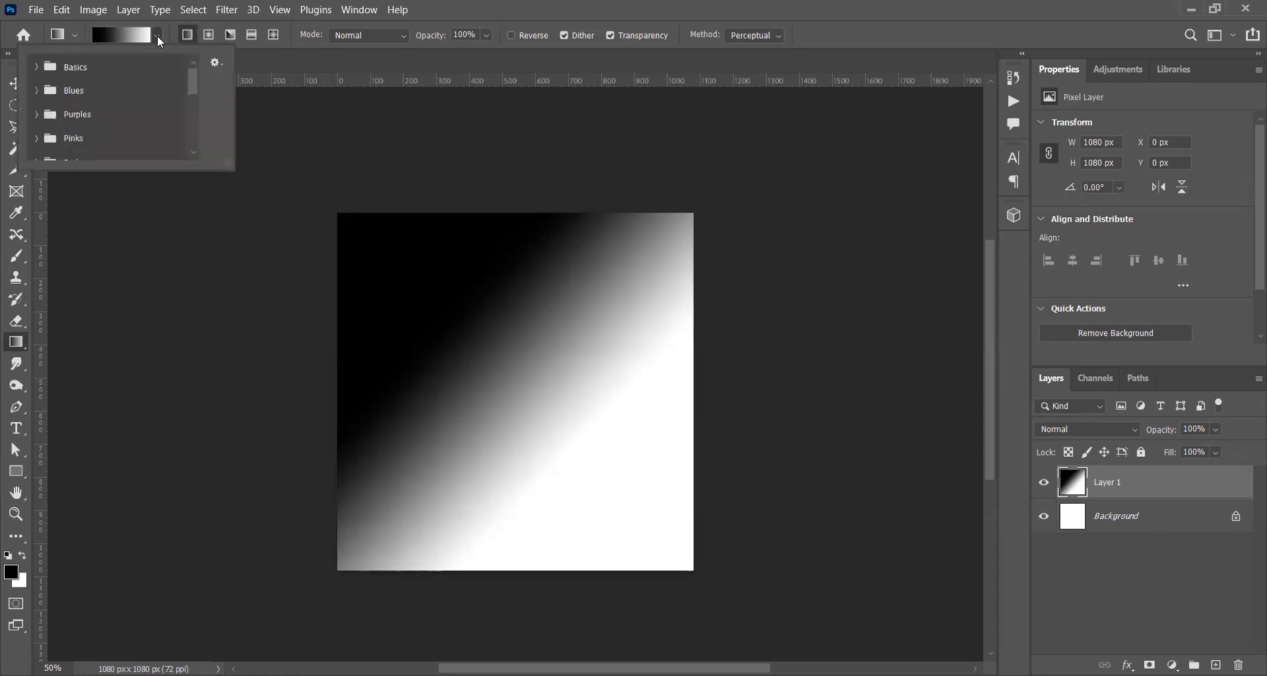
click(39, 66)
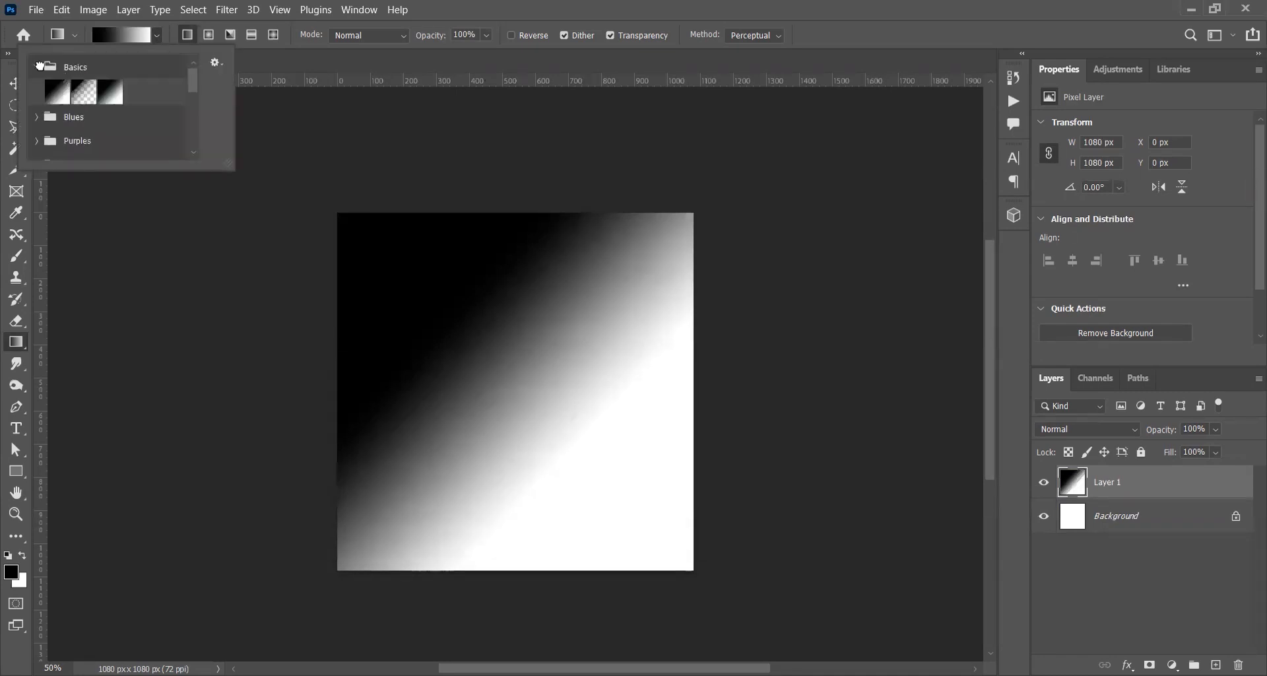
click(50, 89)
click(11, 571)
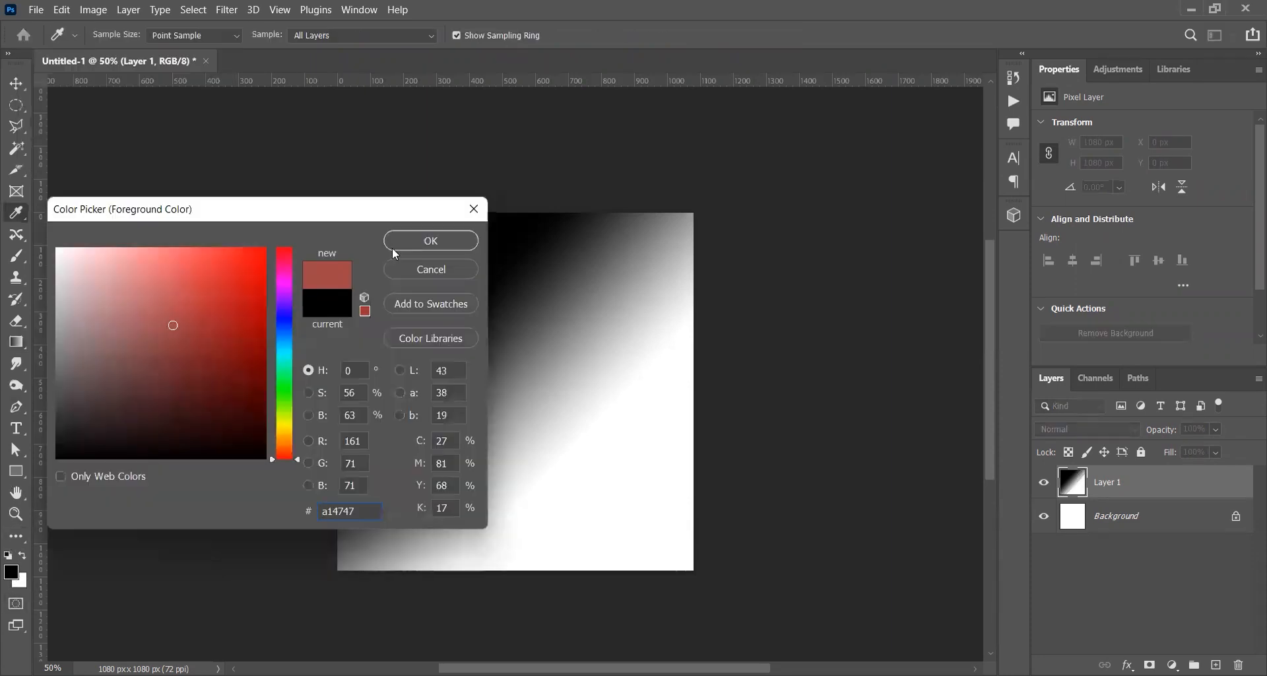
click(406, 244)
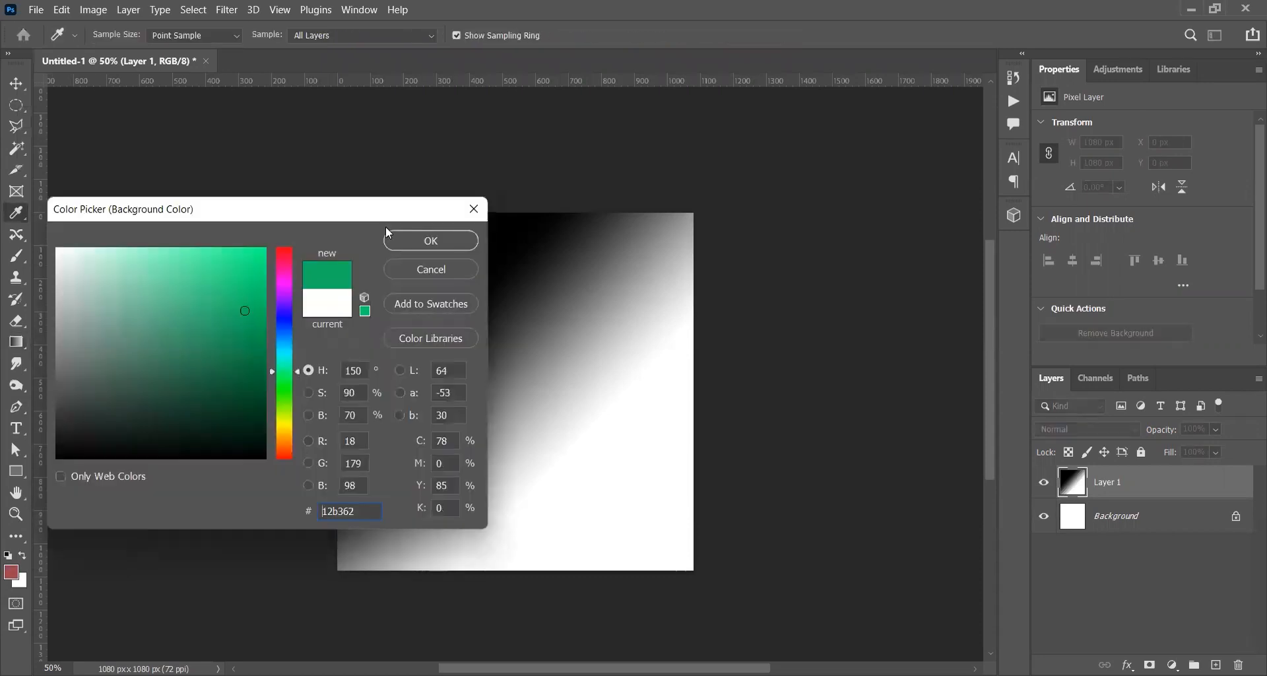
click(402, 239)
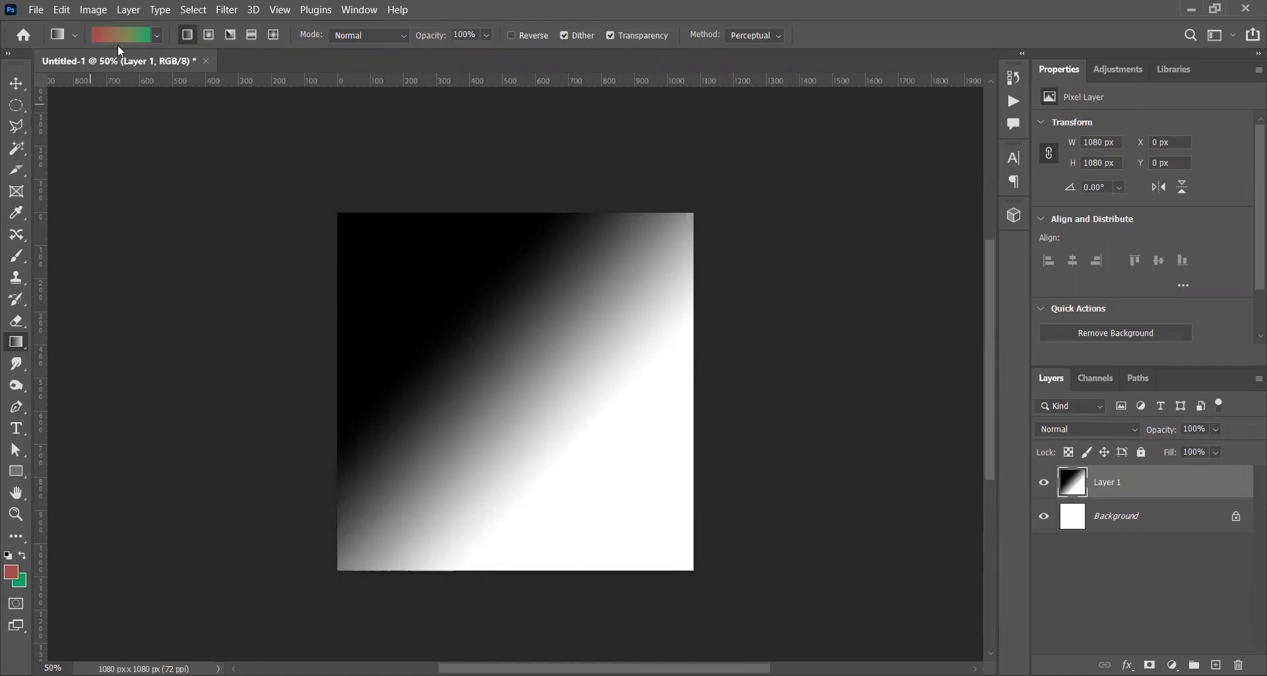
Choose the cyan-to-violet preset from the Blues gradient group and draw it diagonally across Layer 1 from upper left to lower right.
click(155, 36)
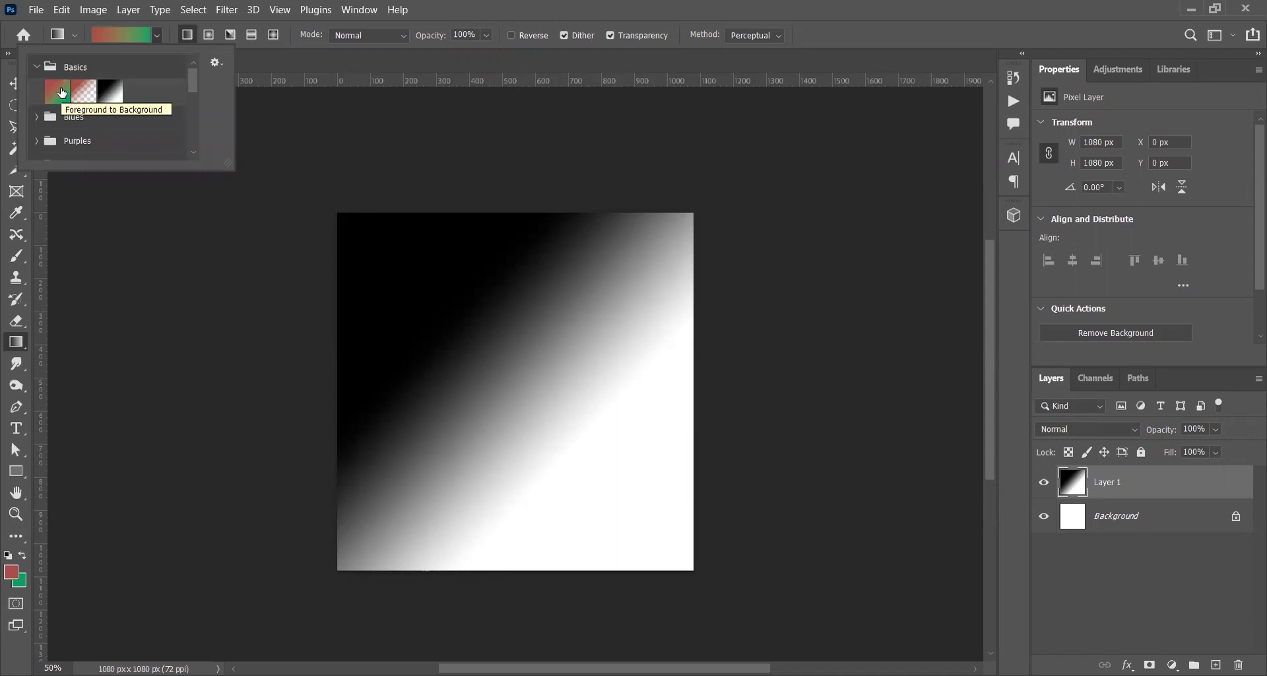
click(37, 67)
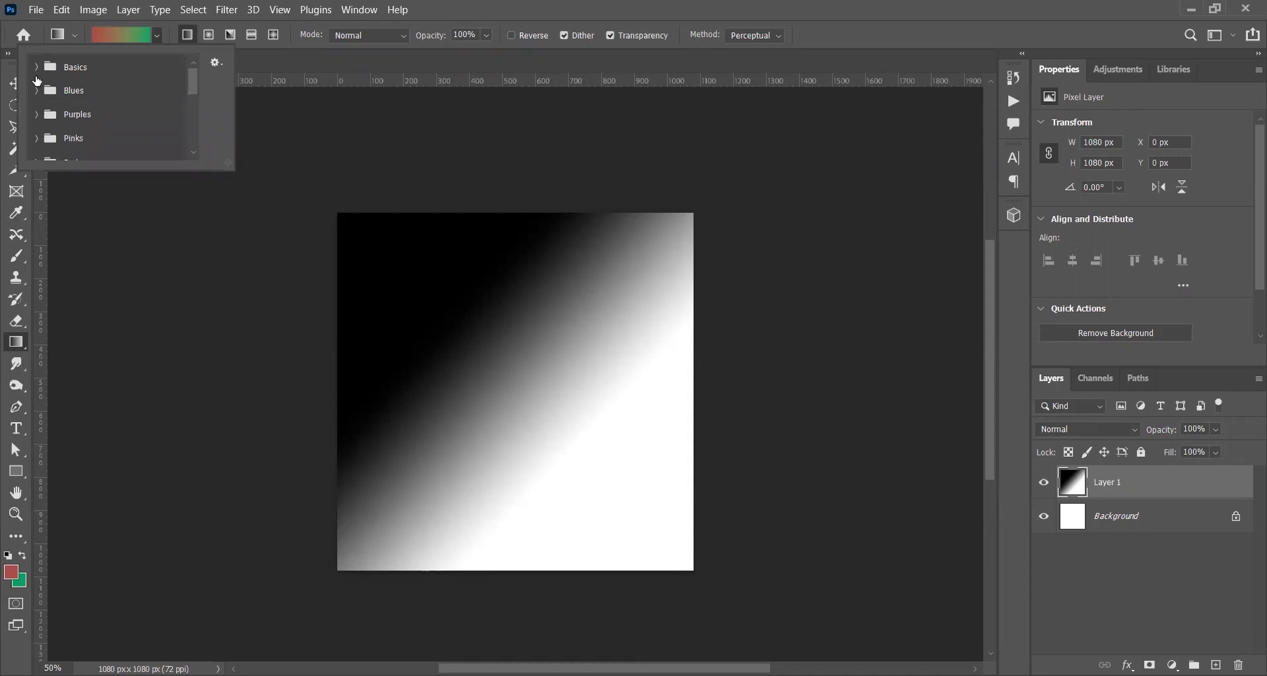
click(37, 89)
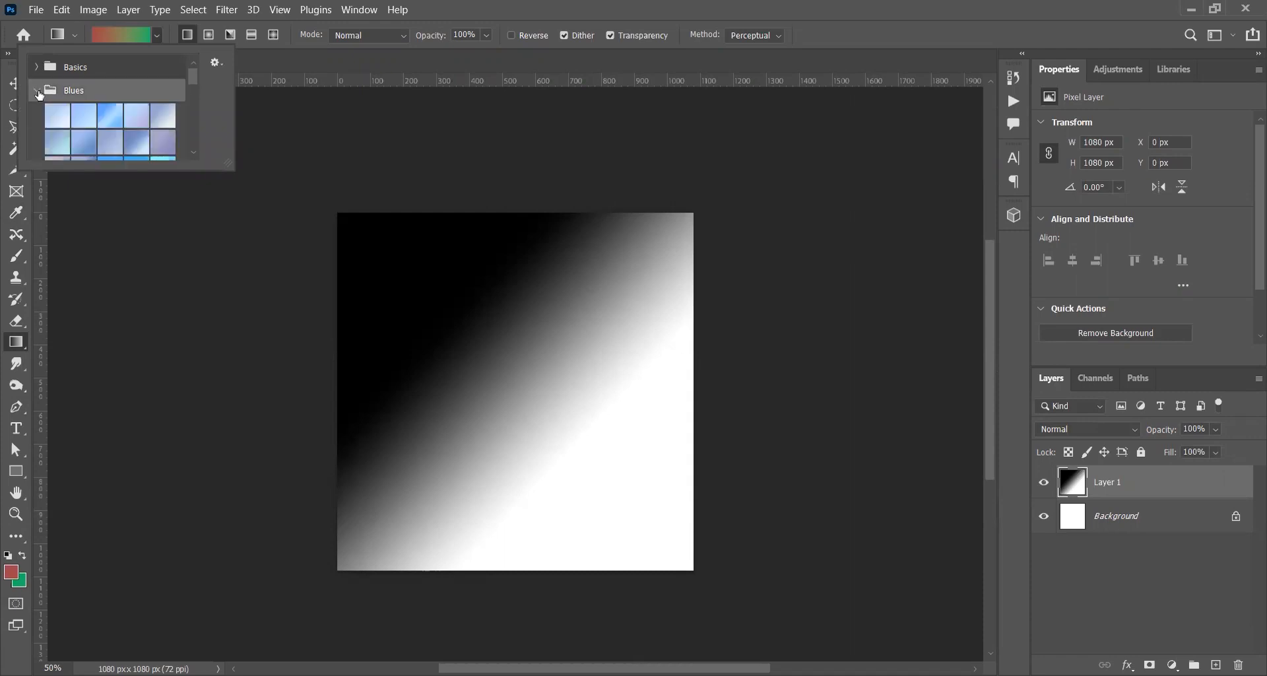
scroll(135, 138, down, 3)
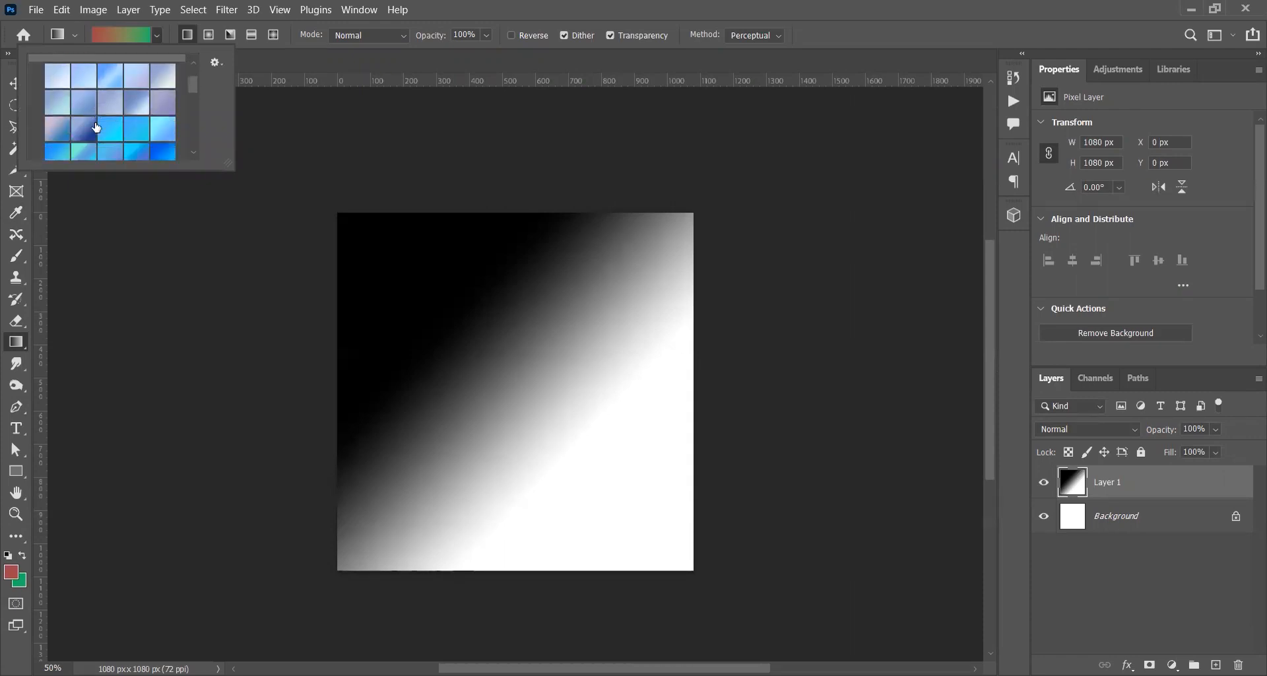
click(140, 140)
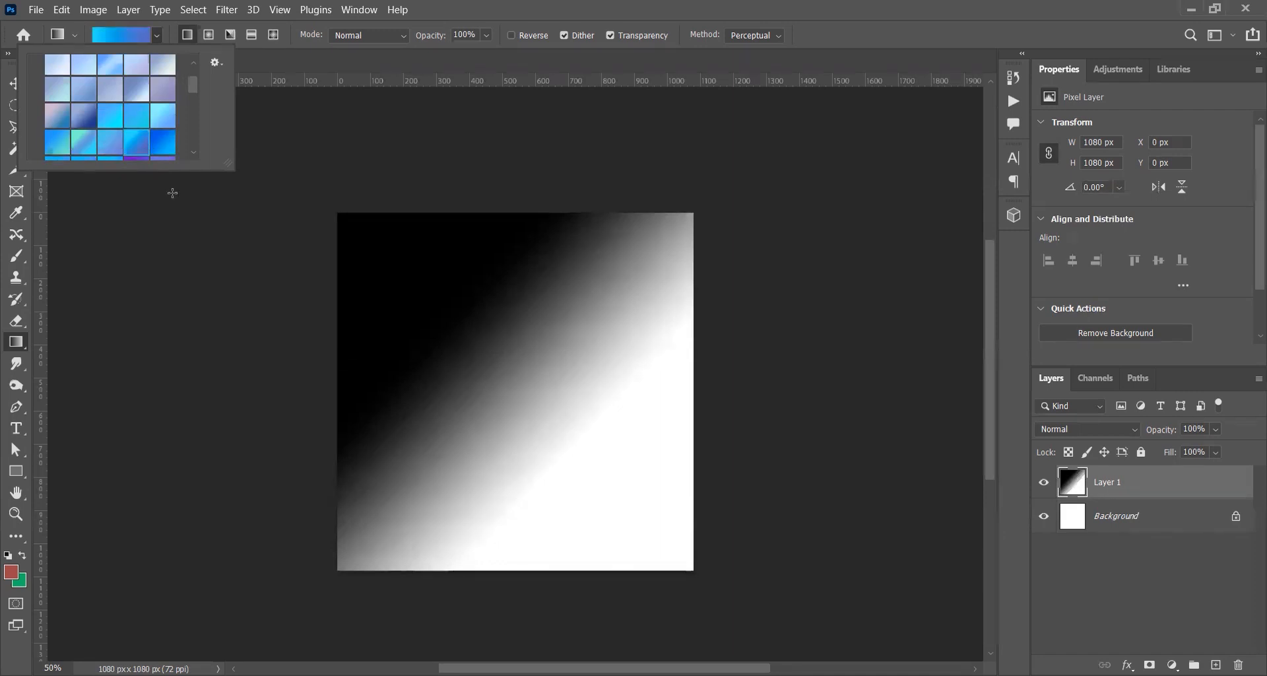
drag(375, 260, 558, 424)
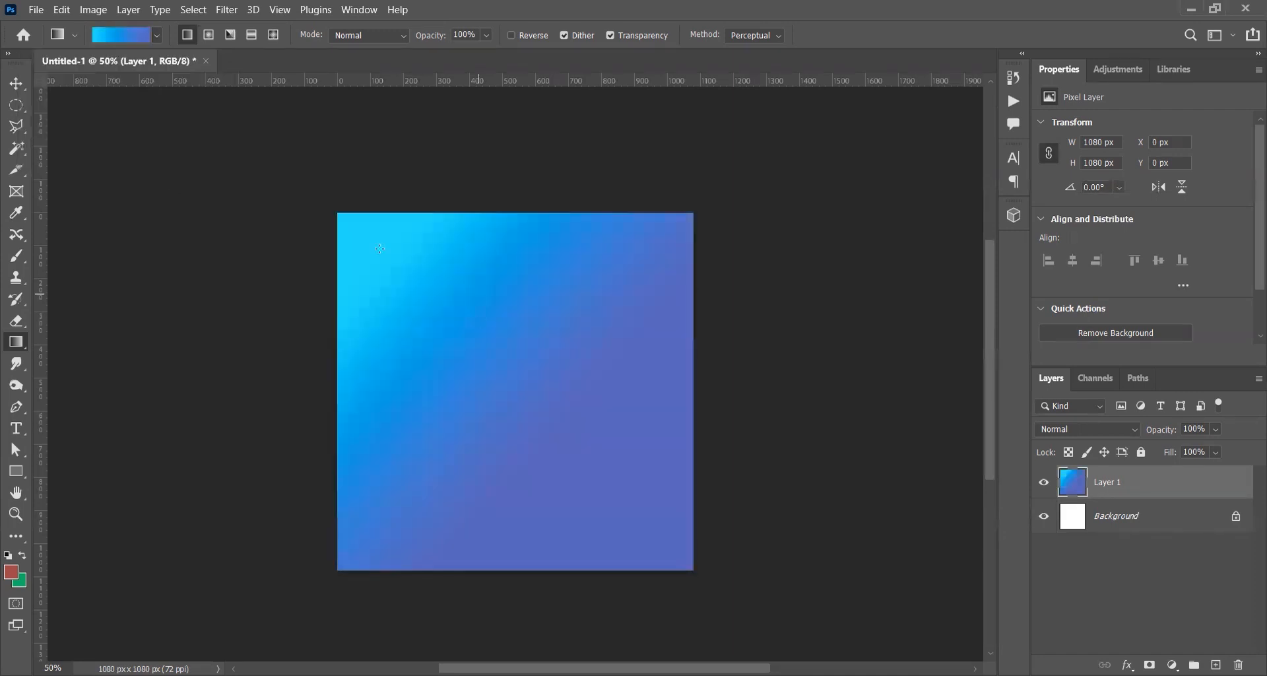
Redraw the blue gradient on Layer 1 in several directions and lengths, including horizontally, ending with cyan above and violet below.
mouse_move(641, 500)
mouse_down()
mouse_move(388, 254)
mouse_move(660, 468)
mouse_move(658, 517)
mouse_up()
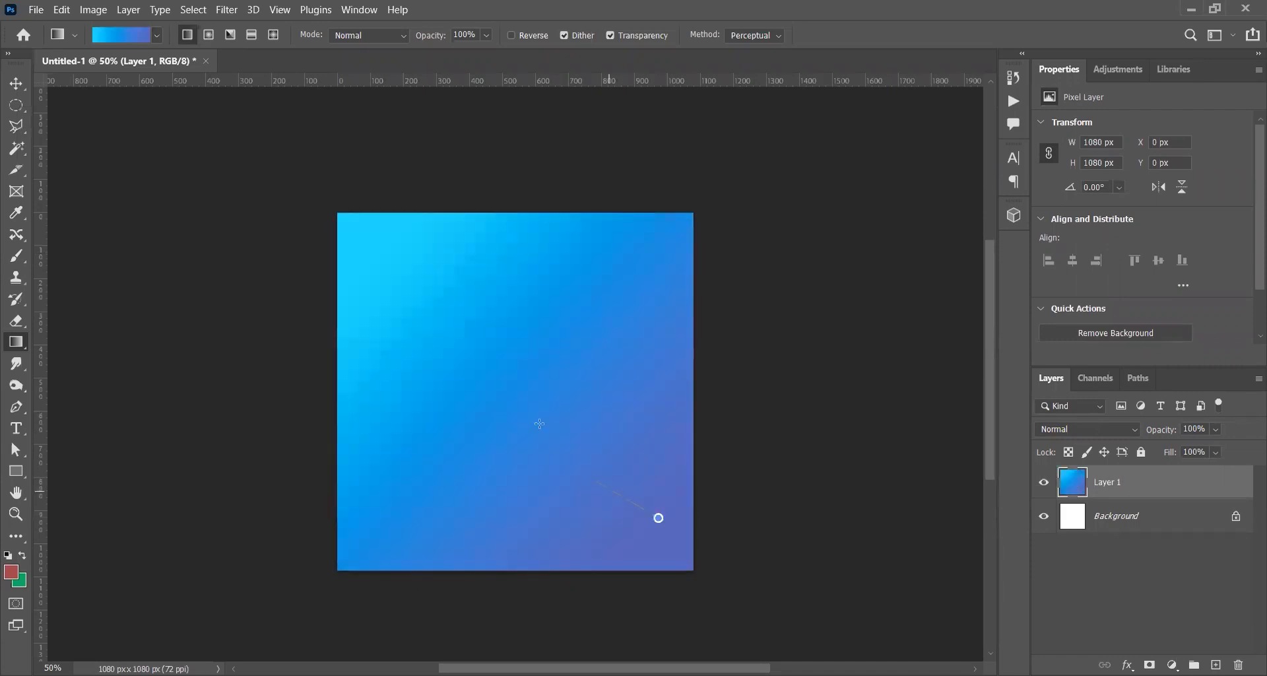
key(ctrl+z)
drag(419, 527, 368, 527)
drag(418, 392, 574, 394)
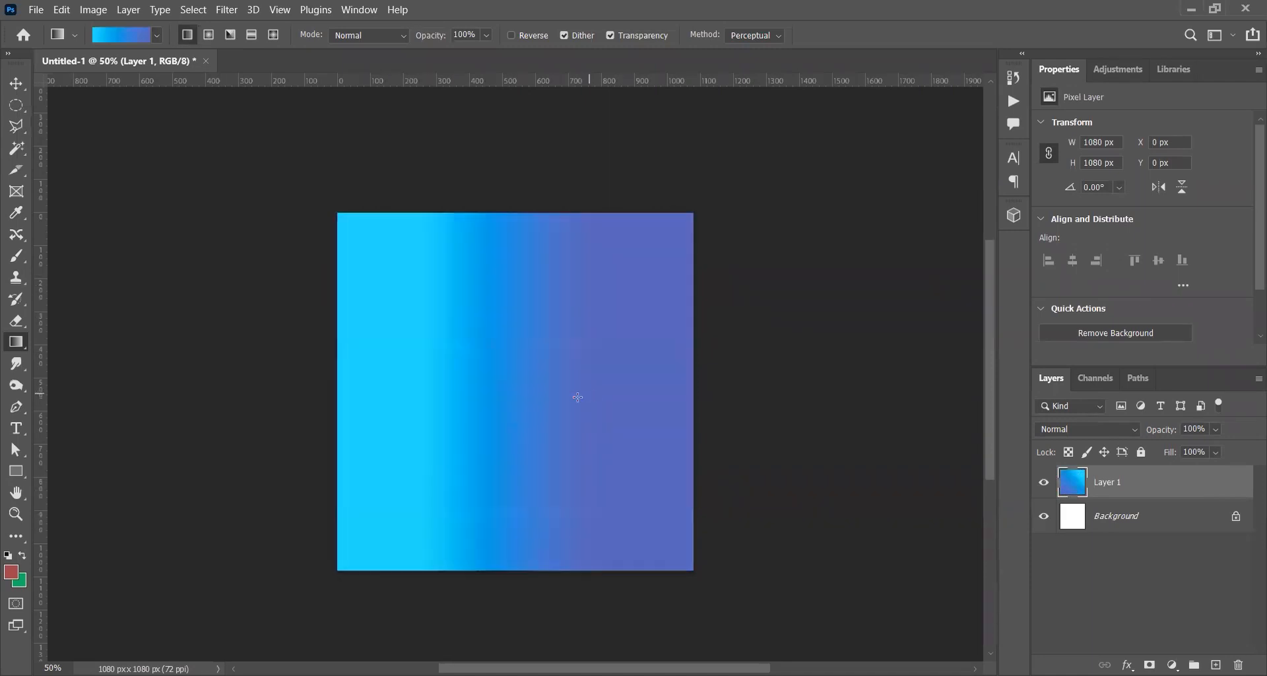
drag(503, 322, 499, 350)
mouse_move(486, 487)
mouse_down()
mouse_move(507, 362)
mouse_move(501, 469)
mouse_up()
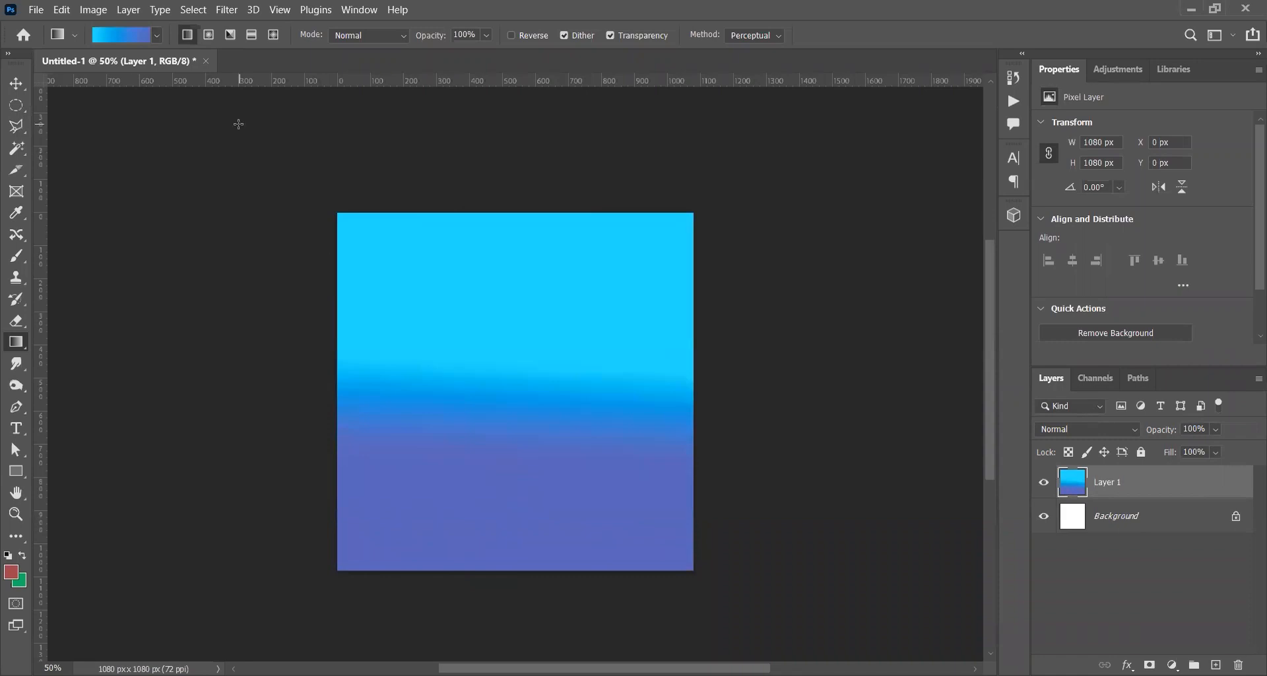
Choose the purple-to-blue preset from the Purples gradient group and draw it diagonally from the centre of Layer 1 towards its lower right.
scroll(127, 129, down, 3)
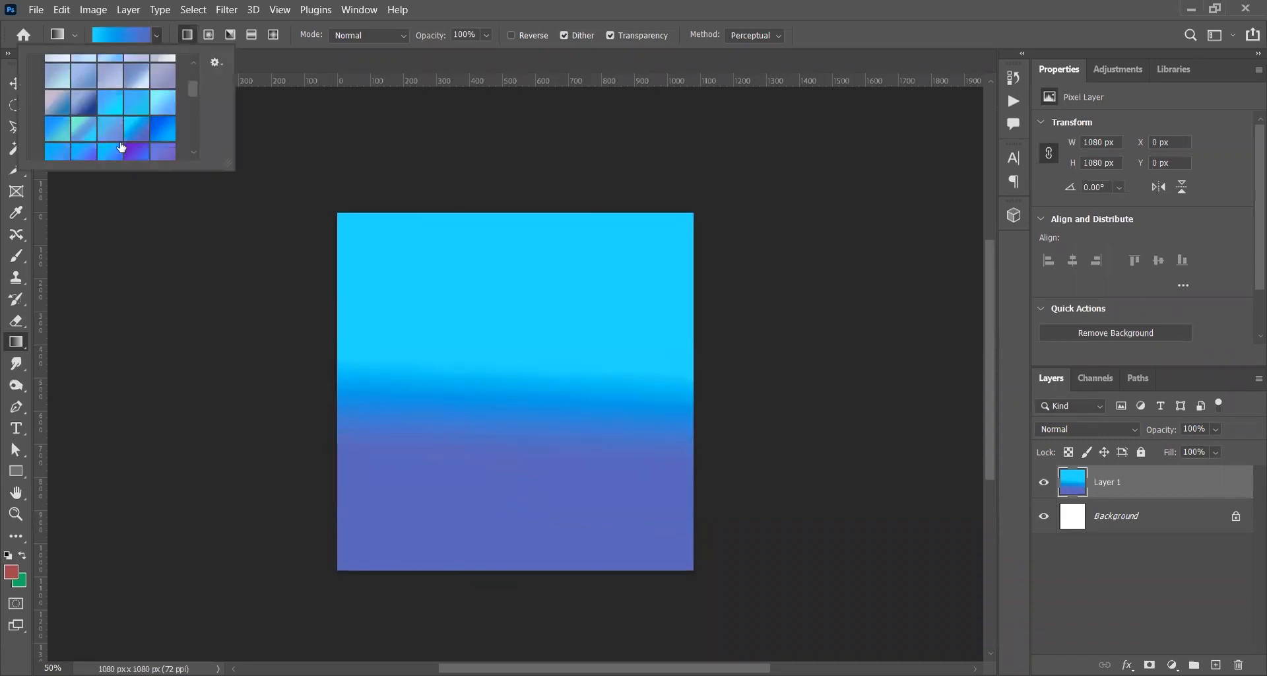
scroll(122, 147, up, 6)
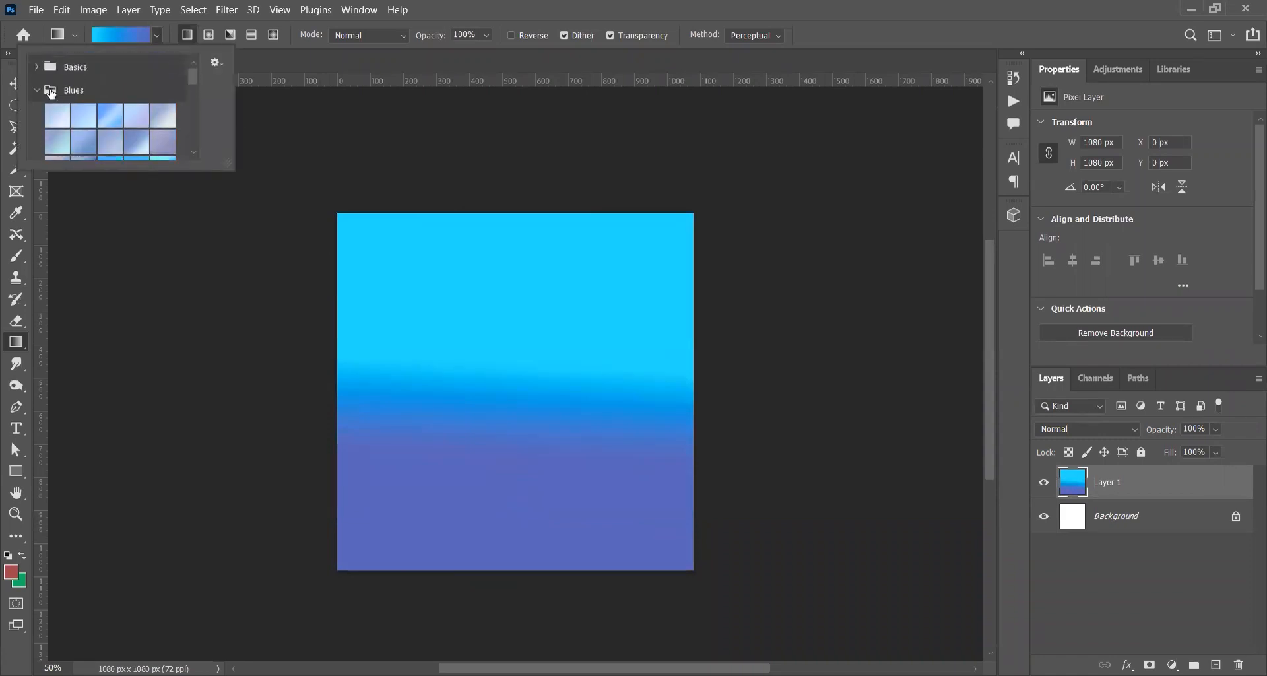
click(38, 90)
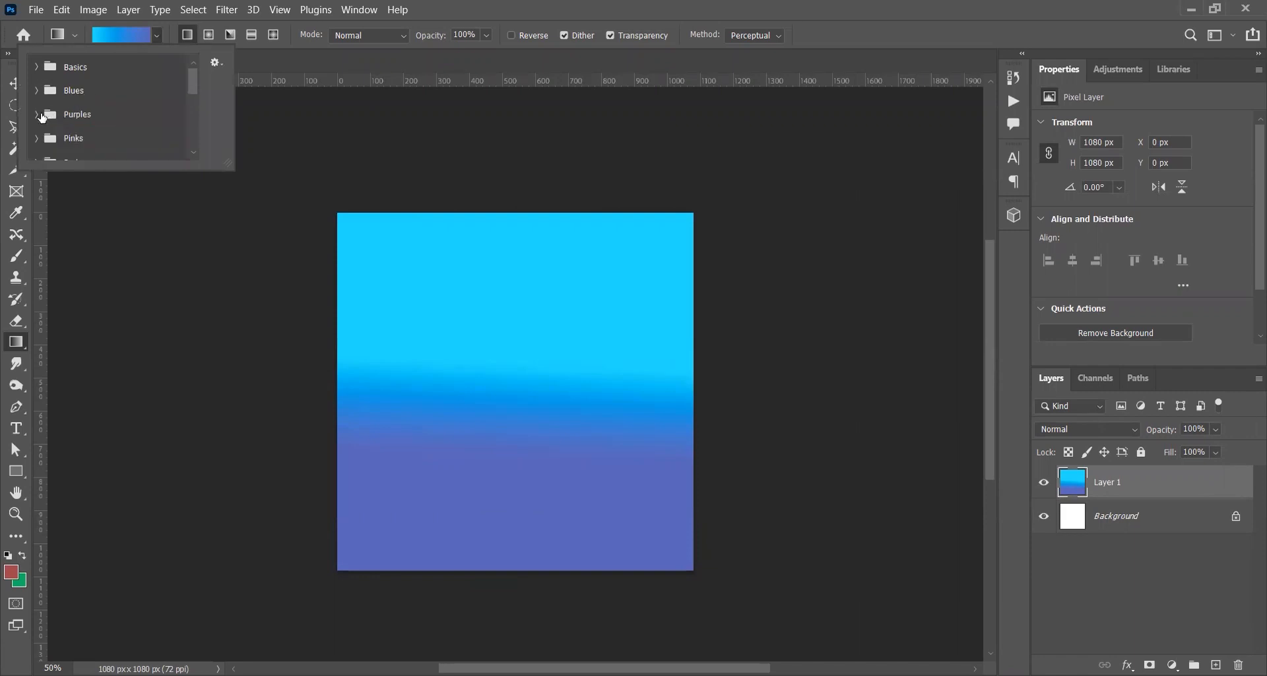
click(36, 114)
click(82, 142)
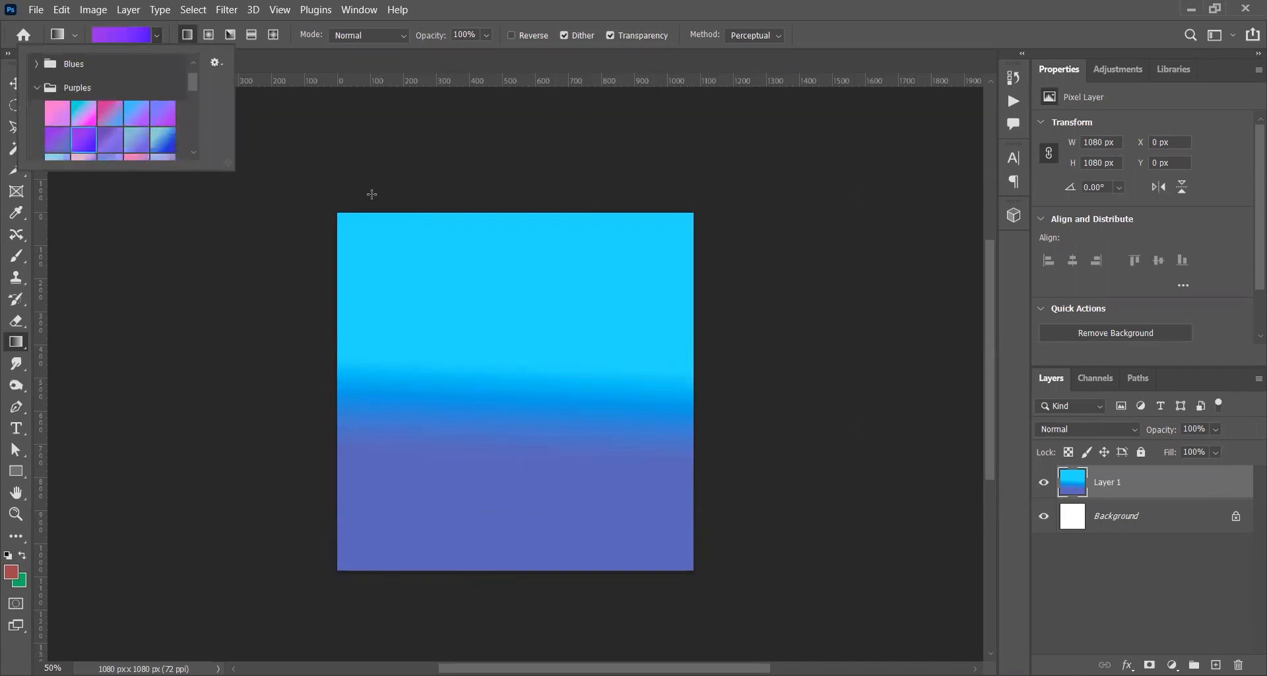
drag(521, 340, 639, 498)
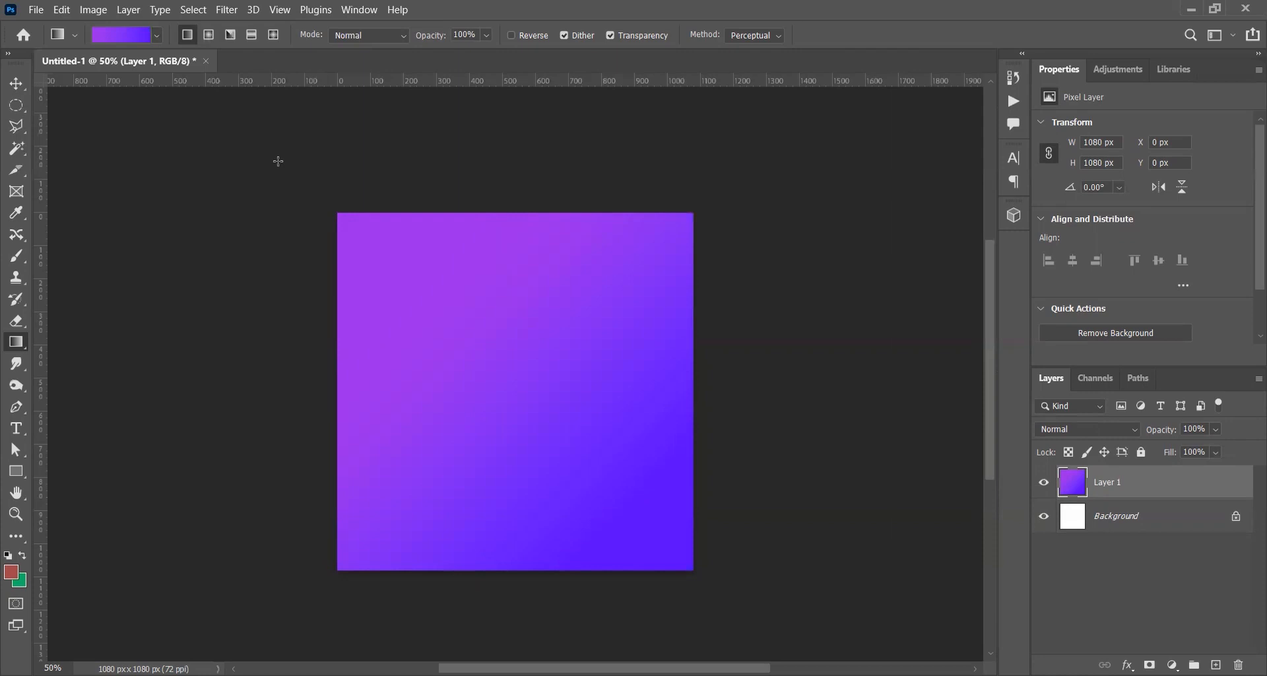
Choose the third preset of the Neutrals gradient group and draw it diagonally across Layer 1 from the upper left corner.
click(156, 34)
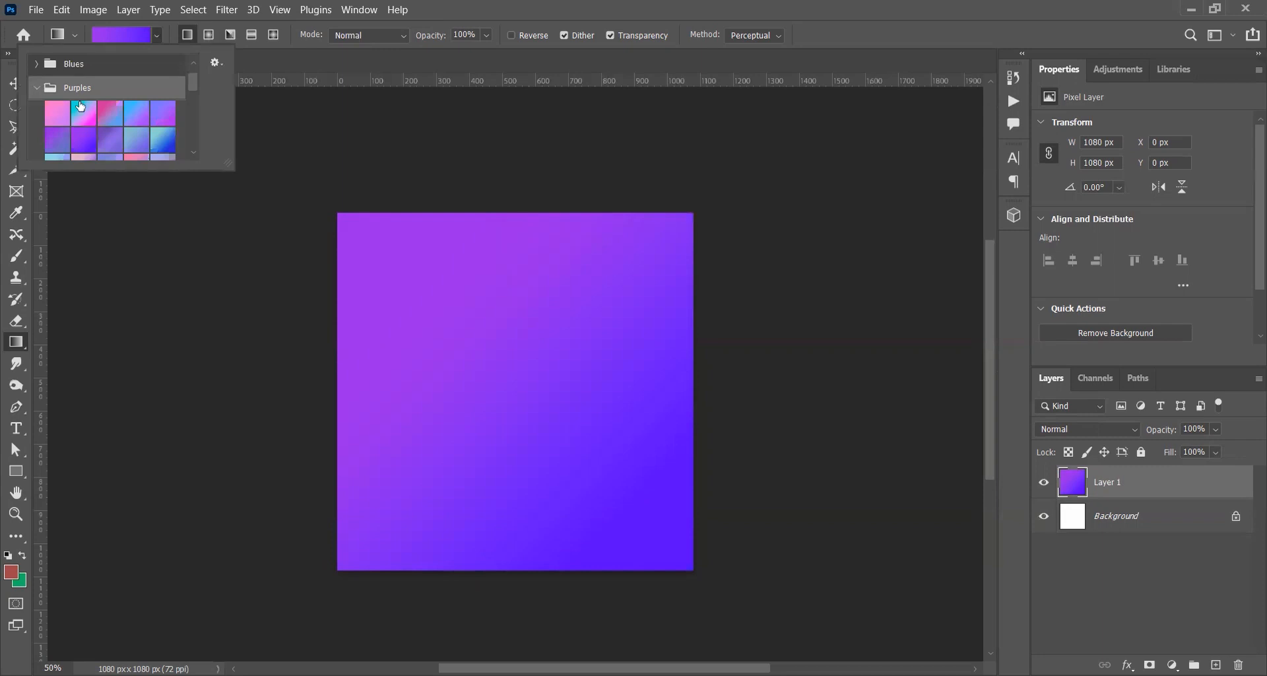
click(38, 88)
scroll(66, 105, down, 3)
scroll(97, 99, down, 1)
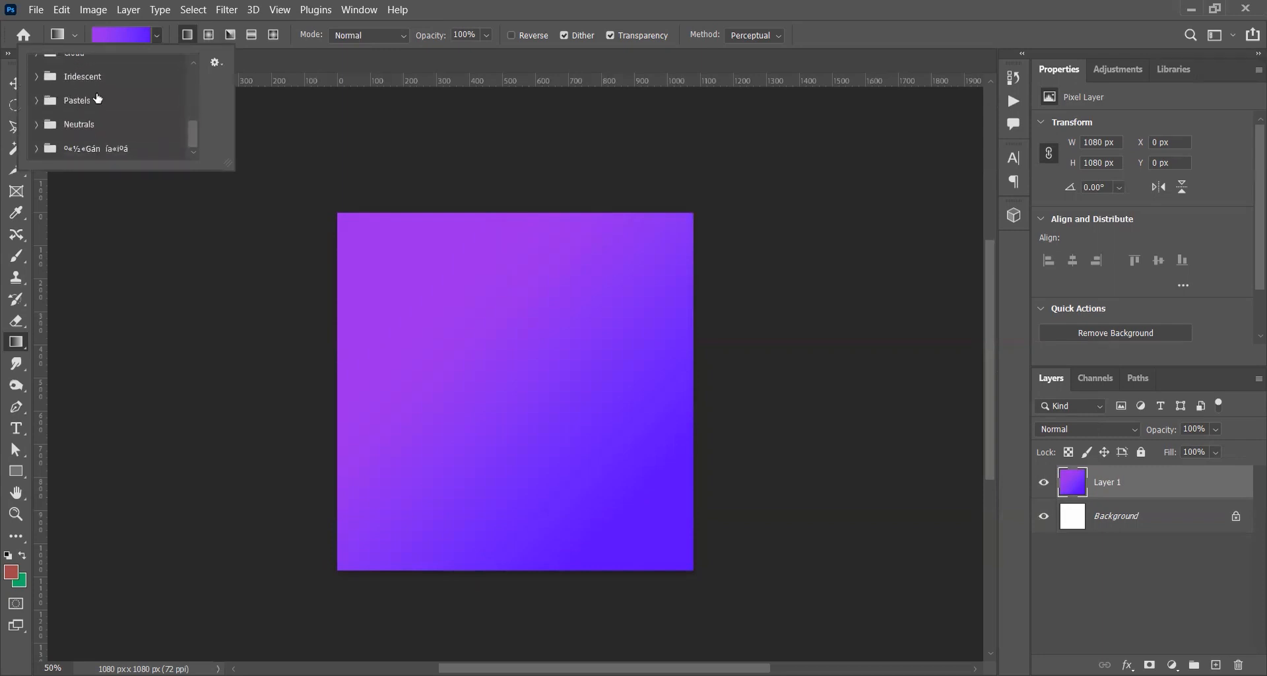
click(36, 124)
scroll(66, 128, down, 3)
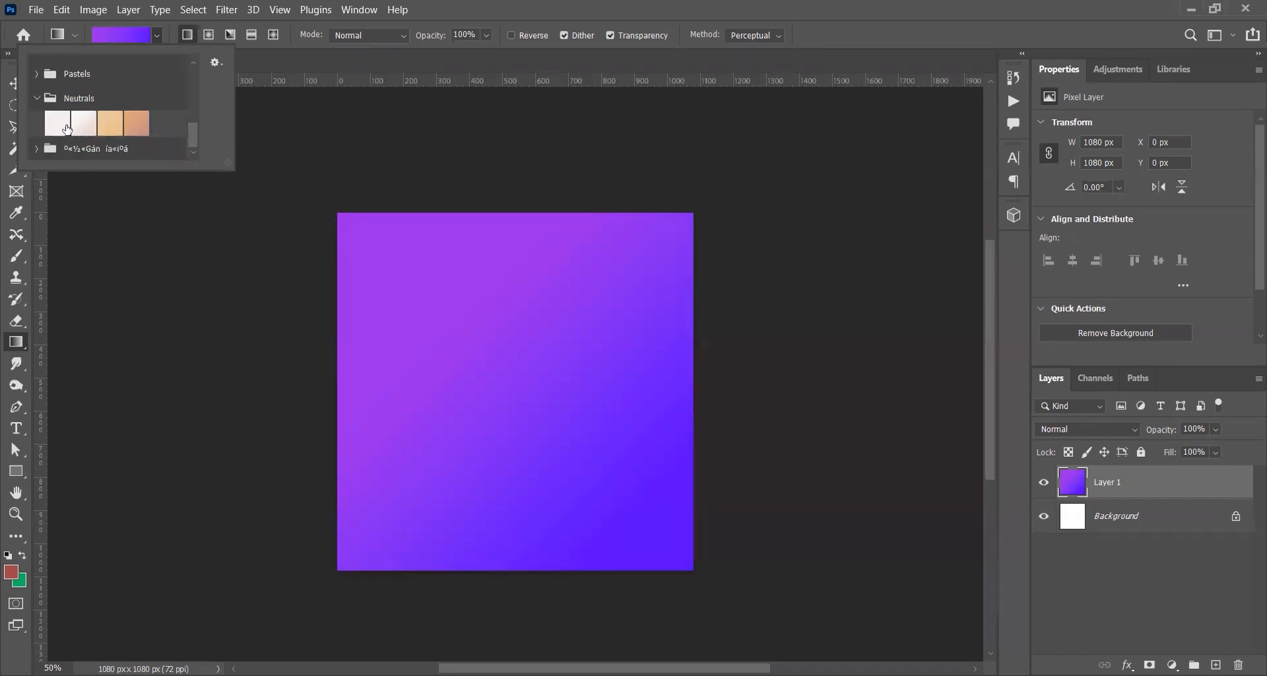
click(112, 125)
mouse_move(358, 255)
mouse_down()
mouse_move(667, 545)
mouse_move(555, 398)
mouse_up()
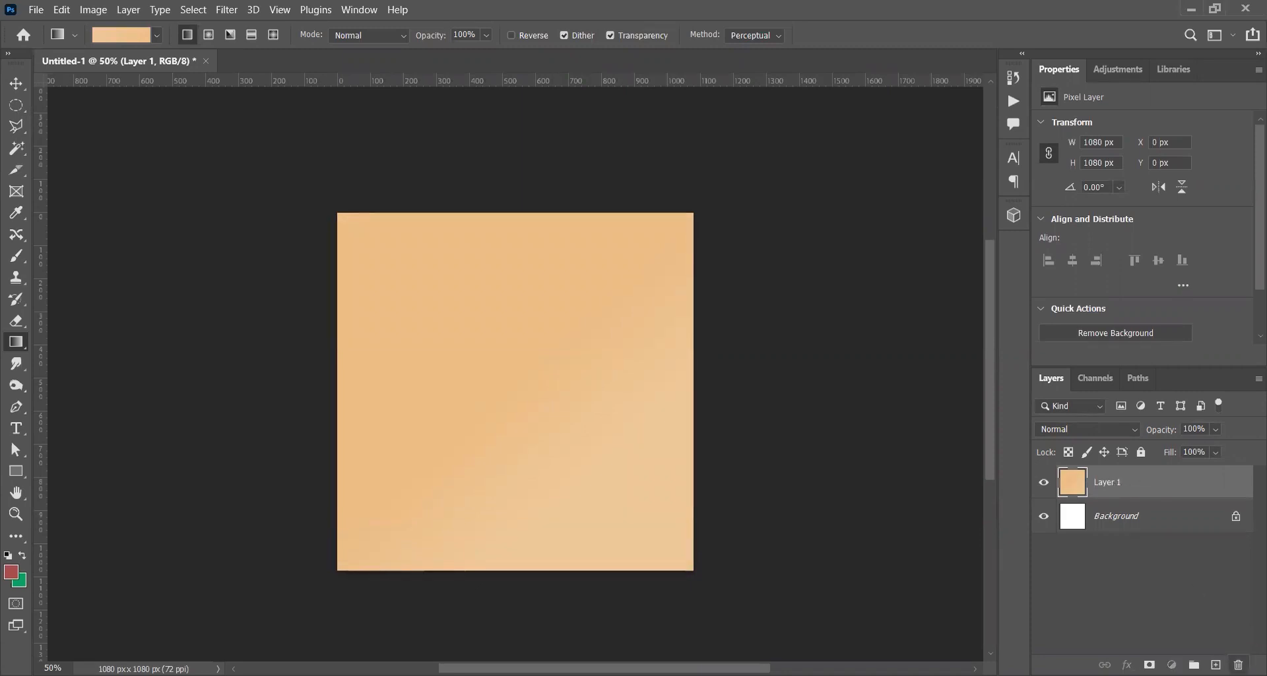
Delete Layer 1 and draw the teal, pink and violet Iridescent gradient preset diagonally across the Background layer.
click(1238, 664)
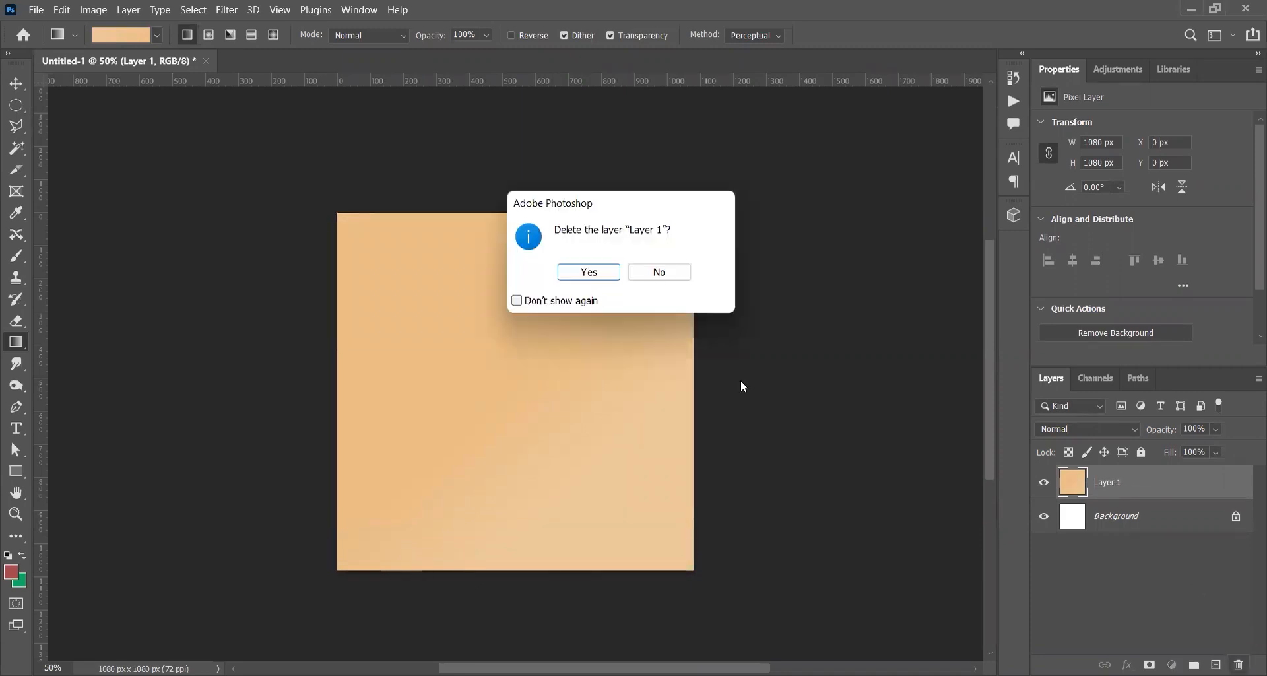
click(587, 272)
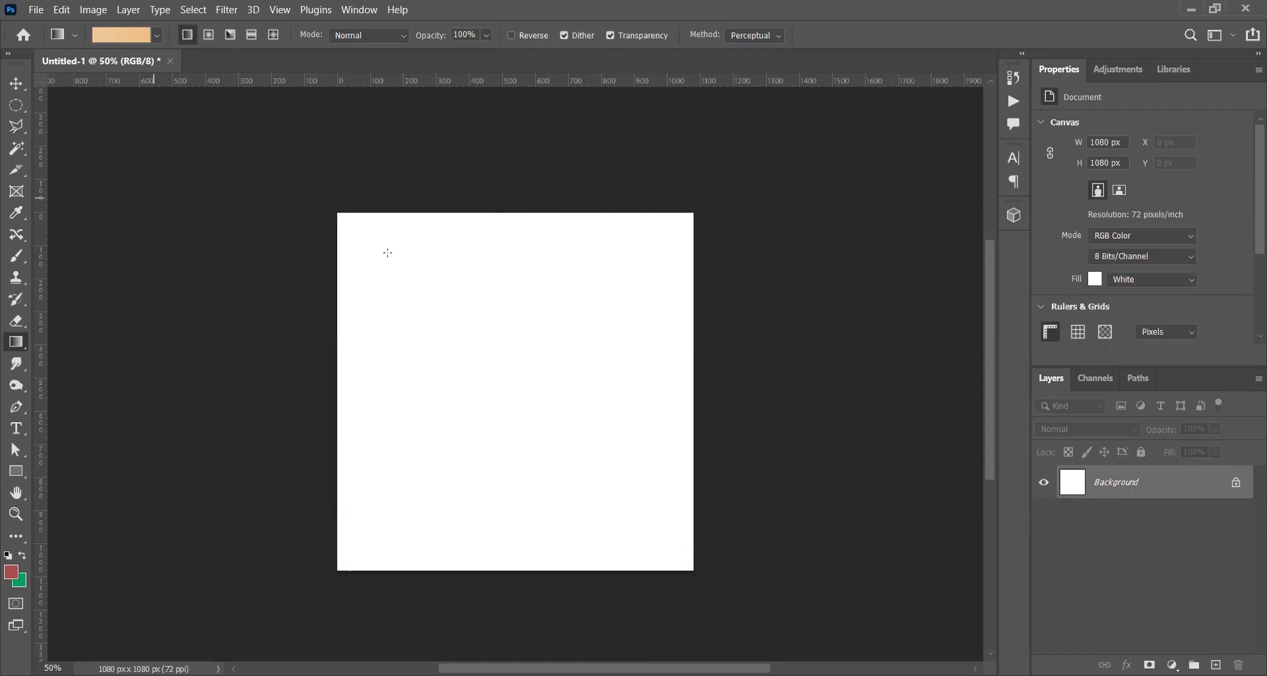
click(158, 36)
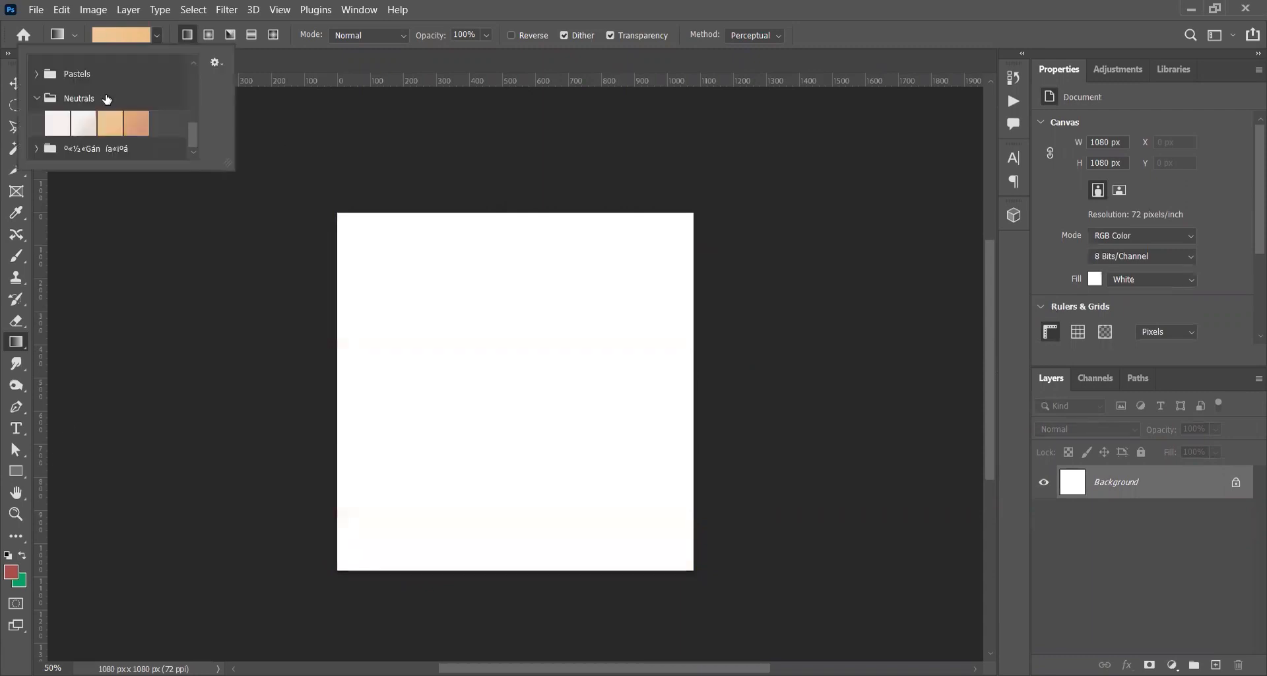
scroll(50, 103, down, 3)
click(37, 78)
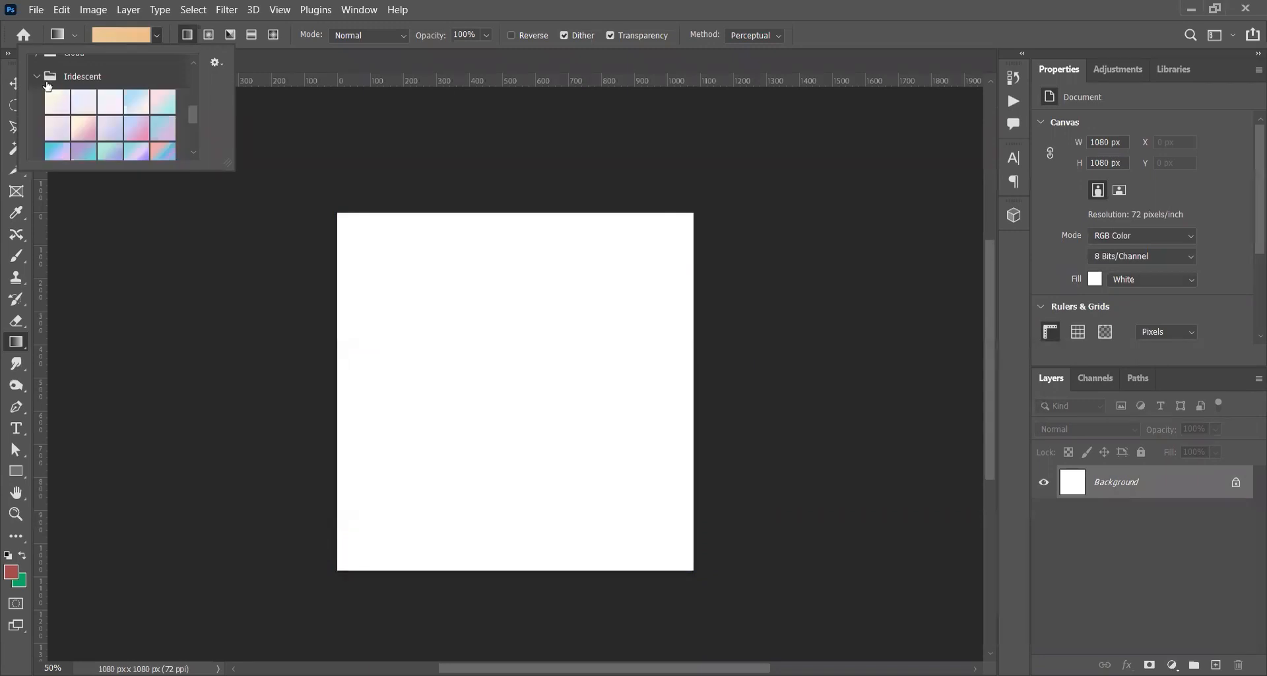
click(128, 152)
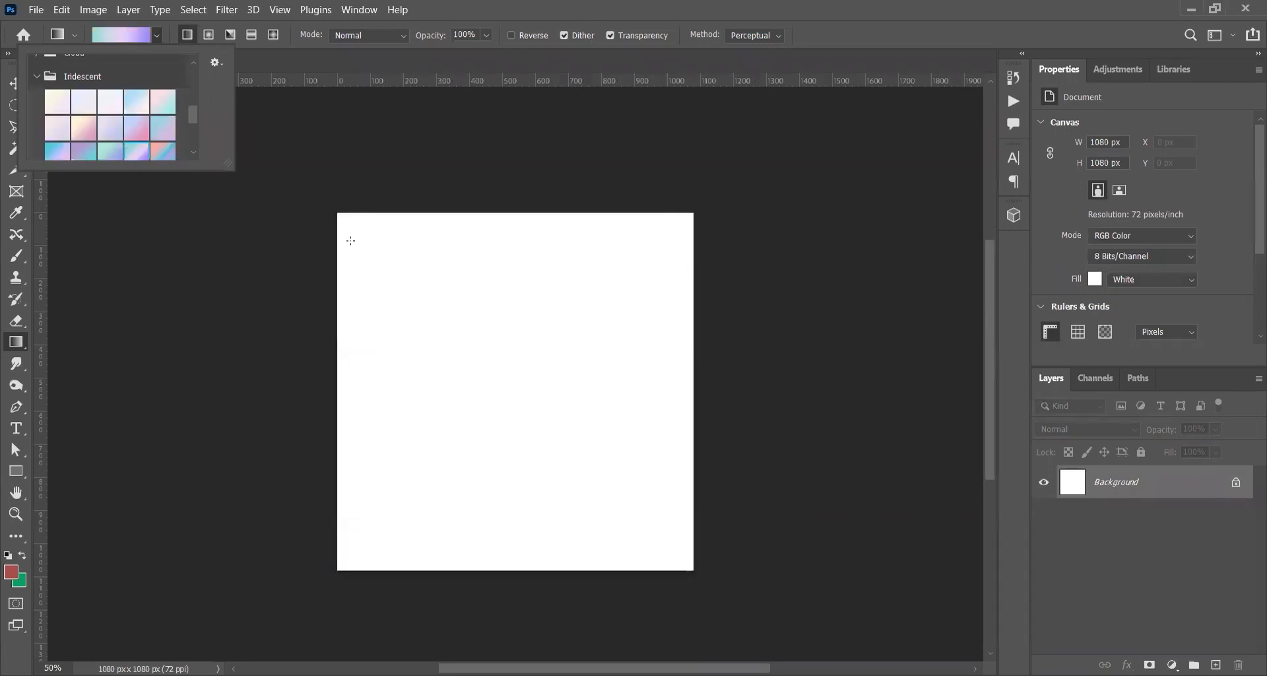
drag(386, 252, 576, 440)
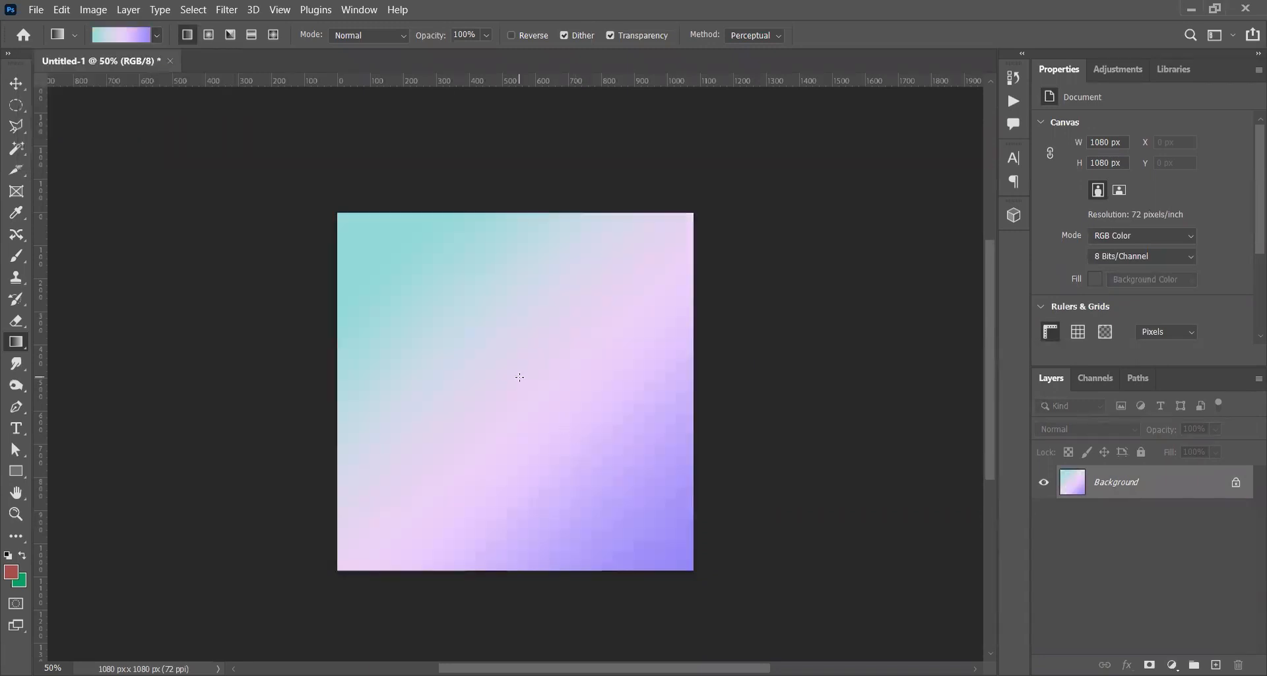
Set the foreground colour to bright magenta.
click(11, 572)
click(260, 254)
click(416, 241)
Redraw the Iridescent gradient diagonally across the Background layer several times with different lengths, from upper left to lower right.
drag(369, 247, 643, 498)
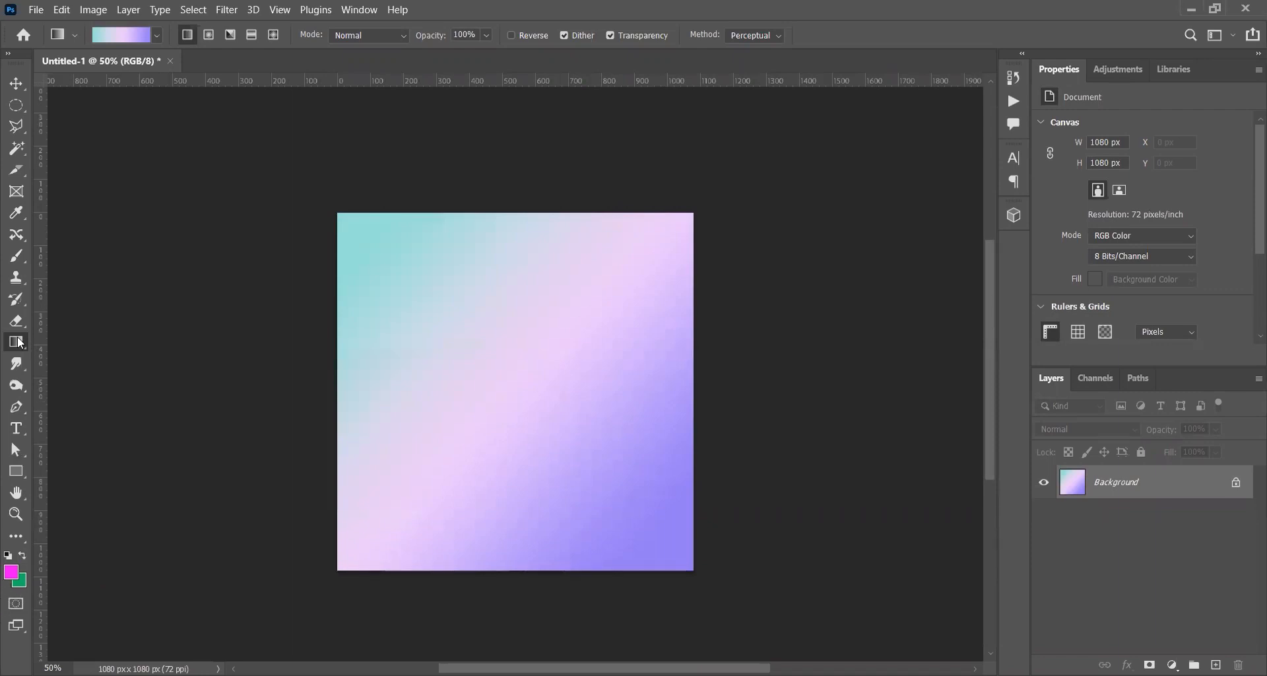
drag(460, 351, 569, 461)
drag(463, 312, 618, 487)
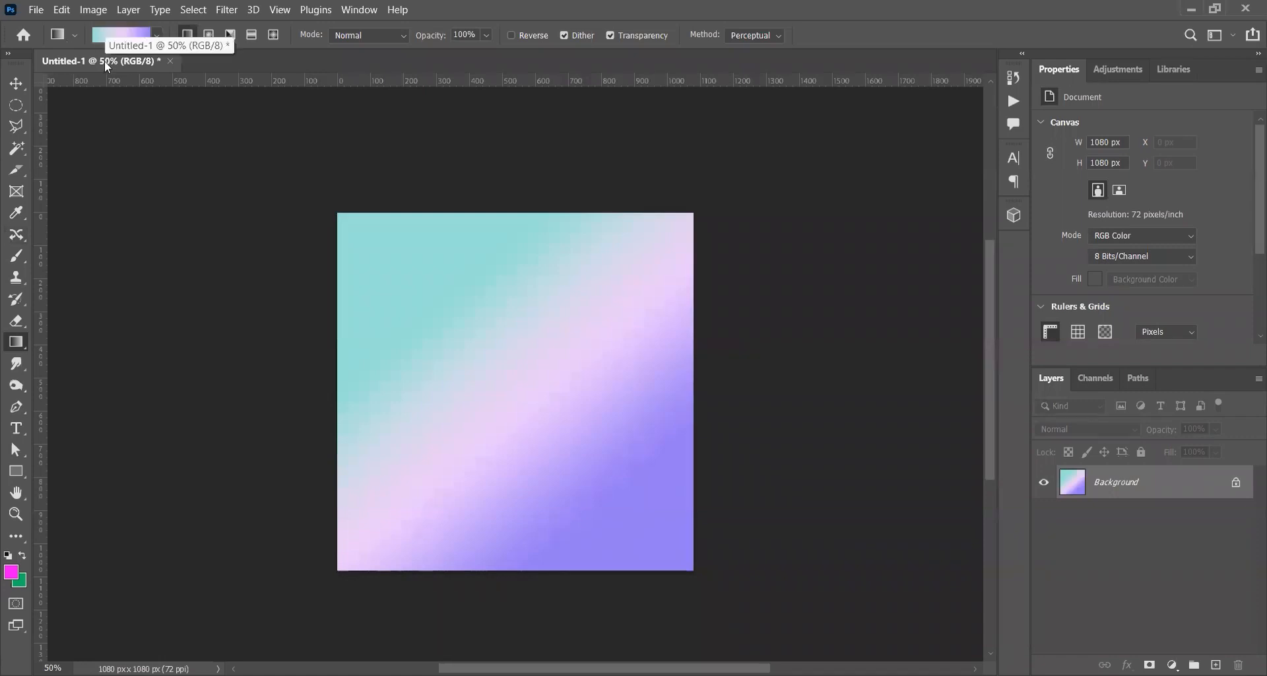
Choose the Foreground to Background preset from the Basics gradient group.
click(156, 35)
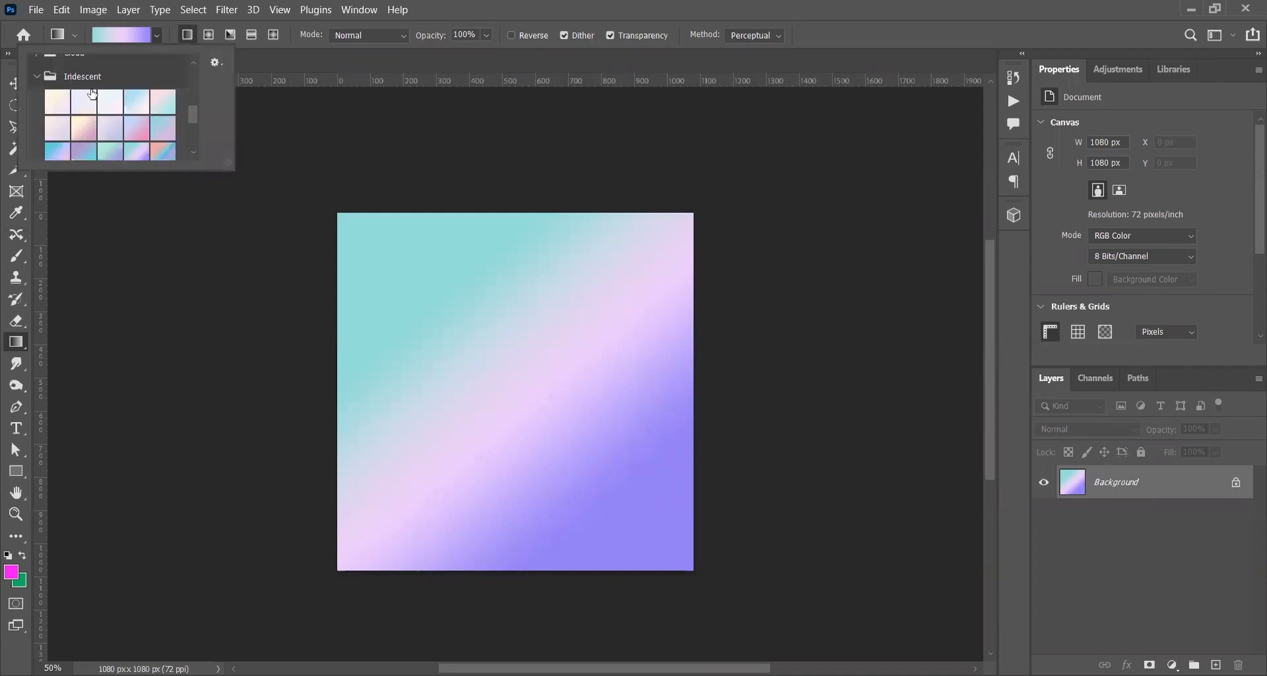
click(37, 77)
scroll(73, 92, up, 2)
scroll(72, 94, up, 2)
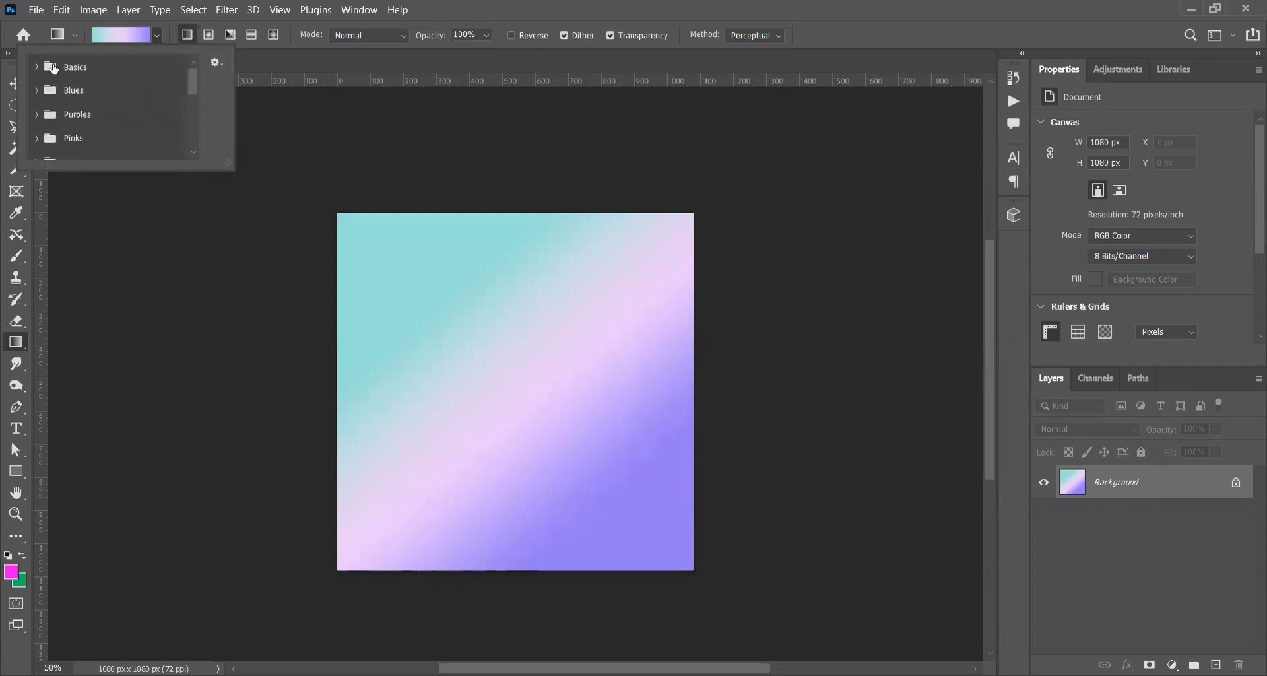
click(37, 67)
click(57, 94)
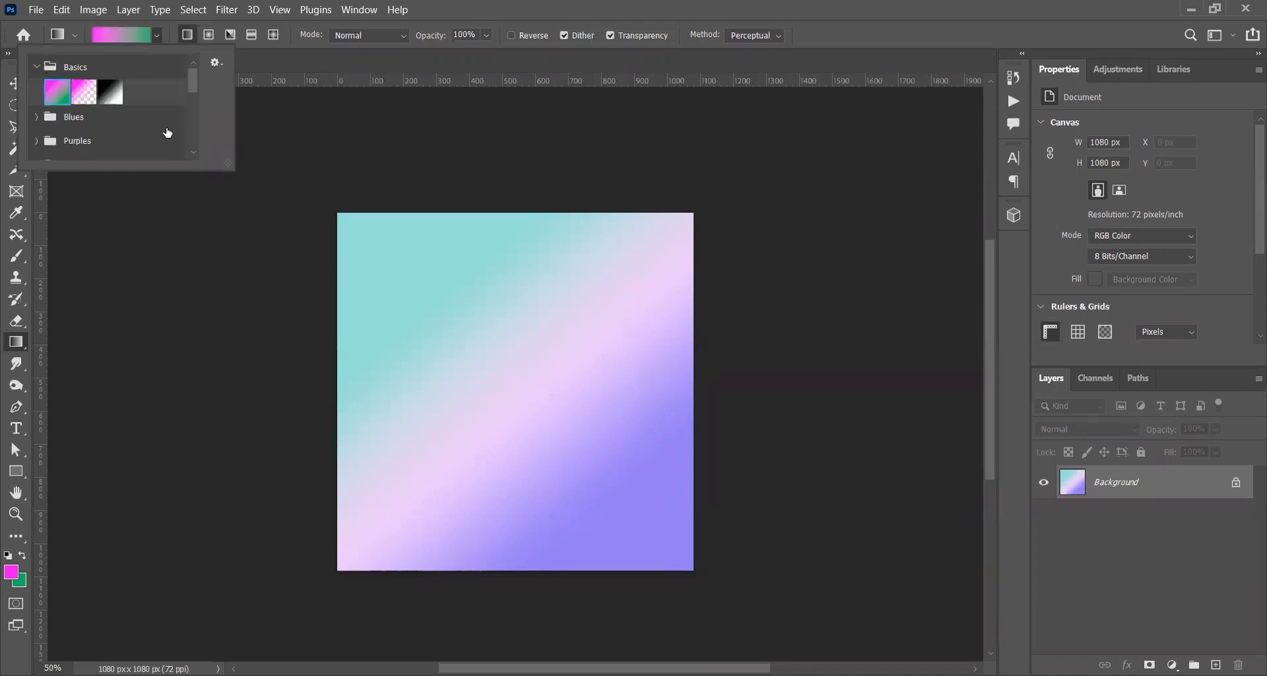
Fill the canvas diagonally with the Foreground to Background gradient, from the lower-right area of the artwork to its upper-left corner.
drag(416, 269, 566, 466)
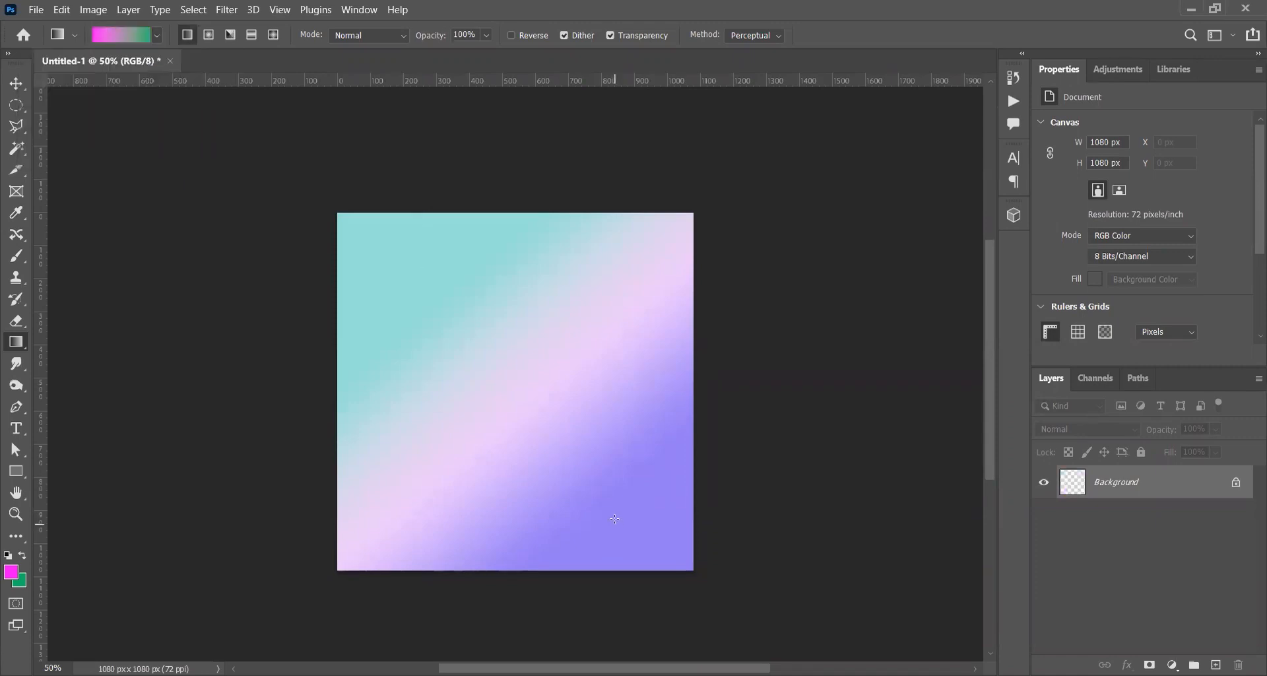
drag(614, 517, 378, 222)
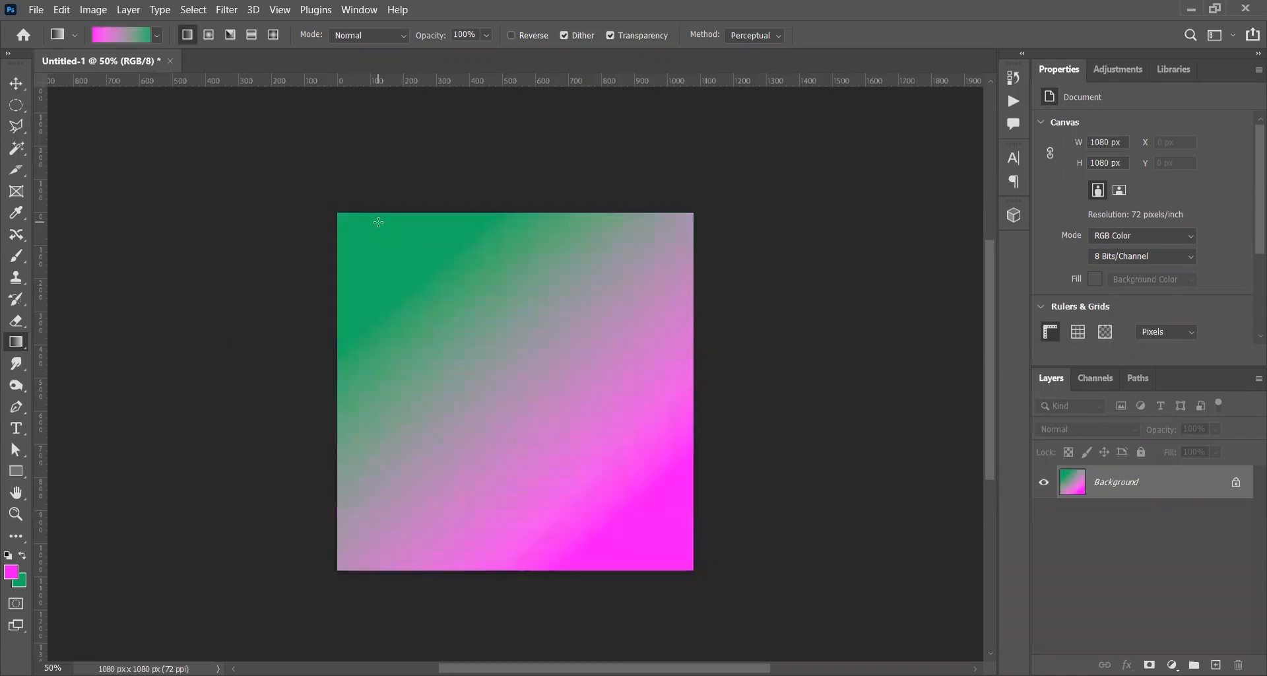
click(136, 27)
key(Escape)
click(143, 37)
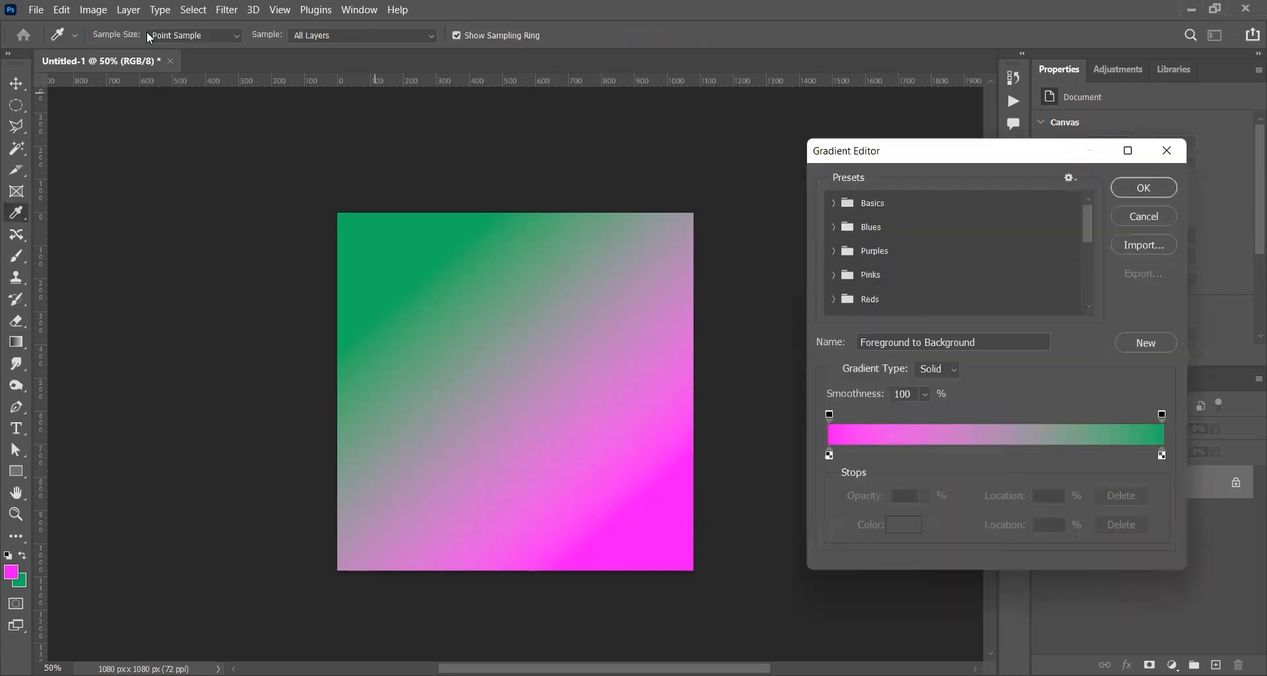
click(1179, 151)
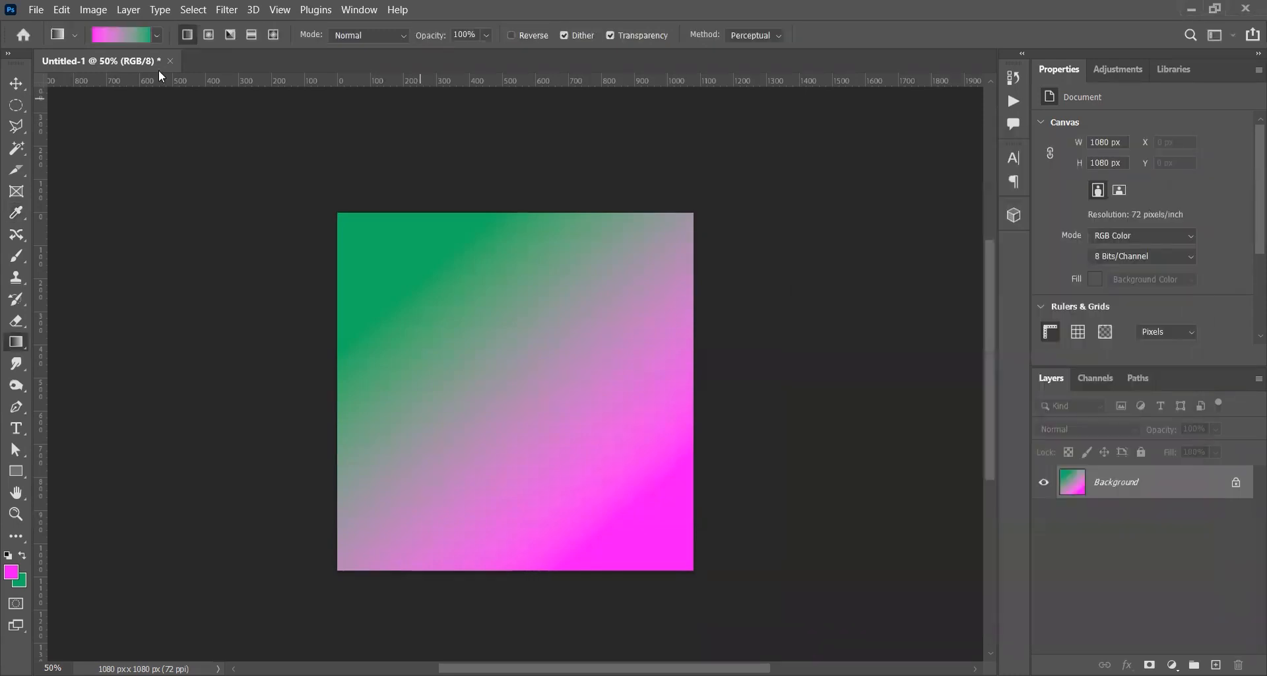
Choose the first Pastels gradient preset and fill the canvas with it diagonally from the upper-left corner to the lower-right.
click(155, 36)
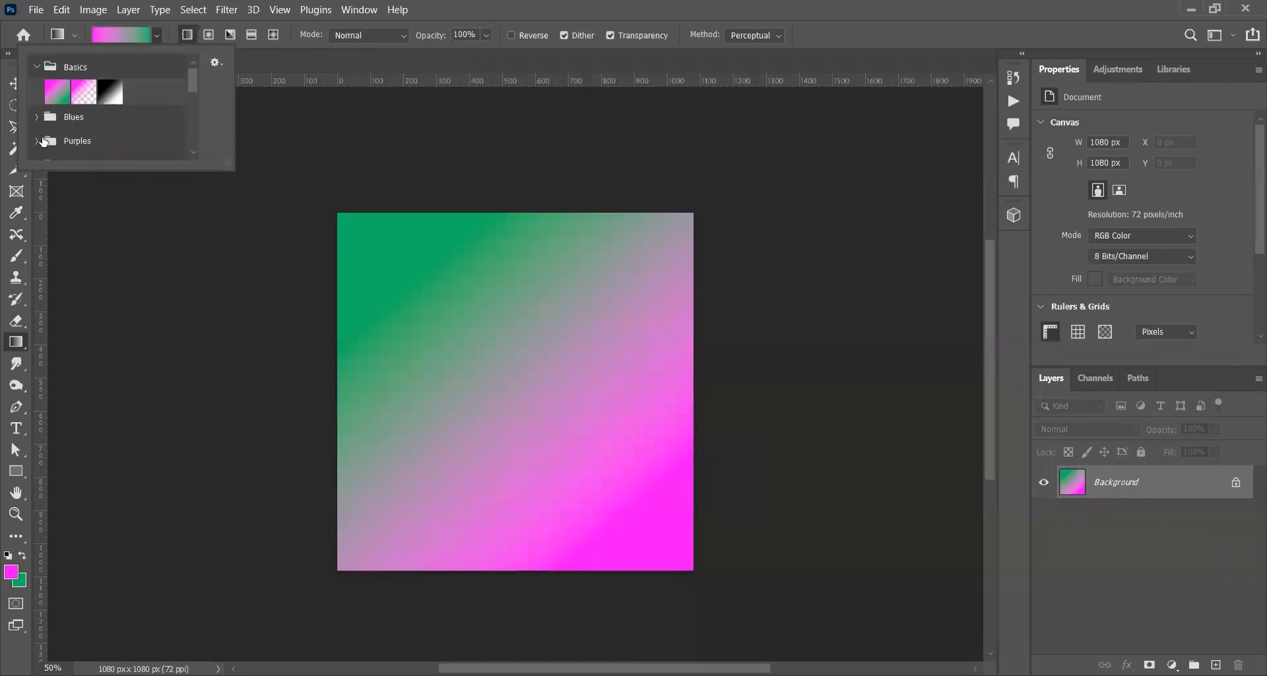
scroll(42, 141, down, 5)
click(36, 74)
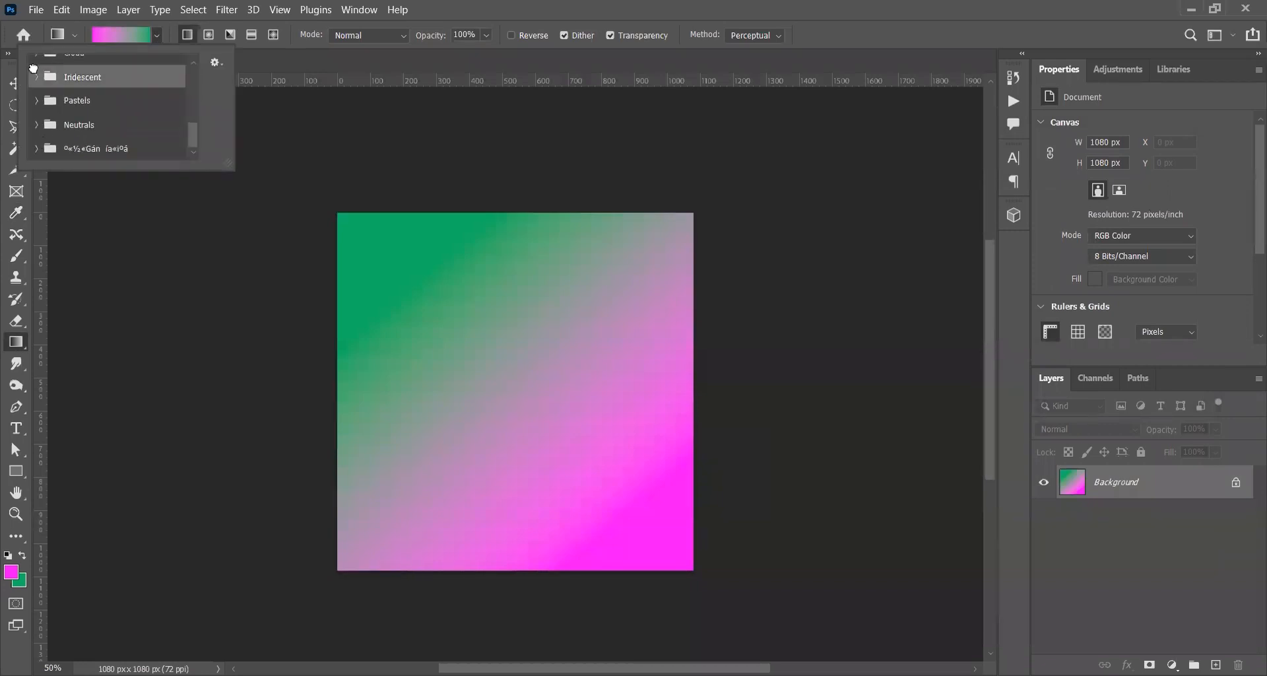
click(37, 101)
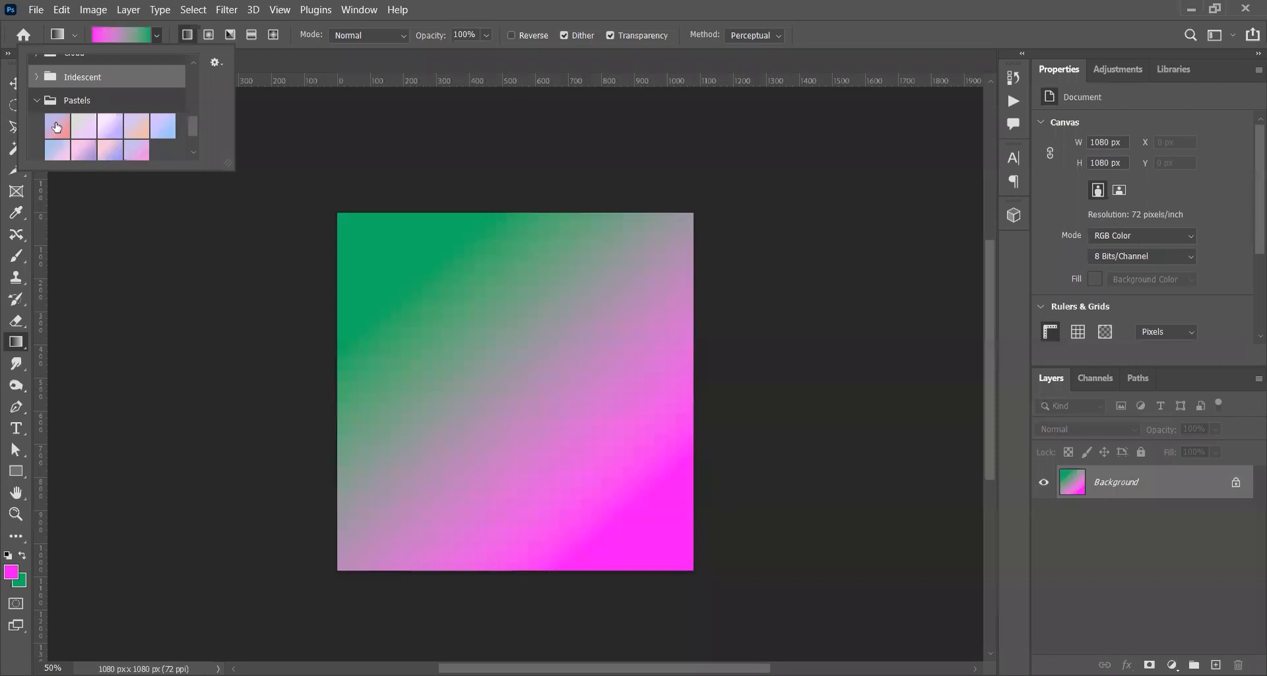
click(57, 126)
drag(359, 247, 632, 534)
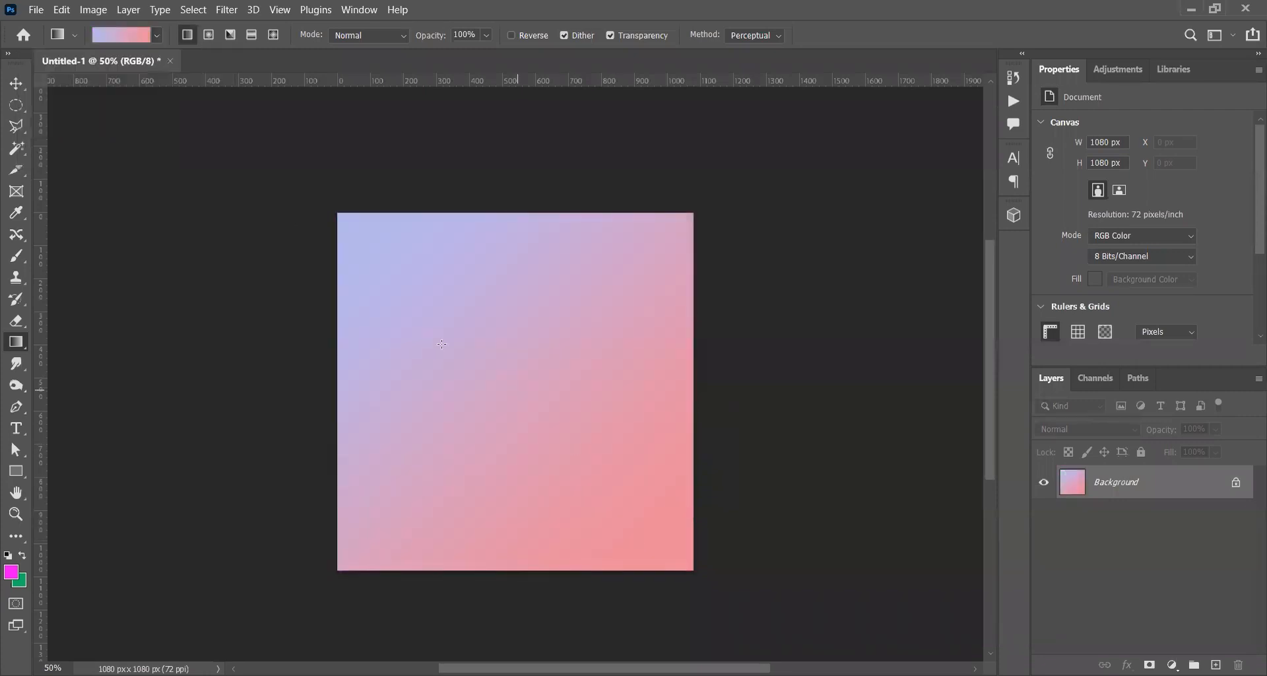
drag(384, 259, 636, 527)
Set the gradient's starting colour stop to dark blue #161eac and fill the canvas diagonally with the edited gradient.
click(158, 37)
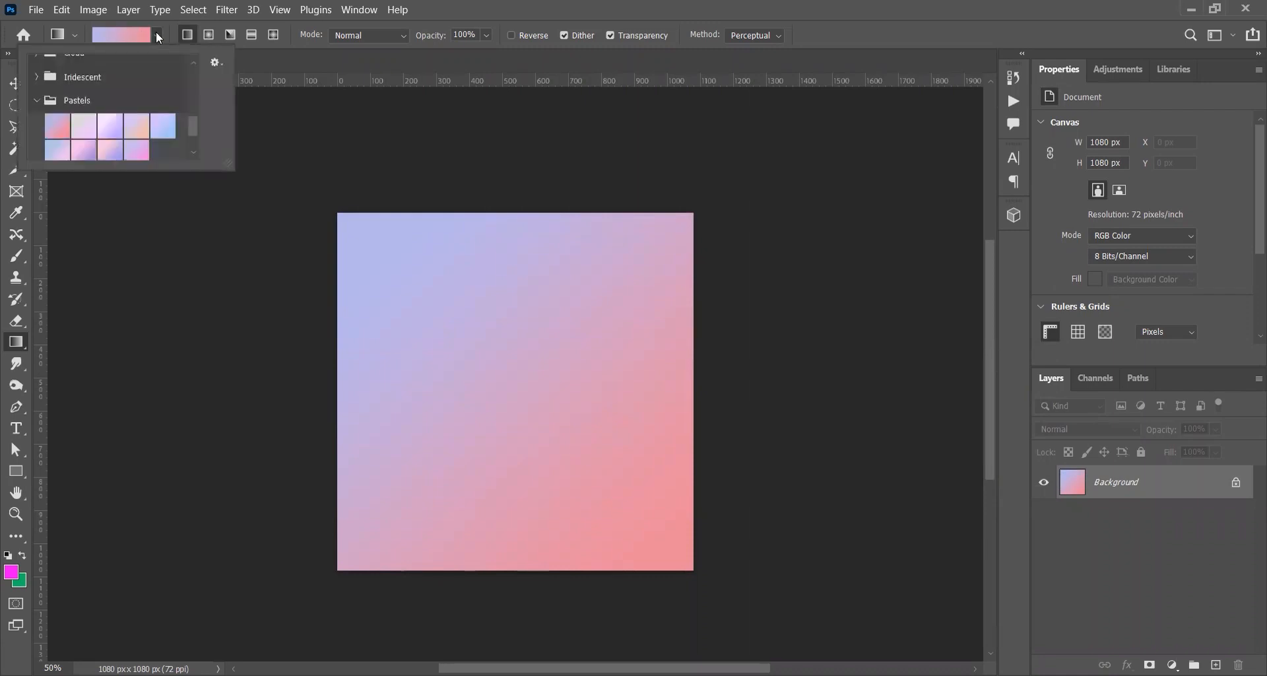
click(157, 34)
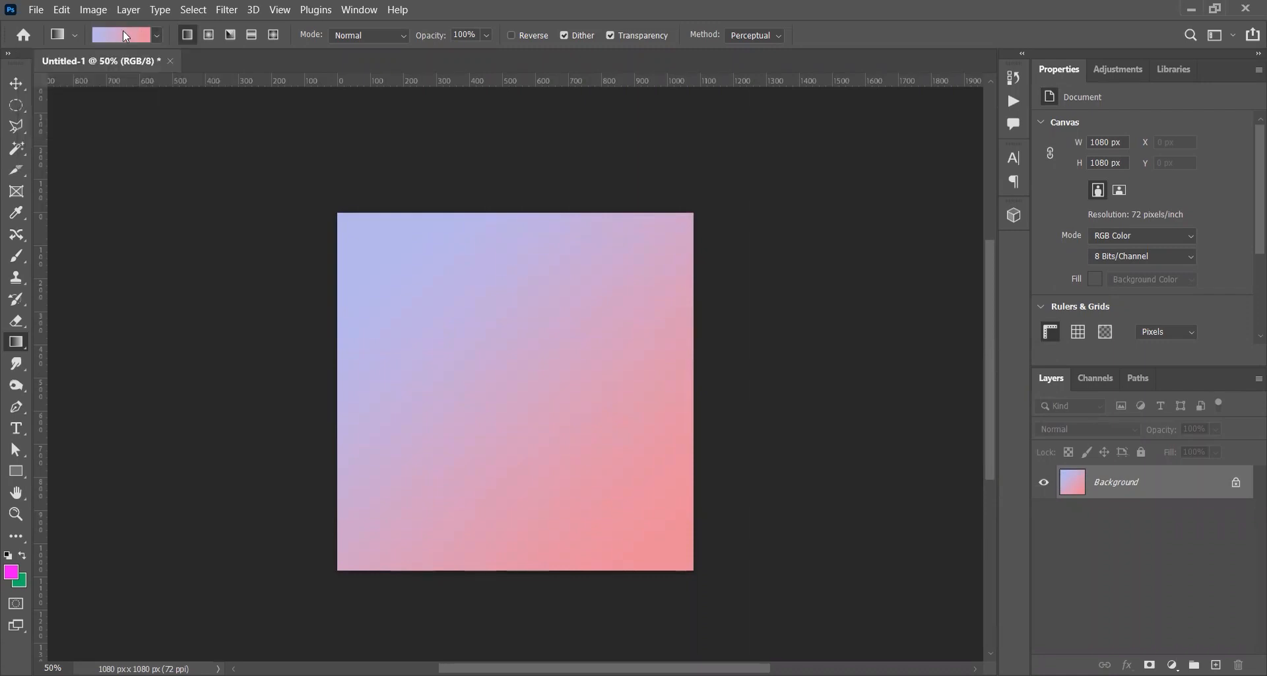
click(126, 35)
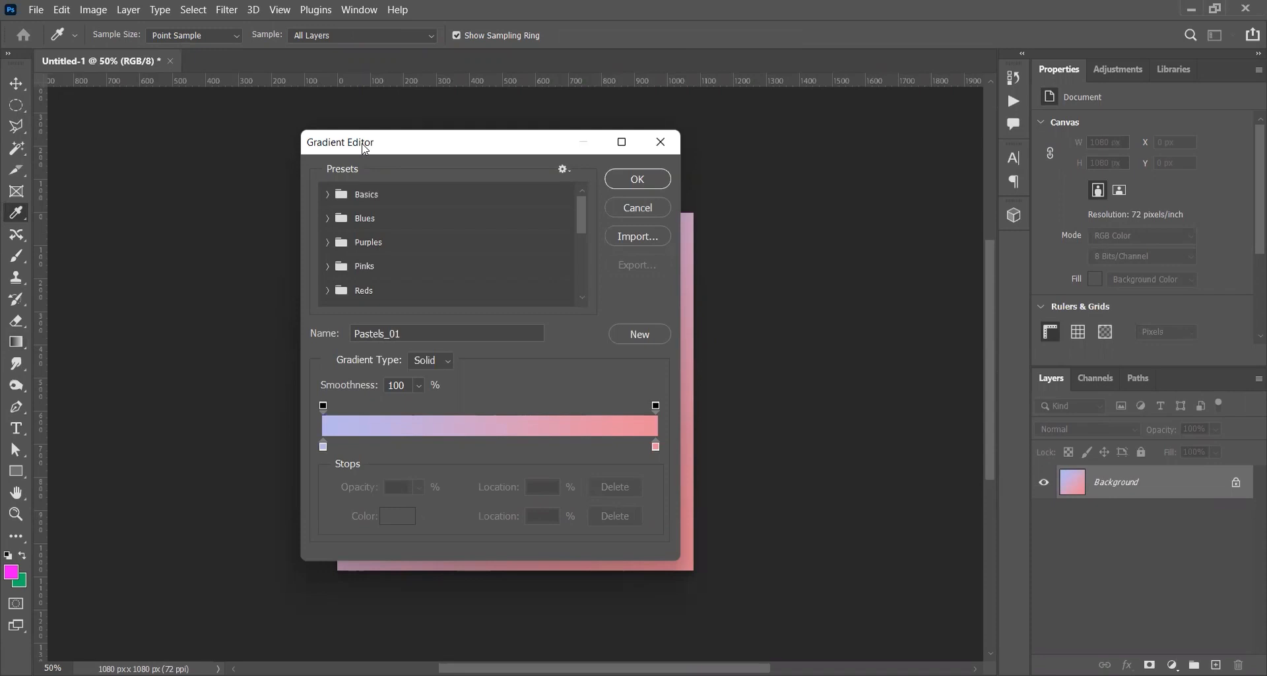
click(322, 446)
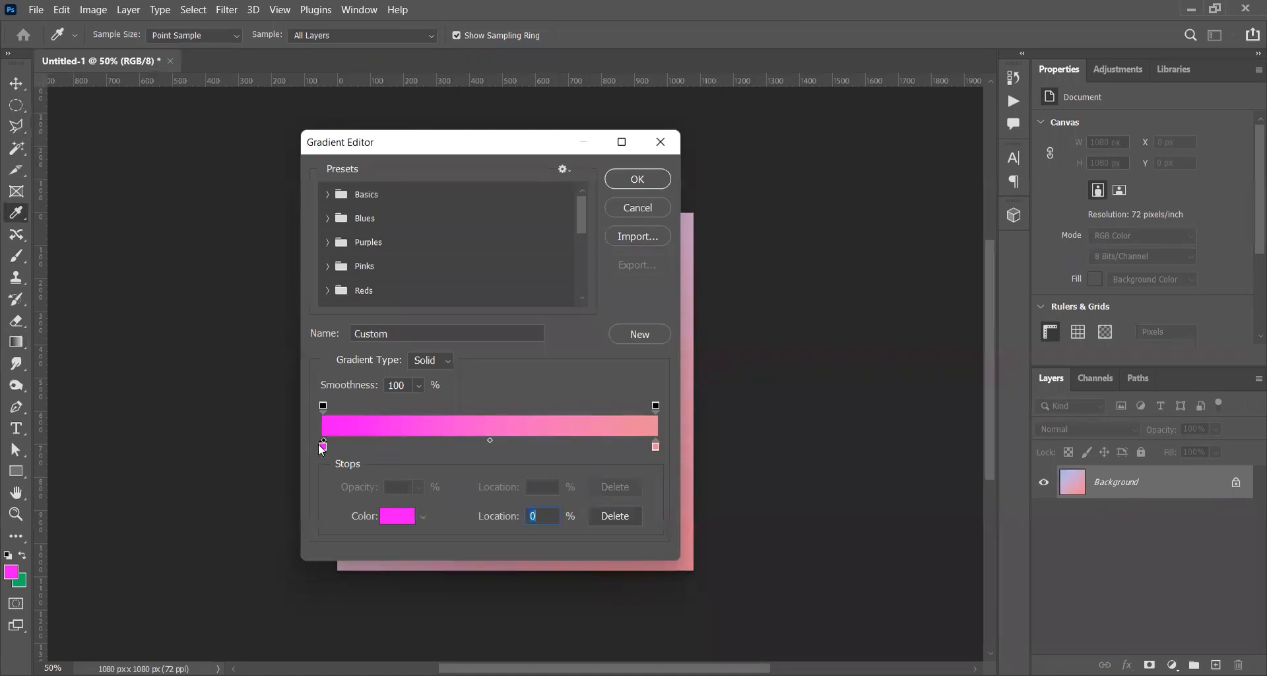
key(ctrl+z)
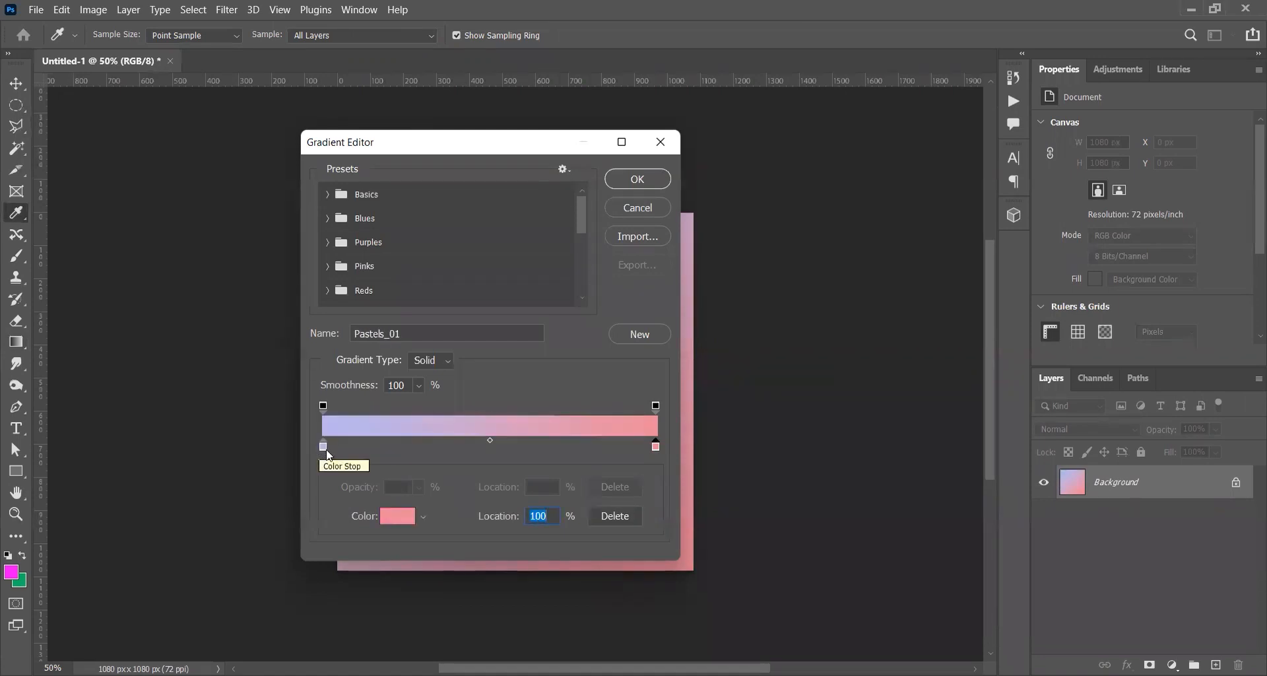
click(322, 445)
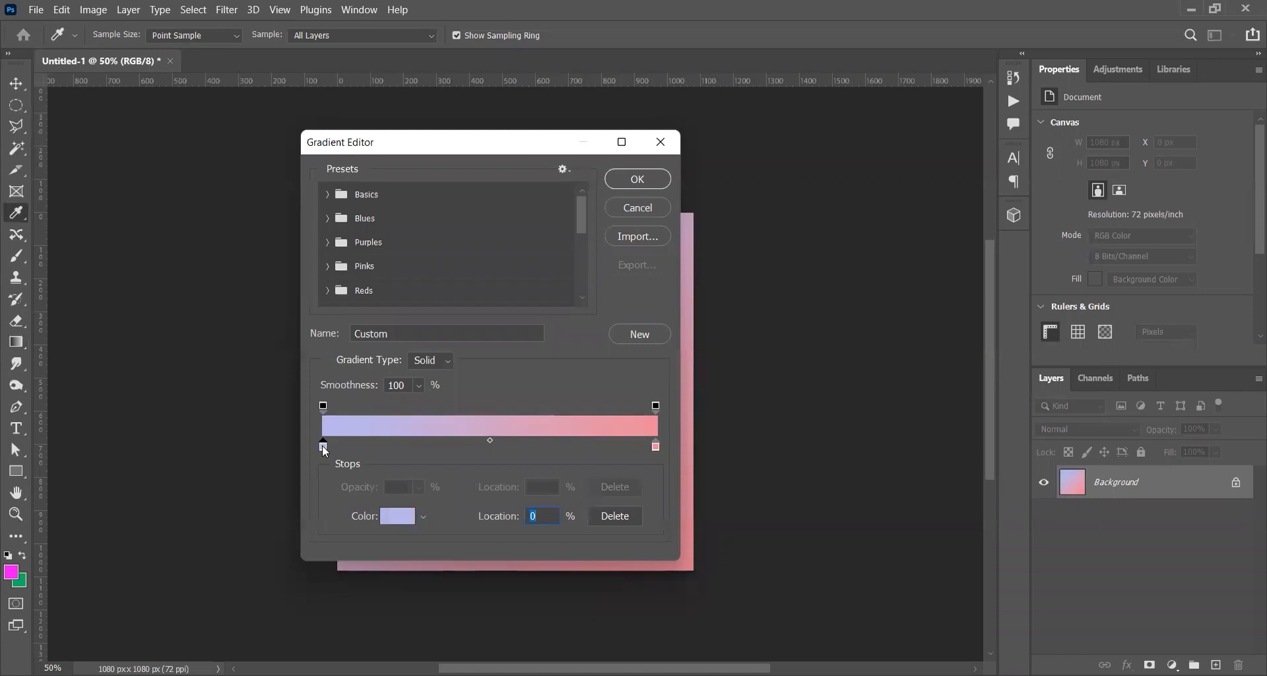
click(397, 515)
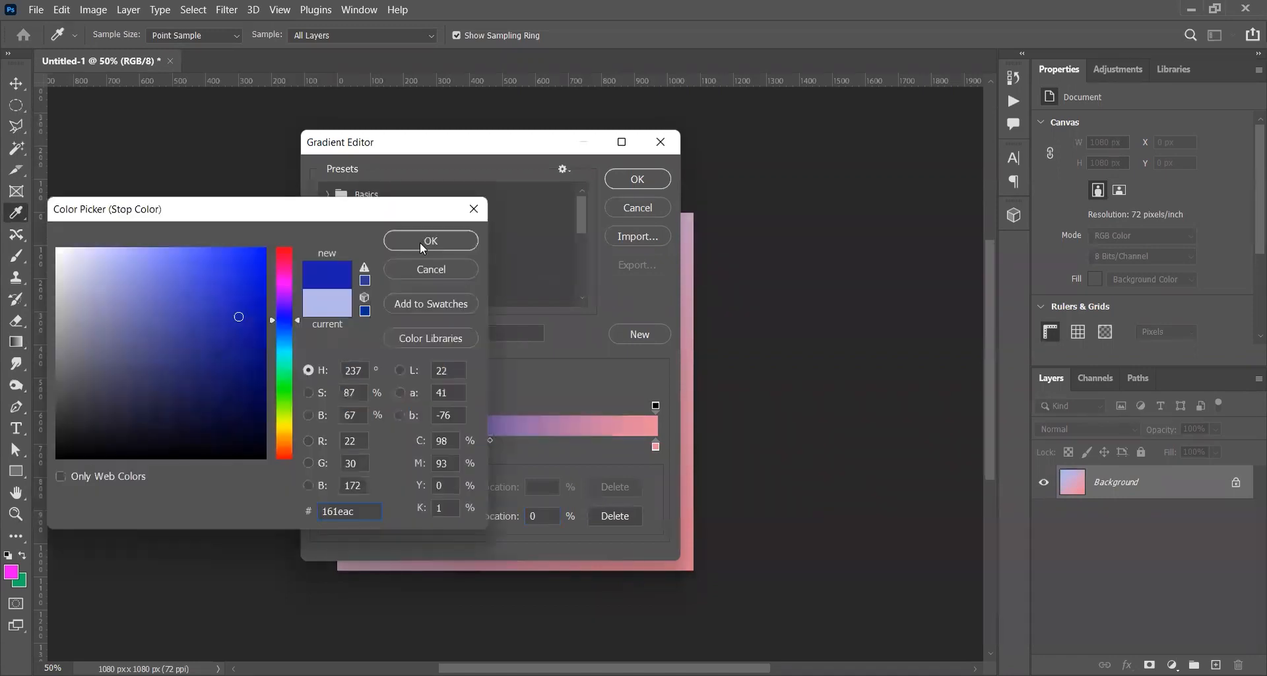
click(425, 243)
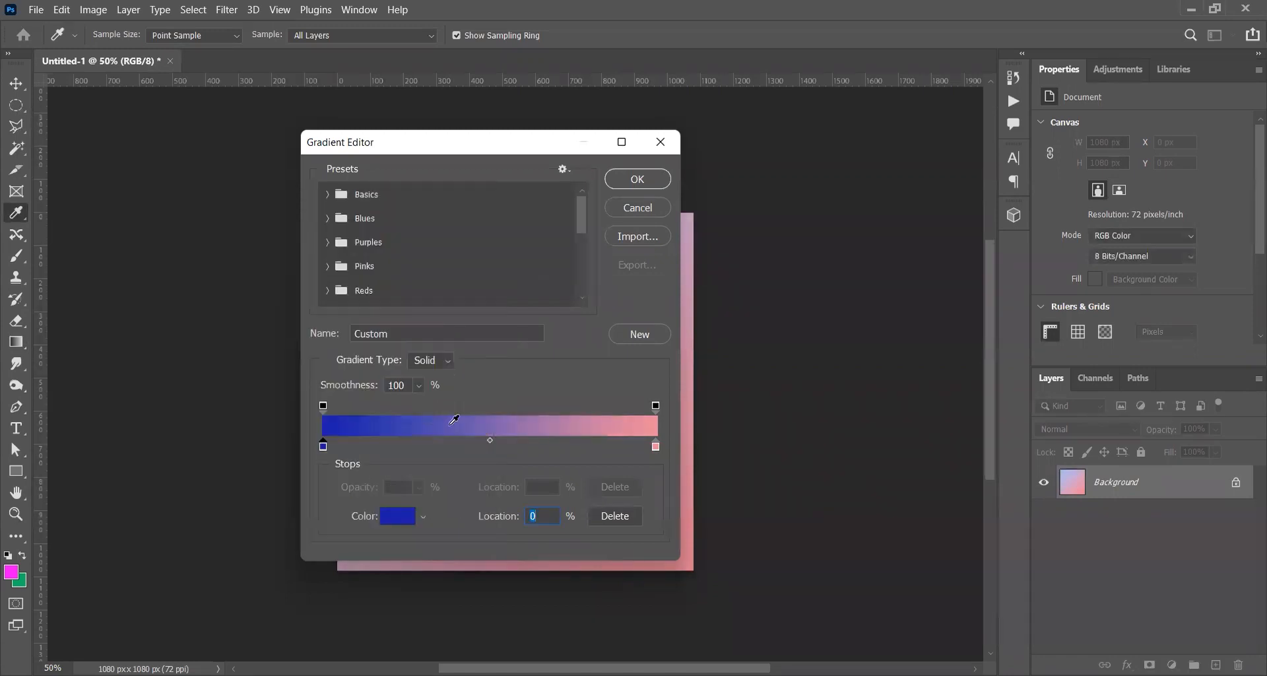
click(635, 179)
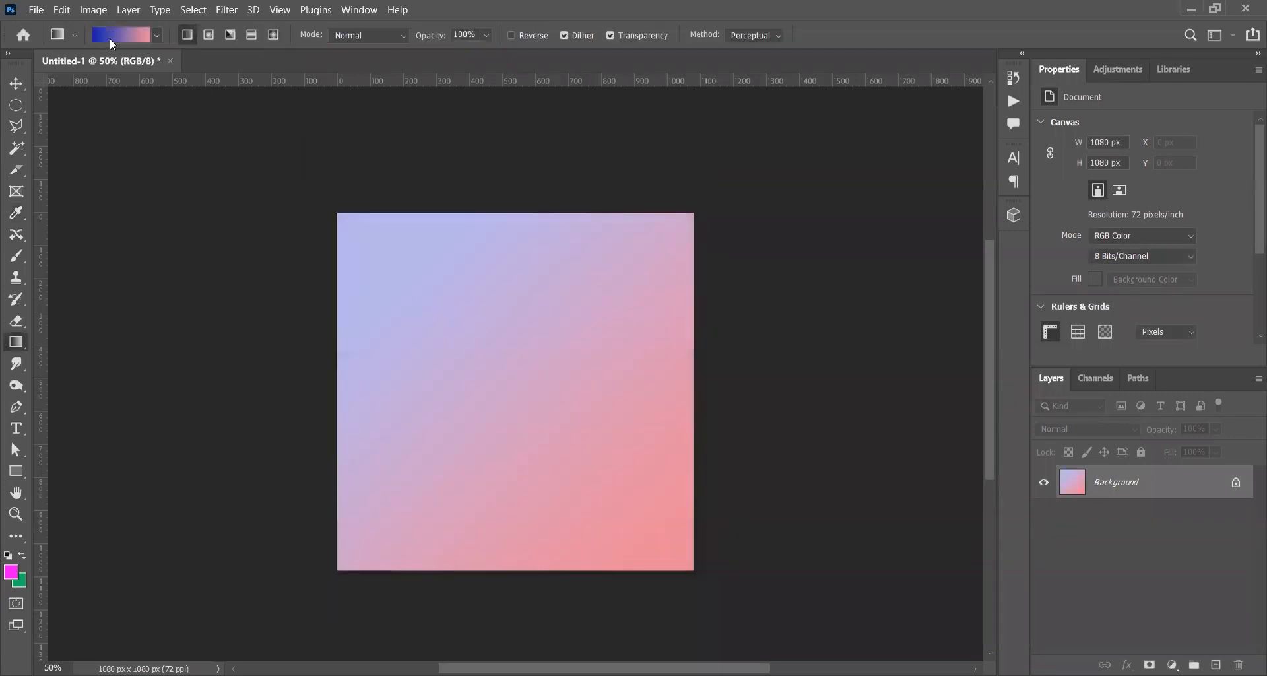
drag(368, 260, 653, 525)
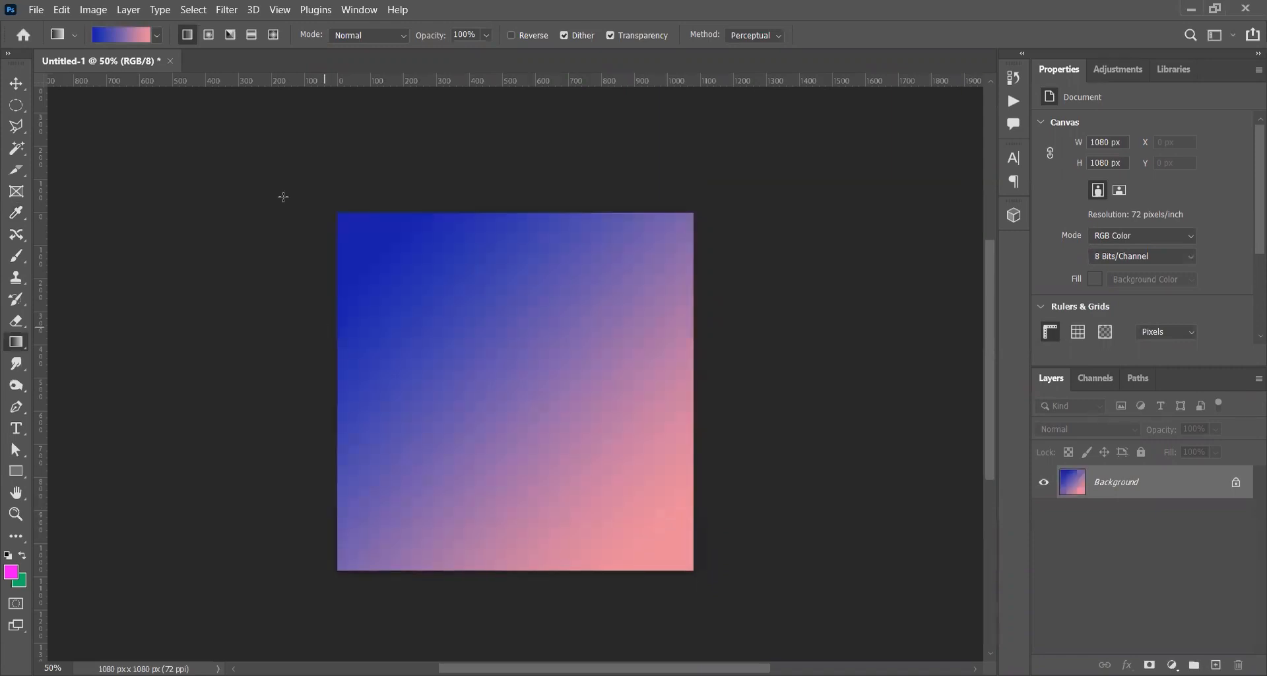
Set the gradient's end colour stop to green #48cc24 and fill the canvas diagonally with the edited gradient.
click(157, 36)
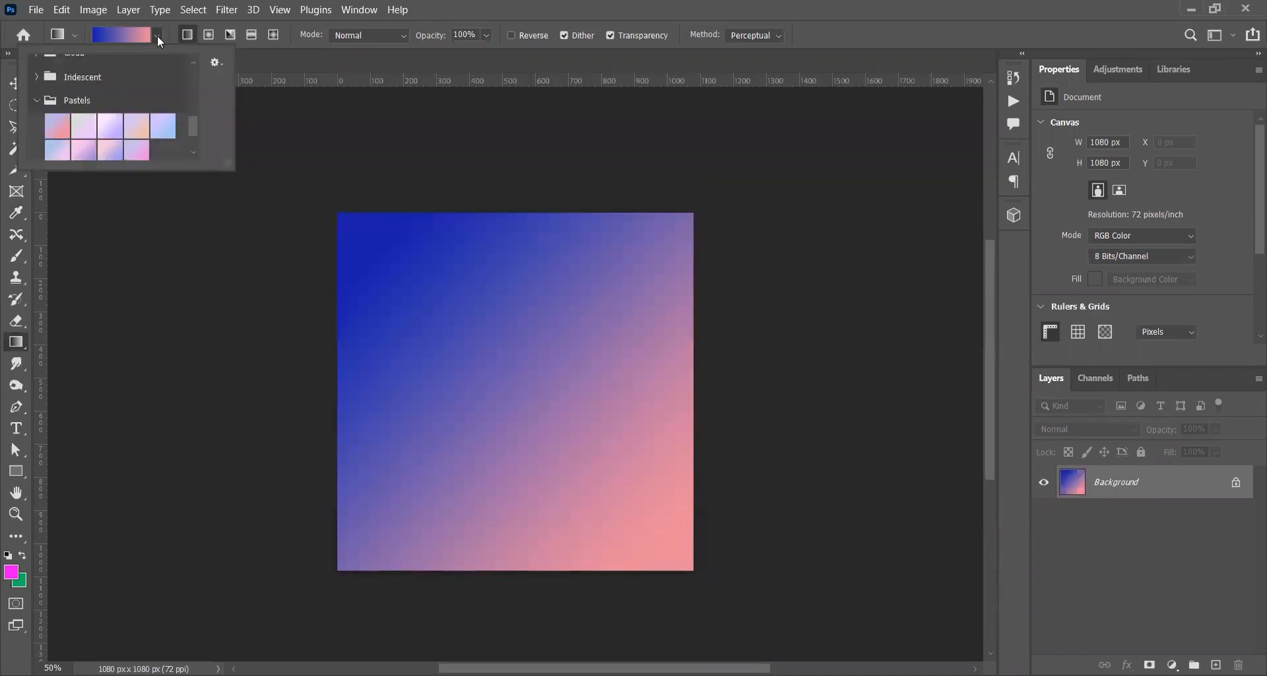
click(130, 36)
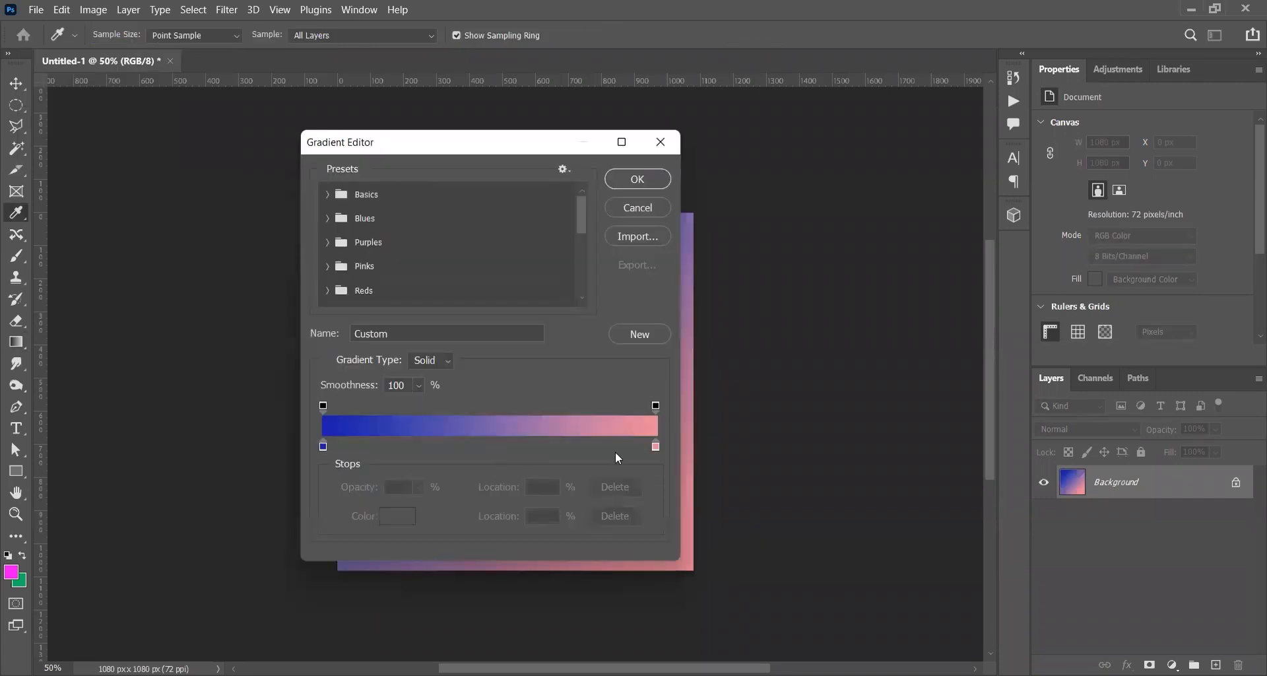
click(655, 446)
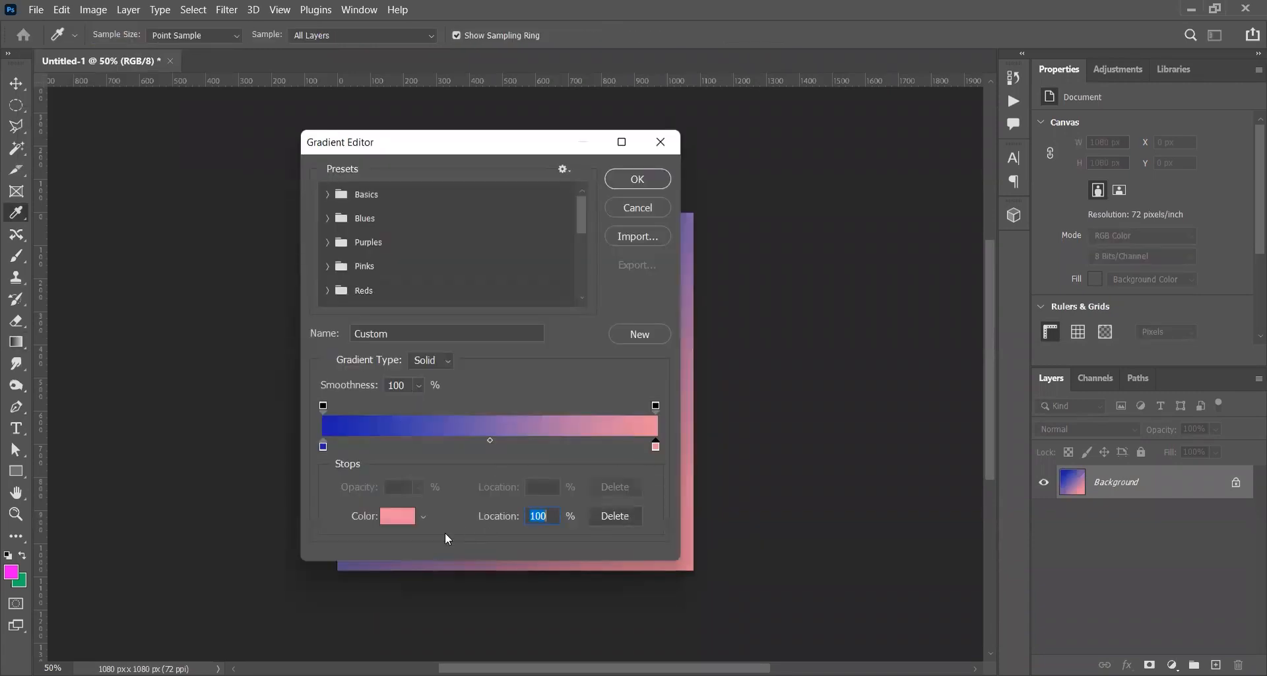
click(397, 516)
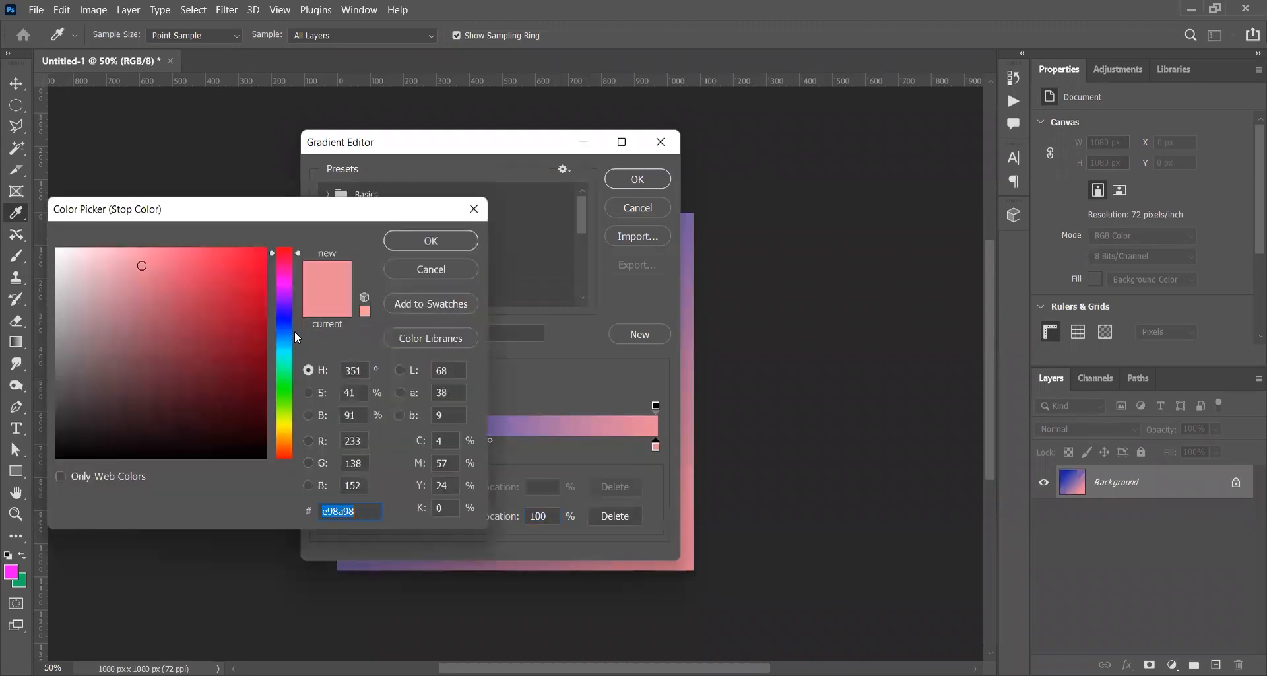
text(2467cc)
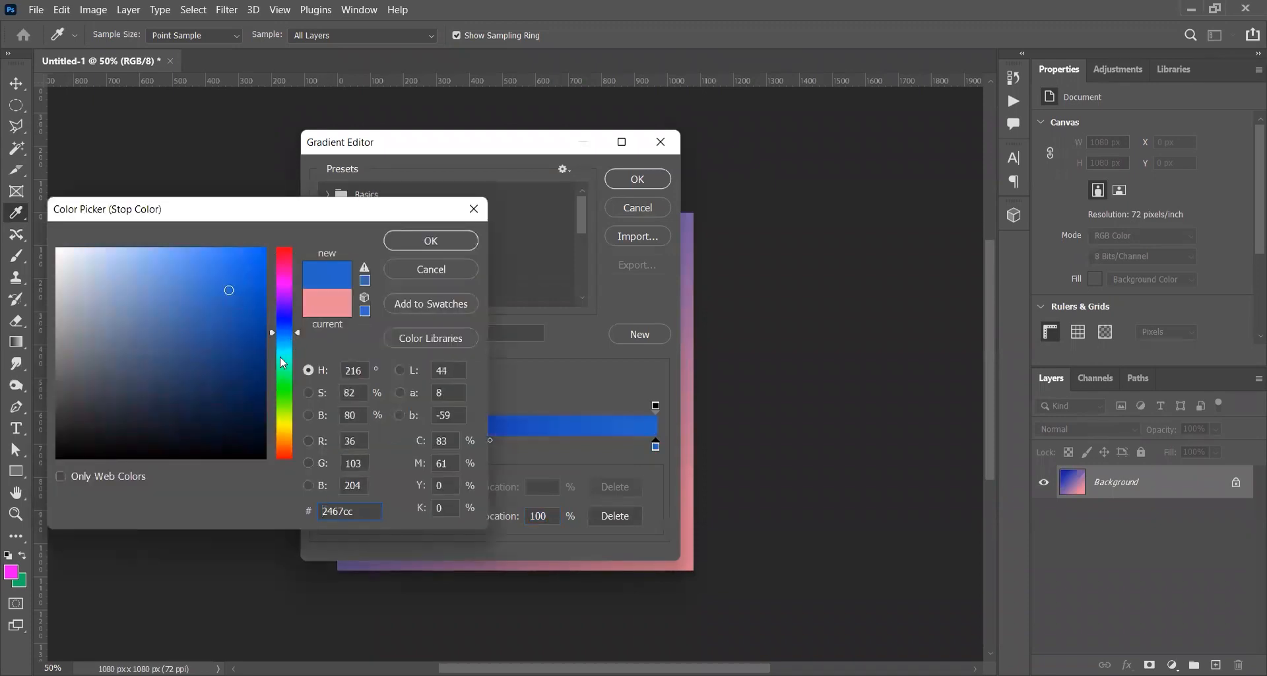
click(275, 396)
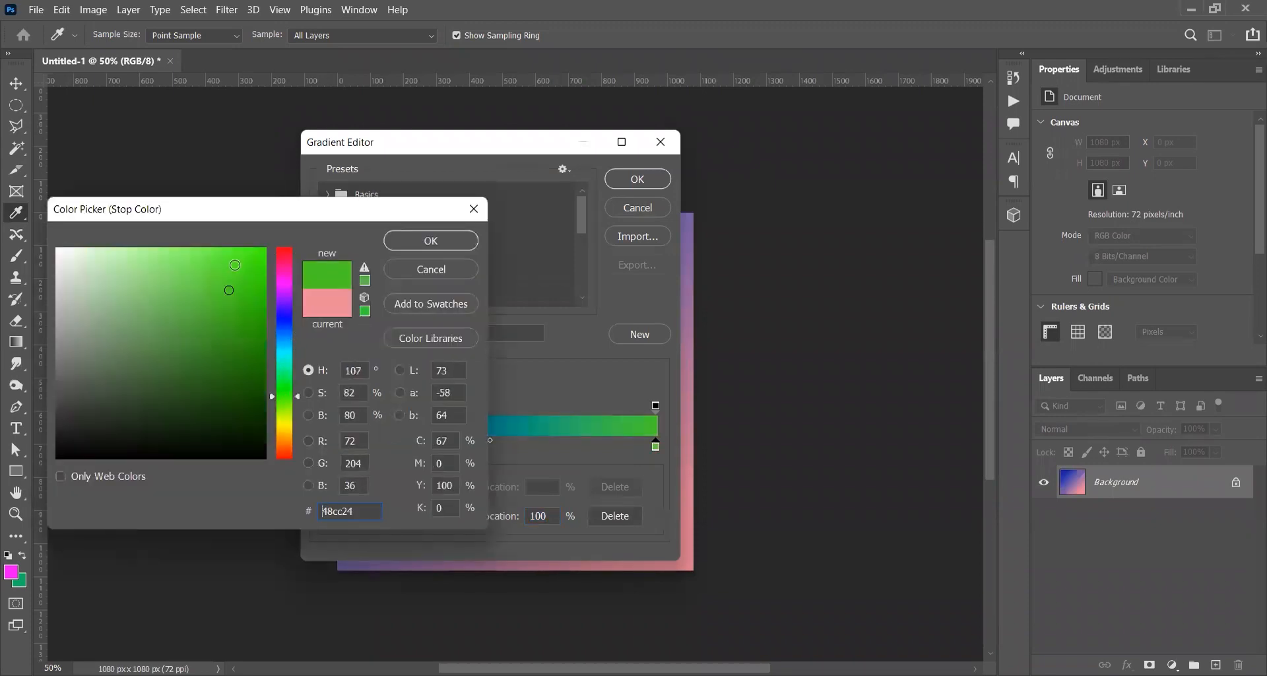
click(398, 241)
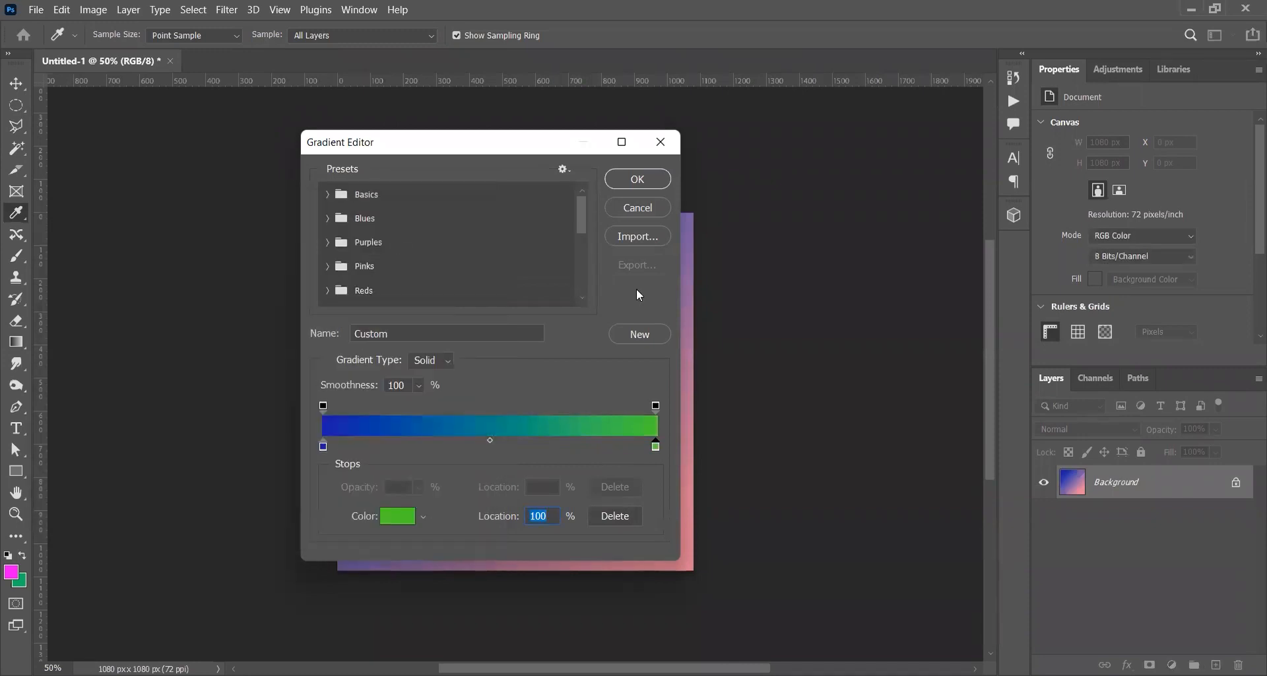
key(Return)
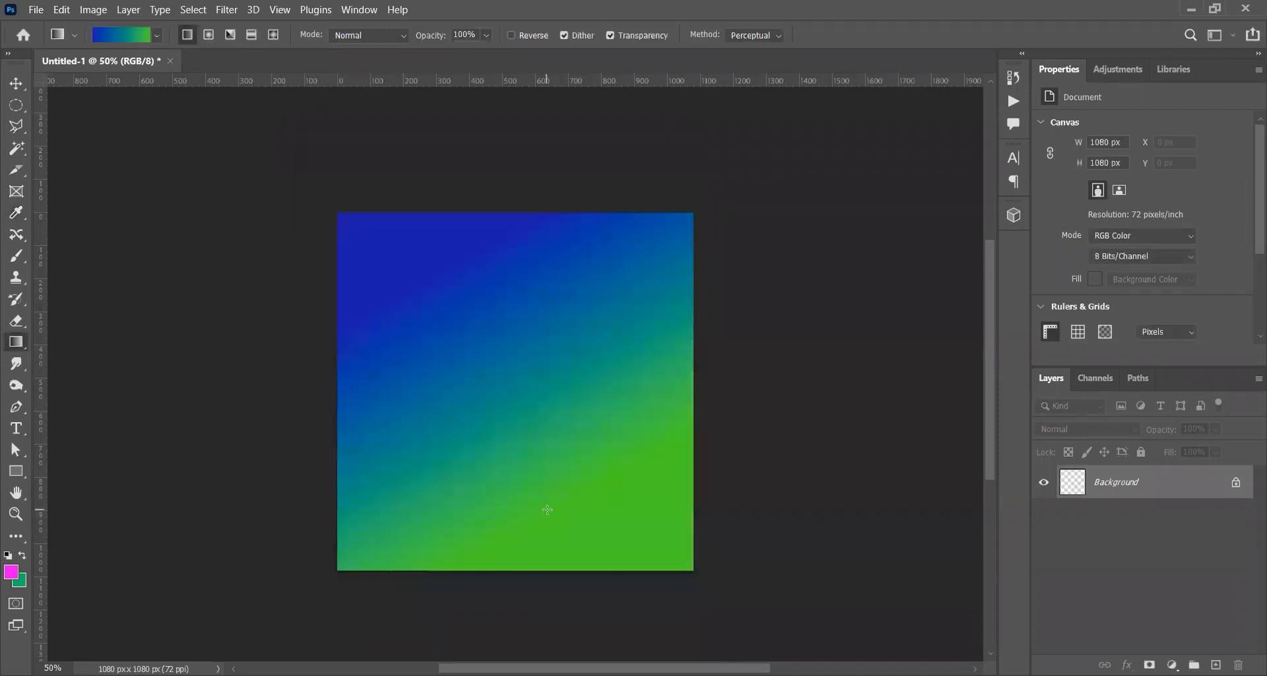
Add a colour stop to the gradient at 37% and set its colour to olive green #92c344.
click(141, 36)
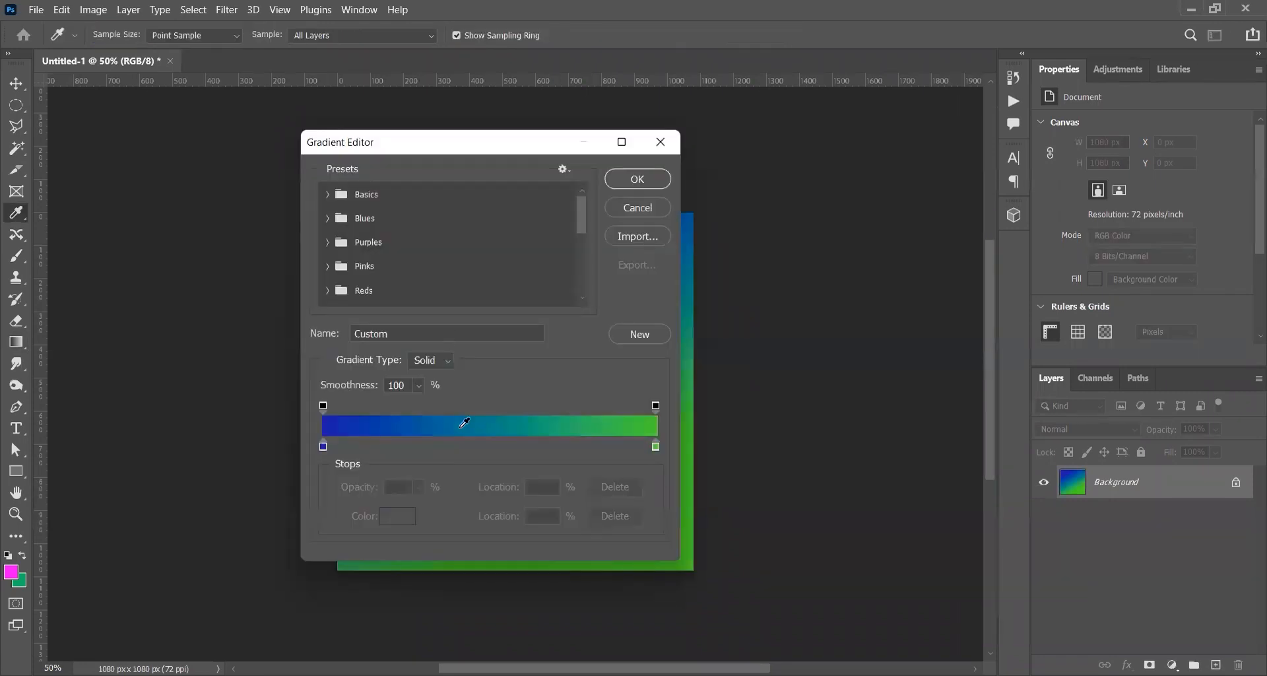
click(448, 449)
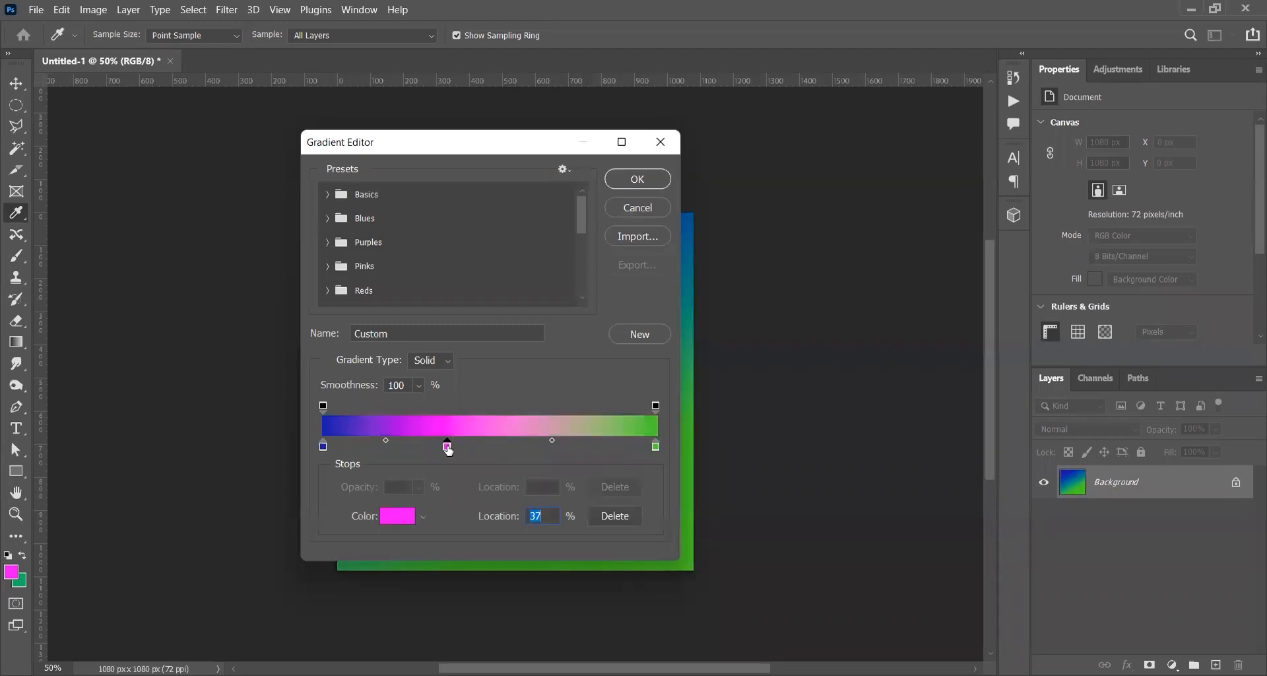
click(398, 515)
text(36bebc)
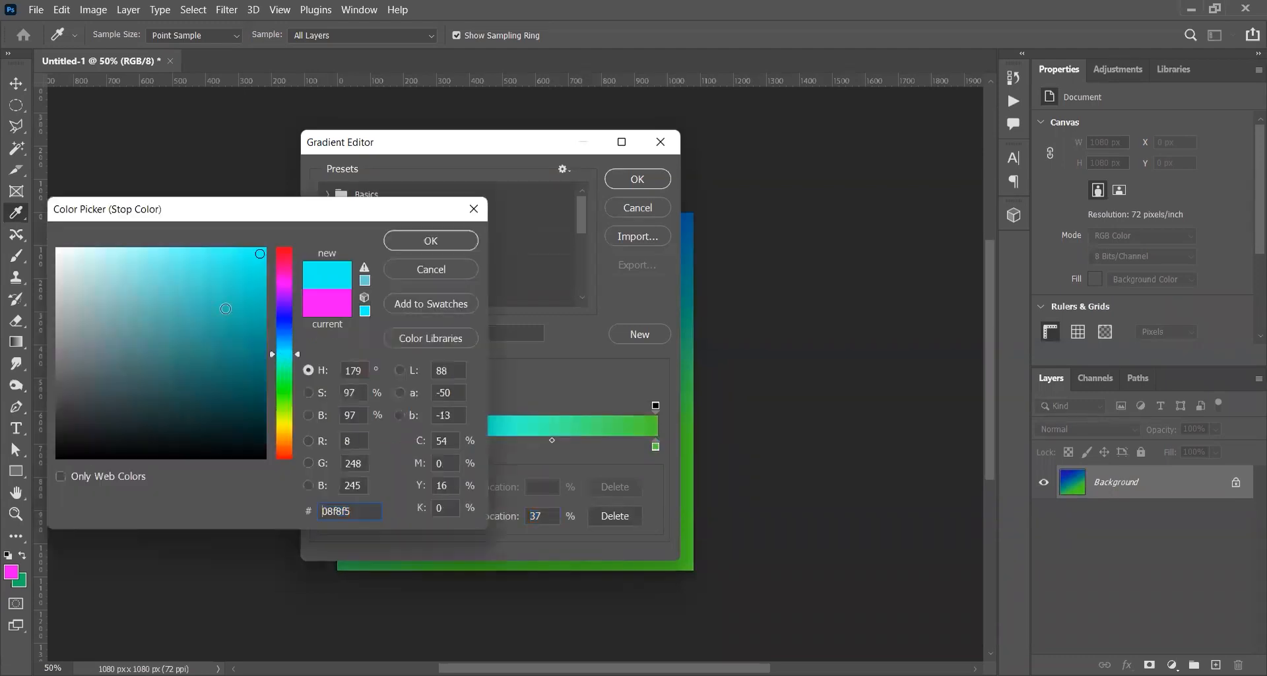
key(ctrl+a)
text(92c344)
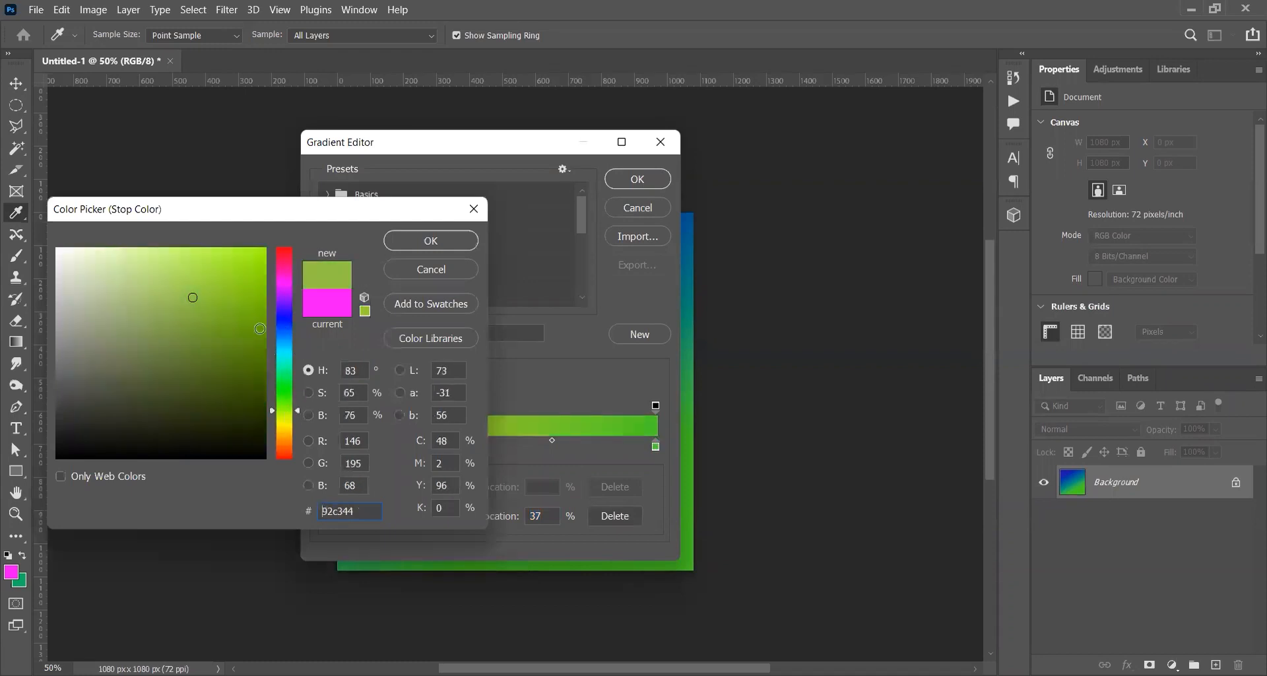
click(396, 240)
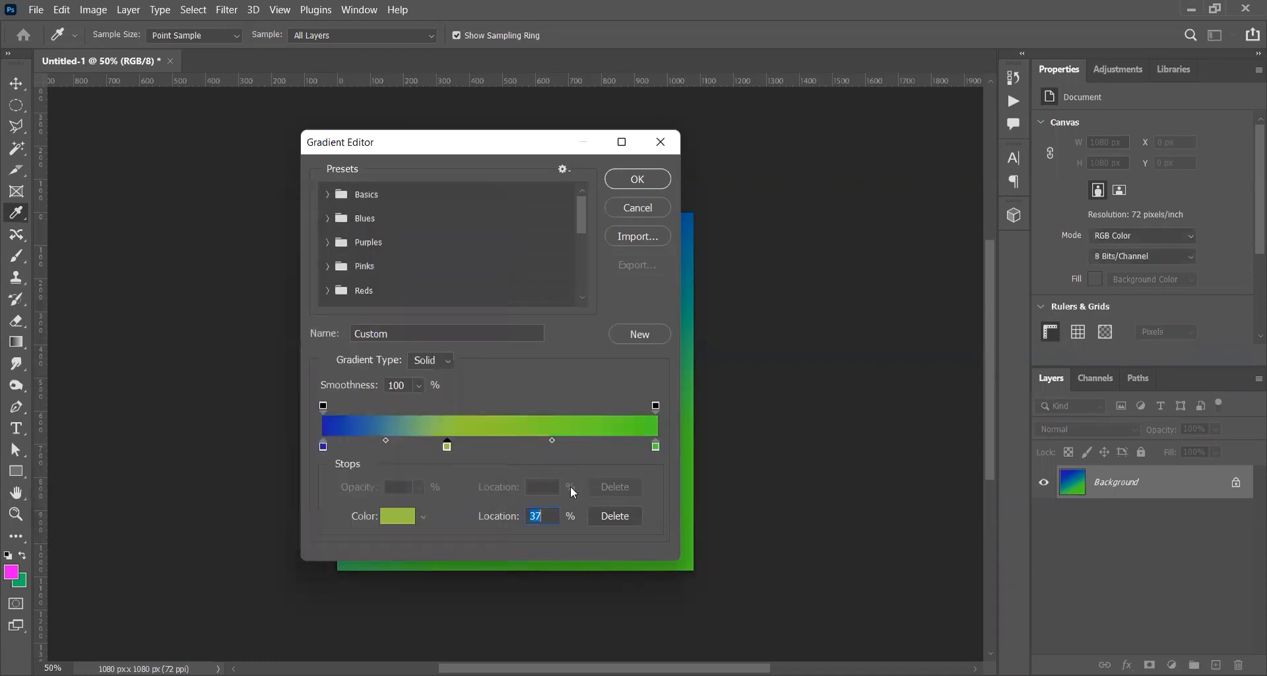
Add another colour stop to the gradient at 65% and set its colour to bright pink.
click(541, 448)
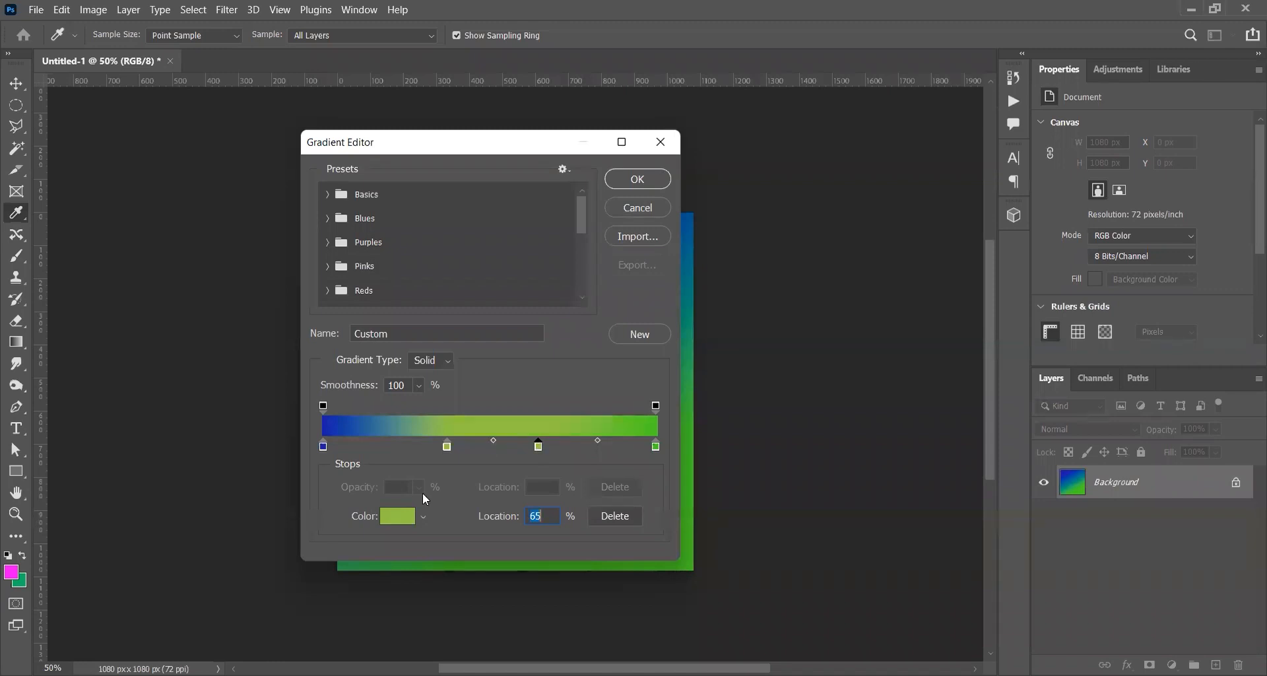
click(399, 517)
click(448, 271)
click(401, 521)
click(271, 267)
click(249, 249)
click(419, 240)
Move the olive green colour stop to 32% and the pink colour stop to about 66%.
click(447, 446)
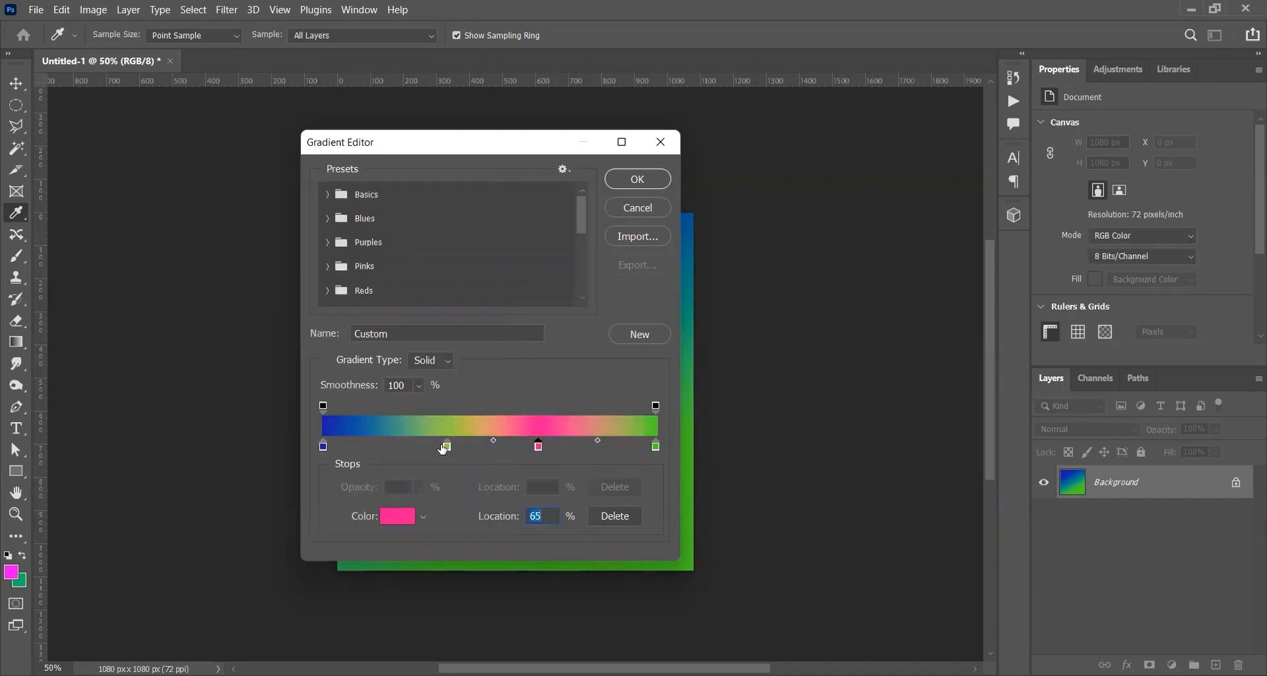
mouse_move(447, 446)
mouse_down()
mouse_move(393, 446)
mouse_move(473, 445)
mouse_move(428, 446)
mouse_up()
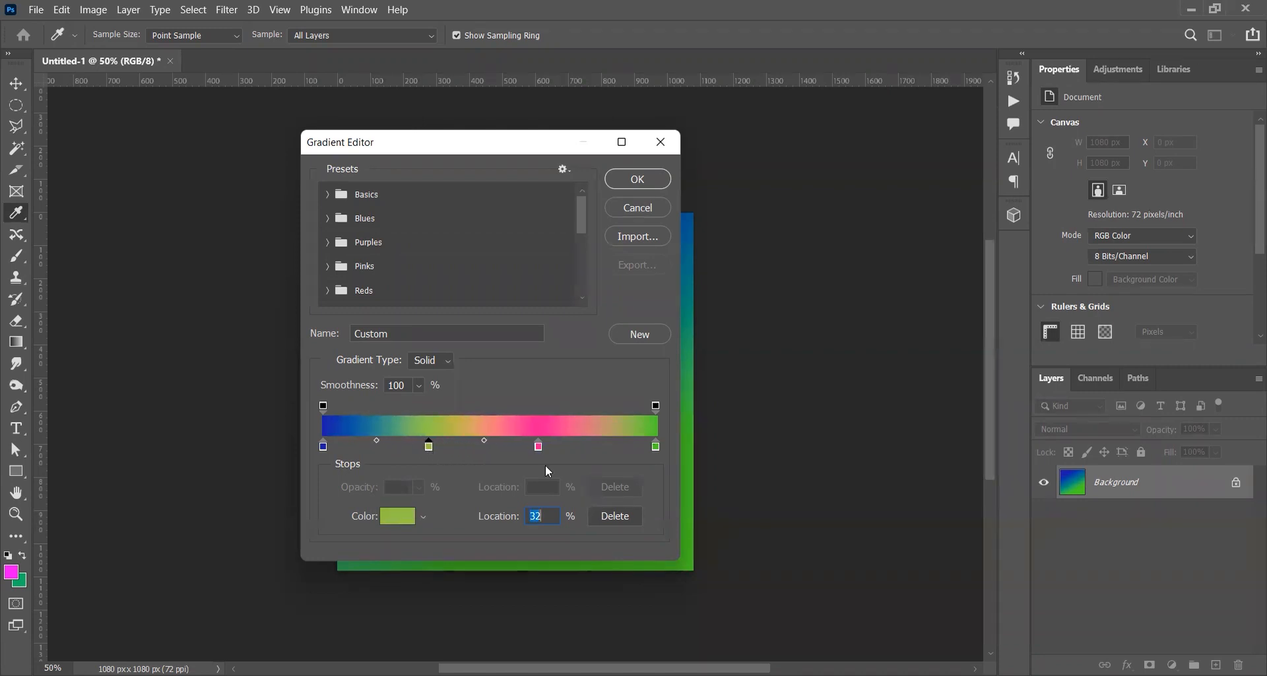
mouse_move(538, 446)
mouse_down()
mouse_move(571, 446)
mouse_move(554, 447)
mouse_up()
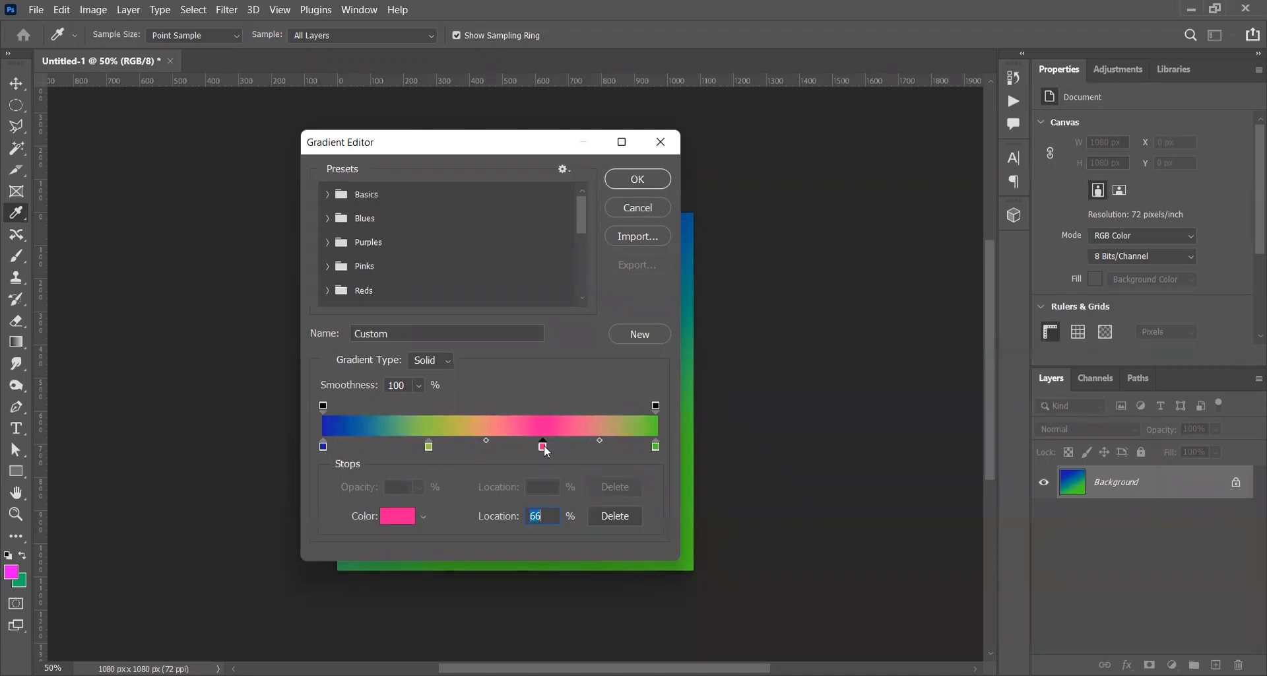
Apply the edited four-colour gradient and fill the canvas with it diagonally from upper-left to lower-right.
click(637, 180)
drag(399, 283, 612, 512)
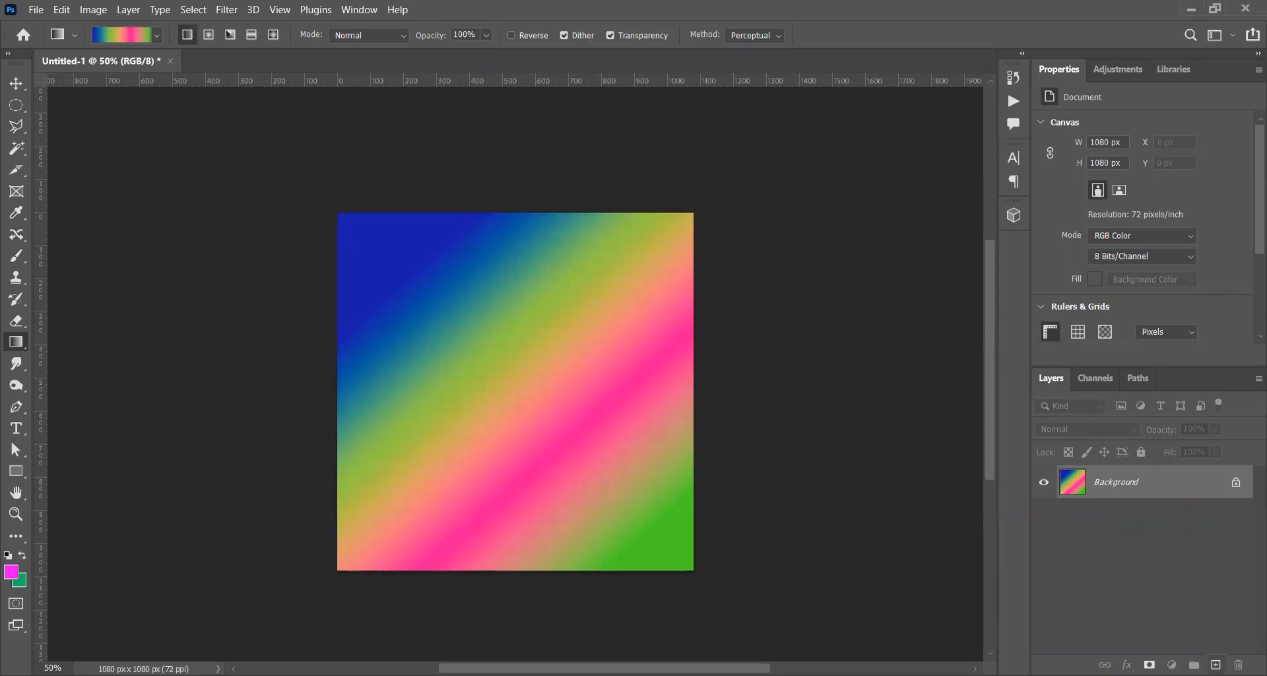
Duplicate the gradient background, scale the copy about its centre to about 998 px square and rotate it a quarter turn counterclockwise.
key(ctrl+j)
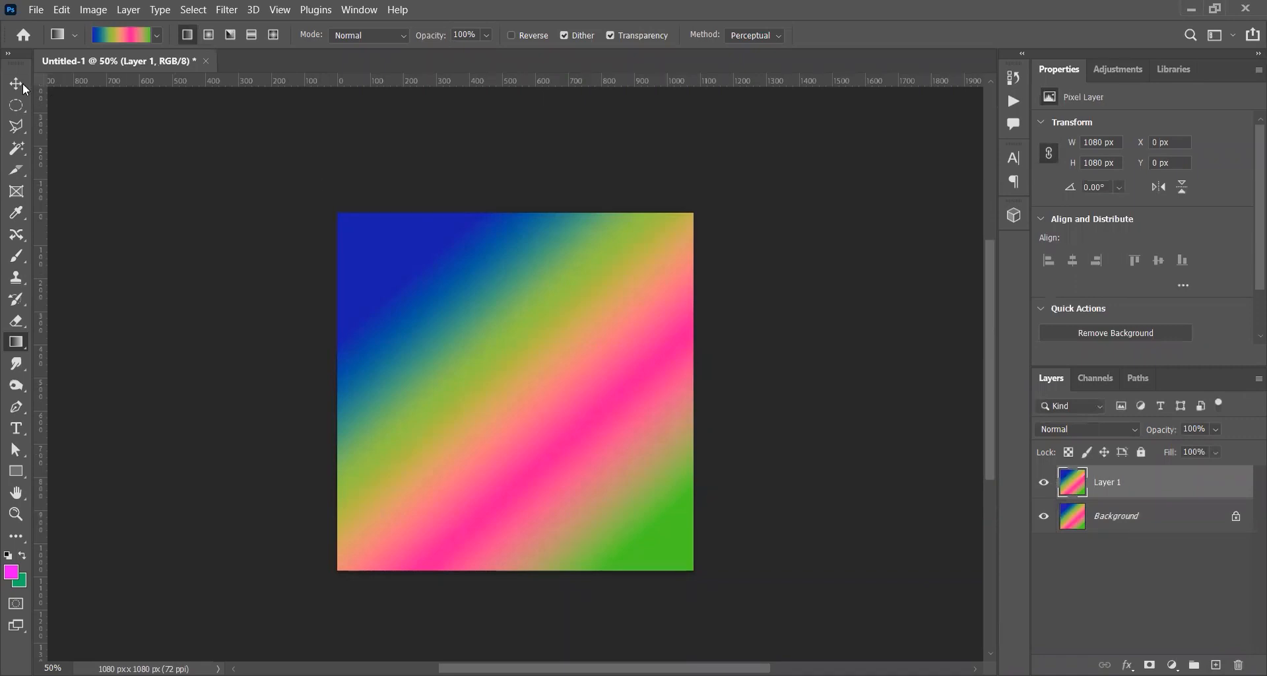
key(v)
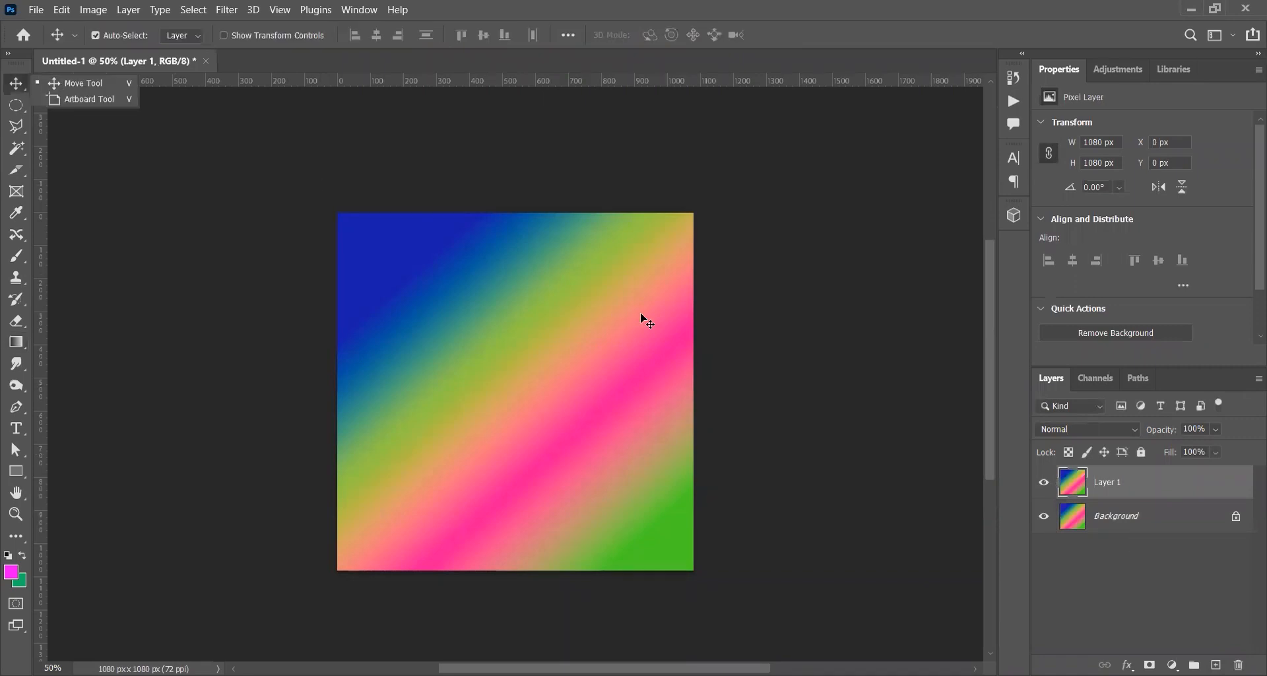
key(ctrl+t)
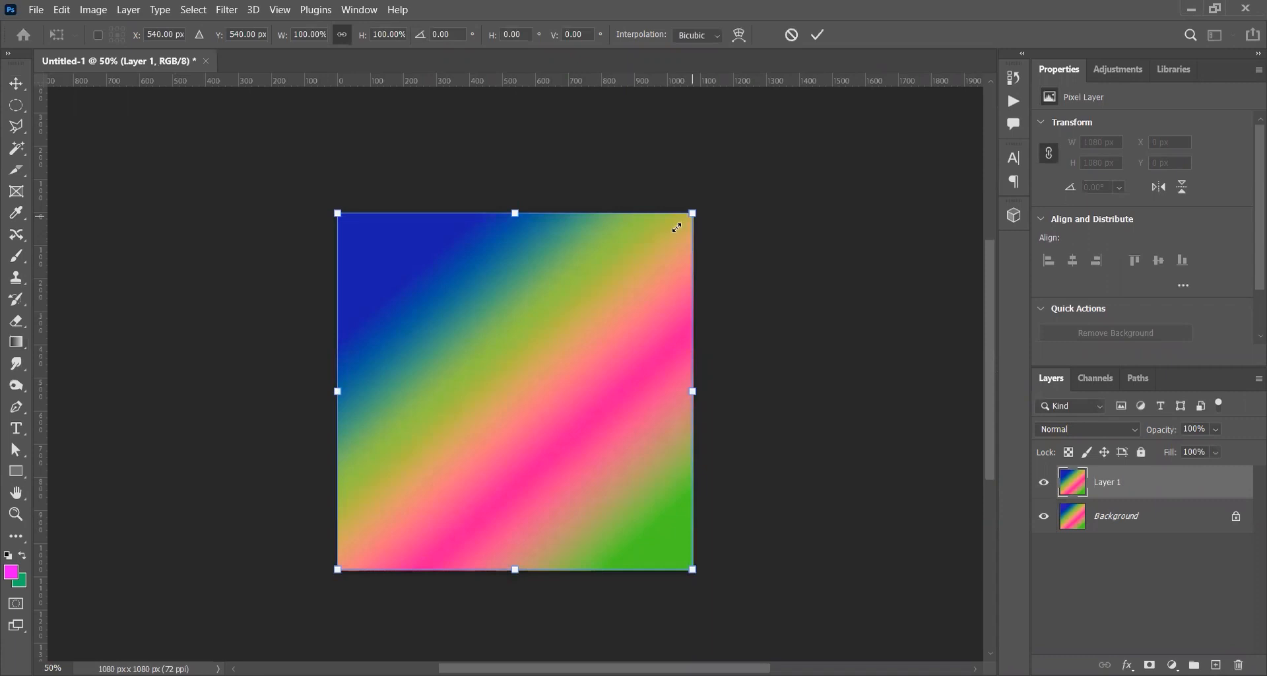
drag(677, 228, 679, 226)
key(Return)
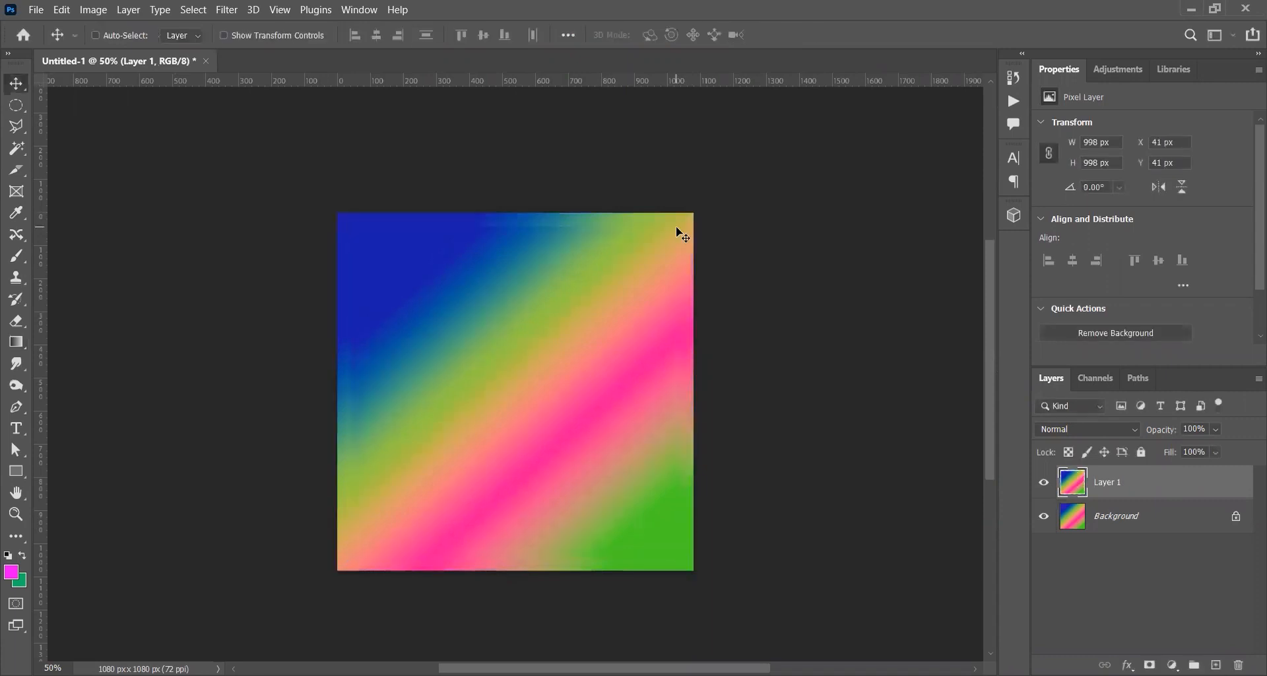
key(ctrl+t)
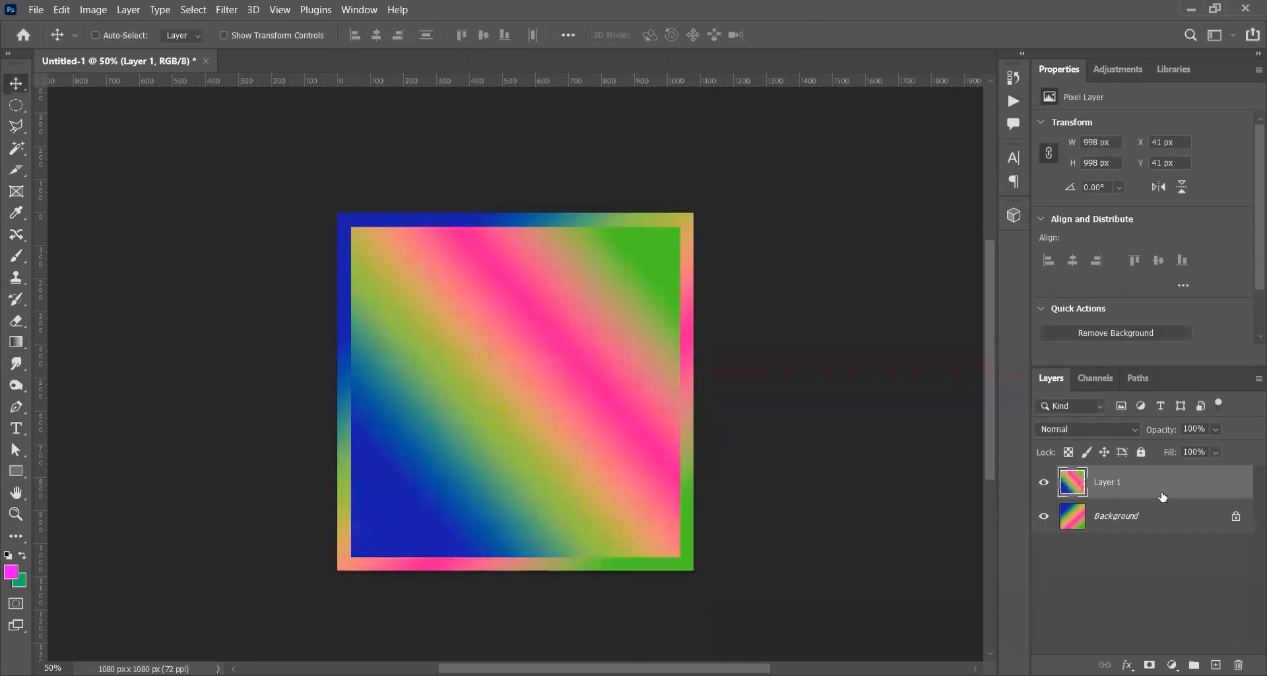
Duplicate Layer 1, scale the copy about its centre to about 904 px square and rotate it a quarter turn counterclockwise.
key(ctrl+j)
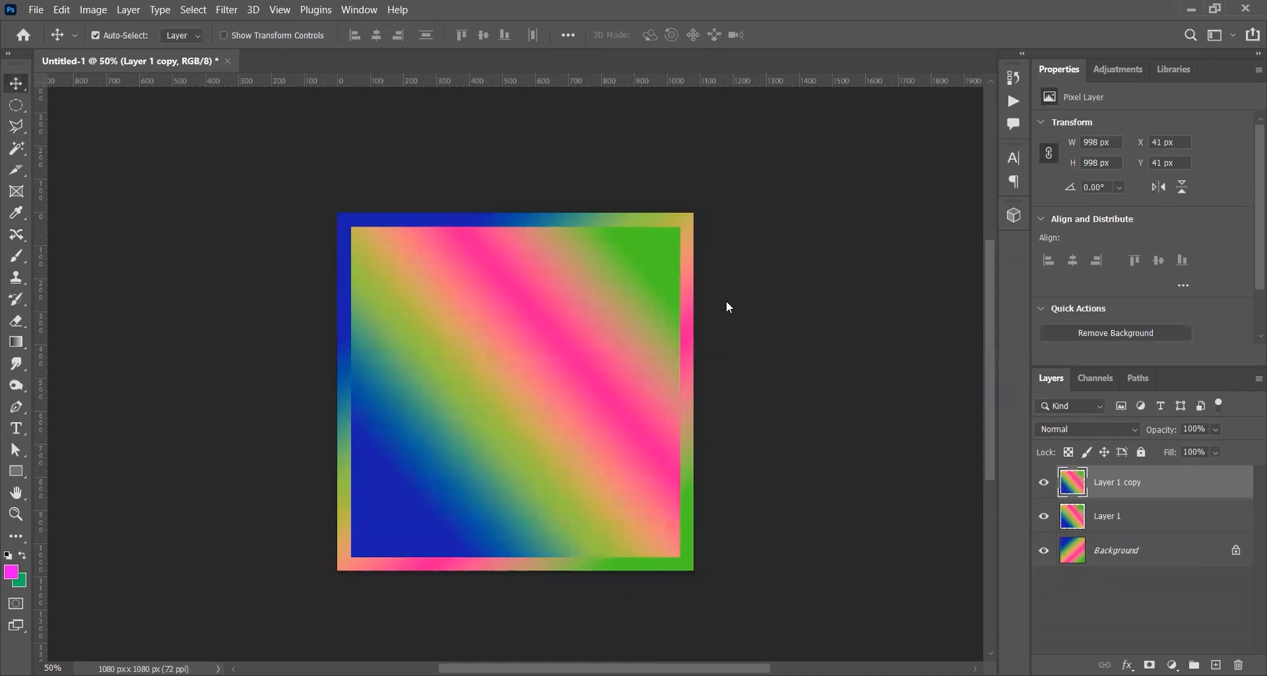
key(ctrl+t)
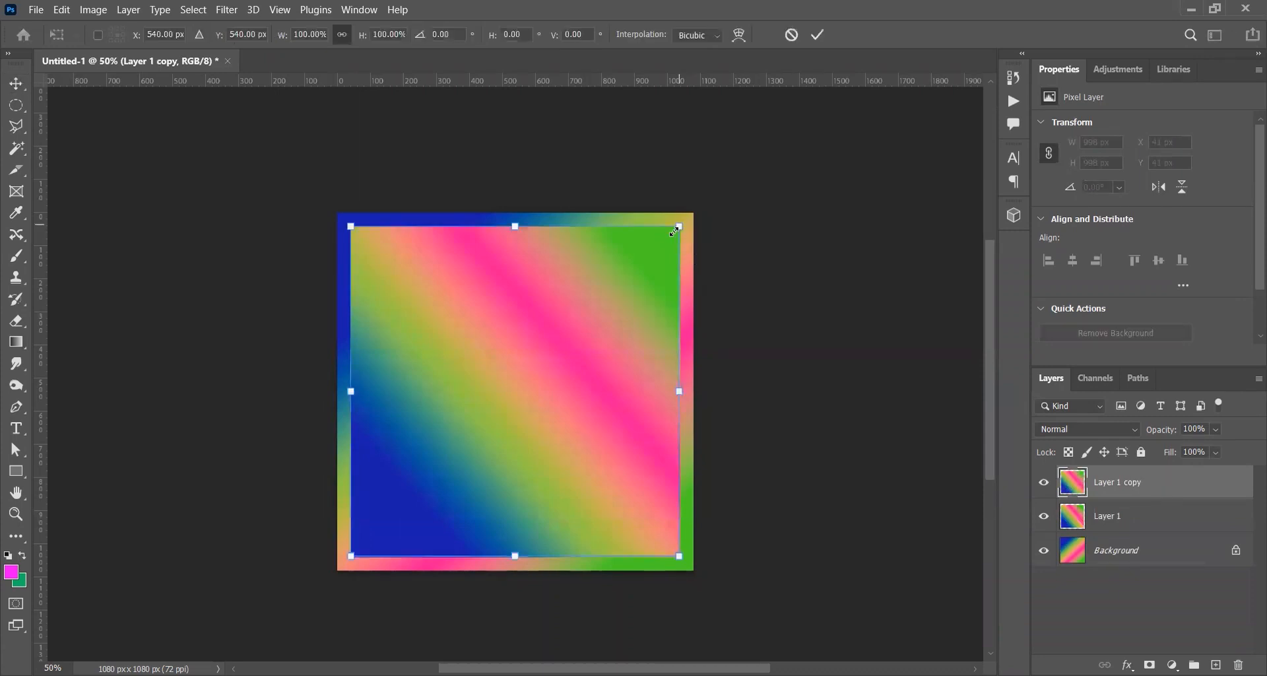
drag(664, 240, 662, 241)
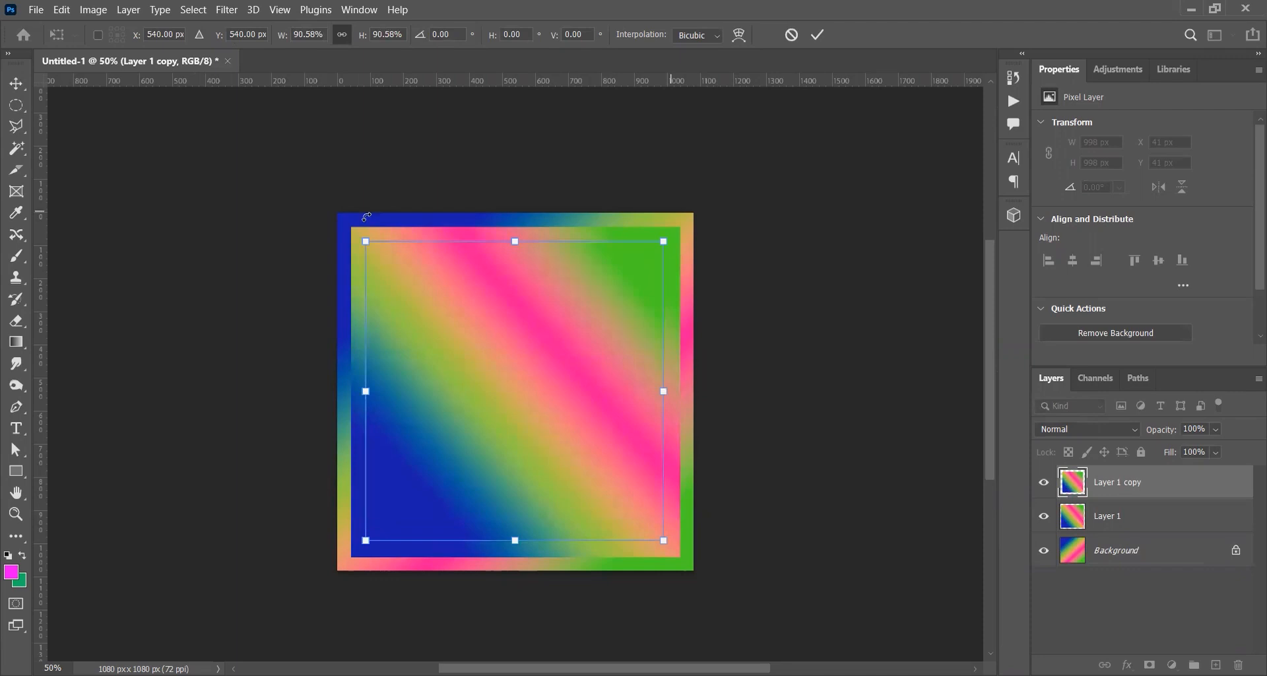
key(Return)
Duplicate the innermost square again, scale it about its centre to about 816 px and rotate it a quarter turn counterclockwise.
key(ctrl+j)
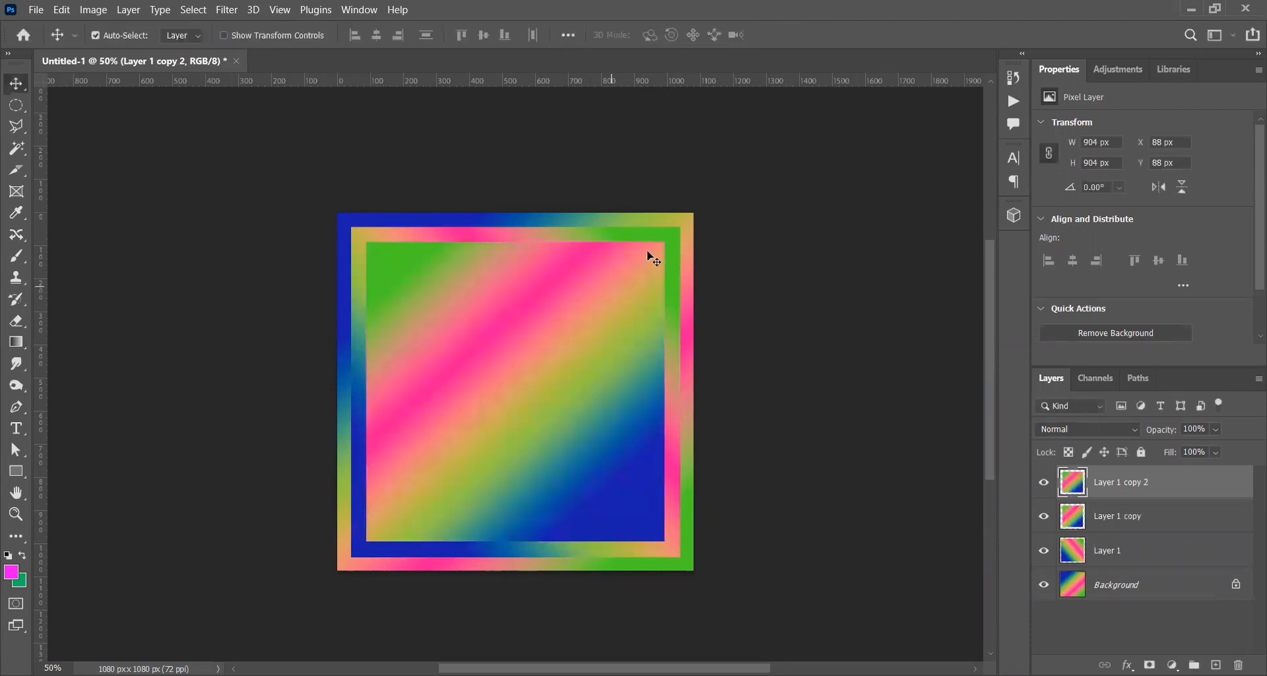
key(ctrl+t)
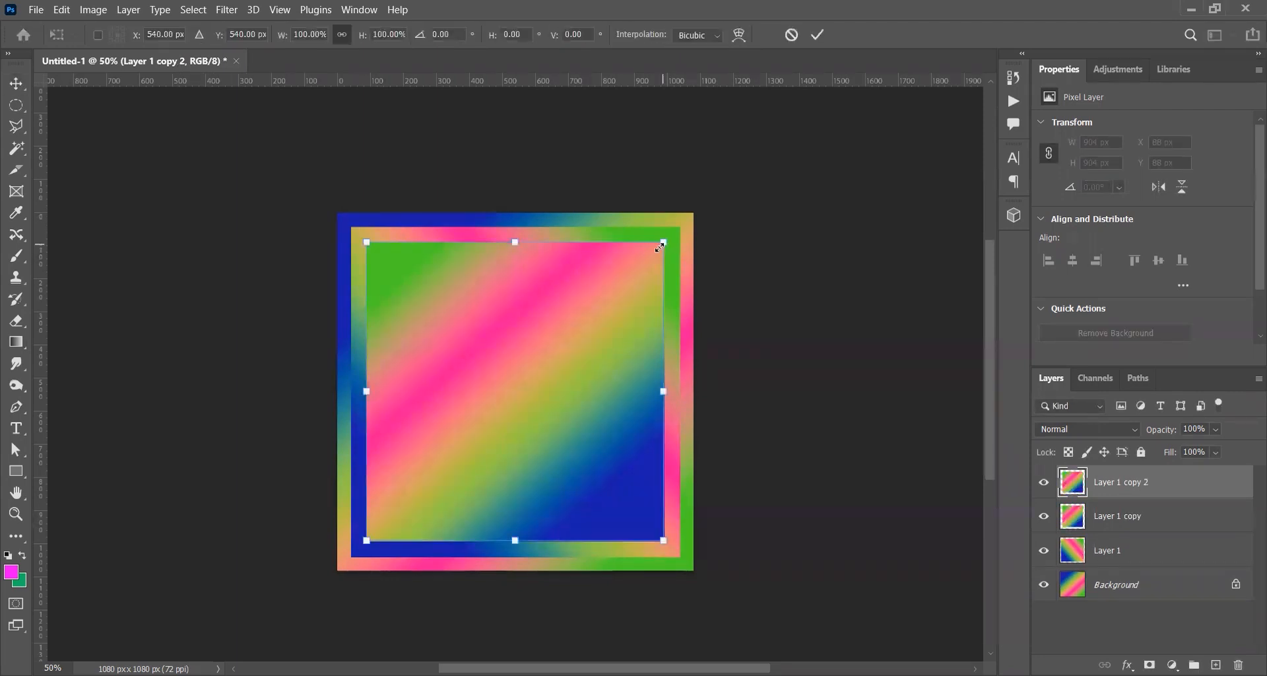
drag(649, 255, 634, 269)
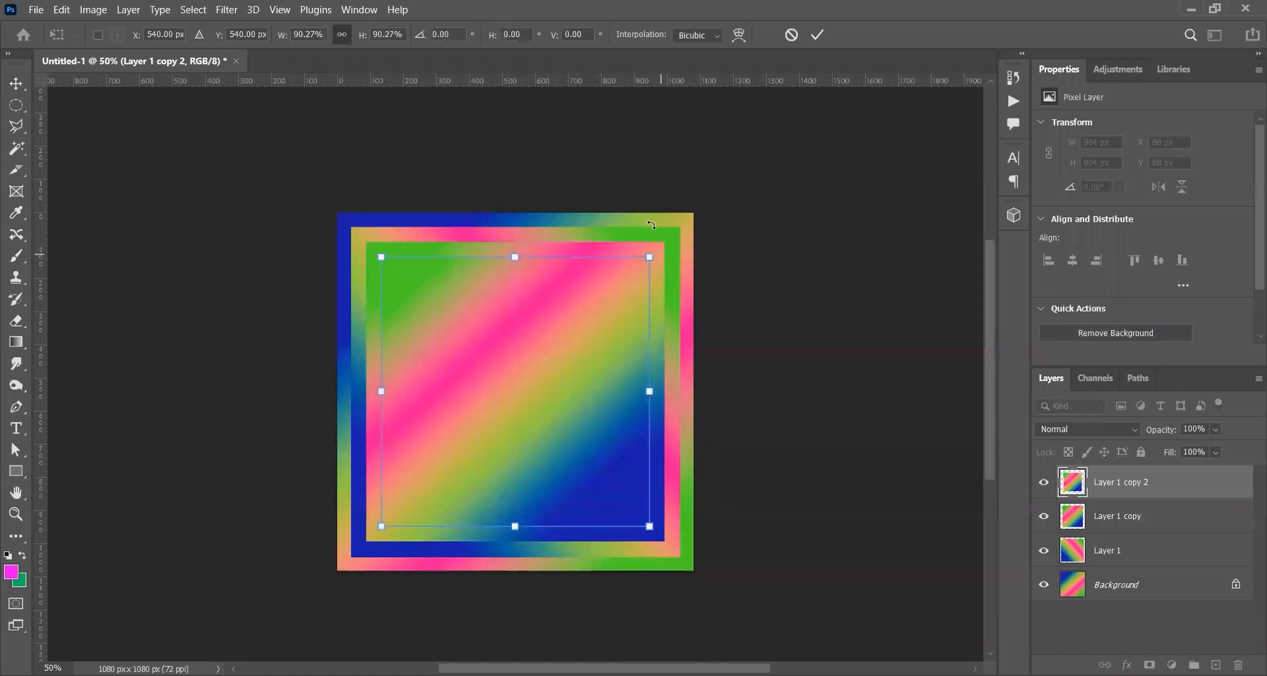
double_click(627, 410)
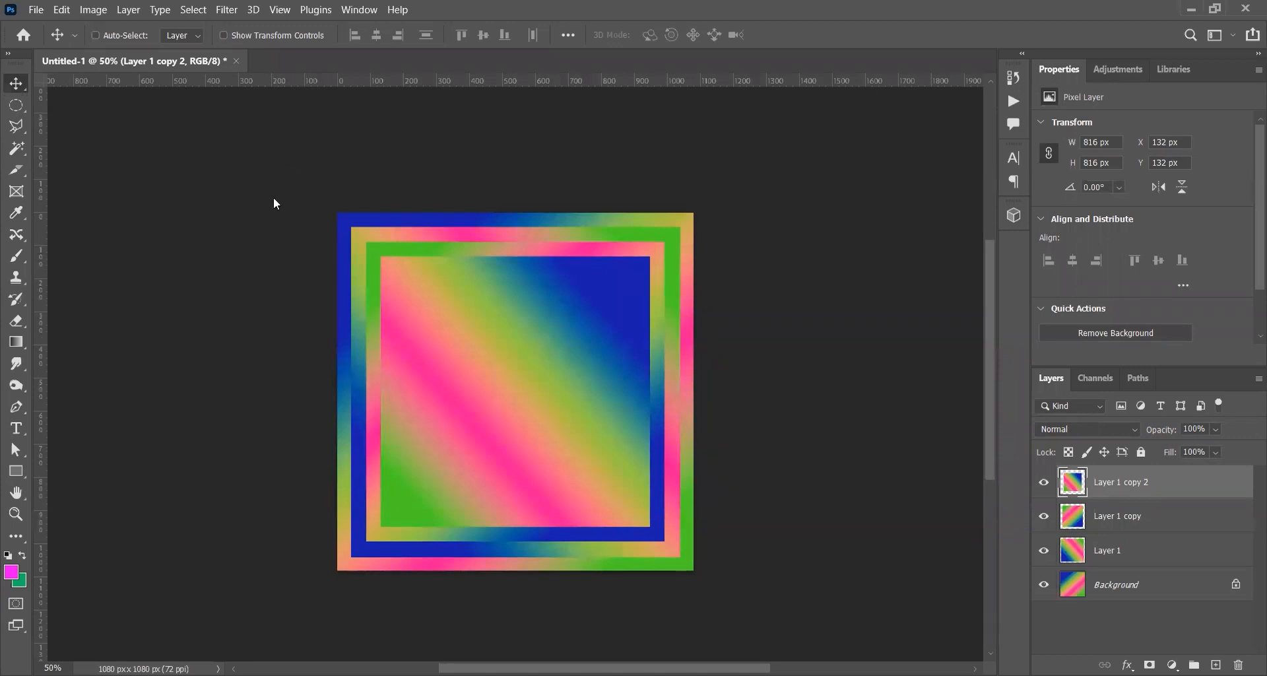
Add a second olive green colour stop to the custom gradient, placing the two olive stops at about 9% and 47%.
key(g)
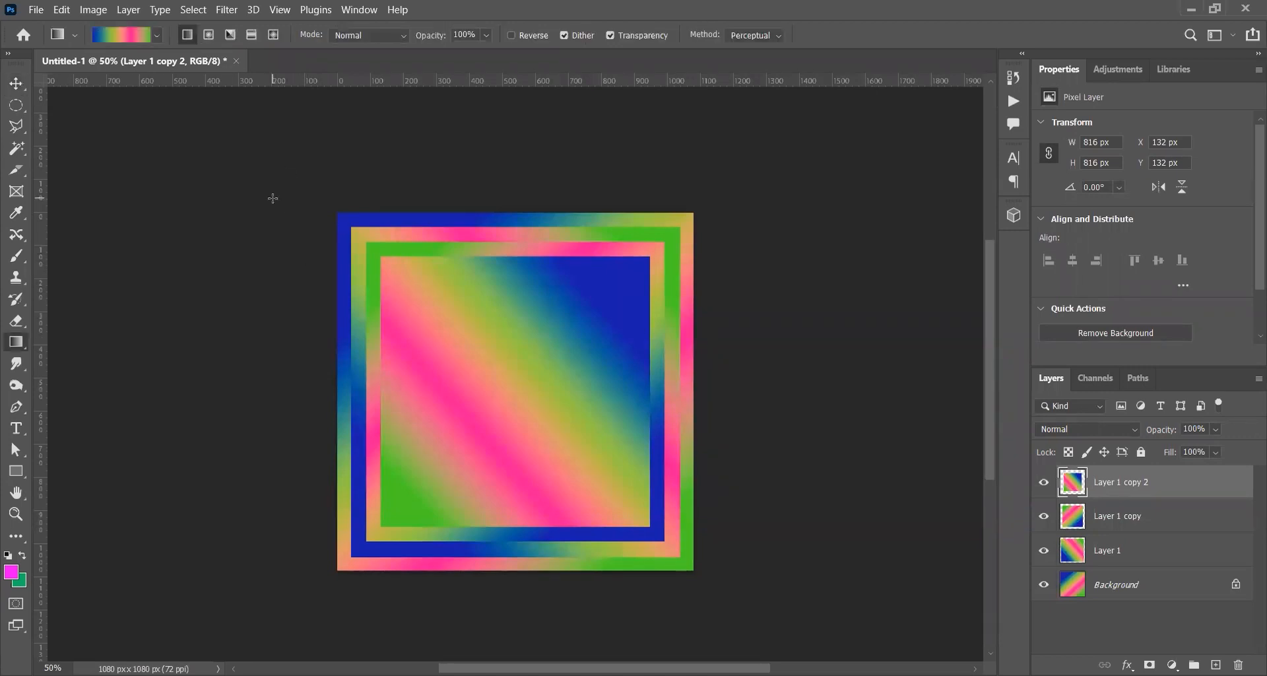
click(139, 37)
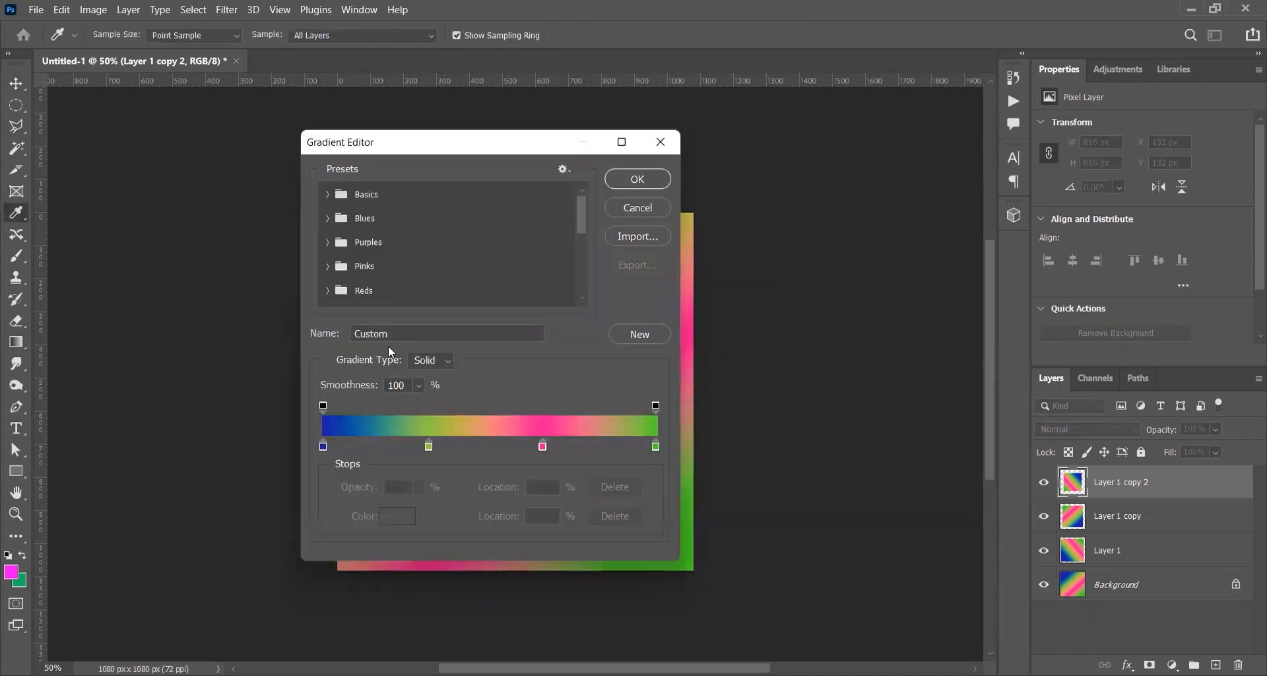
click(429, 447)
drag(429, 447, 440, 448)
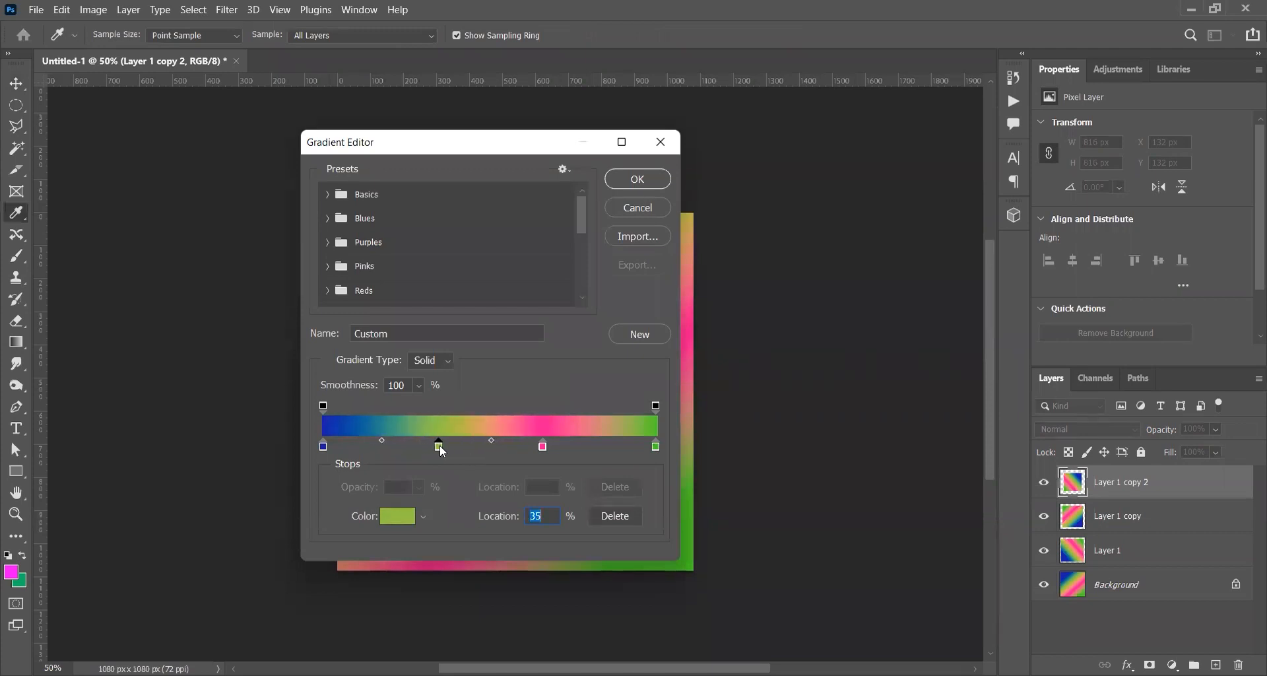
click(512, 447)
drag(479, 448, 349, 442)
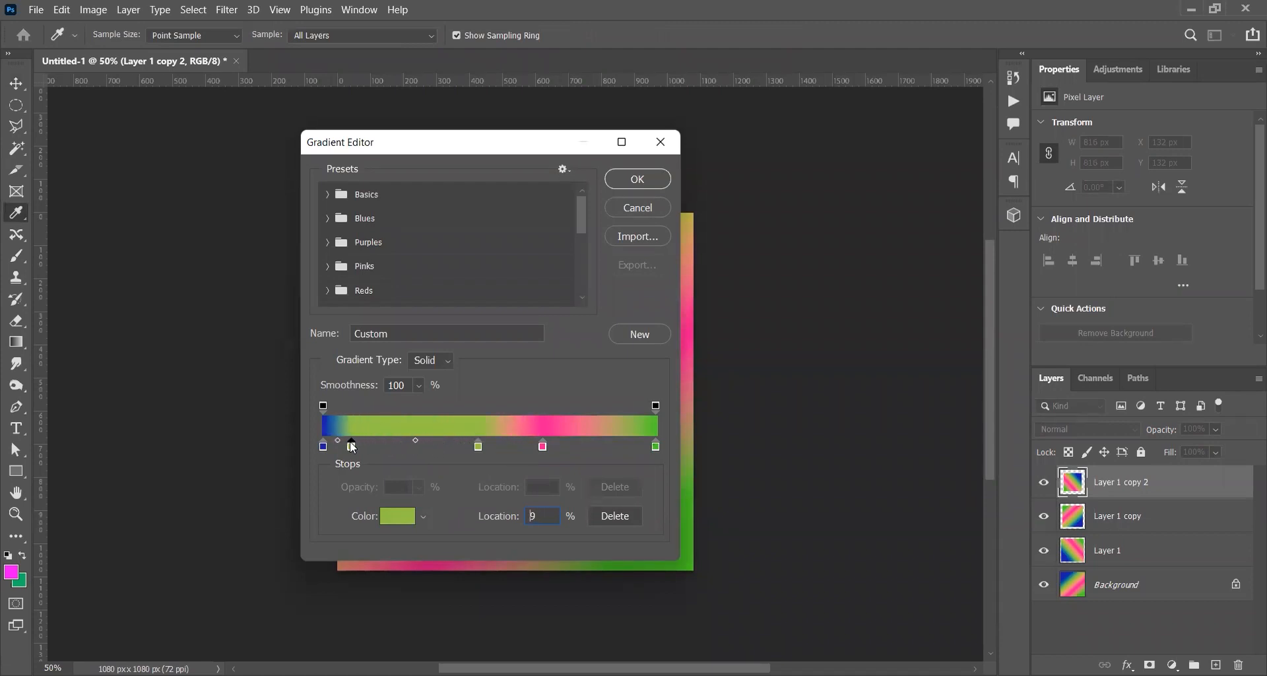
Move the second olive green stop to 69% and the pink stop to about 86%, and apply the gradient.
drag(480, 450, 502, 452)
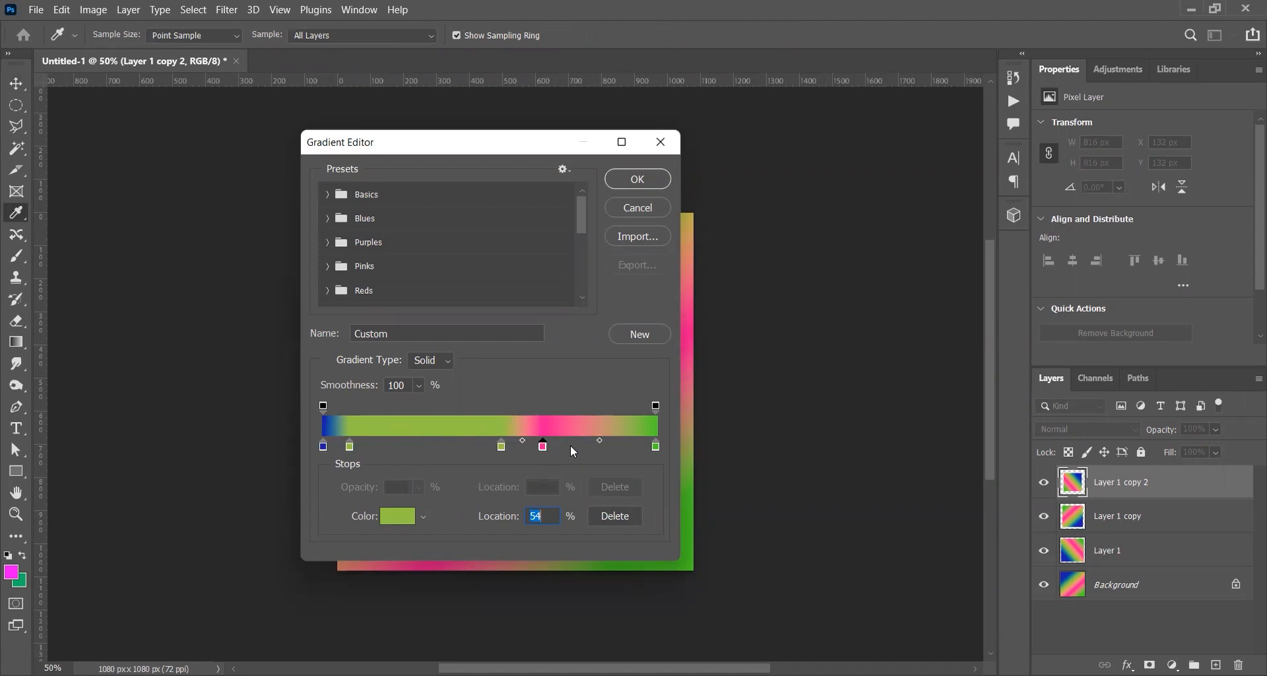
drag(543, 447, 609, 448)
drag(502, 447, 552, 446)
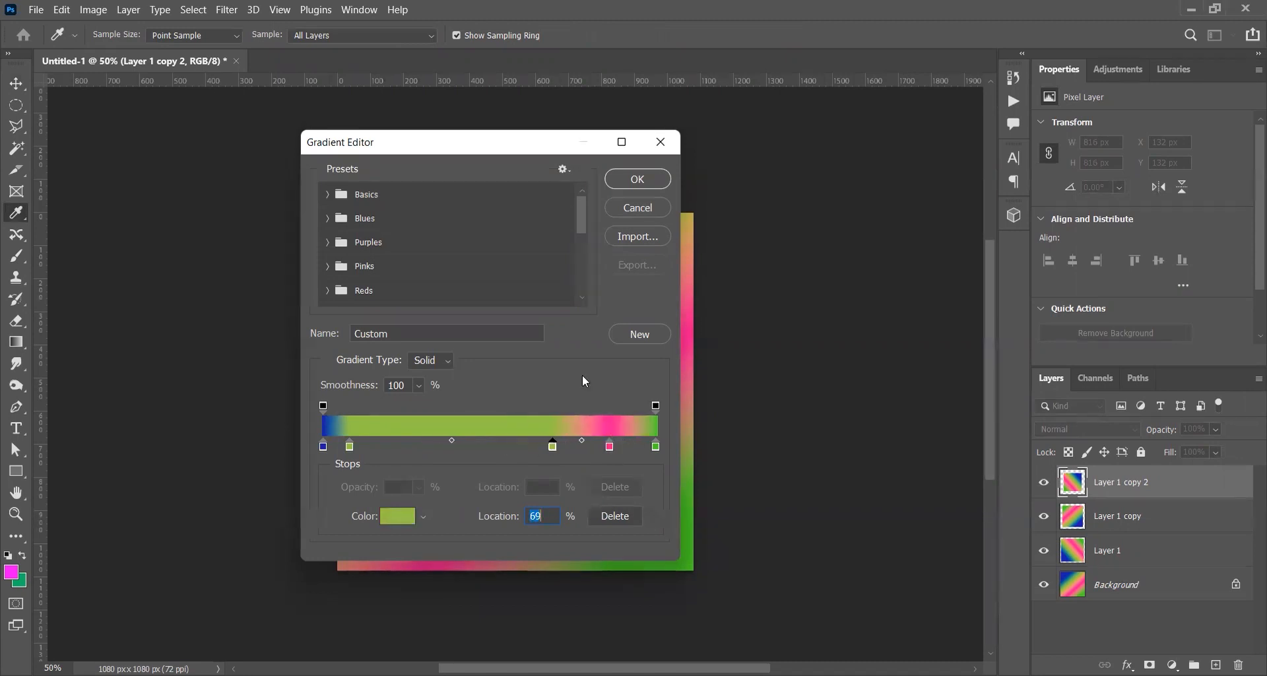
click(637, 179)
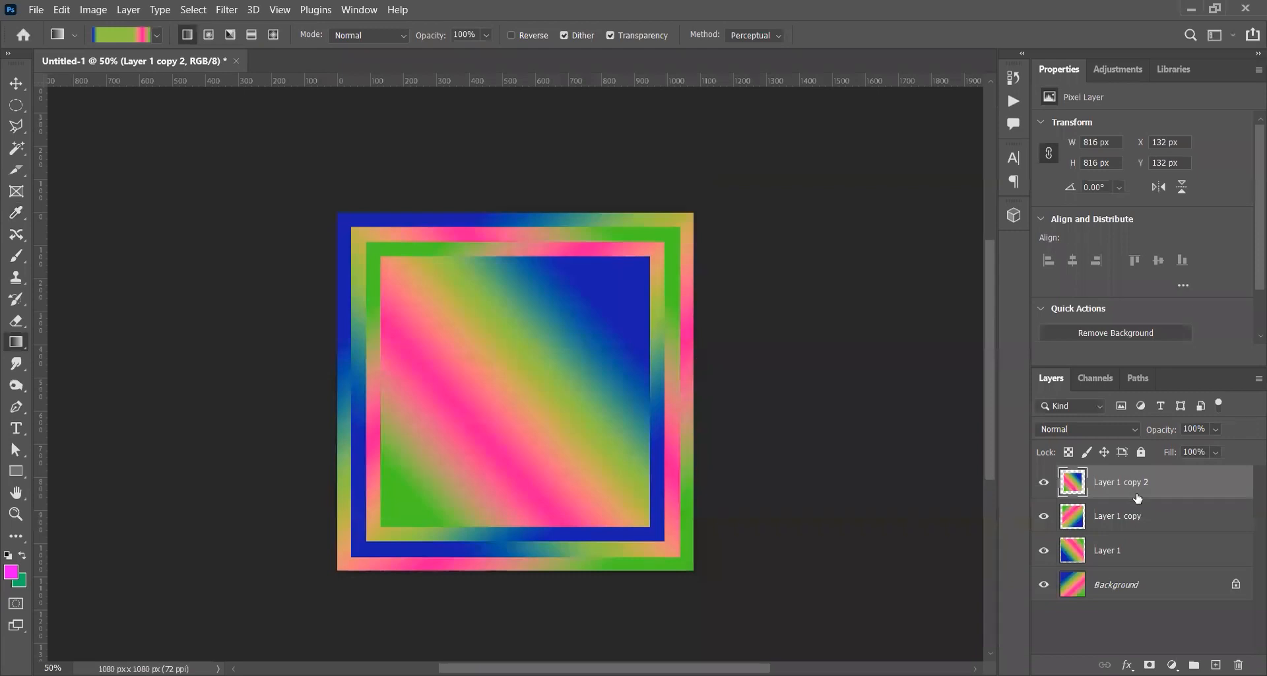
Delete the three duplicate layers and fill the Background layer diagonally with the edited gradient.
key(Delete)
key(Delete)
key(Delete)
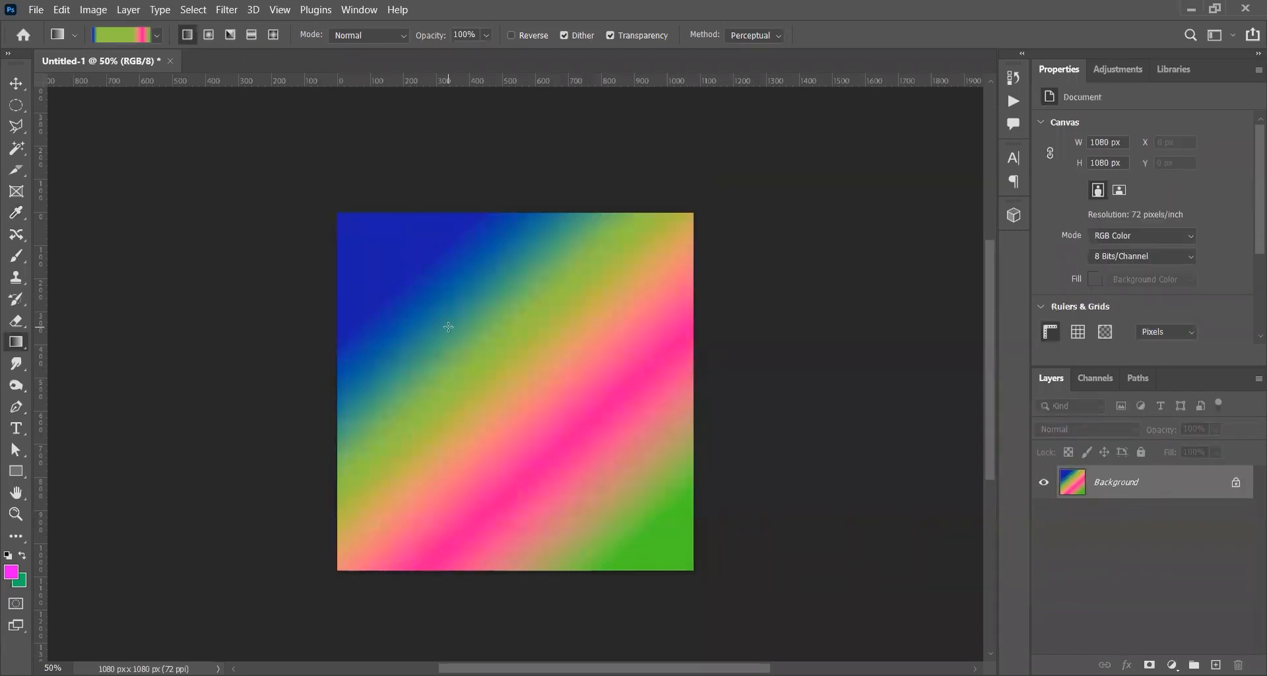
drag(386, 241, 664, 578)
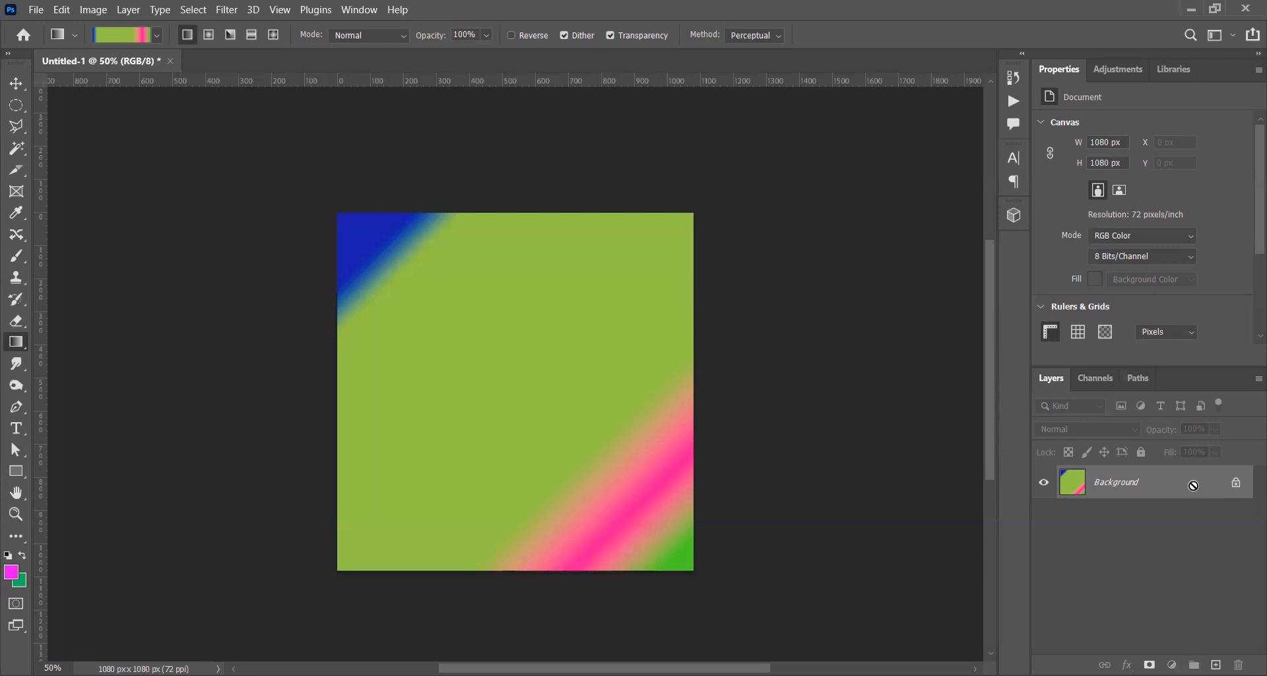
Duplicate the Background layer and reduce the gradient's colour stops to green at the start, olive green near 8% and pink at 86%.
key(ctrl+j)
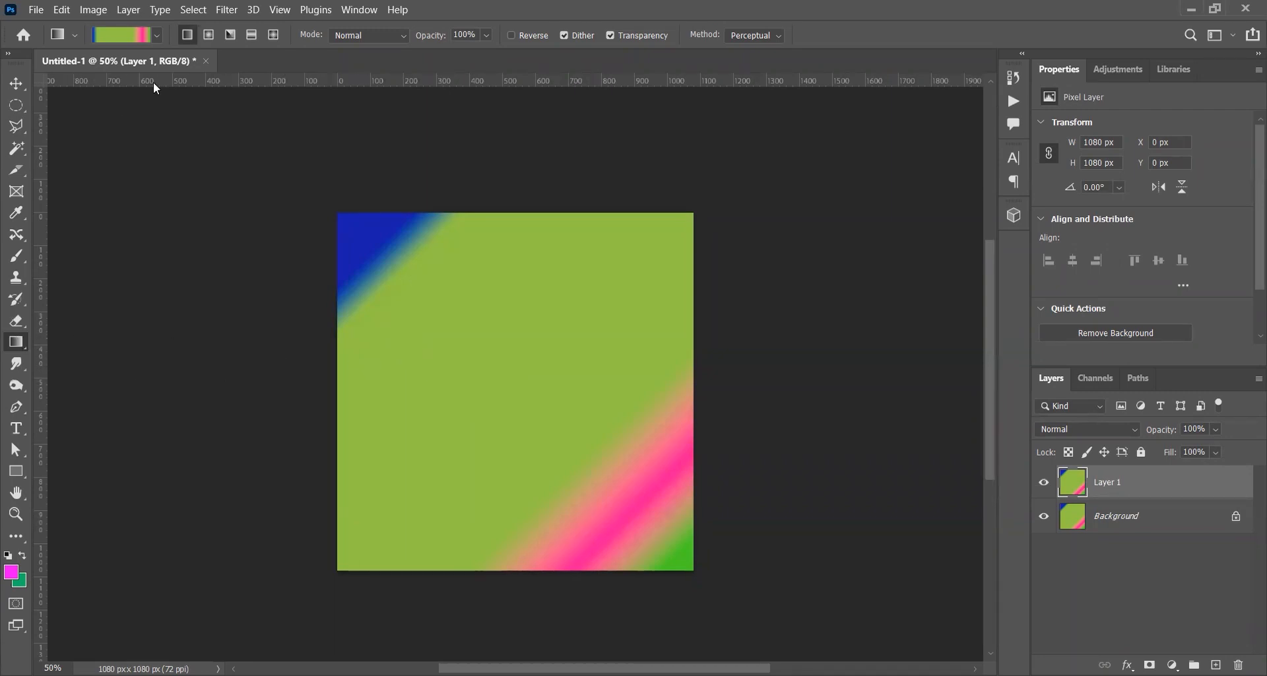
click(132, 37)
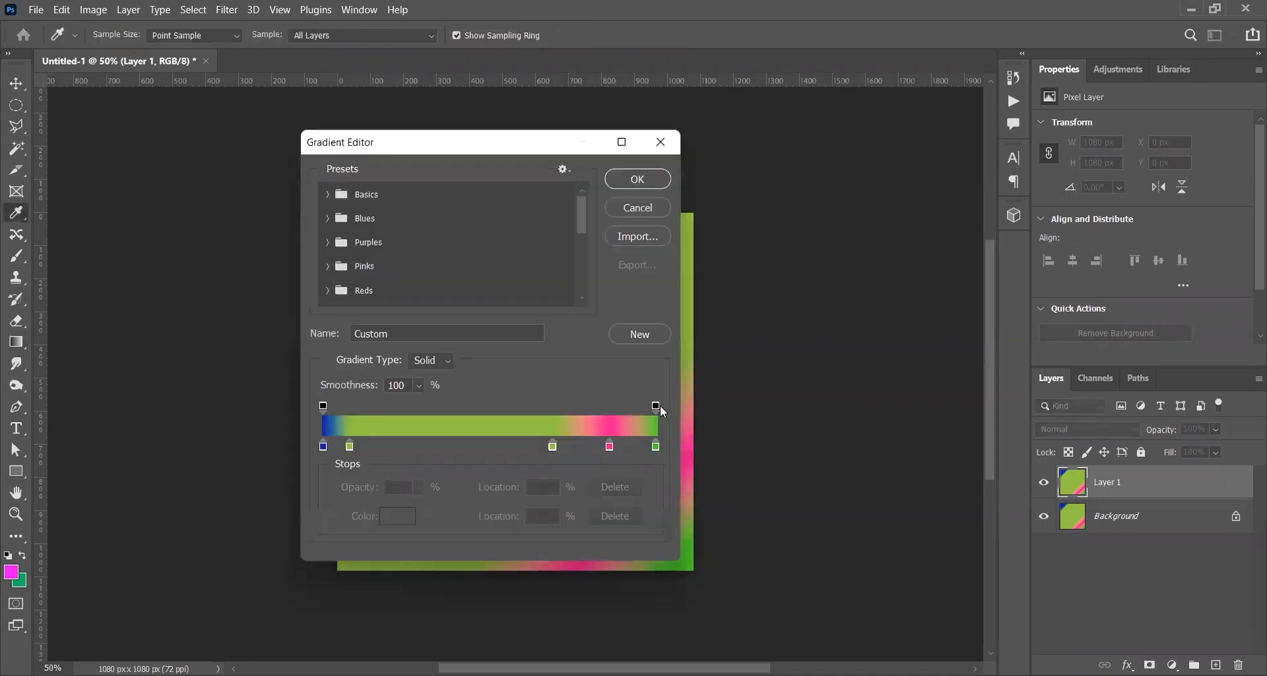
drag(656, 405, 449, 406)
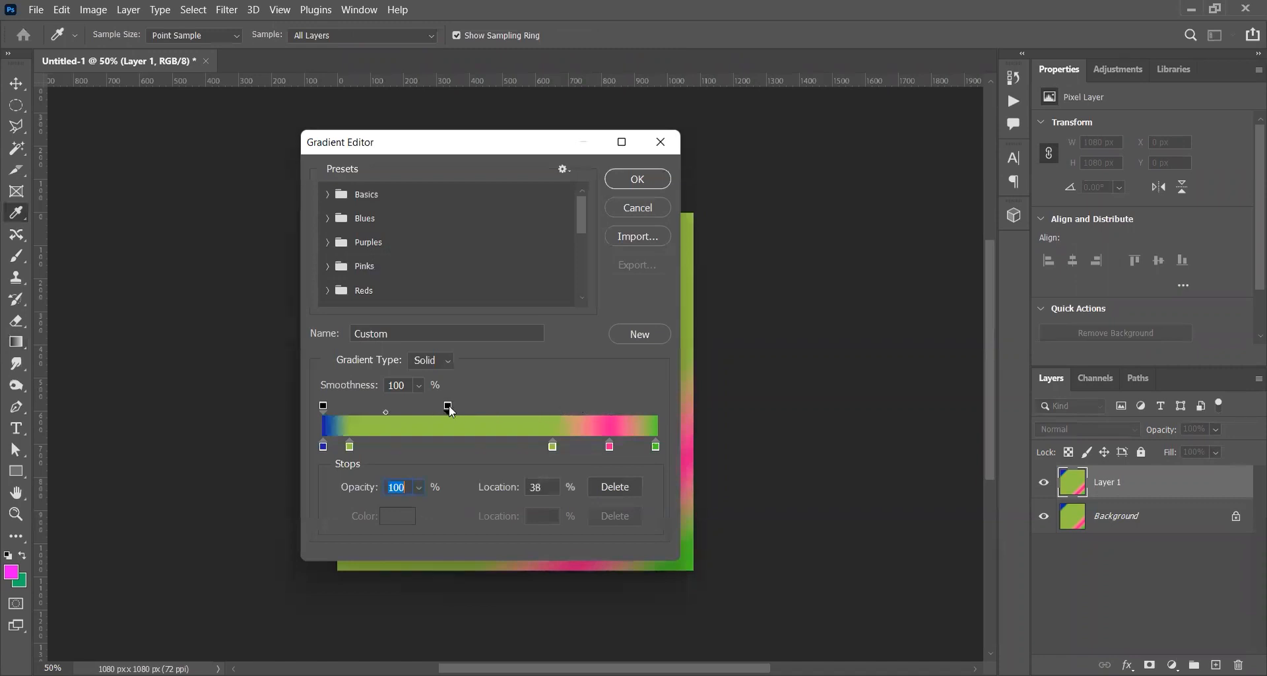
click(552, 448)
key(BackSpace)
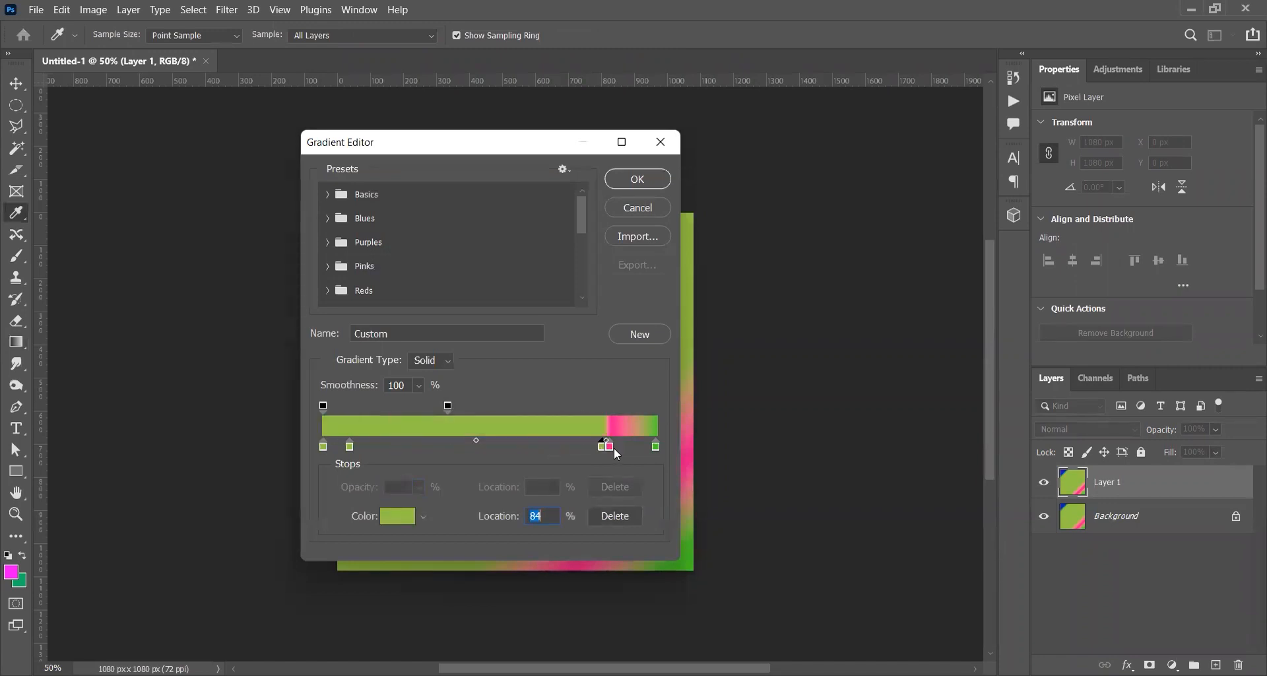
drag(655, 446, 650, 470)
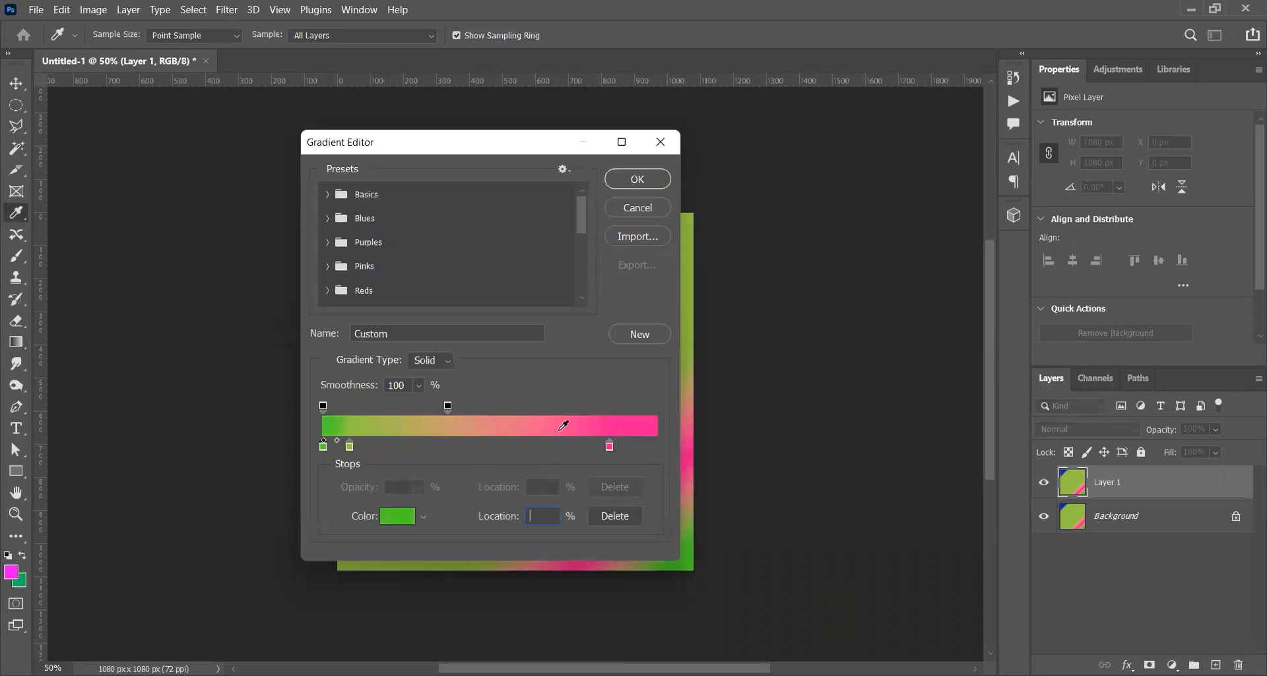
Set the gradient's end opacity stop to 10% opacity at location 100% and fill the duplicate layer diagonally with the gradient.
click(448, 407)
drag(447, 406, 660, 409)
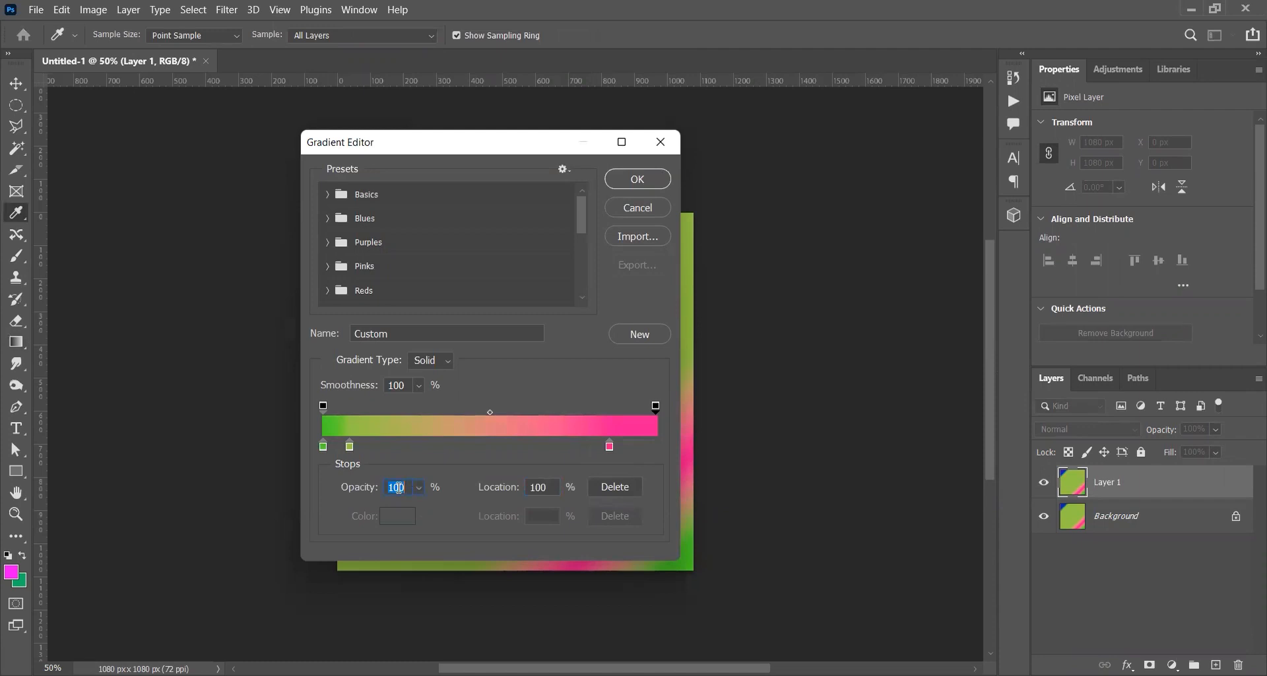
click(610, 446)
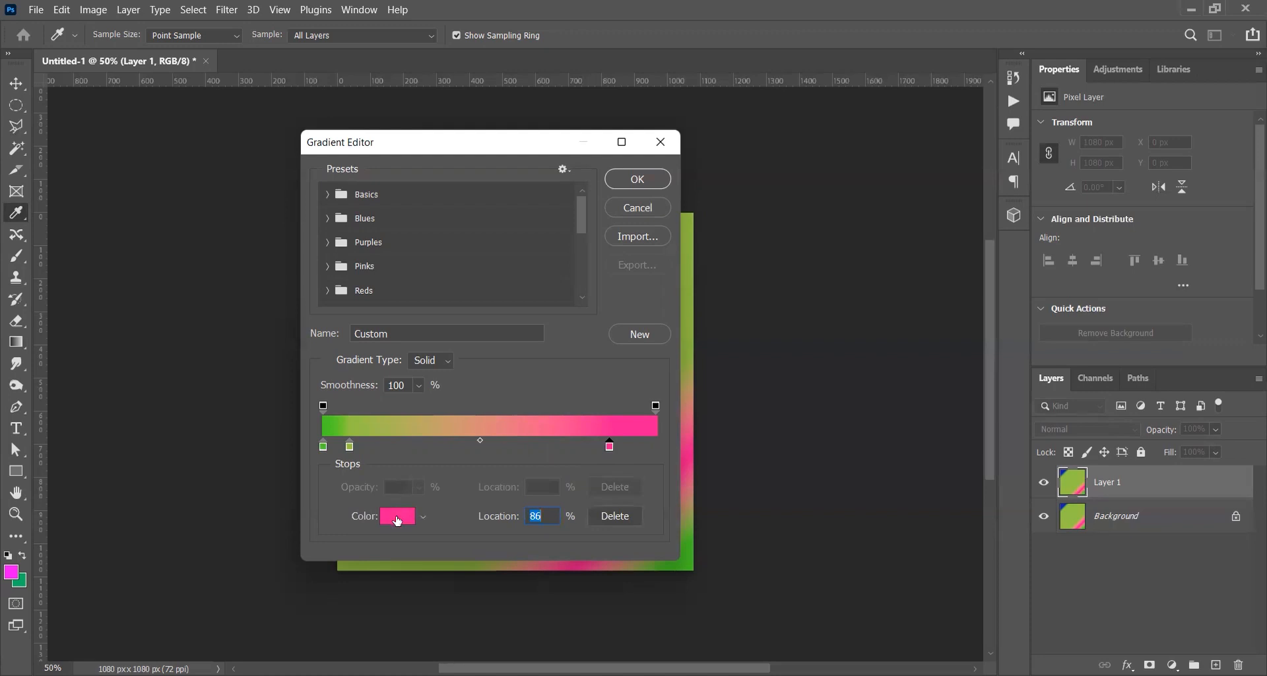
click(655, 406)
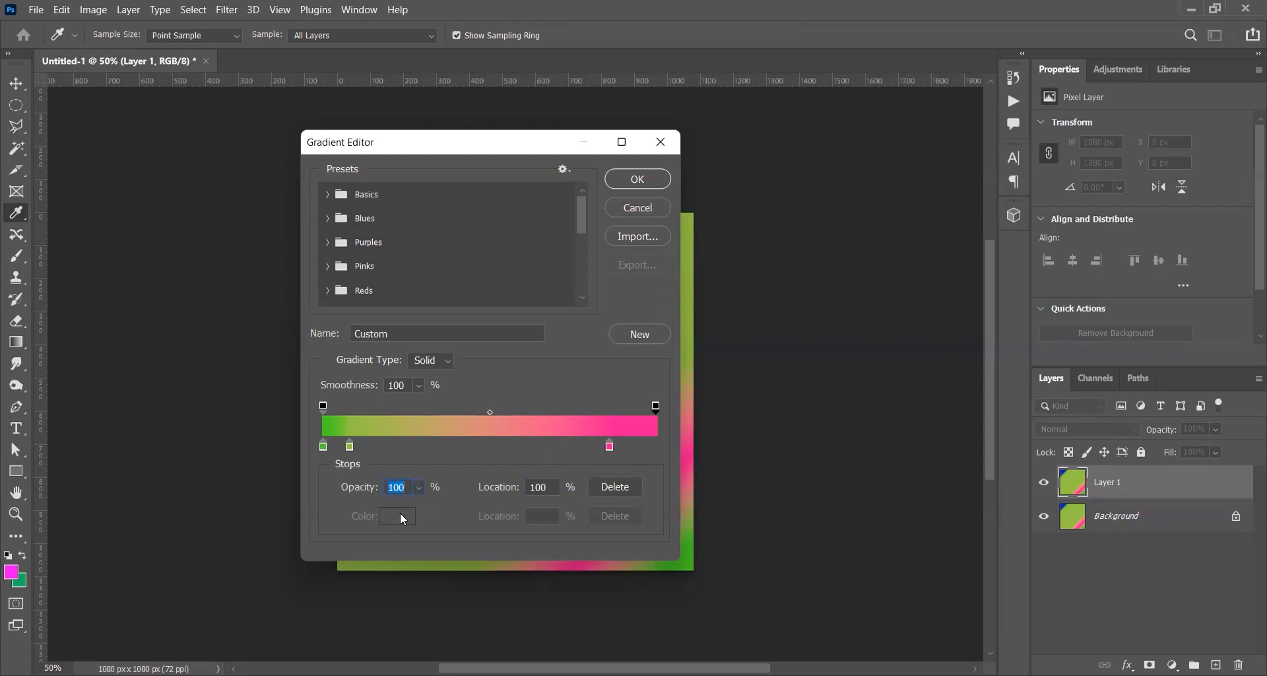
text(10)
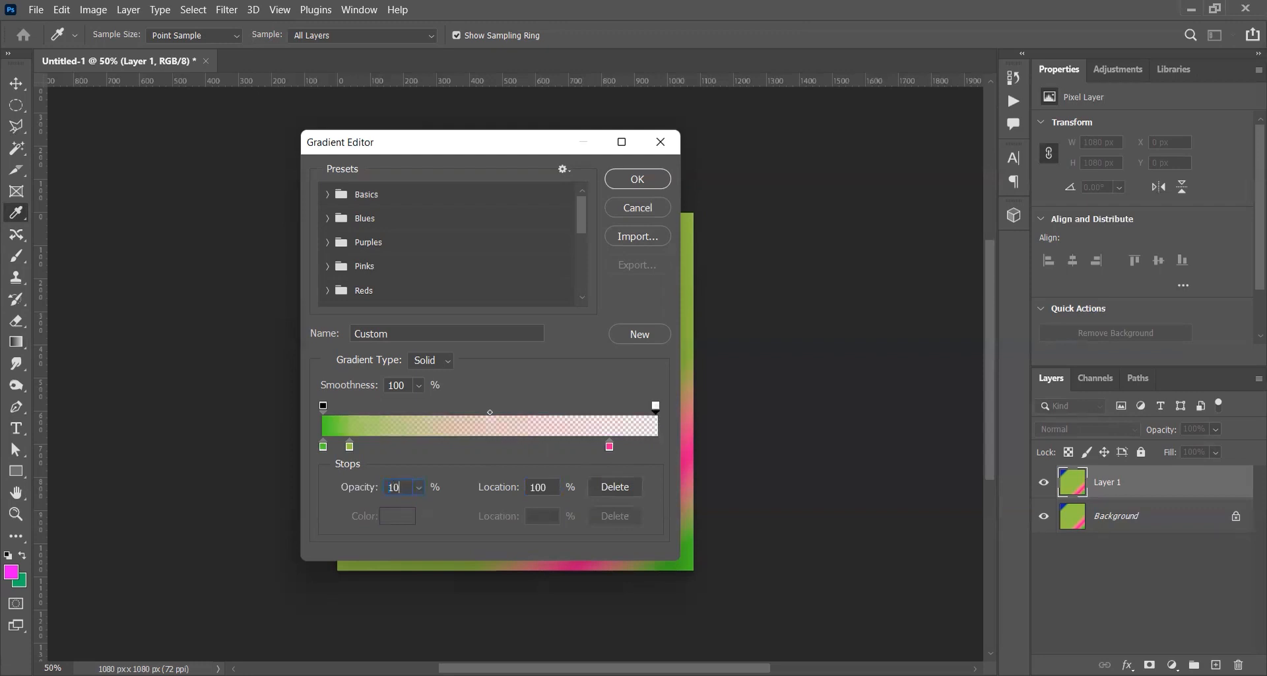
click(628, 182)
drag(390, 328, 593, 529)
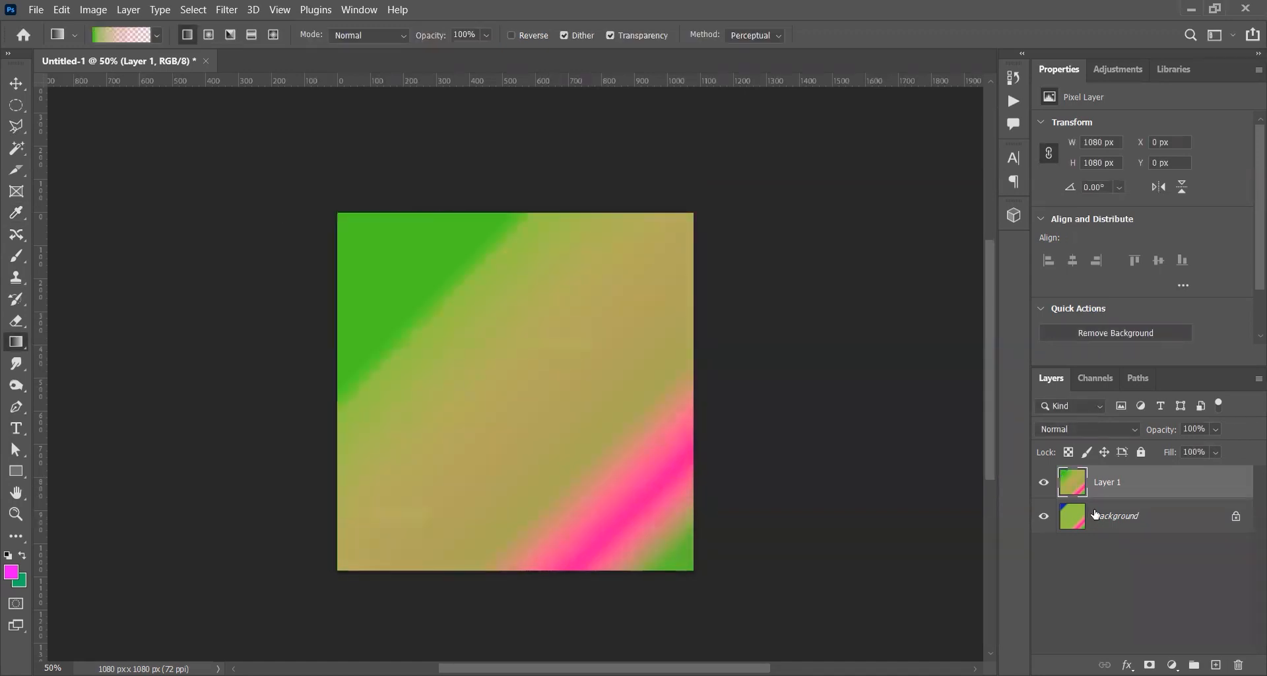
Delete the duplicate layer and fill the Background layer diagonally twice with the partly transparent gradient.
key(ctrl+e)
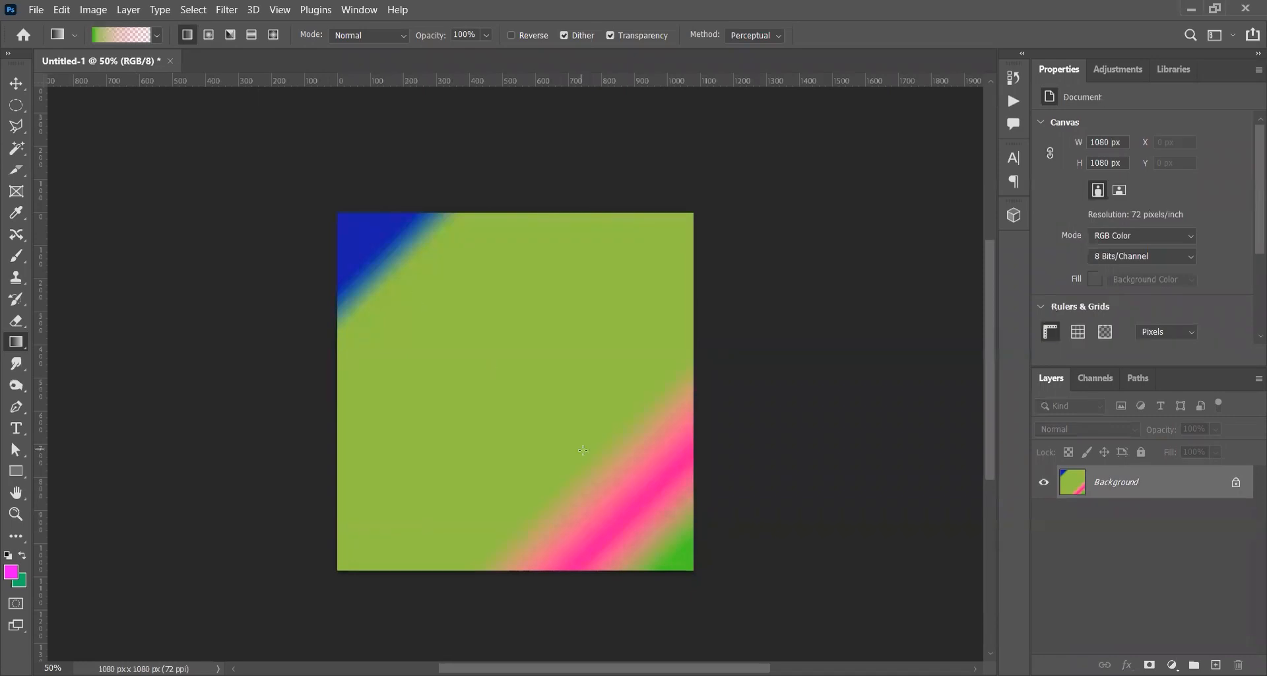
drag(438, 288, 597, 473)
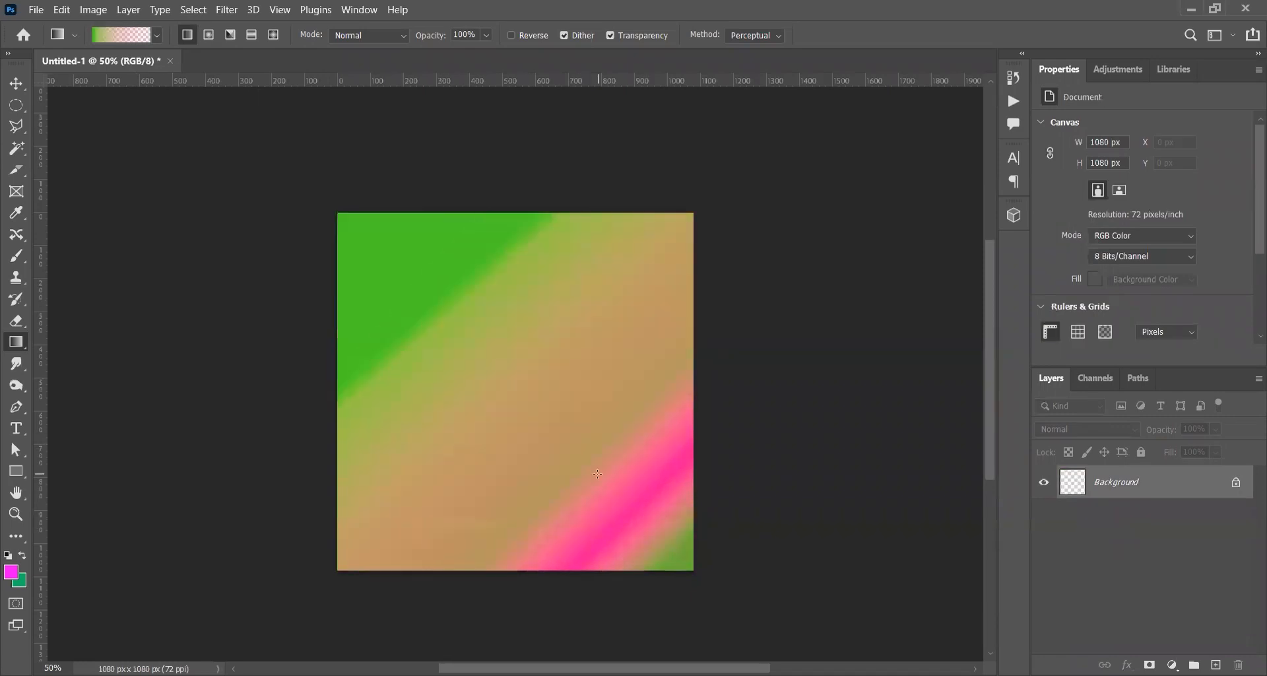
drag(455, 337, 595, 482)
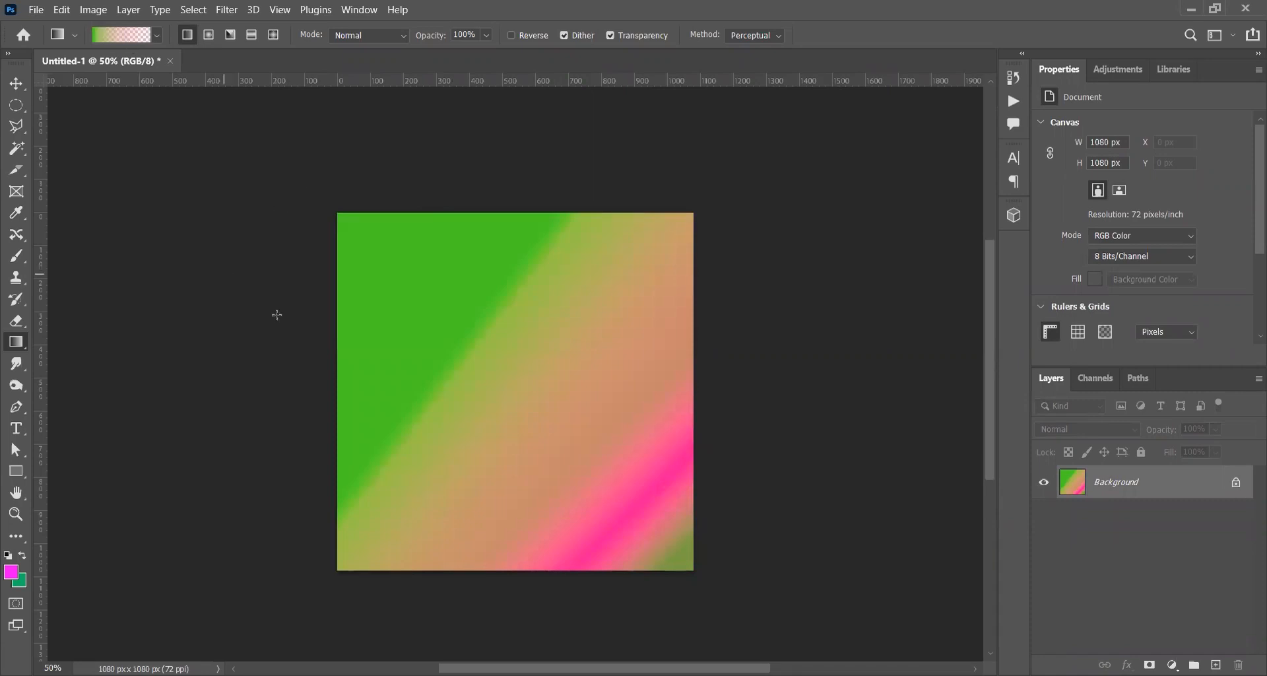
Fill the Background layer twice with the partly transparent gradient and twice diagonally with the first gold preset from the last preset group.
drag(353, 217, 403, 288)
drag(612, 427, 649, 513)
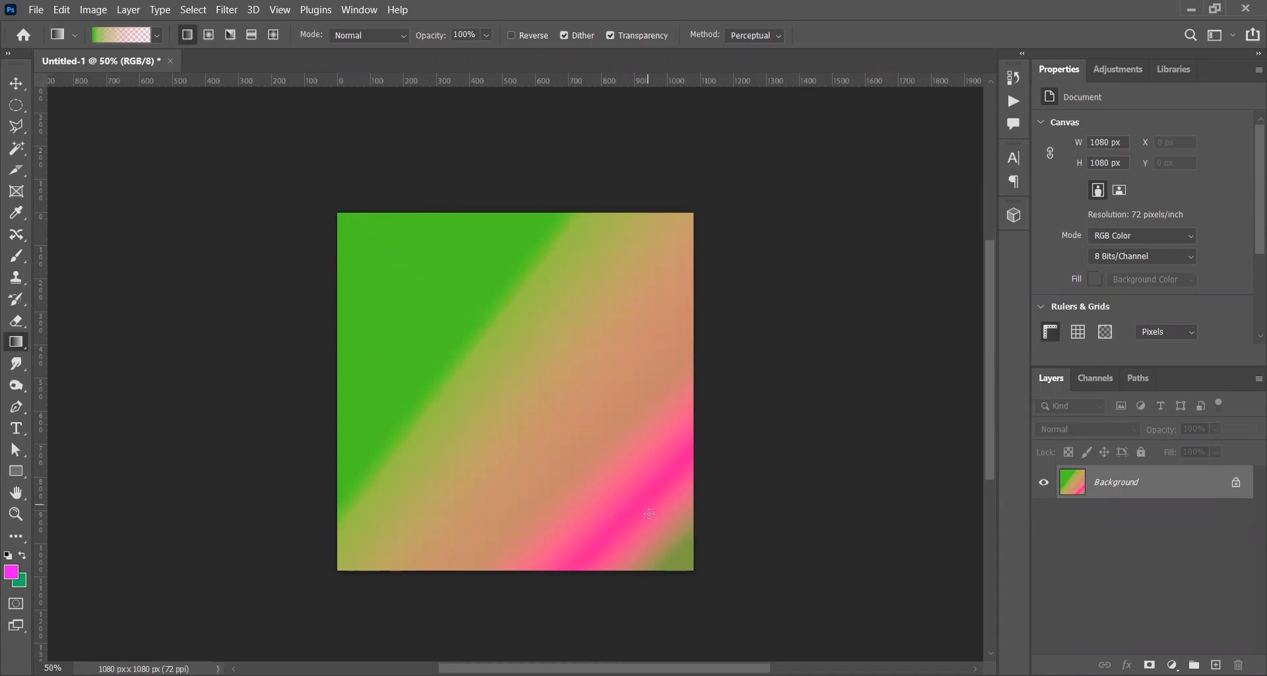
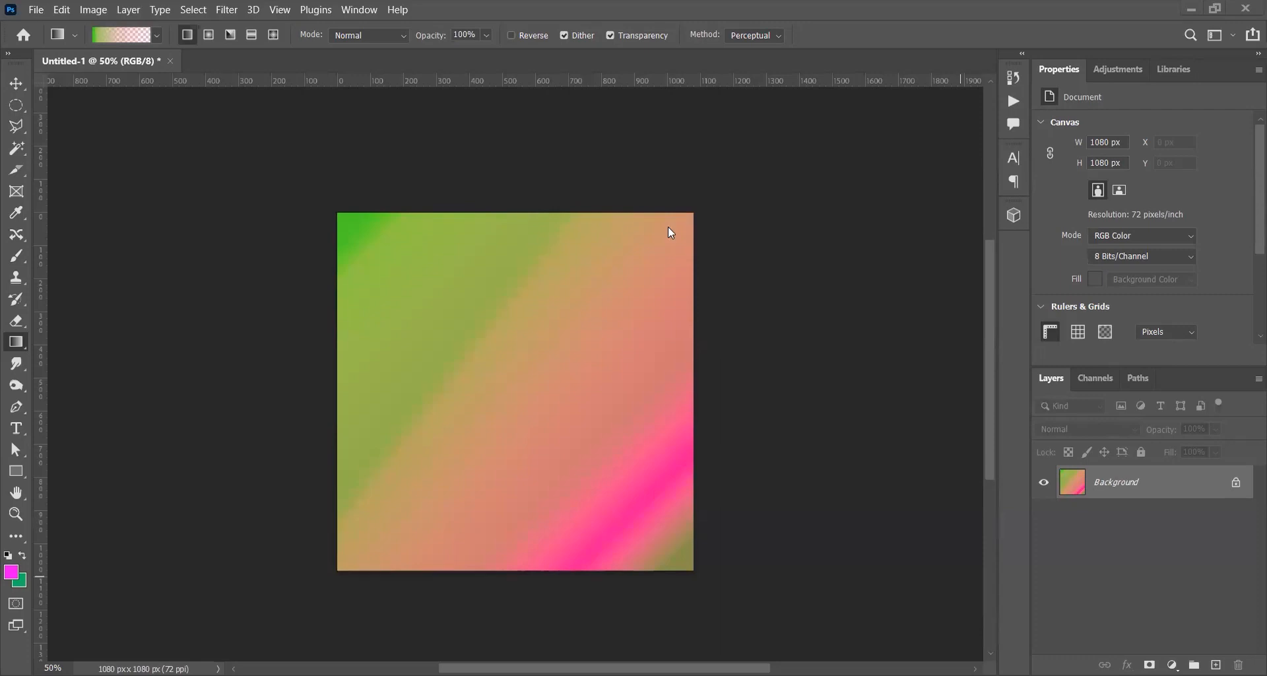
click(157, 36)
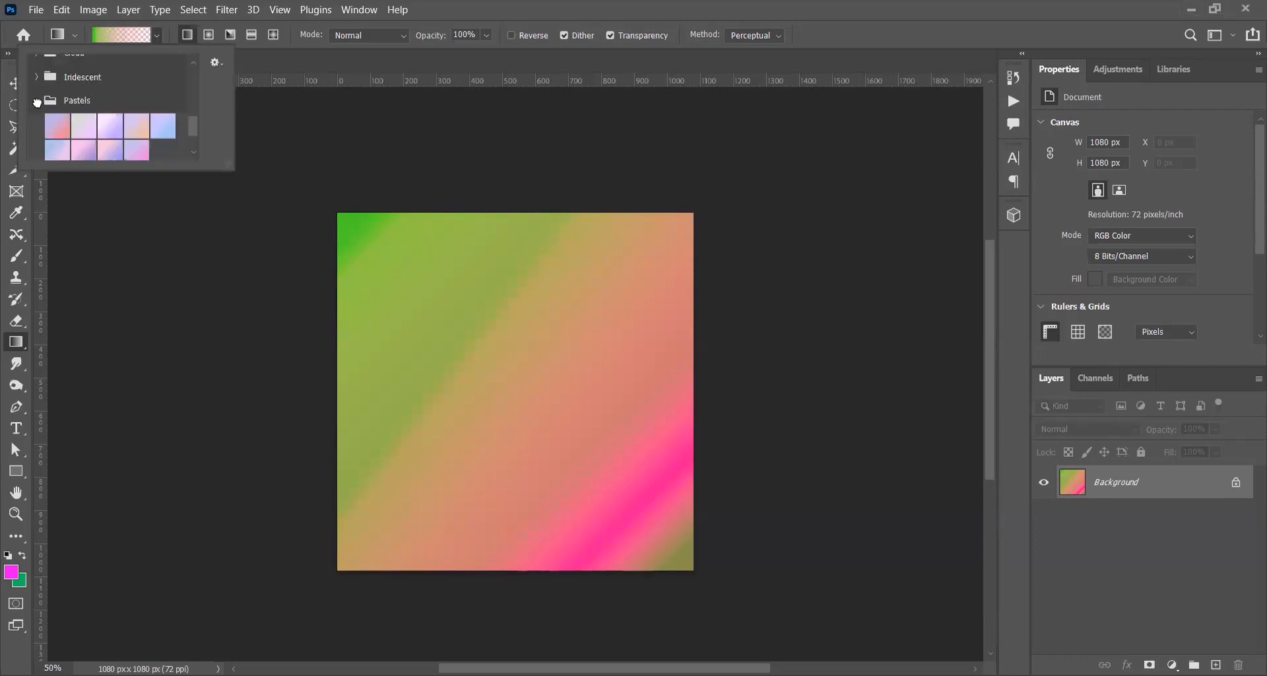
click(37, 101)
click(84, 152)
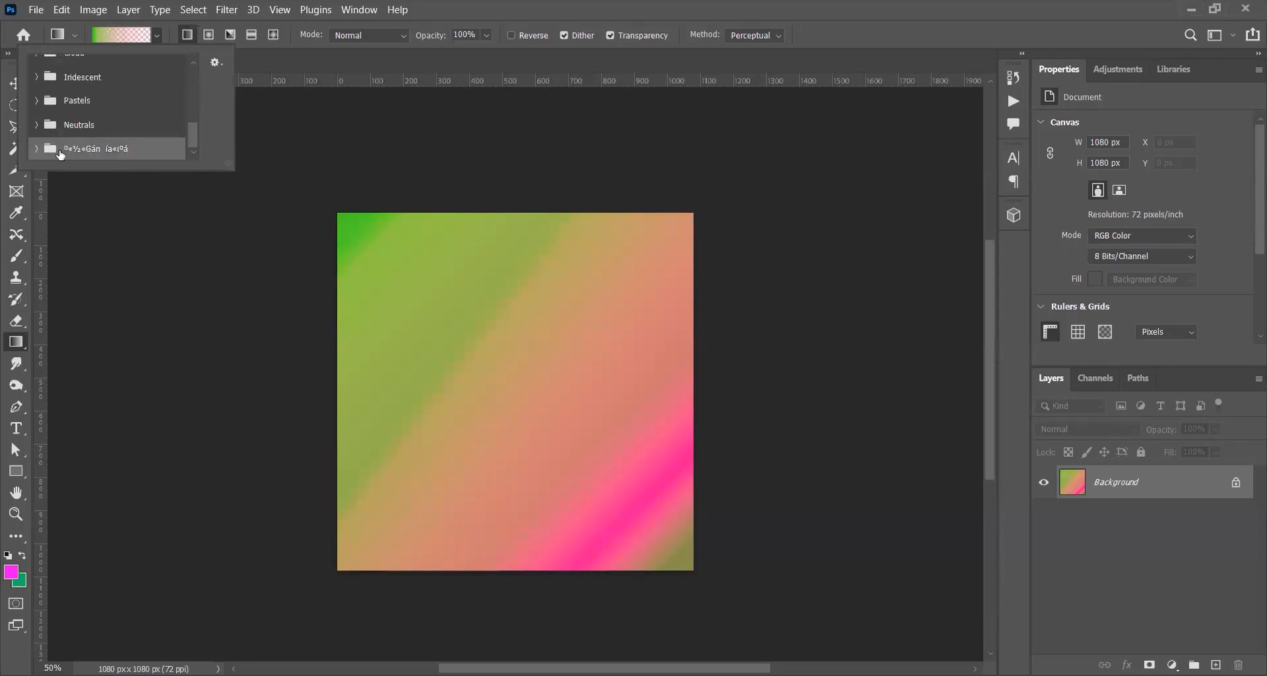
click(37, 148)
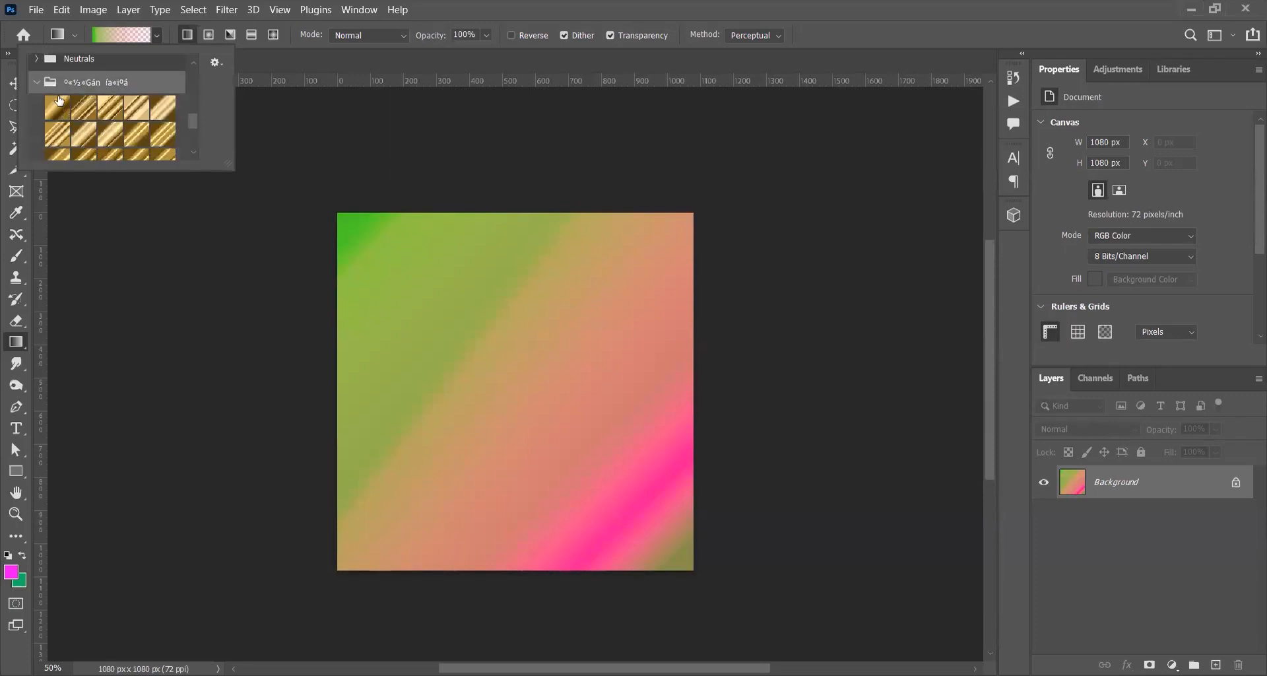
click(57, 108)
drag(433, 237, 635, 431)
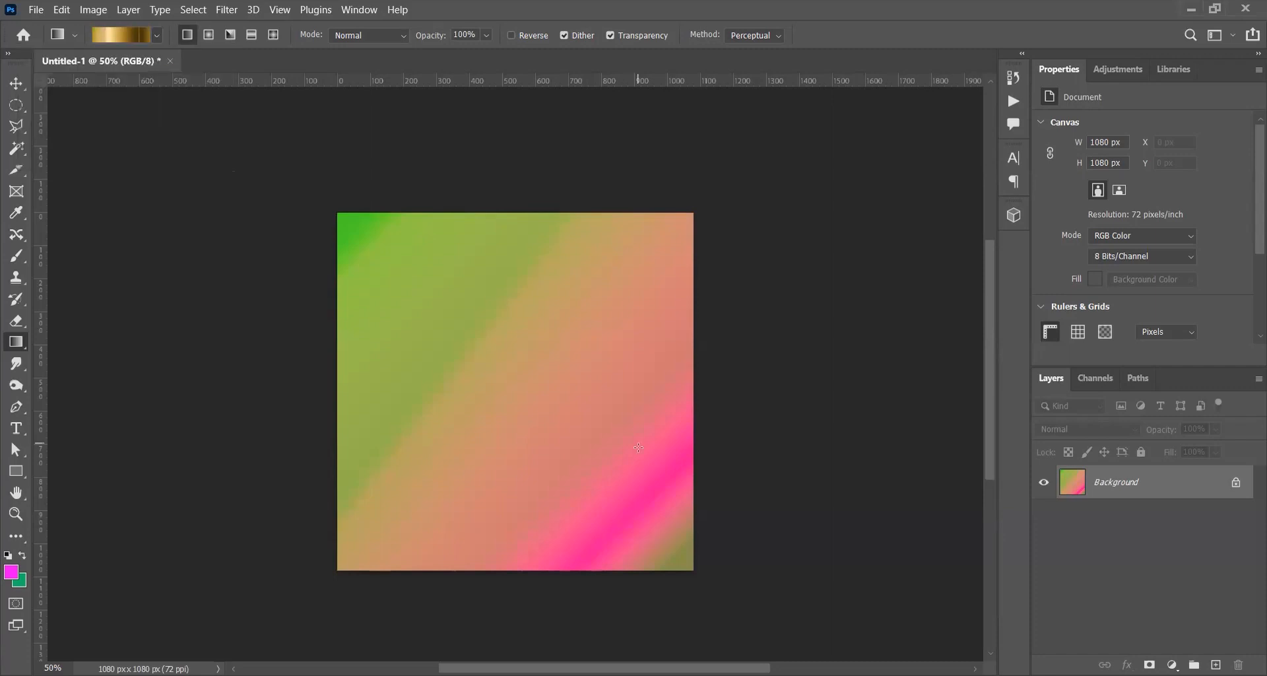
drag(396, 286, 669, 584)
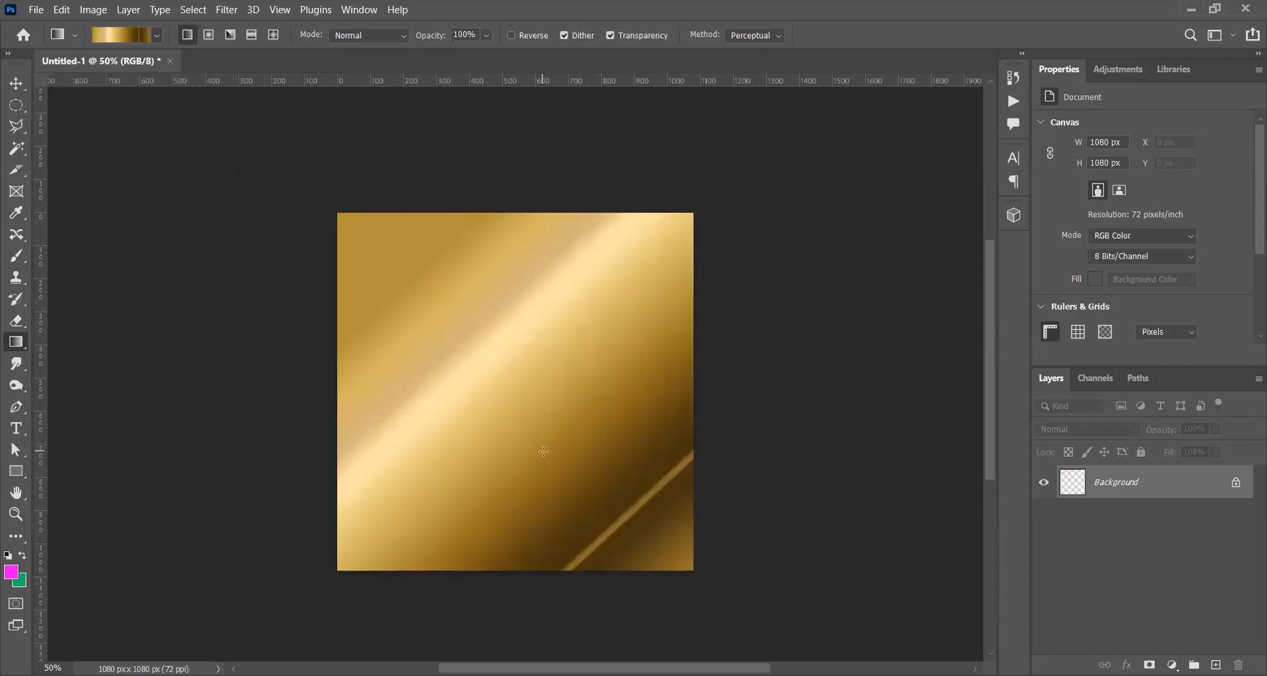
Choose the gold gradient preset with dark brown ends and pale bands and fill the Background layer diagonally twice.
click(157, 35)
click(109, 134)
drag(448, 277, 580, 477)
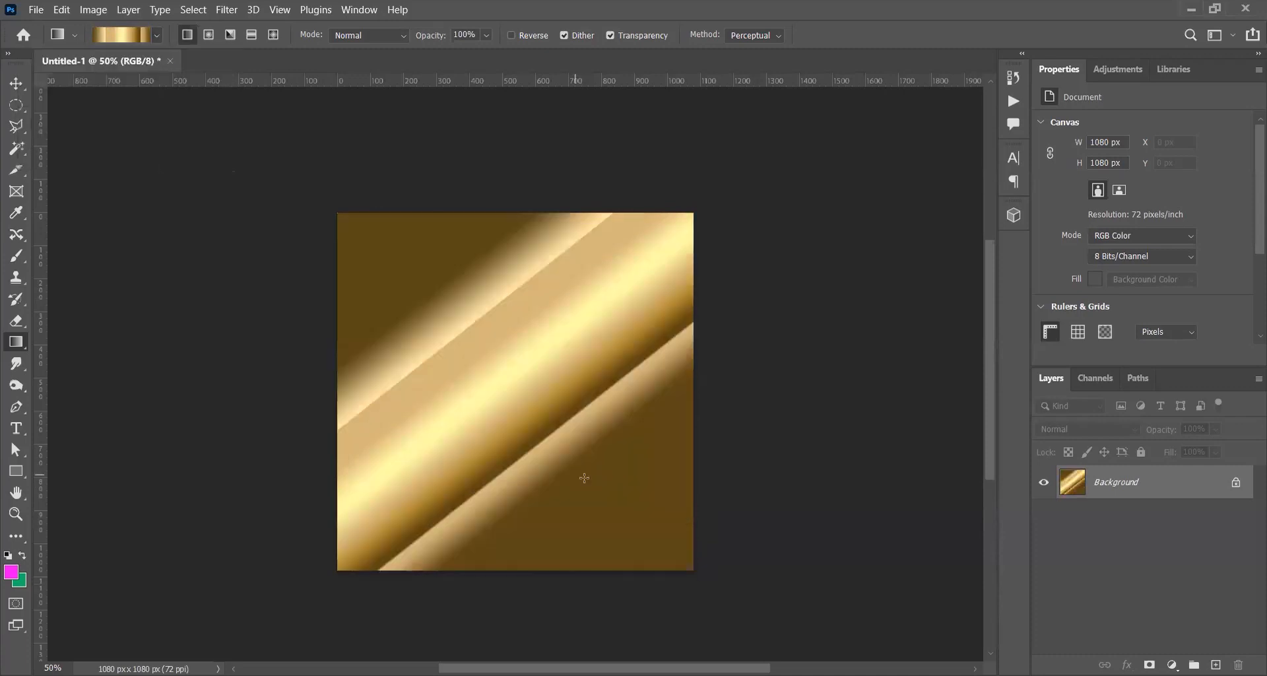
drag(488, 356, 587, 481)
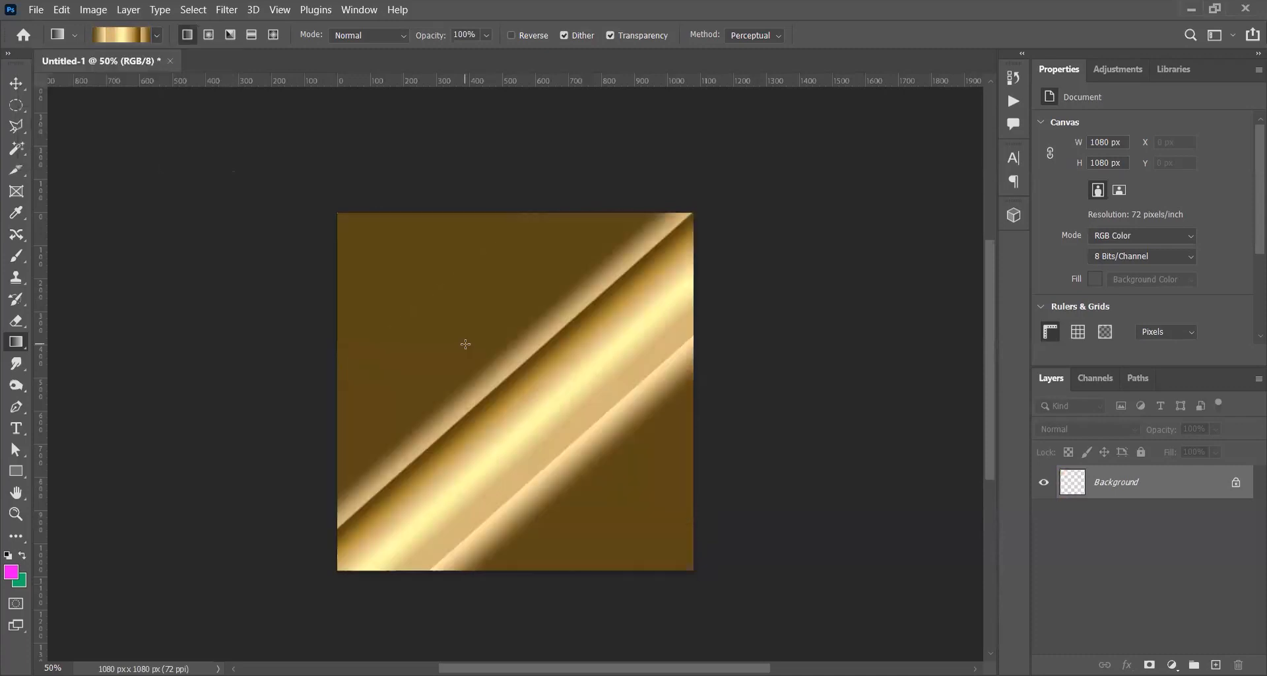
Choose another gold gradient preset near the end of the gold group and fill the Background layer with it diagonally three times.
click(157, 34)
scroll(134, 149, down, 5)
click(134, 149)
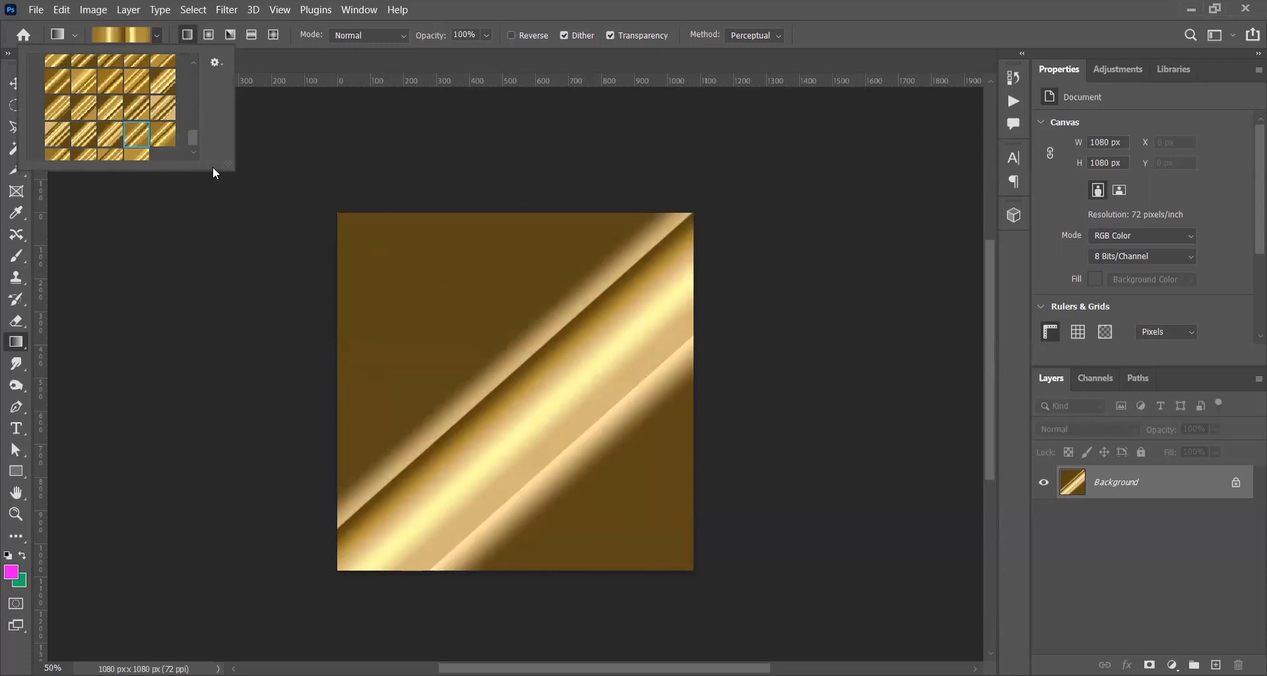
drag(421, 296, 548, 462)
drag(616, 505, 286, 145)
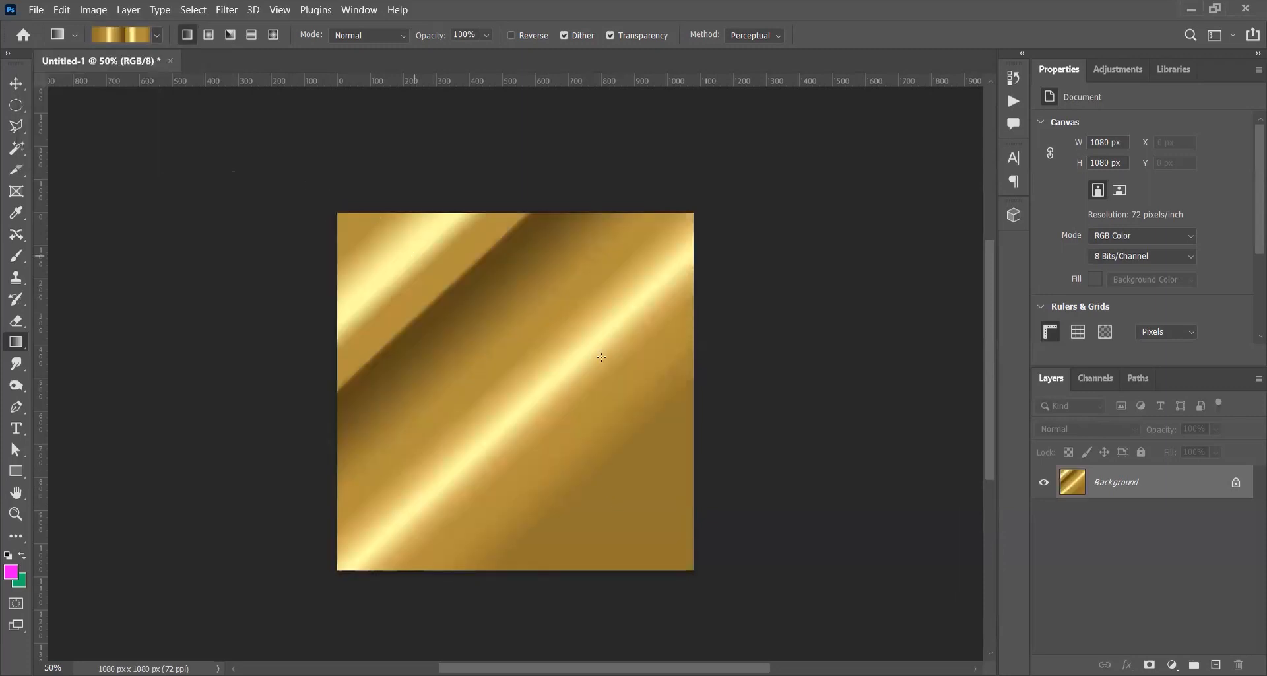
drag(555, 337, 627, 438)
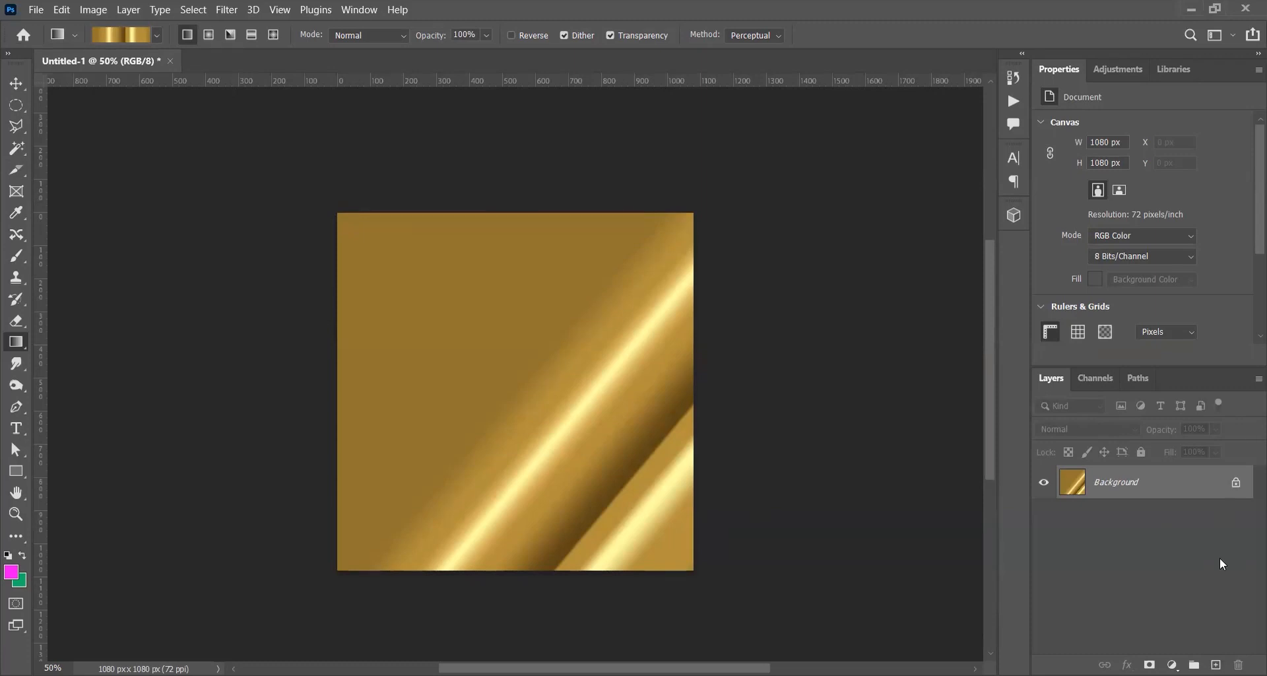
click(1172, 665)
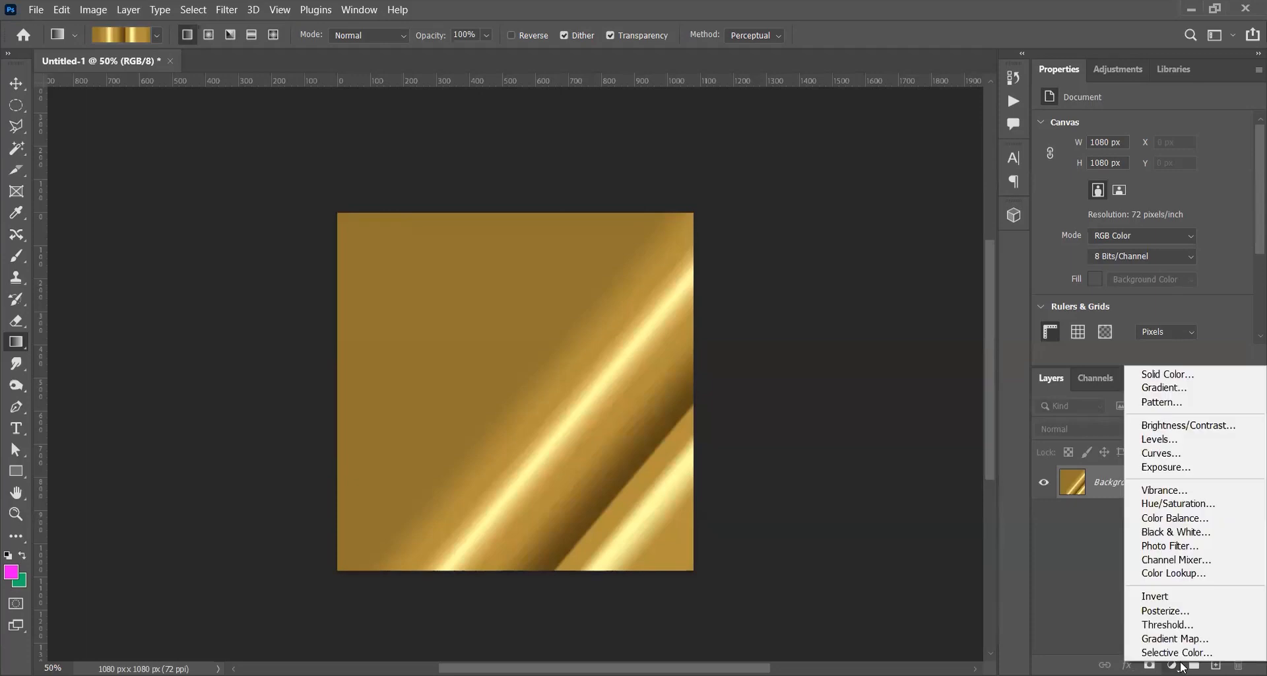
click(1179, 667)
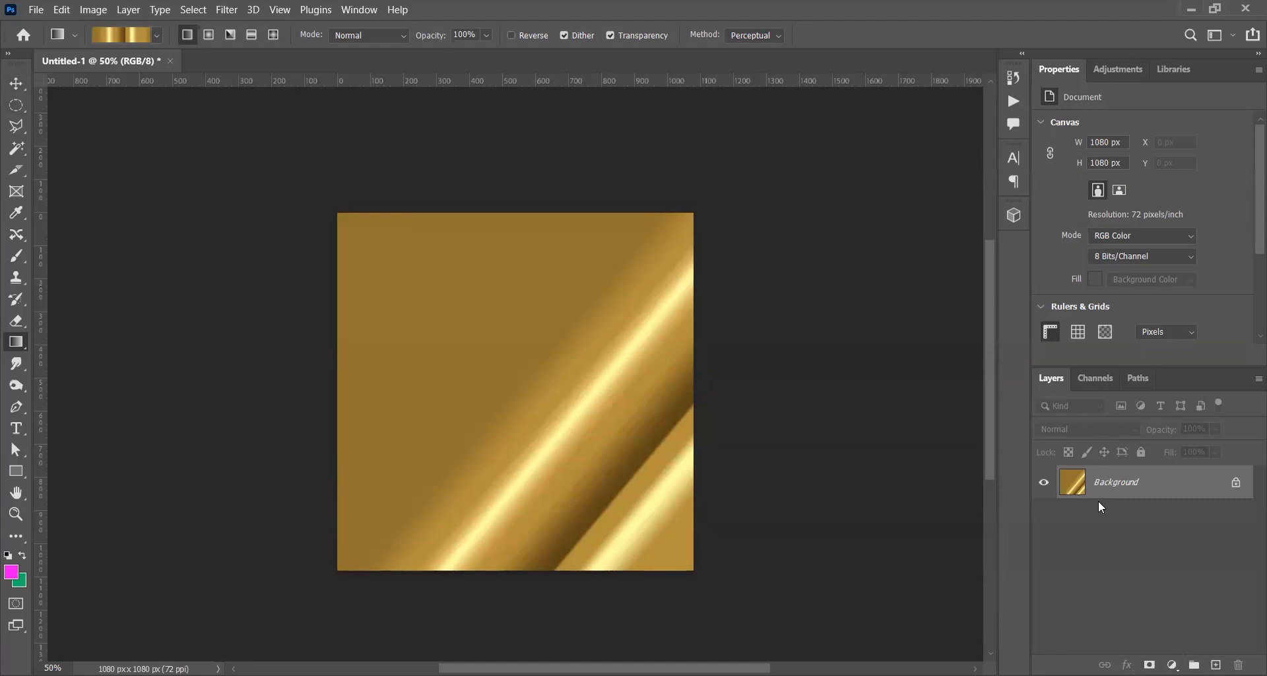
Reset the foreground and background colours to black and white and fill the Background layer with white.
key(d)
key(ctrl+z)
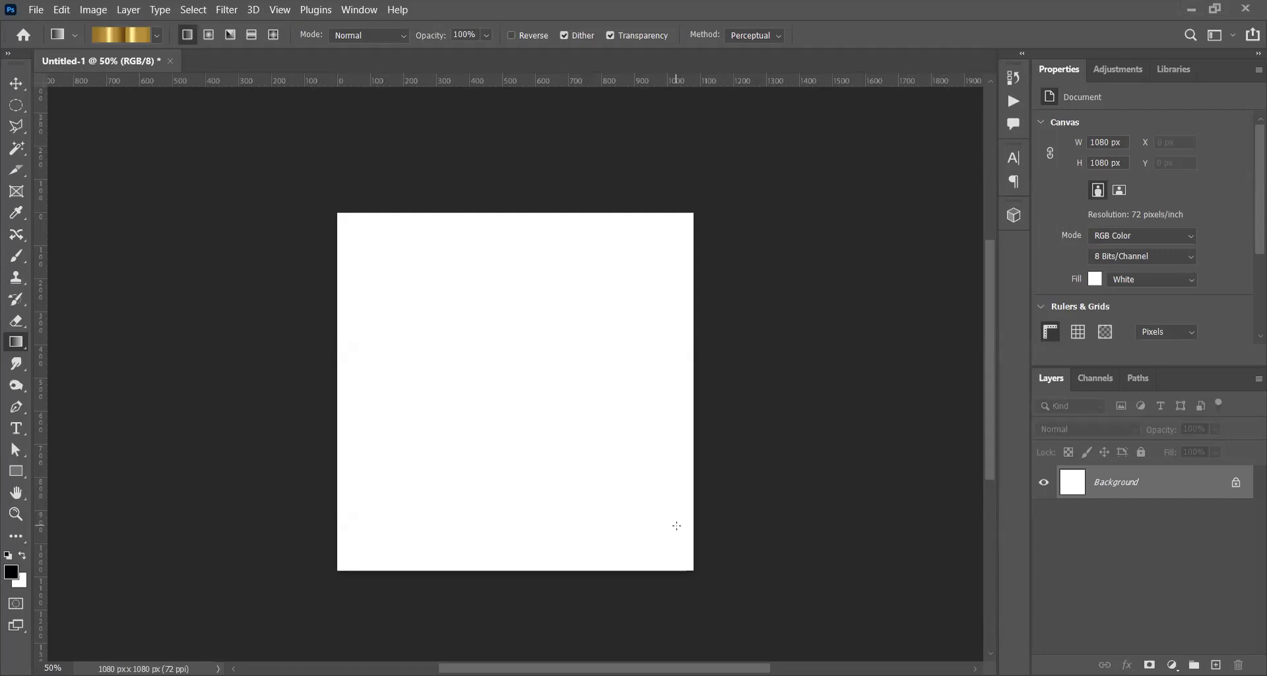
Paste the photo of the seated man as a new layer and scale it to about 79%, positioned to cover the canvas.
key(v)
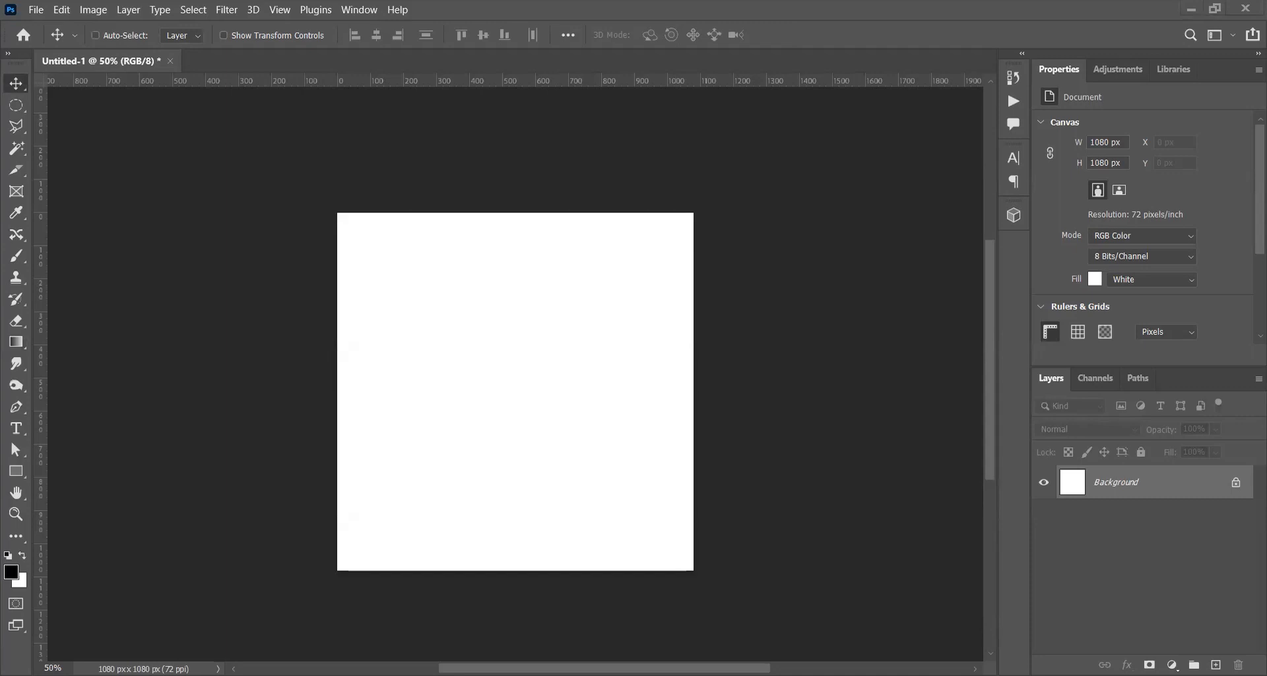
key(ctrl+v)
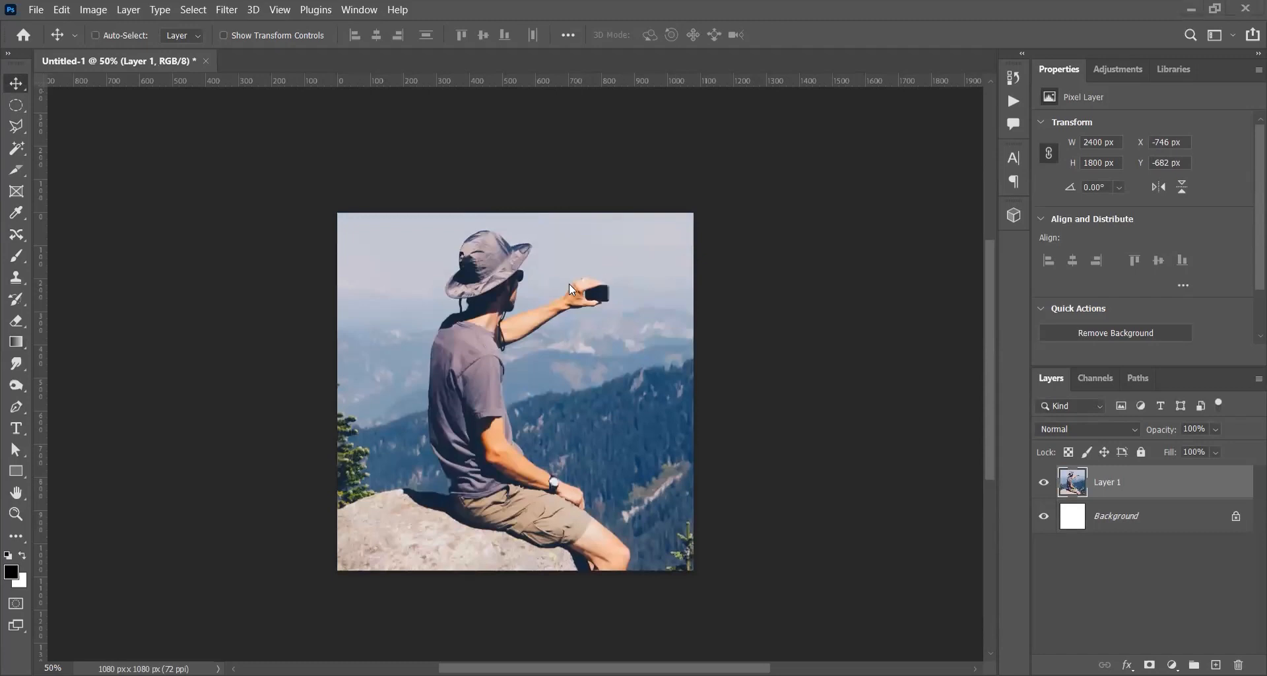
key(ctrl+t)
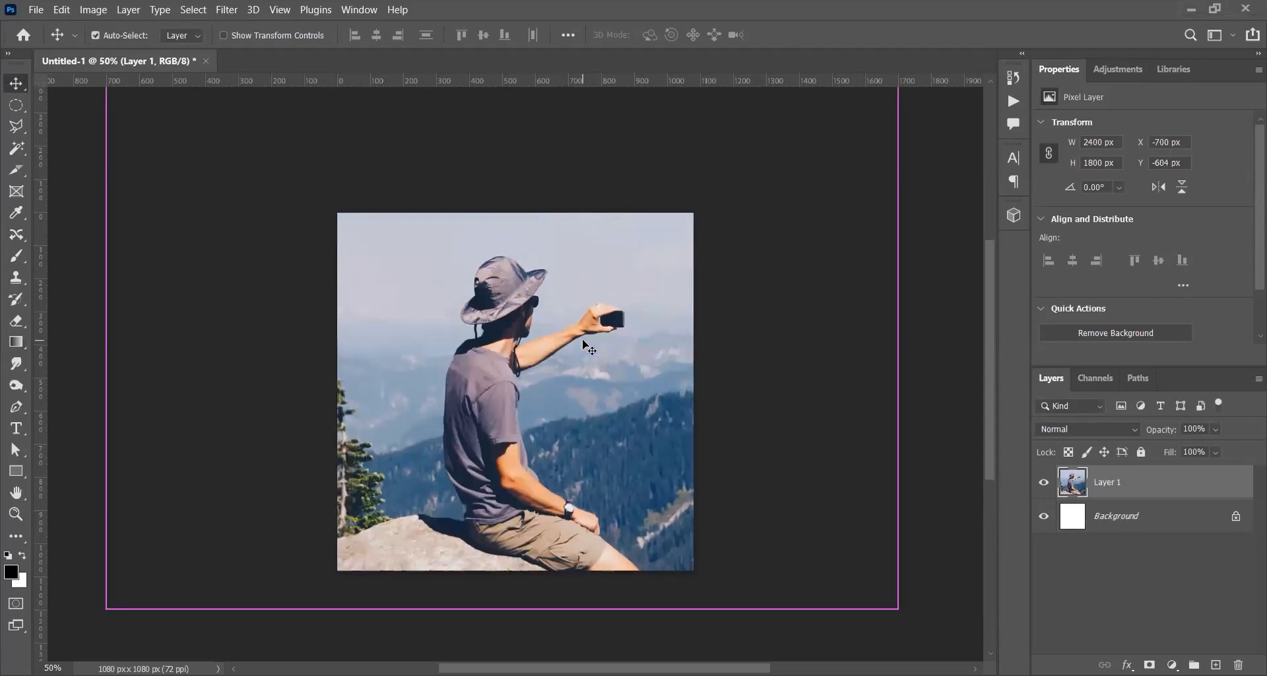
key(ctrl+minus)
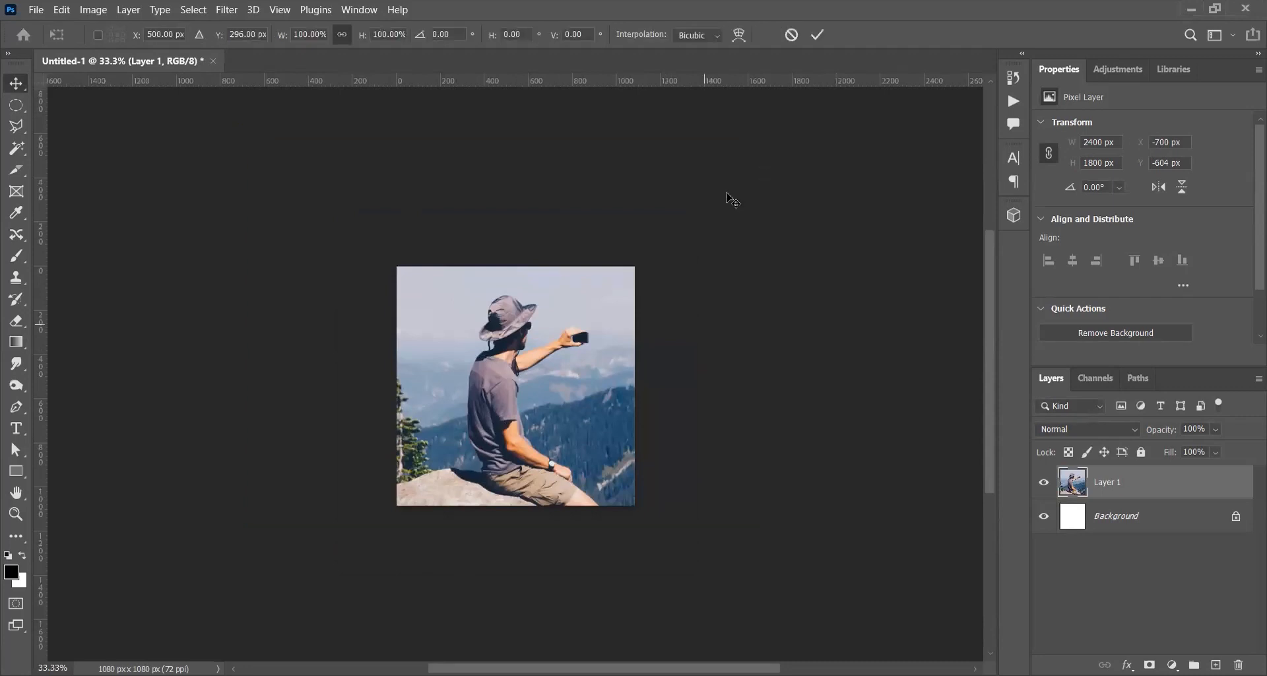
drag(772, 134, 723, 177)
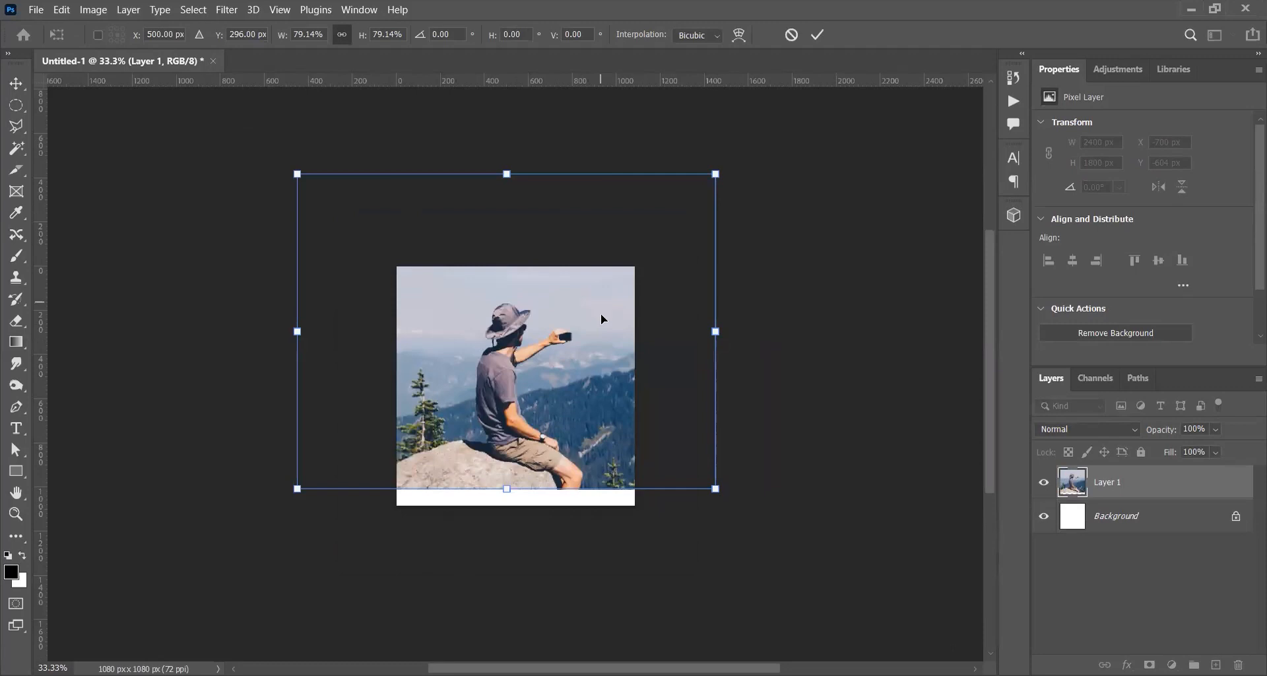
key(Return)
key(ctrl+0)
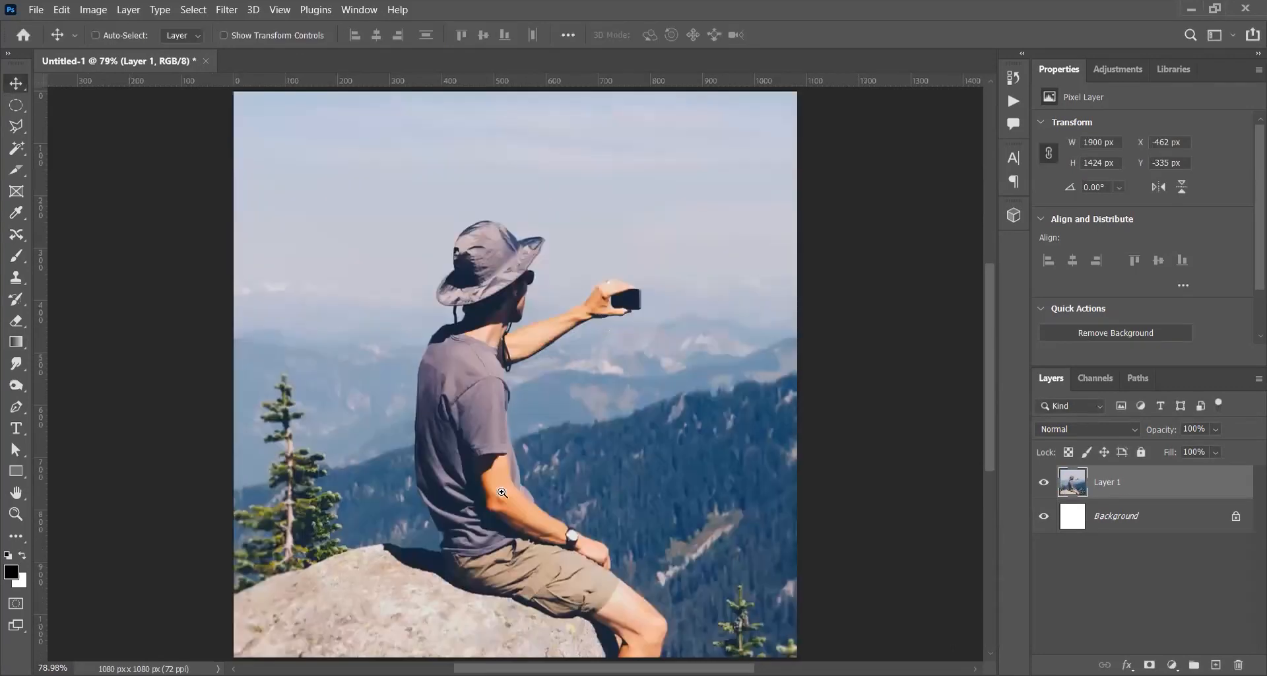
Start a Pen tool path just below the canvas under the man's leg, with a second anchor behind his knee.
key(z)
drag(530, 479, 536, 480)
scroll(537, 480, down, 3)
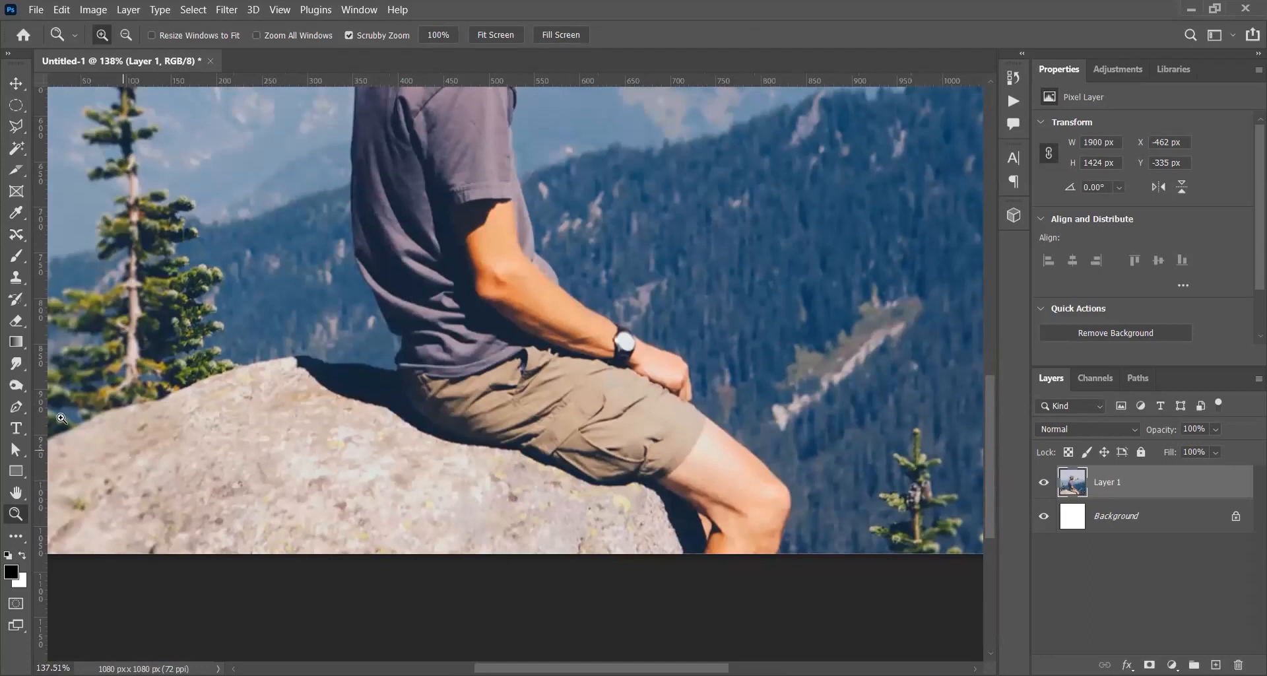
click(21, 408)
right_click(21, 410)
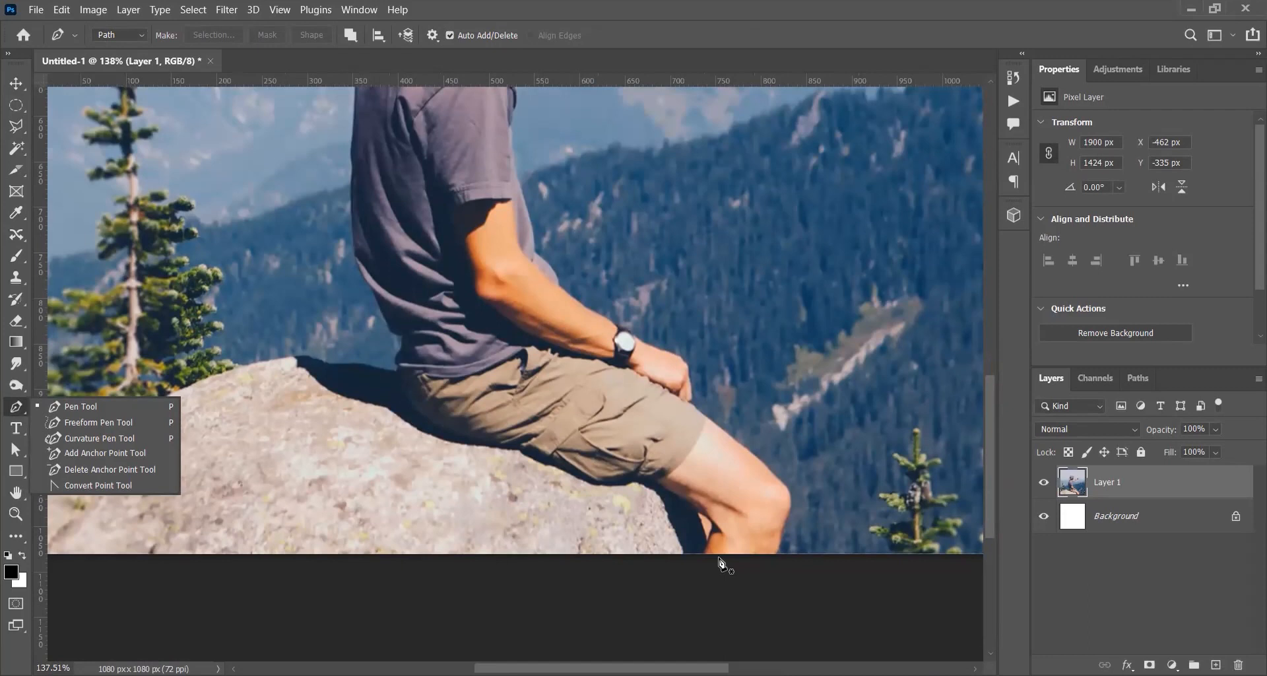
click(688, 574)
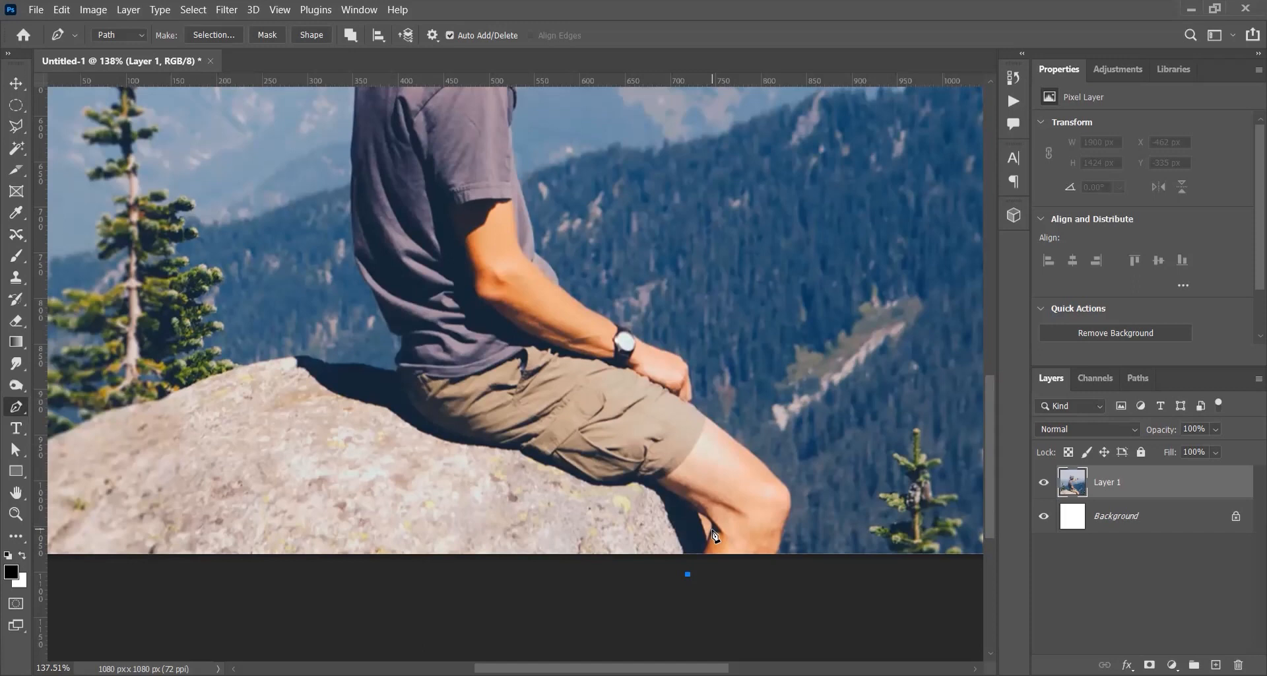
click(712, 529)
Continue the path with curved segments from behind the knee along the underside of the thigh and shorts.
key(z)
drag(665, 493, 713, 506)
key(p)
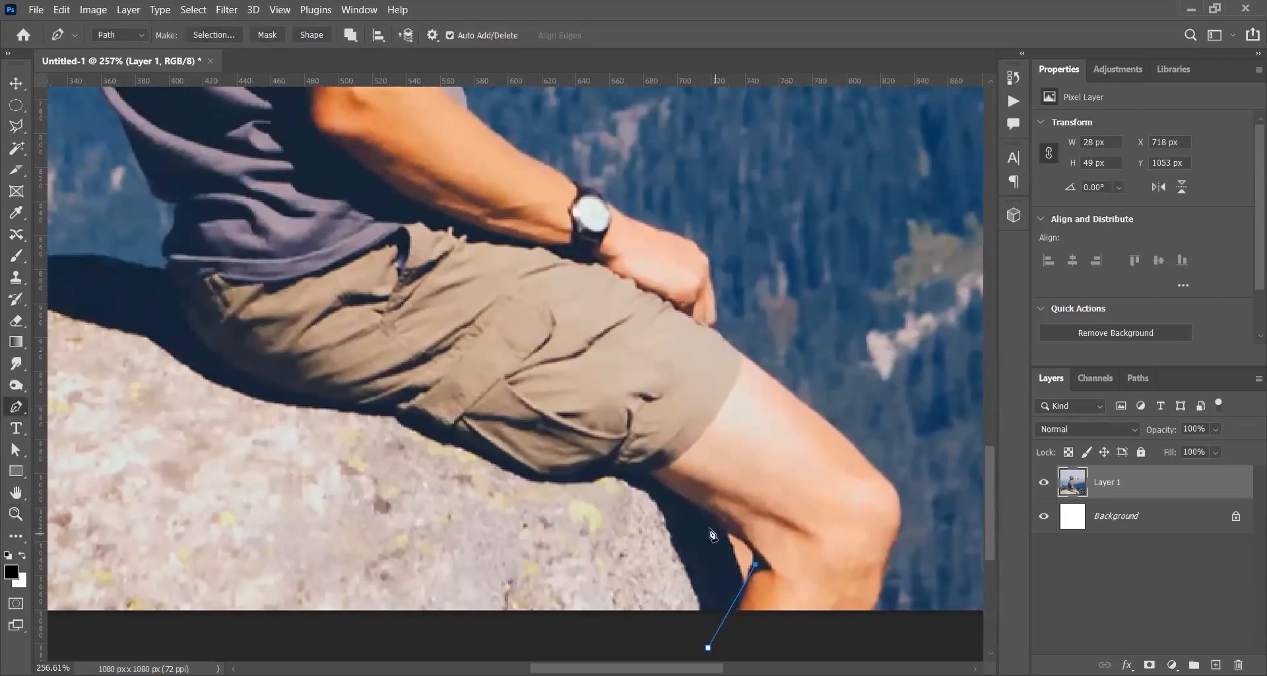
drag(653, 483, 605, 465)
click(647, 487)
drag(597, 479, 479, 463)
alt+click(598, 479)
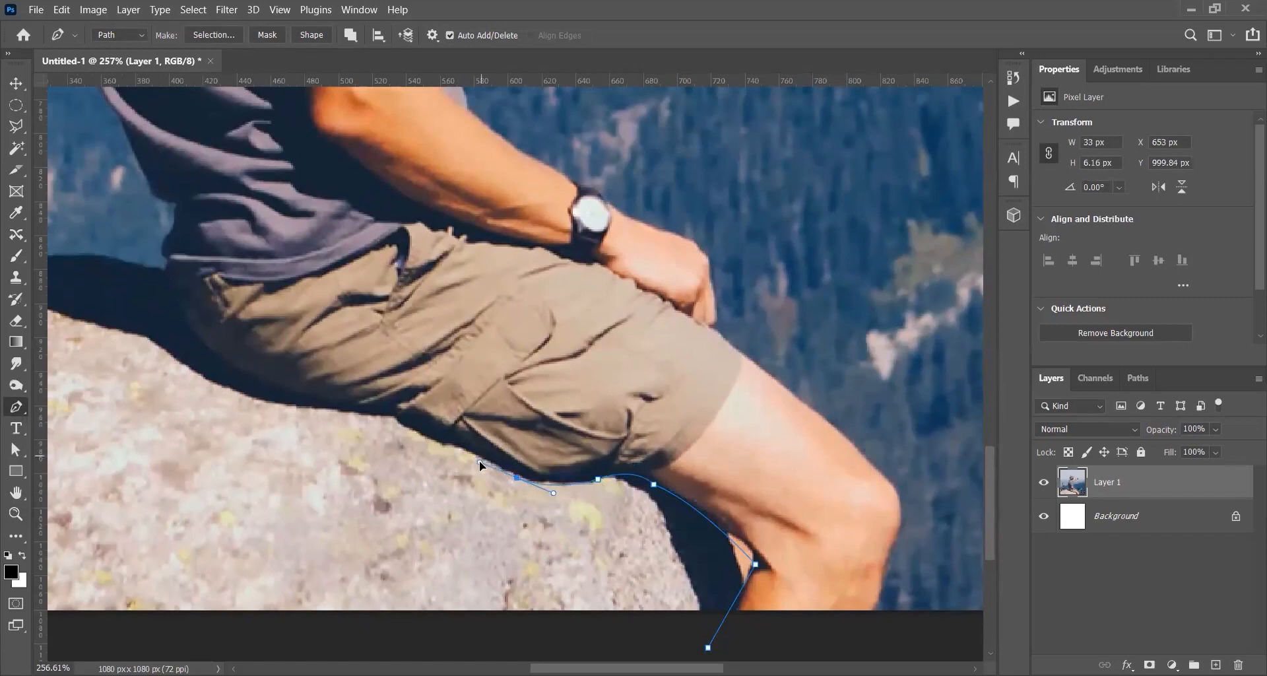
alt+click(516, 477)
drag(454, 444, 383, 406)
Extend the path around the seat of the shorts up to just below the shirt hem at the man's back.
scroll(380, 434, left, 5)
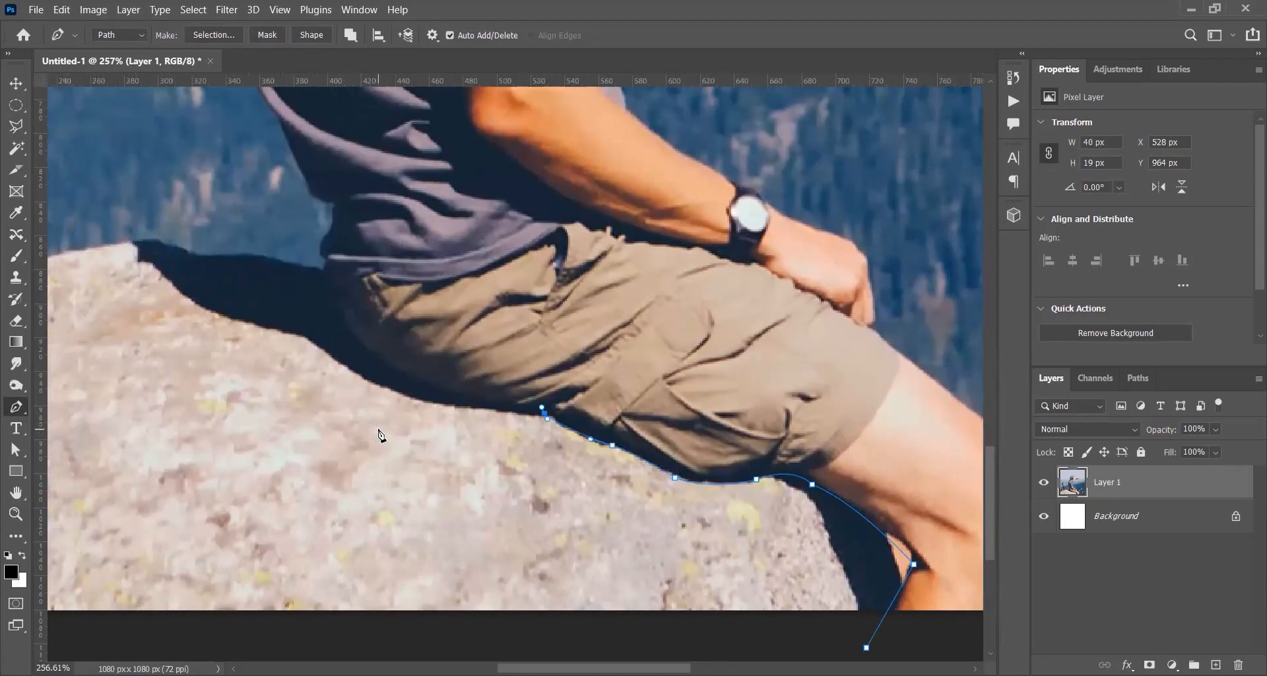
drag(414, 395, 362, 353)
key(ctrl+z)
click(360, 351)
scroll(361, 353, up, 2)
drag(324, 328, 326, 282)
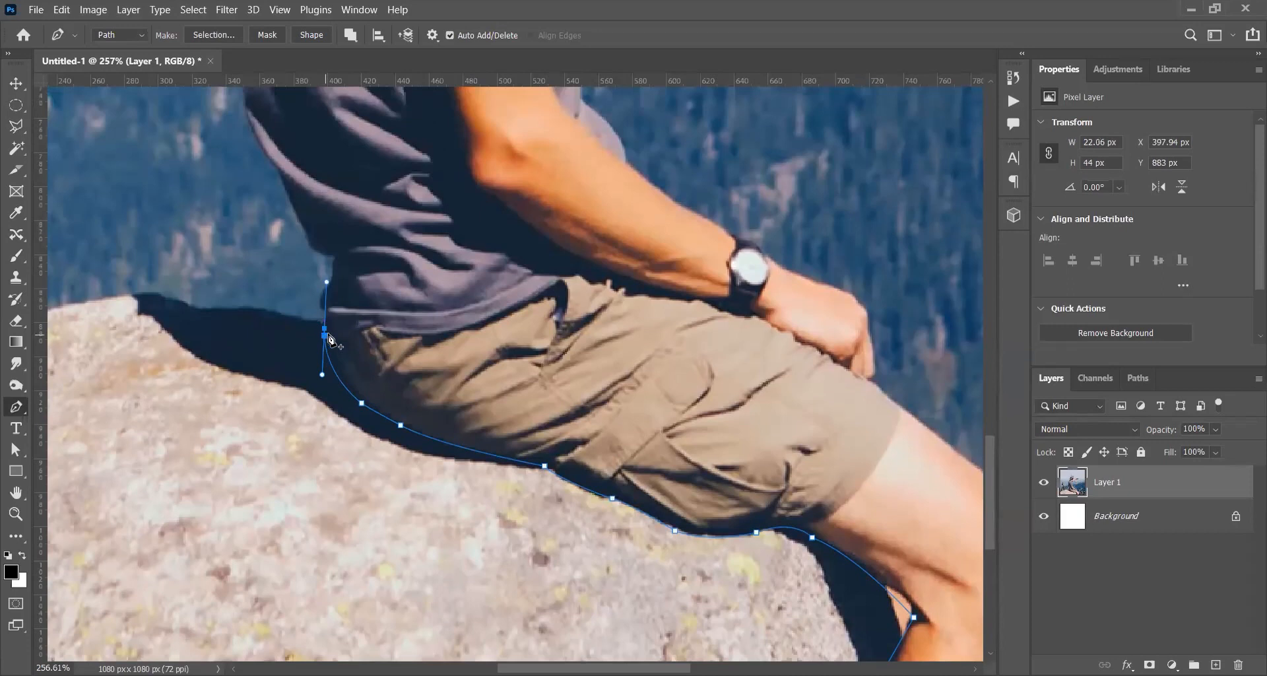
alt+click(323, 329)
scroll(325, 351, up, 1)
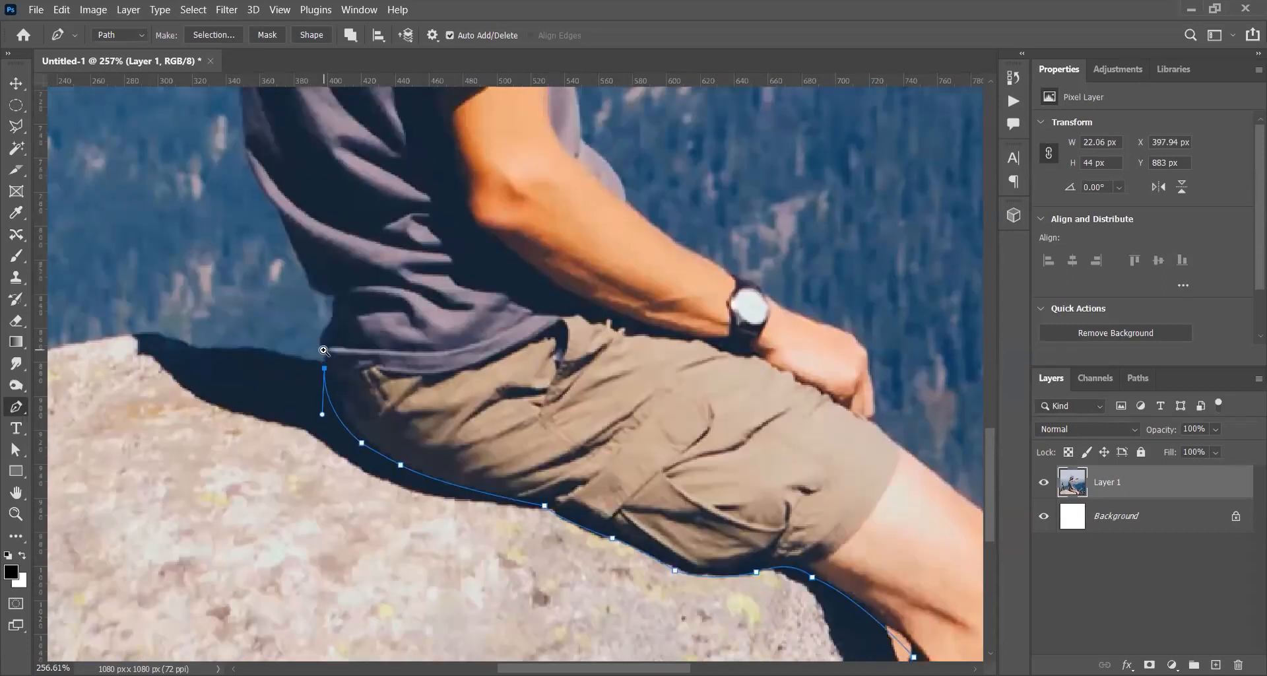
Trace the path closely around the back end of the shirt hem and into the fold above it.
key(z)
drag(325, 350, 353, 348)
scroll(334, 345, up, 2)
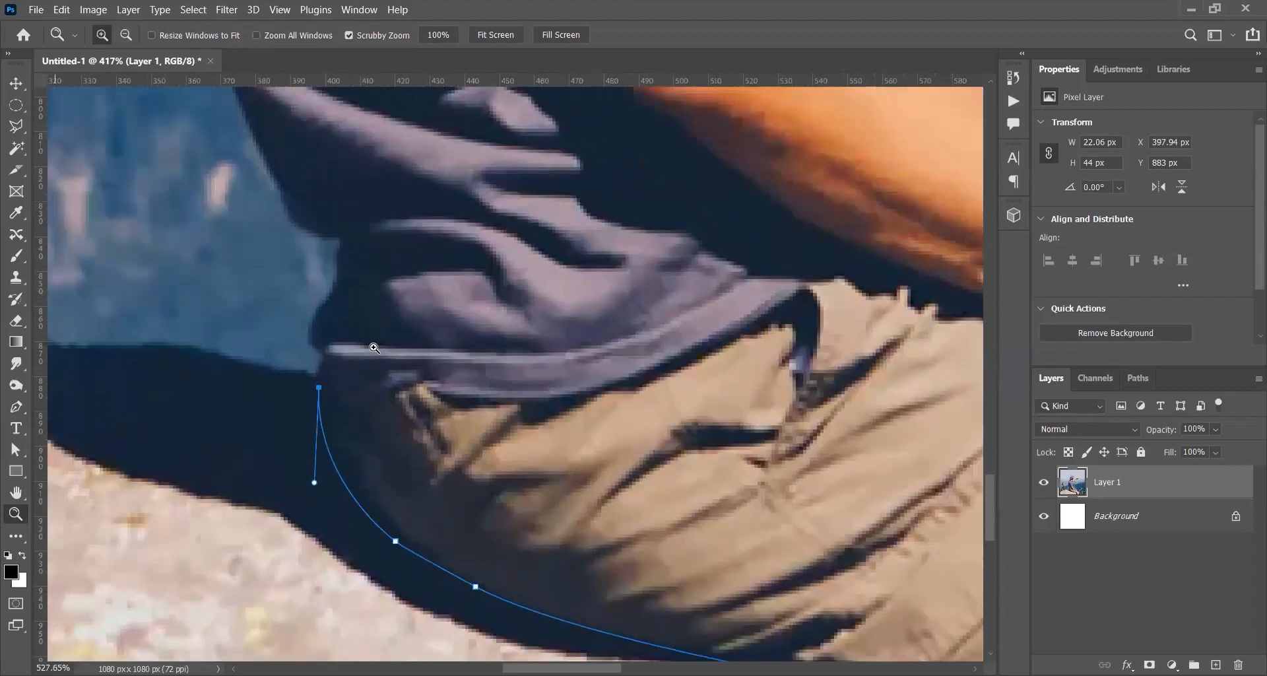
scroll(331, 369, up, 2)
key(p)
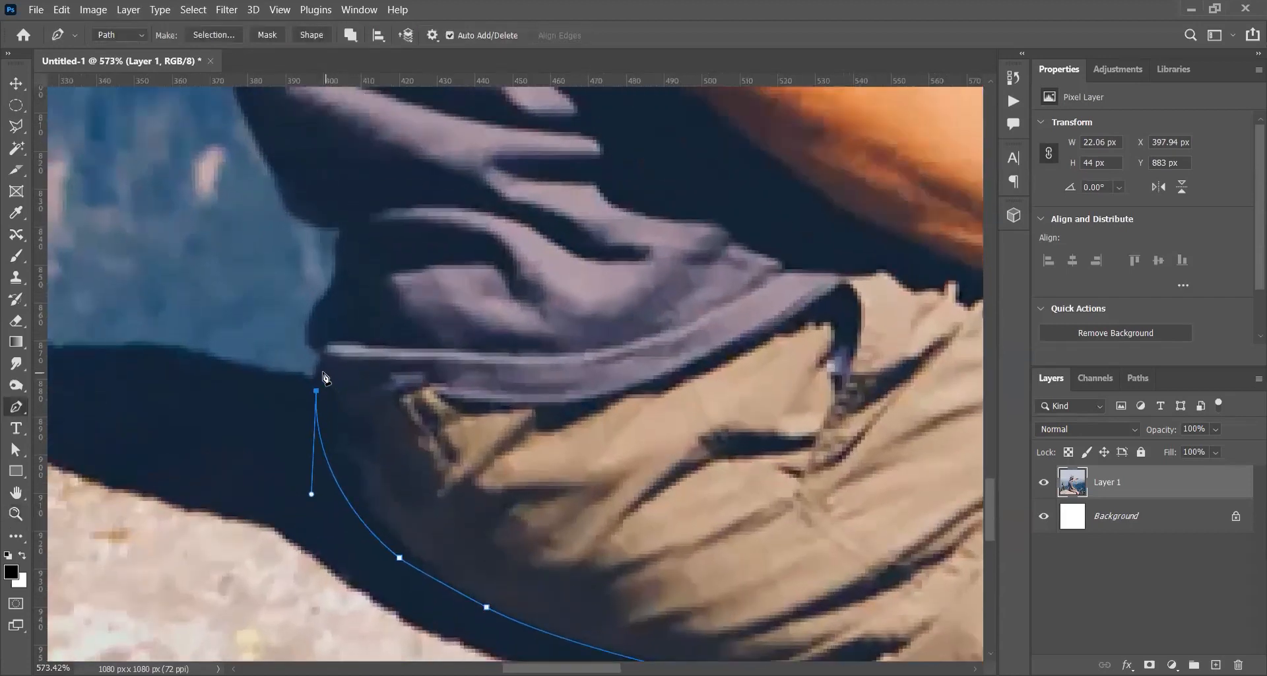
drag(319, 362, 324, 357)
click(312, 349)
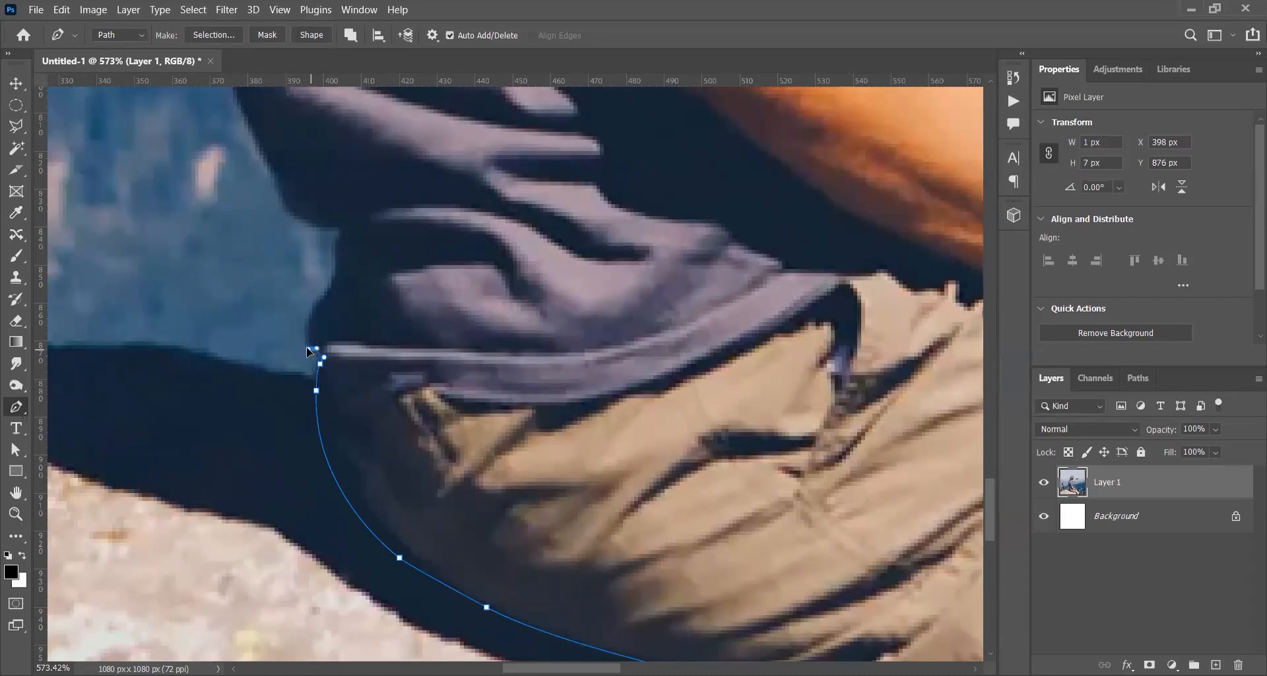
drag(314, 309, 273, 192)
click(335, 260)
click(341, 234)
Trace the path with curved anchors from the shirt-hem fold up the man's lower back.
scroll(271, 192, up, 5)
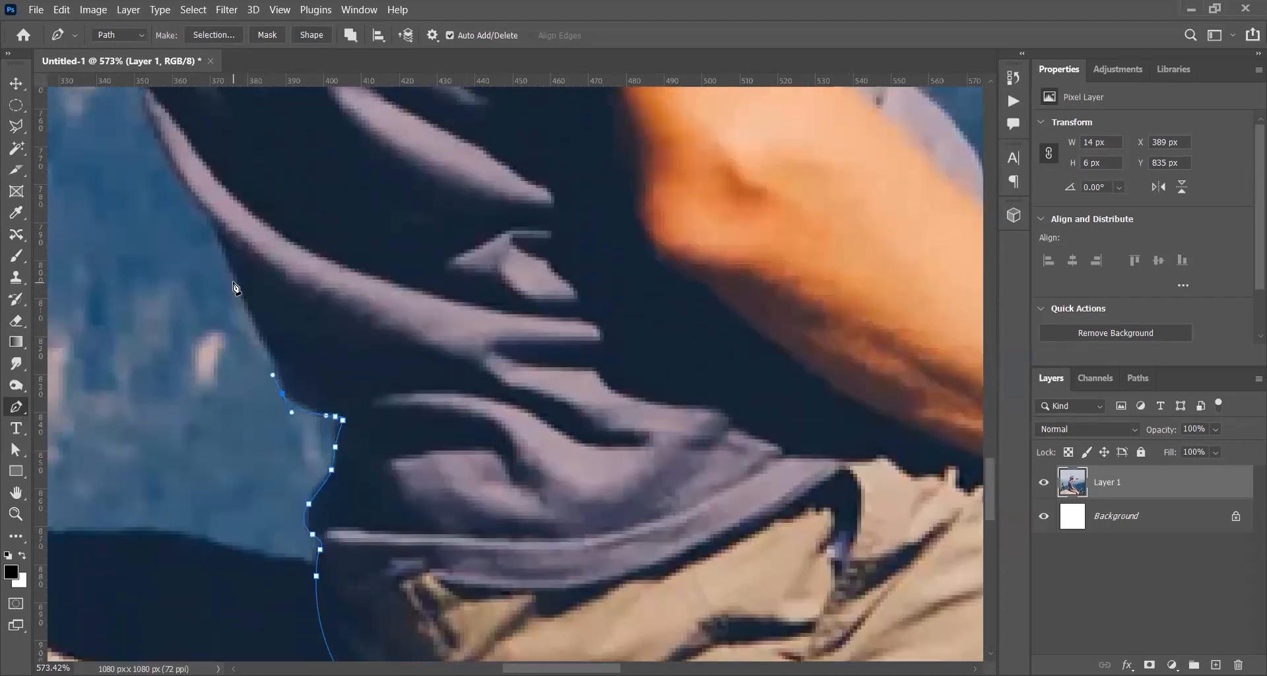
drag(233, 279, 216, 249)
drag(198, 207, 174, 178)
Continue the path along the edge of the shirt to about the middle of the man's back.
scroll(174, 178, up, 5)
scroll(176, 185, up, 3)
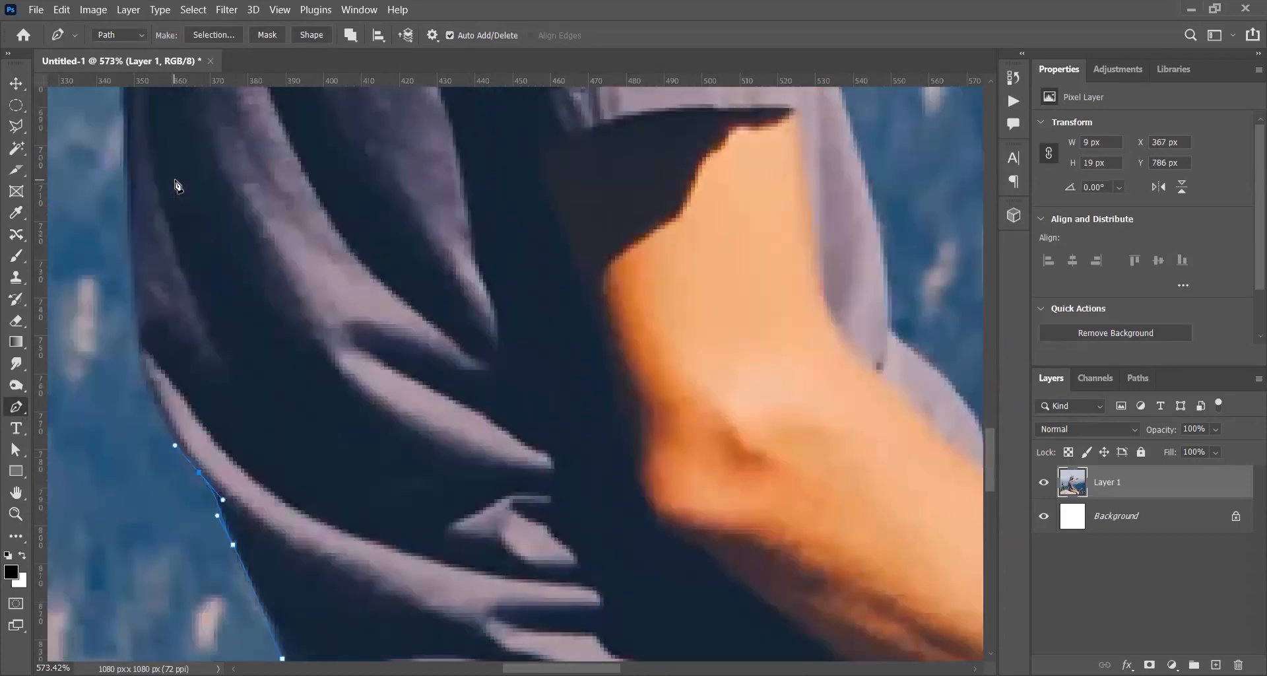
scroll(176, 184, left, 3)
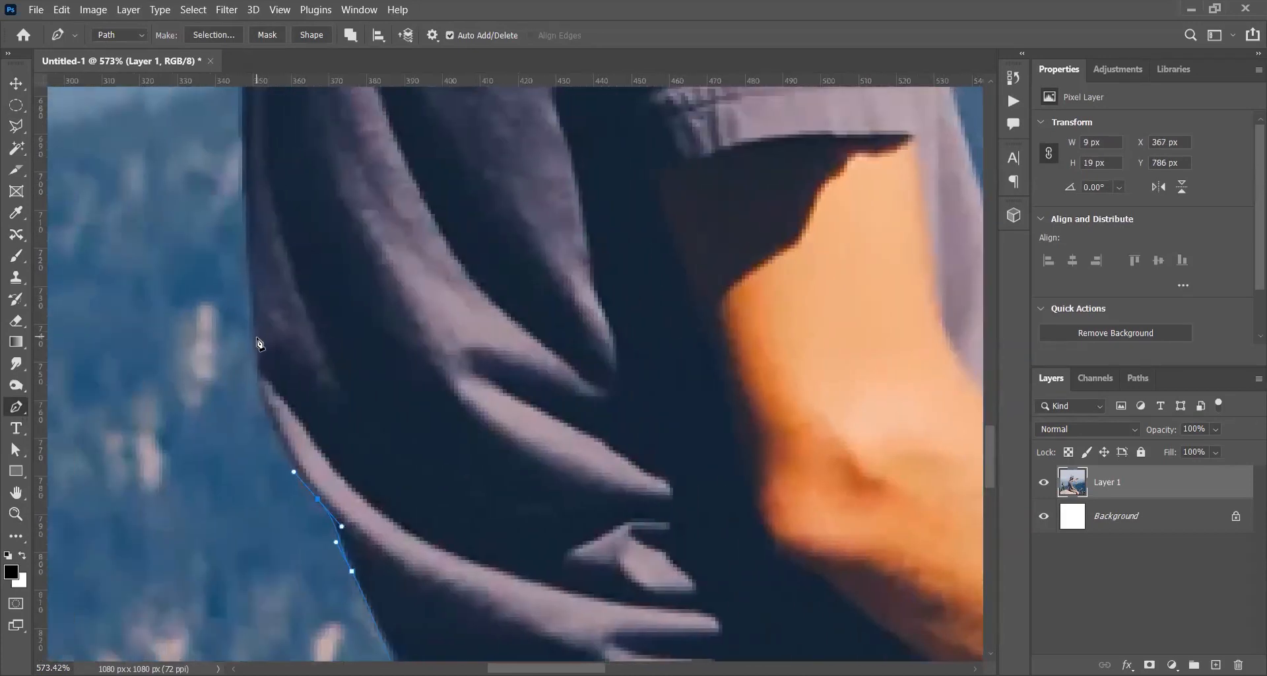
drag(254, 343, 250, 227)
scroll(249, 264, up, 5)
scroll(251, 264, up, 3)
drag(247, 315, 241, 287)
drag(246, 207, 251, 171)
Run the path loosely around the hat, phone and front of the man, and close it at its first anchor below the canvas.
key(ctrl+0)
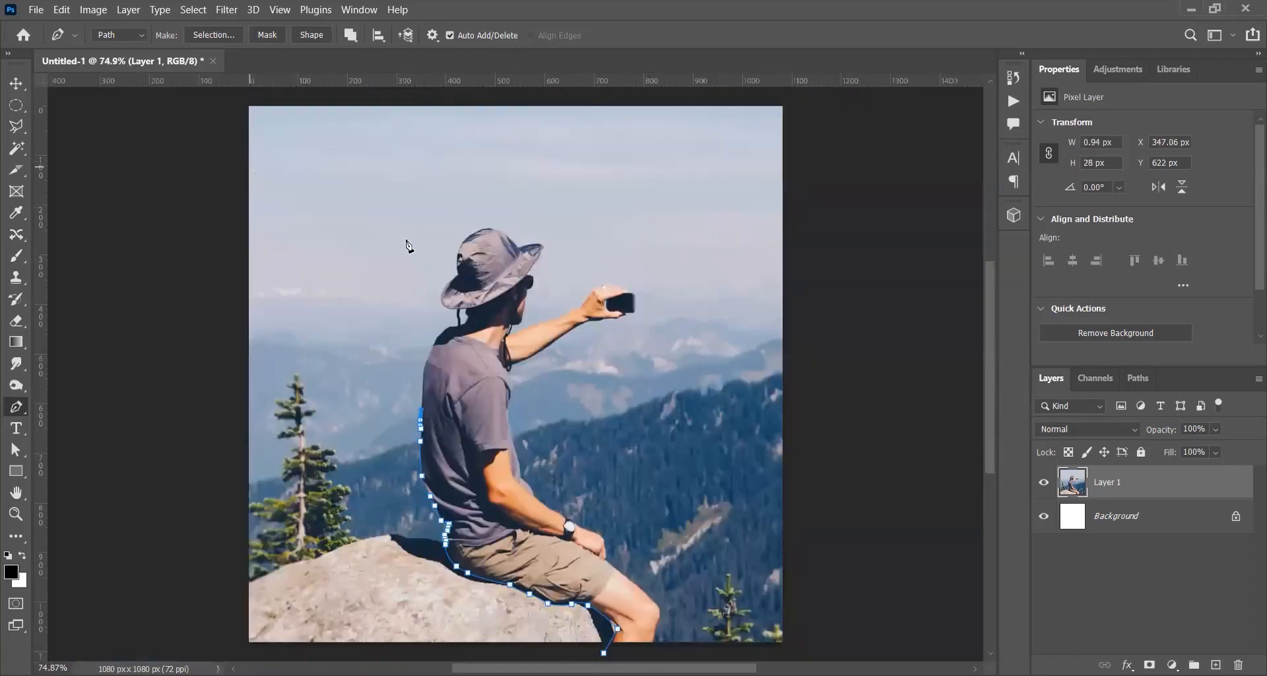
click(404, 197)
drag(576, 172, 584, 173)
click(682, 238)
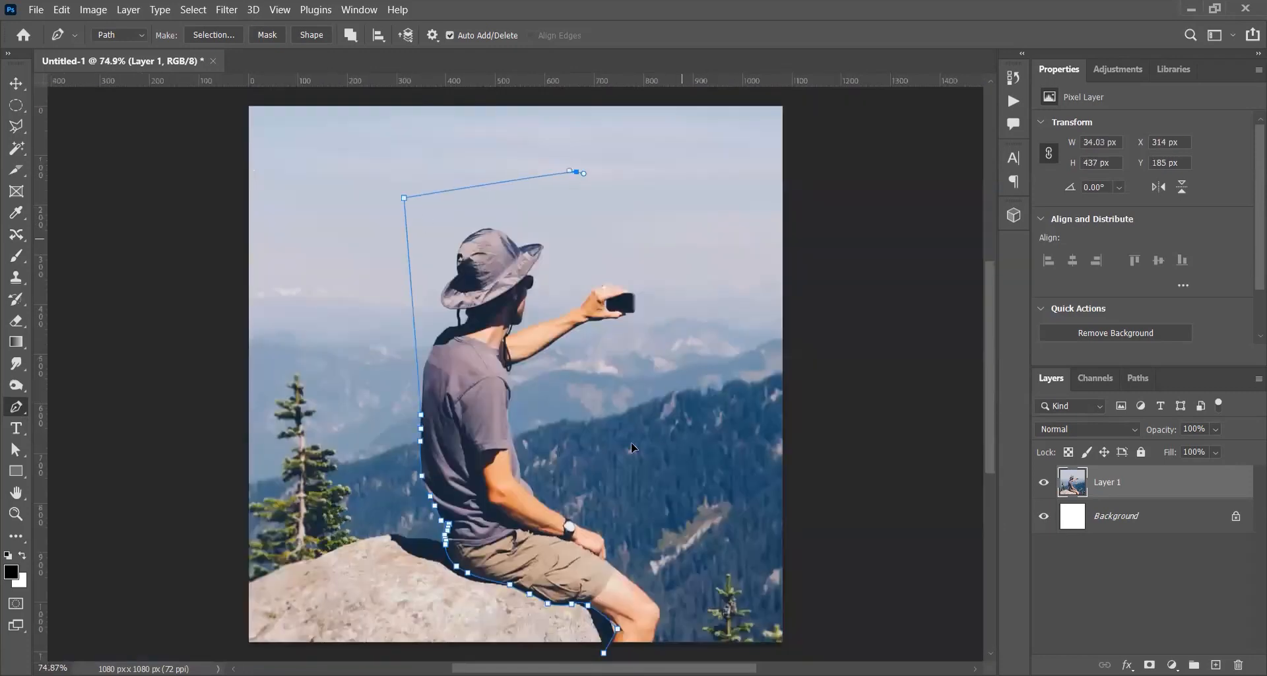
click(665, 428)
drag(575, 480, 598, 487)
click(667, 522)
scroll(690, 599, down, 2)
click(688, 594)
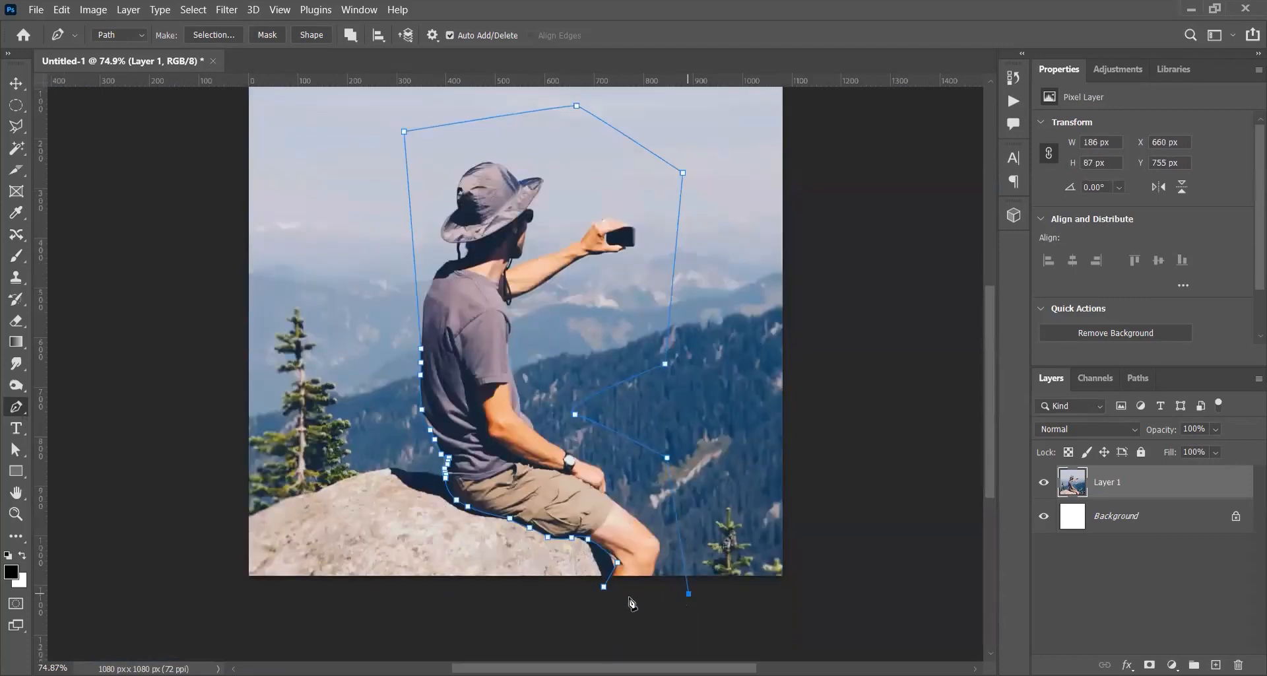
click(604, 590)
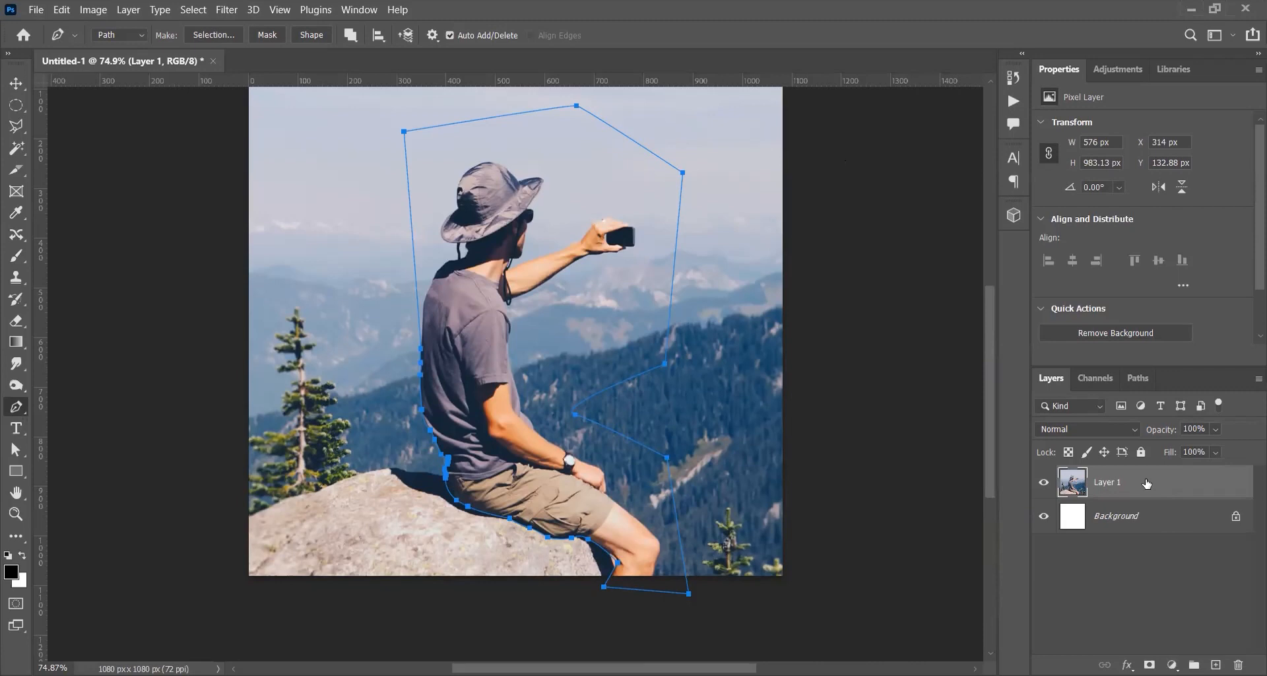
Duplicate Layer 1, place the copy beneath it, and make Layer 1 the active layer.
key(ctrl+j)
drag(1168, 483, 1181, 535)
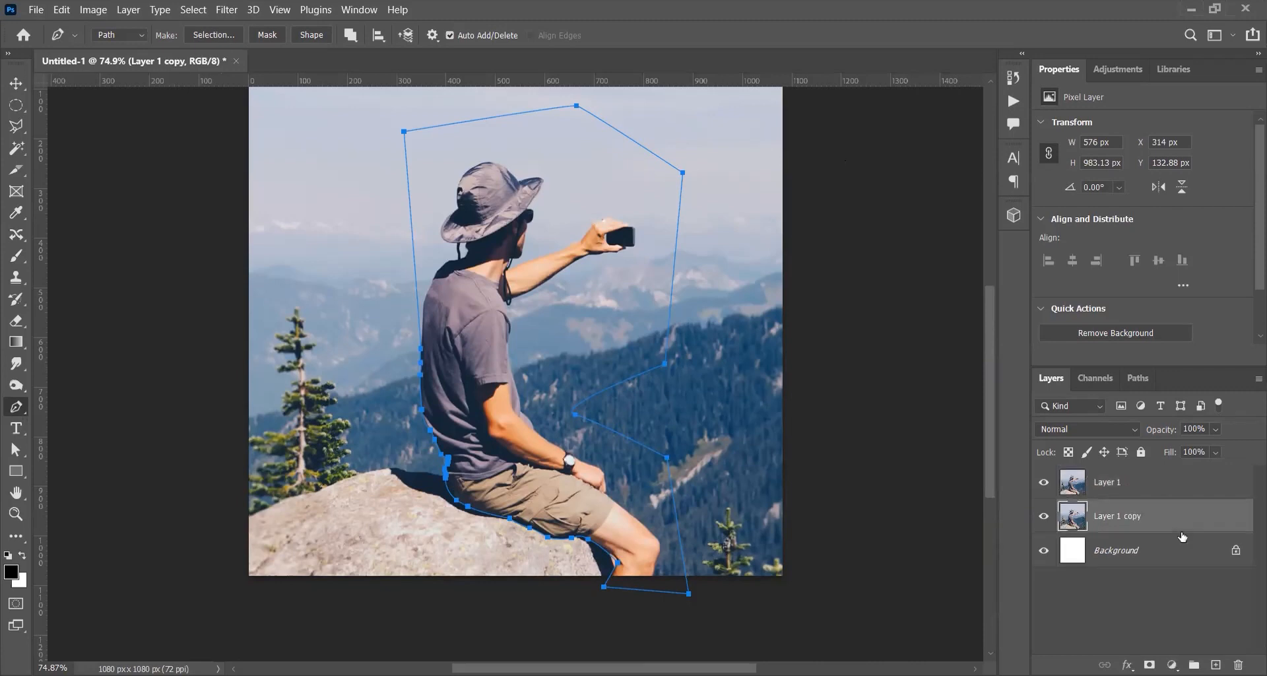
click(1148, 482)
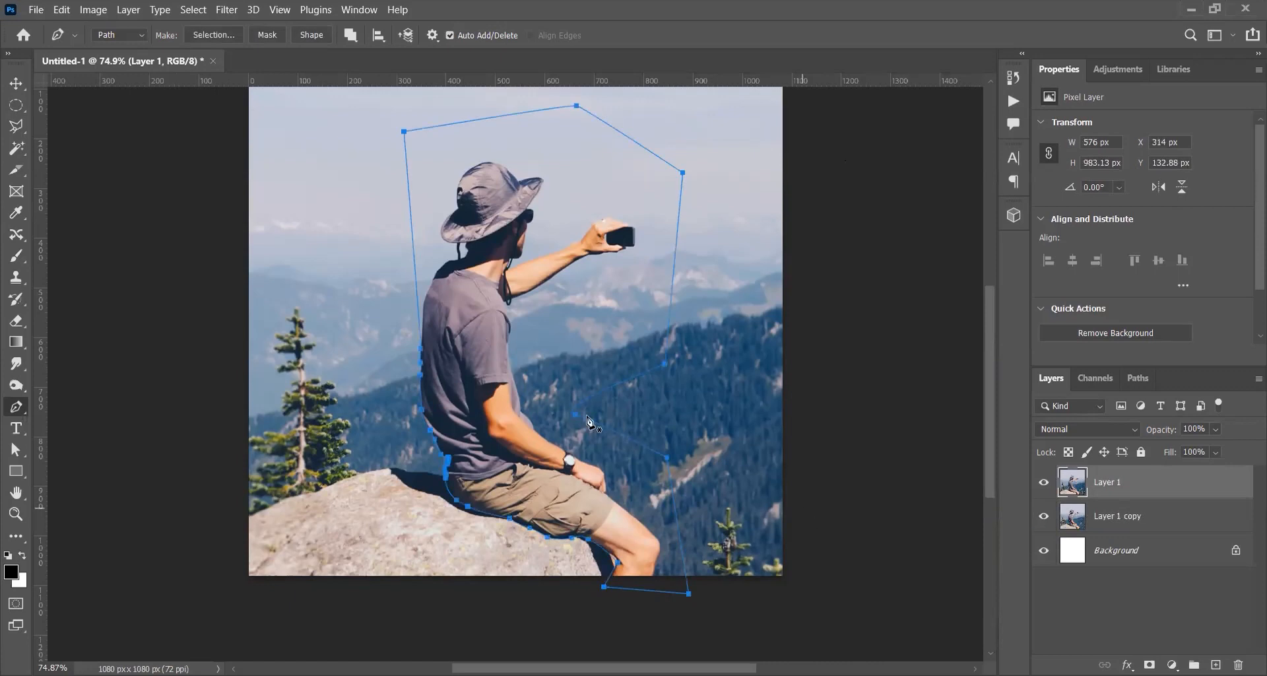
Convert the path into a selection, copy the selected area to a new layer, and hide Layer 1 and Layer 1 copy.
key(v)
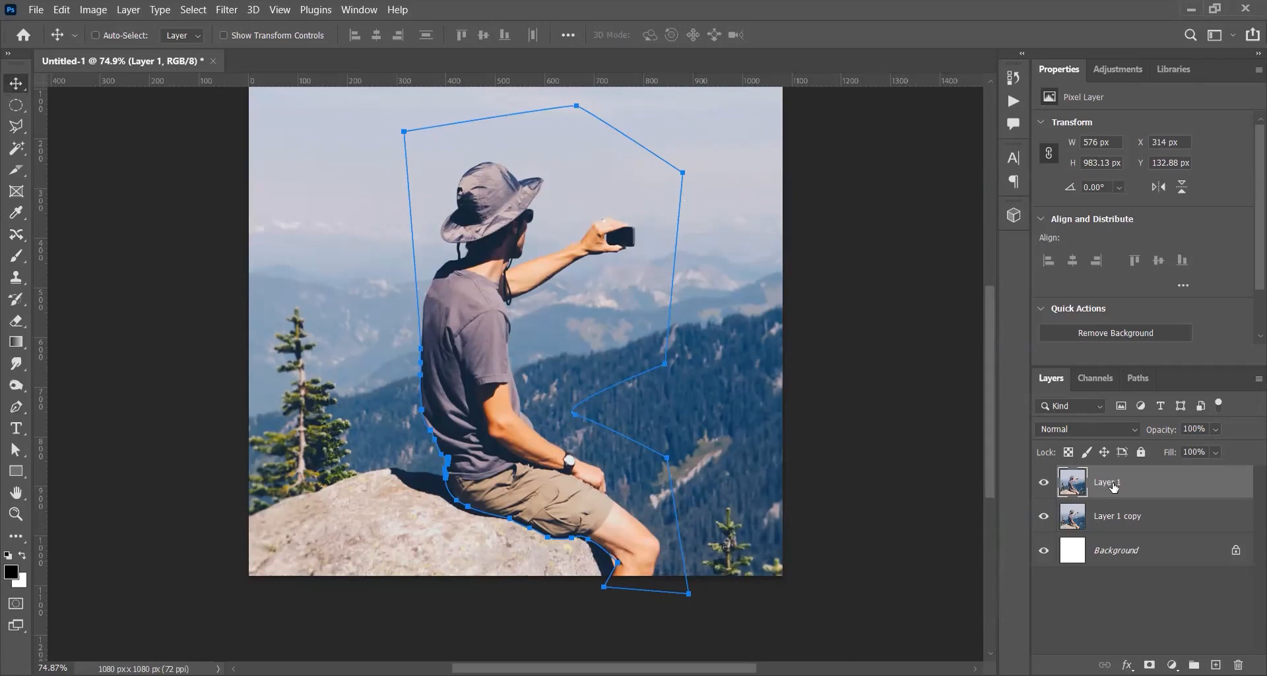
key(ctrl+Return)
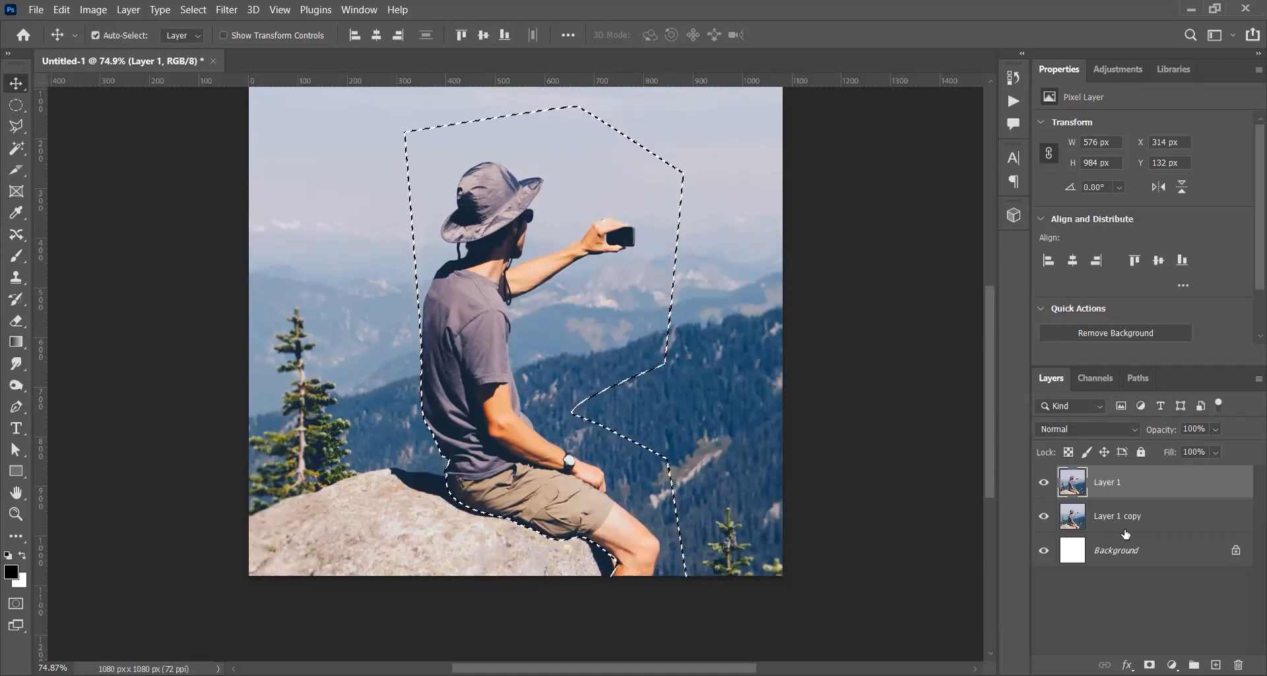
key(ctrl+j)
click(1043, 518)
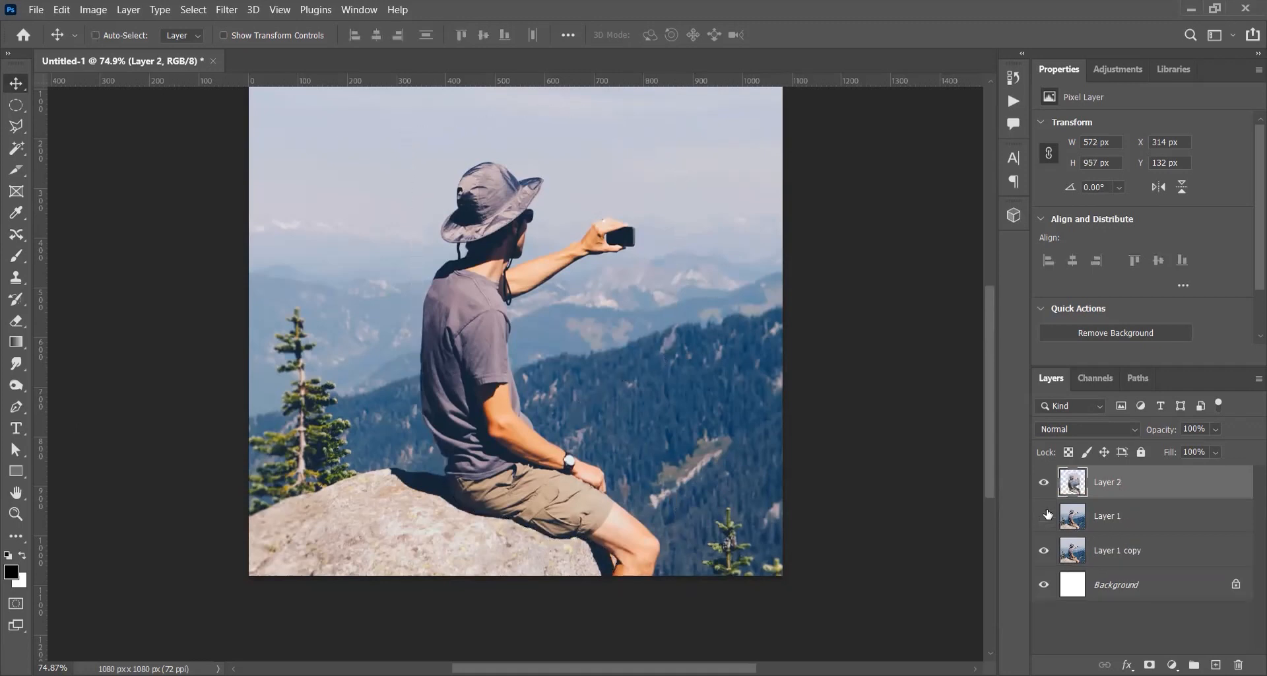
click(1043, 550)
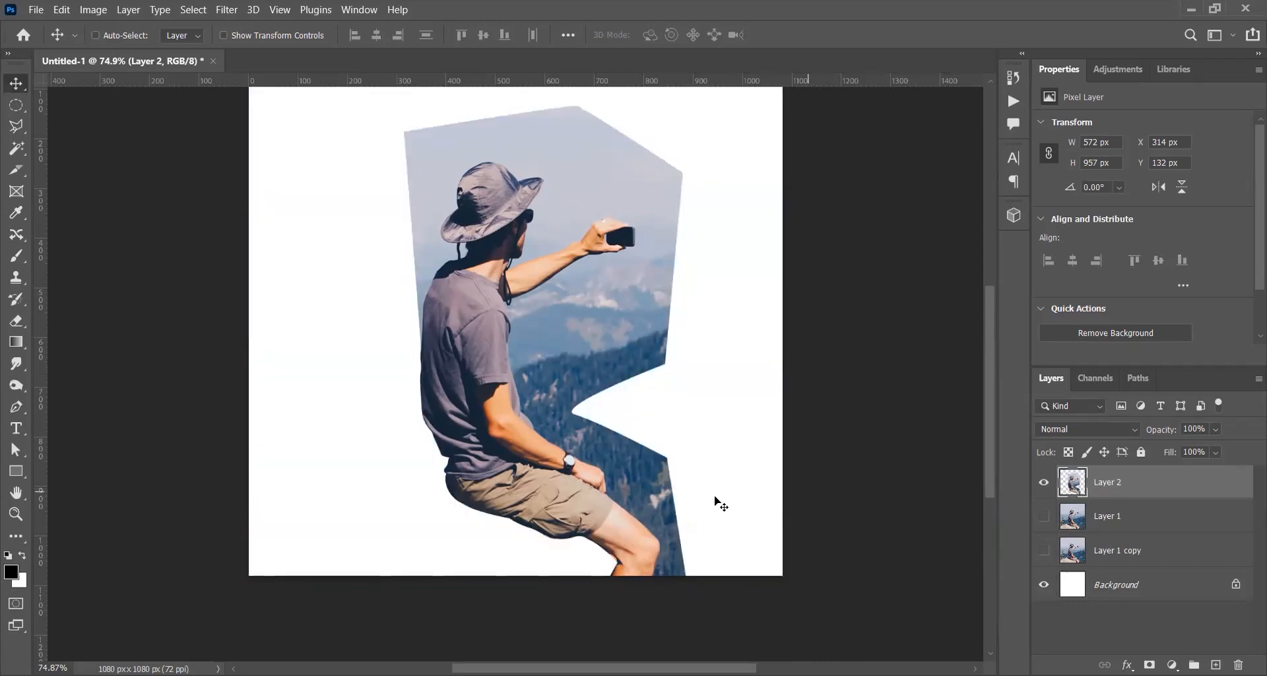
Examine the traced edge of the cutout along the man's back, shorts and leg.
key(z)
drag(439, 414, 486, 426)
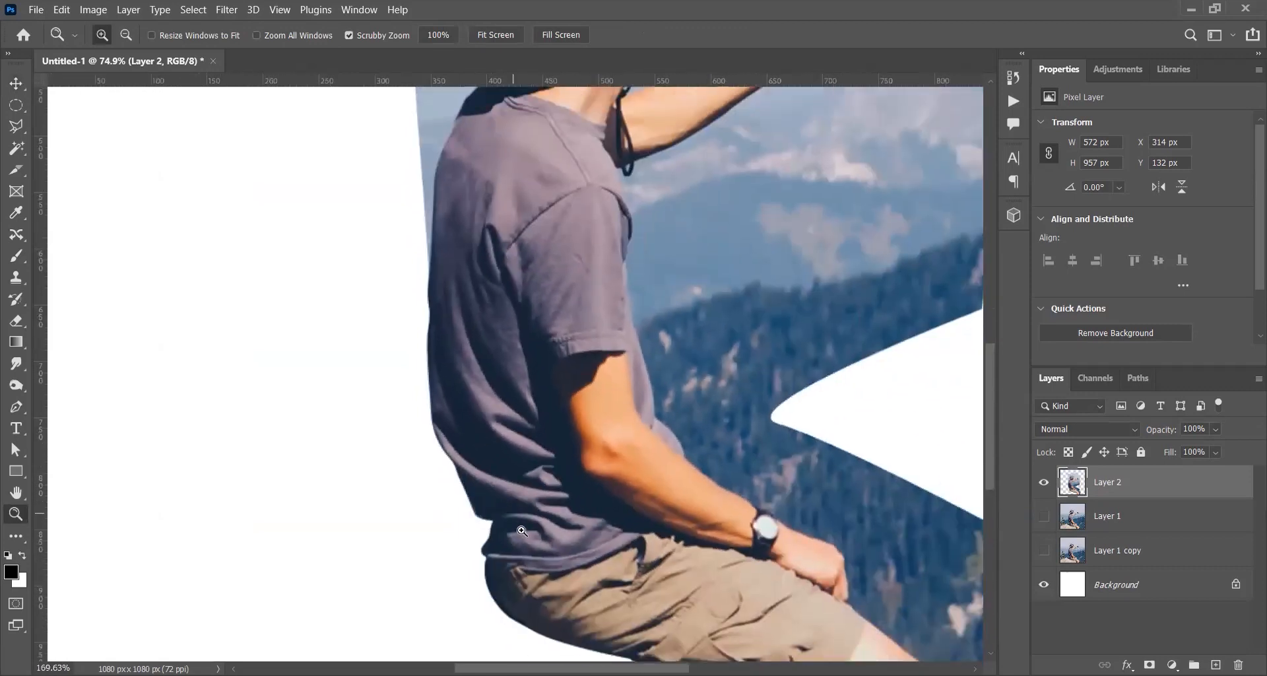
scroll(522, 532, down, 2)
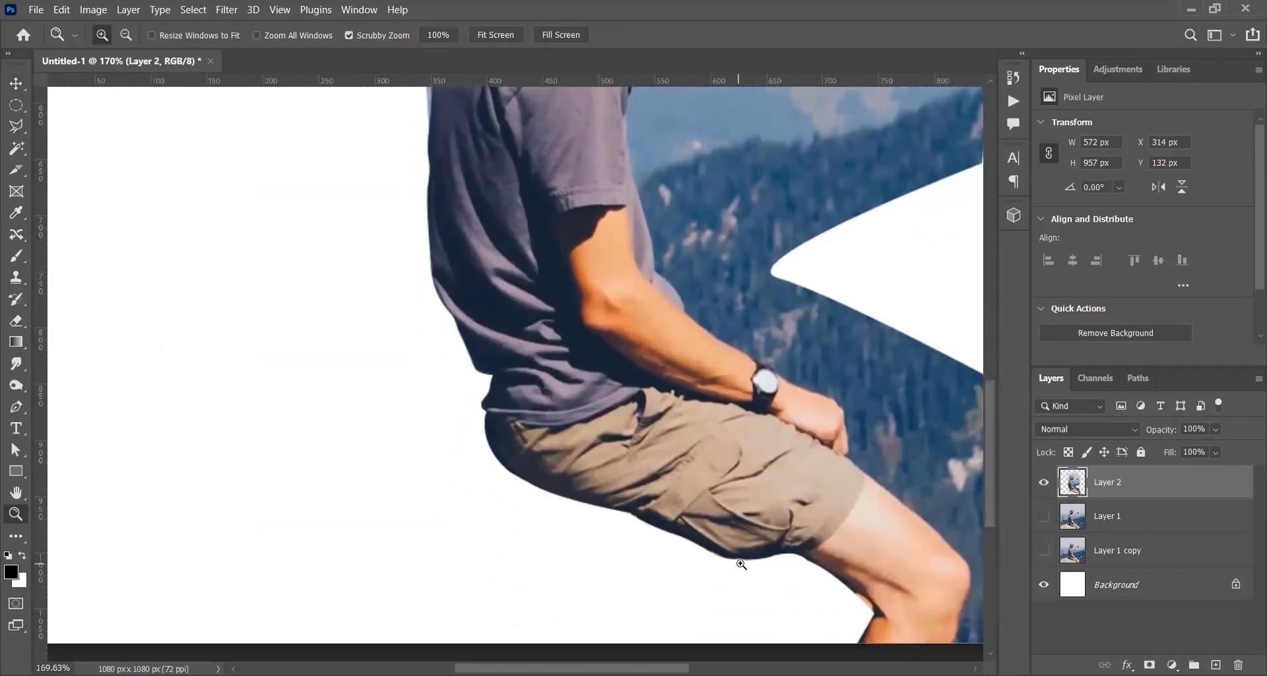
scroll(739, 560, down, 2)
scroll(772, 523, up, 1)
drag(755, 523, 782, 626)
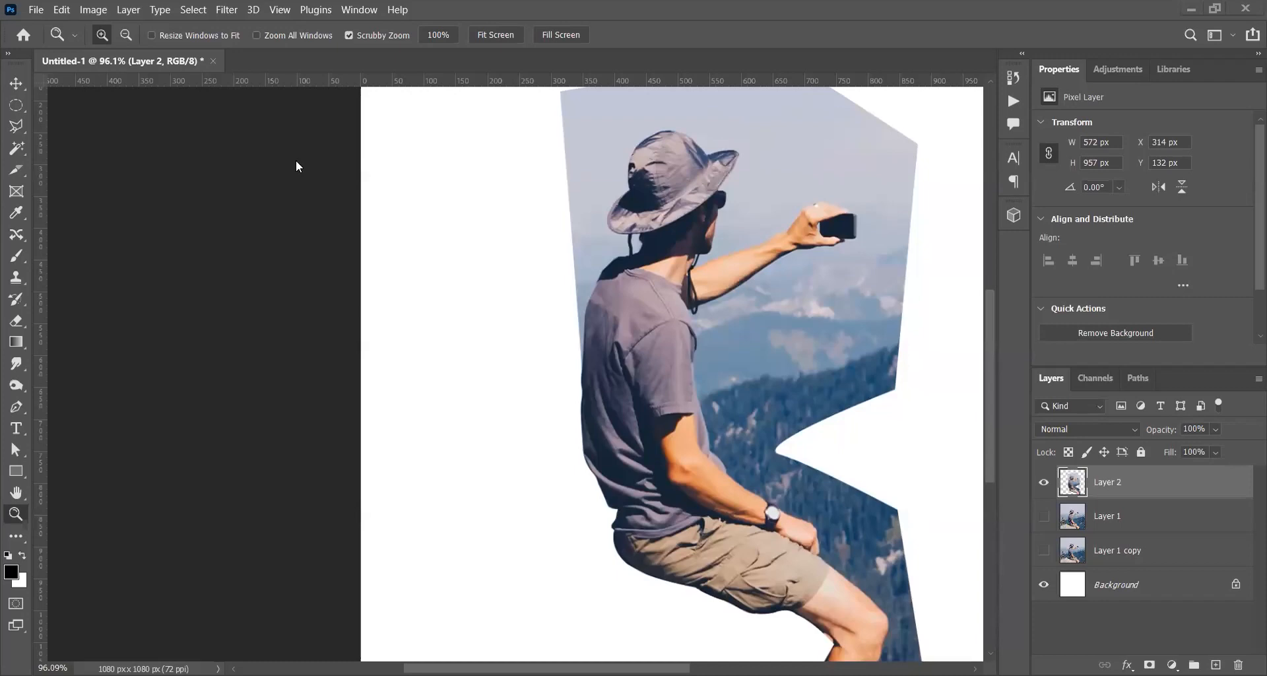
Paste the photo of the bearded man in a scarf and scale it up to 1680 × 1123 px over the canvas.
alt+click(617, 323)
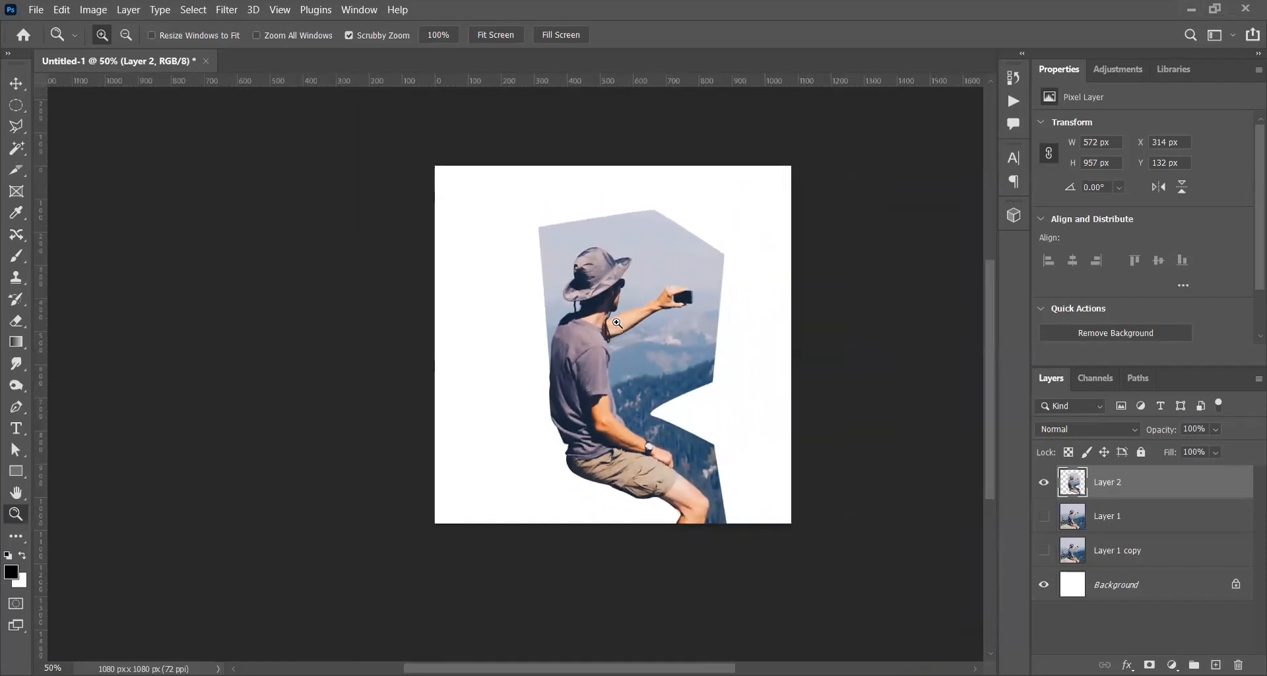
key(ctrl+v)
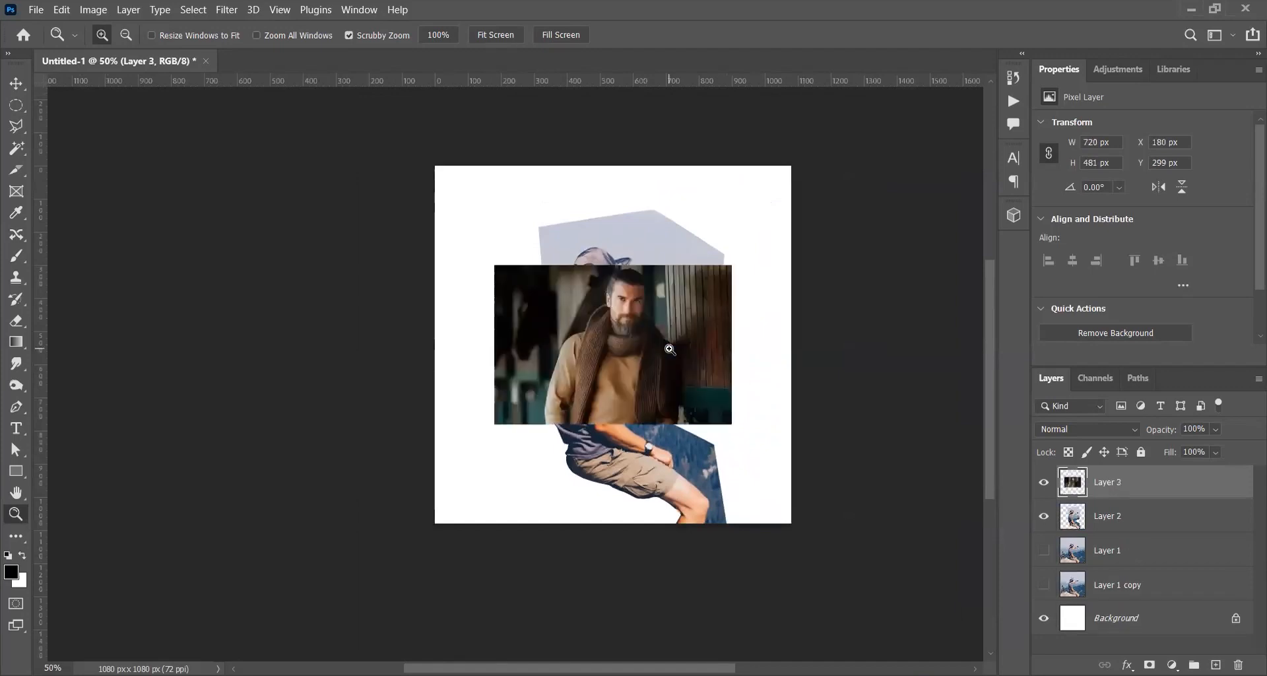
key(ctrl+t)
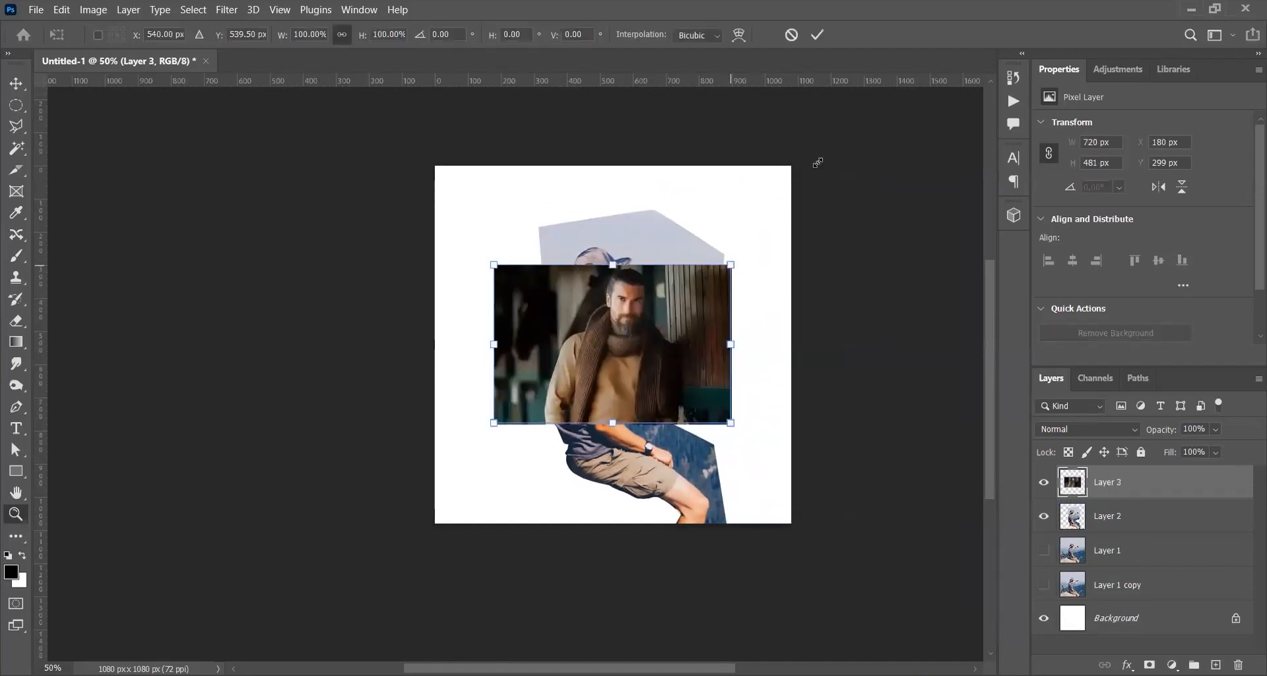
key(Escape)
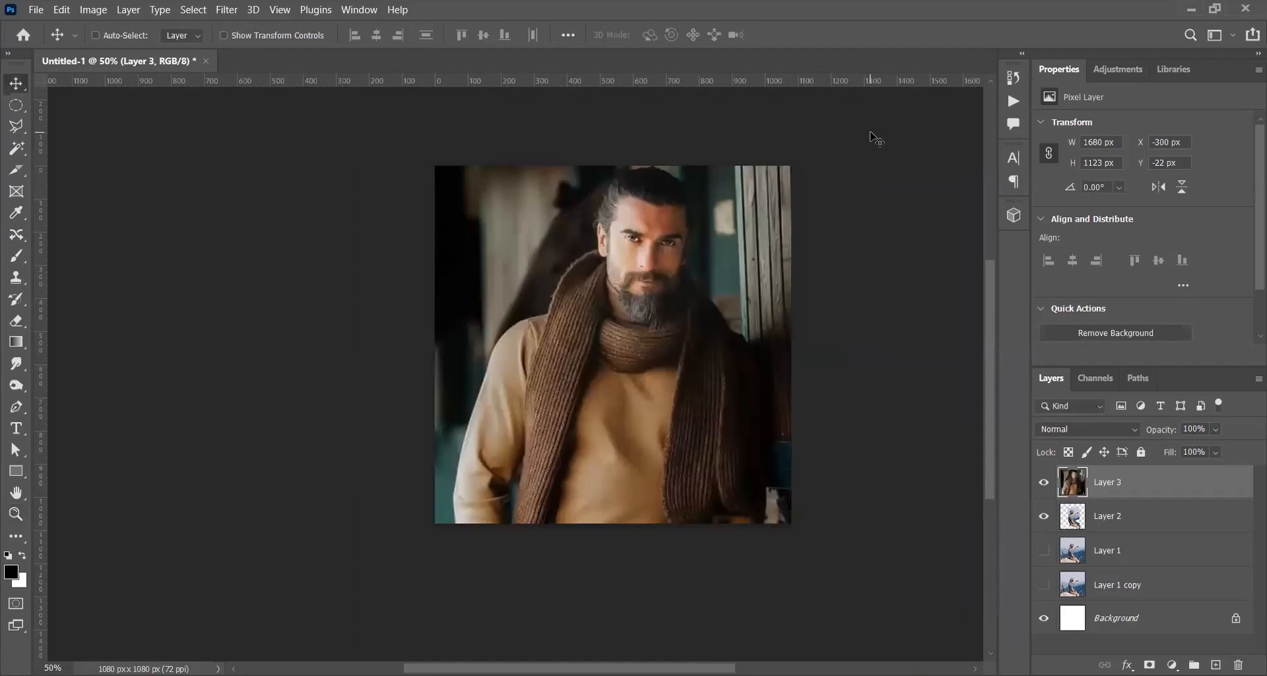
Delete Layer 2, Layer 1 and Layer 1 copy.
click(1167, 525)
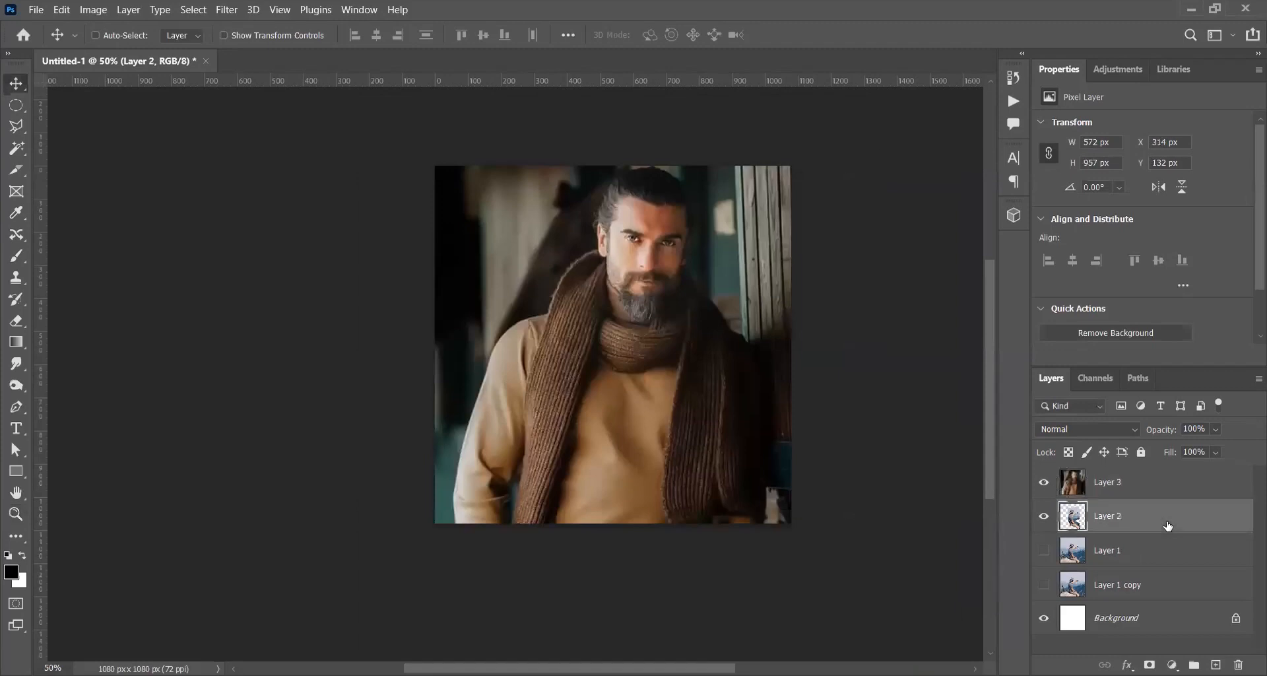
key(Delete)
key(Delete)
key(Delete)
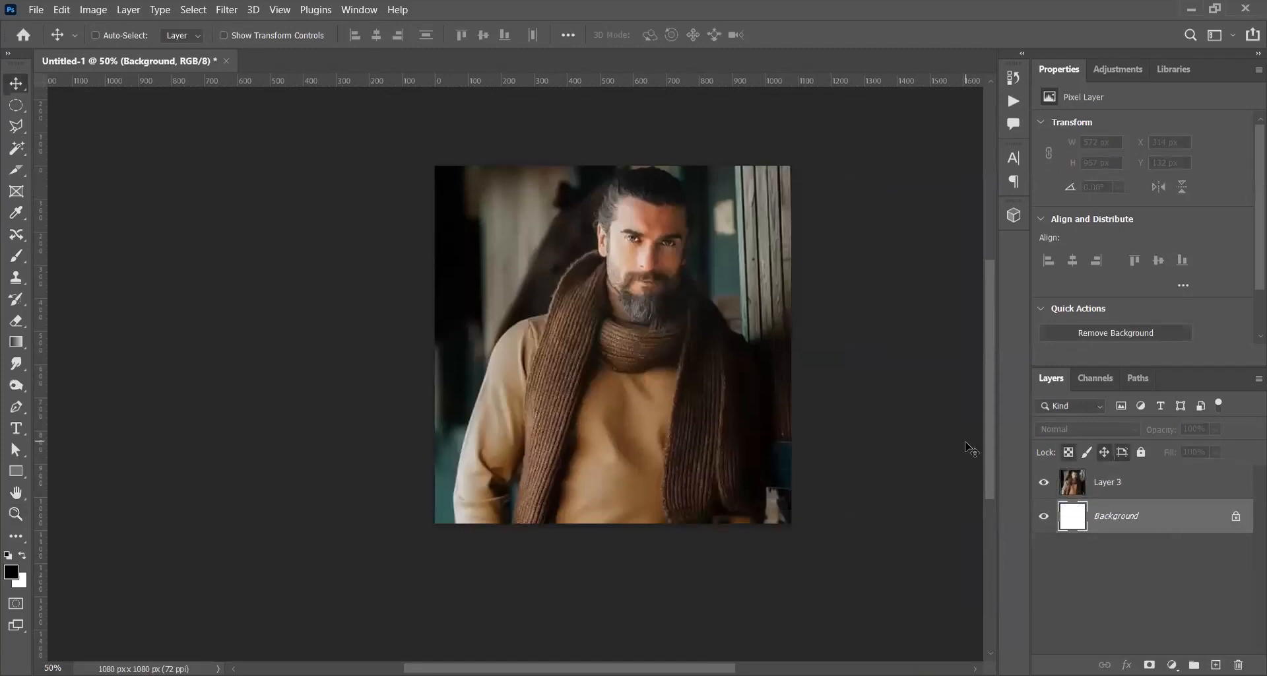
Start a Pen tool path just below the canvas under the man's light sleeve and trace it up past the cuff.
key(z)
drag(620, 290, 655, 312)
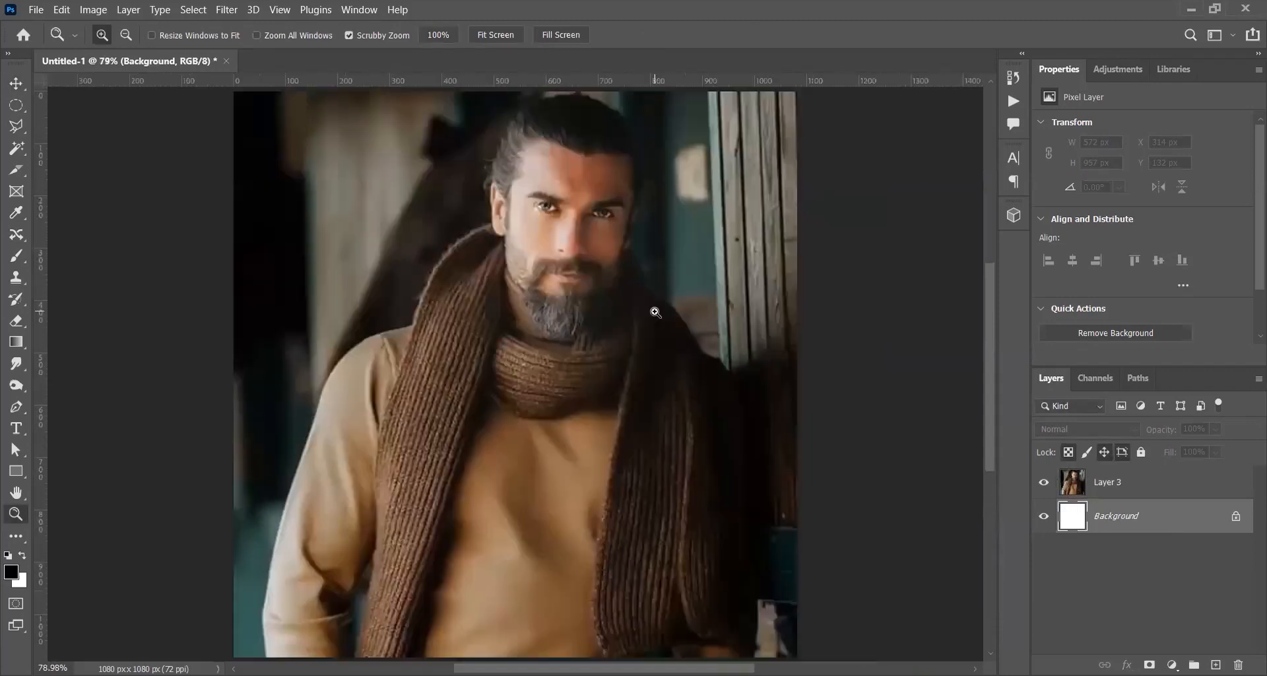
scroll(655, 312, left, 5)
key(p)
key(z)
scroll(599, 428, down, 3)
drag(433, 554, 497, 554)
key(p)
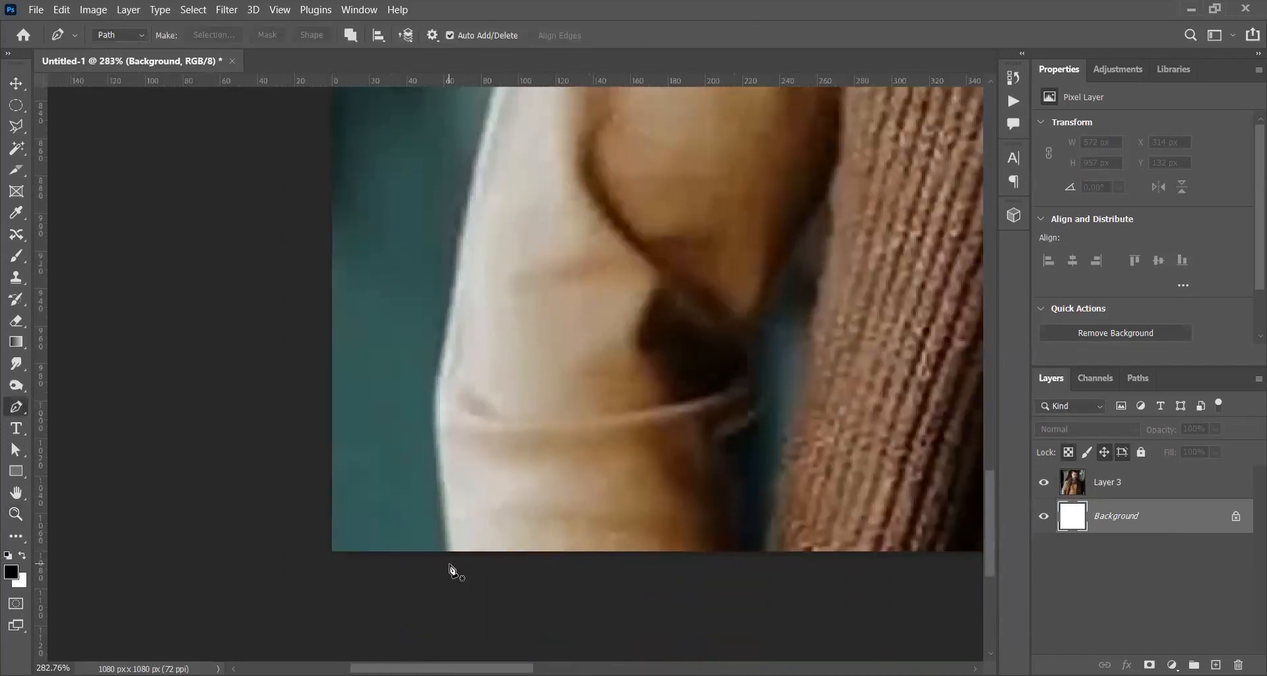
click(448, 566)
click(434, 450)
drag(433, 401, 438, 364)
Continue the path with closely spaced anchors up the outer edge of the lower sleeve.
click(445, 307)
click(455, 268)
click(454, 241)
scroll(453, 242, up, 2)
click(484, 239)
scroll(484, 239, up, 2)
click(528, 209)
Trace the path up the outer edge of the upper sleeve and onto the curve of the shoulder.
scroll(528, 210, up, 3)
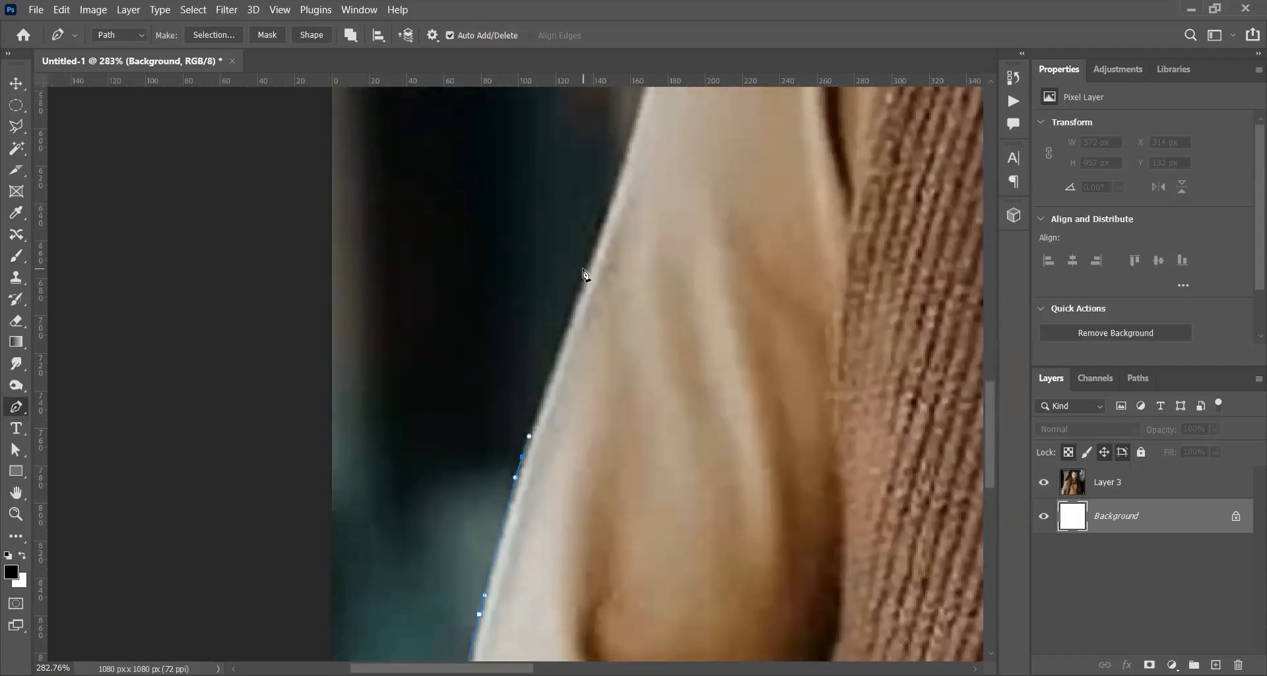
drag(578, 290, 590, 253)
scroll(591, 254, up, 3)
drag(638, 307, 649, 273)
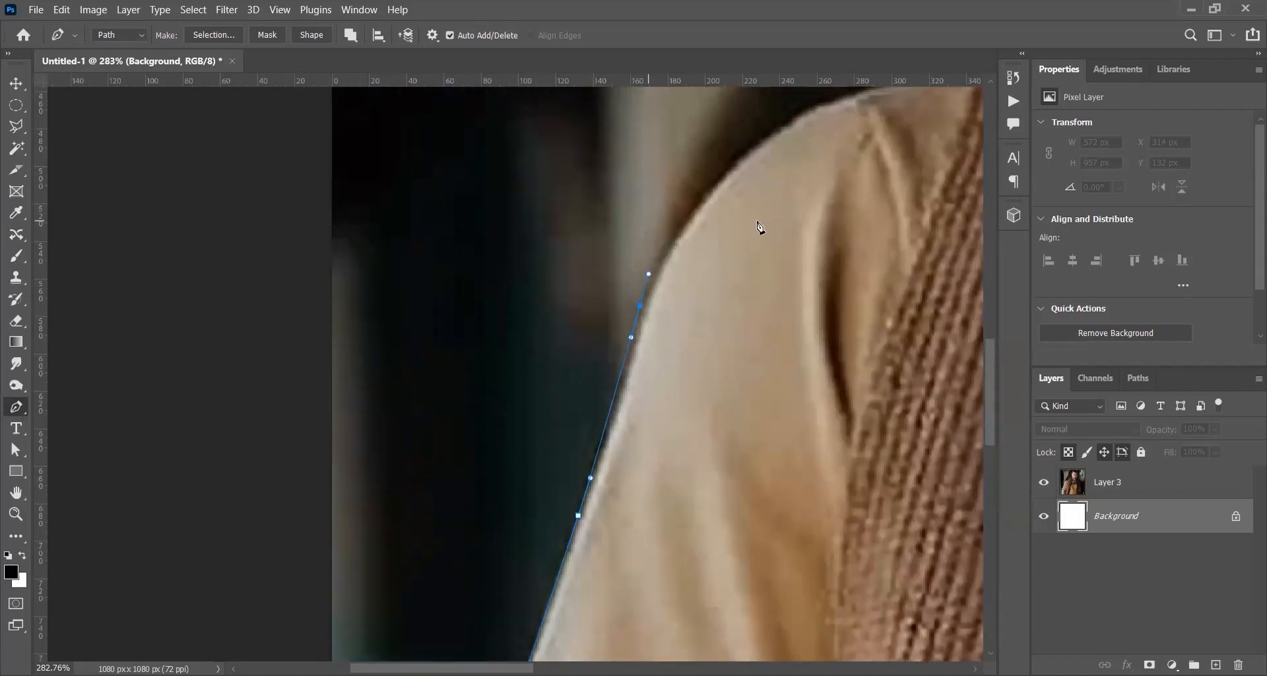
drag(746, 154, 772, 132)
Extend the path over the shoulder to the scarf, make a corner there, and turn up along the scarf's edge.
scroll(812, 186, right, 4)
scroll(811, 186, up, 2)
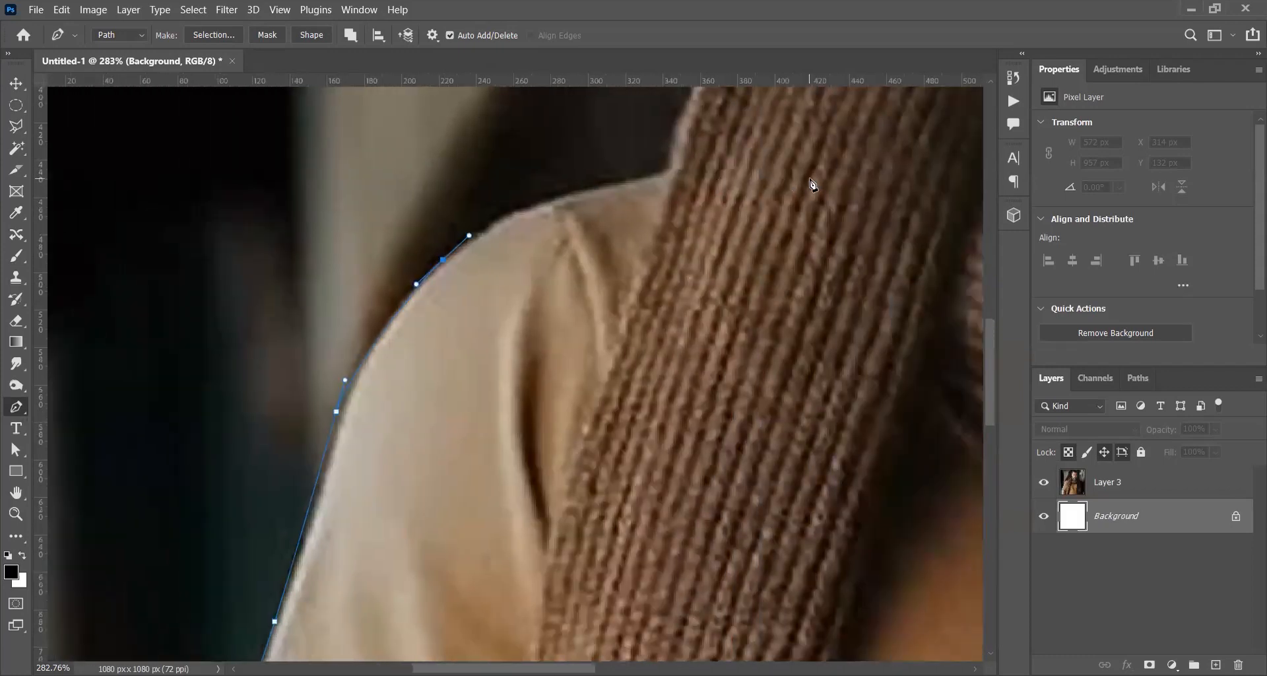
scroll(633, 263, up, 2)
scroll(633, 263, right, 1)
drag(629, 282, 752, 267)
alt+click(629, 282)
click(641, 272)
drag(645, 239, 651, 221)
Trace the path along the scarf's outer edge up to its upper curve.
scroll(655, 218, up, 5)
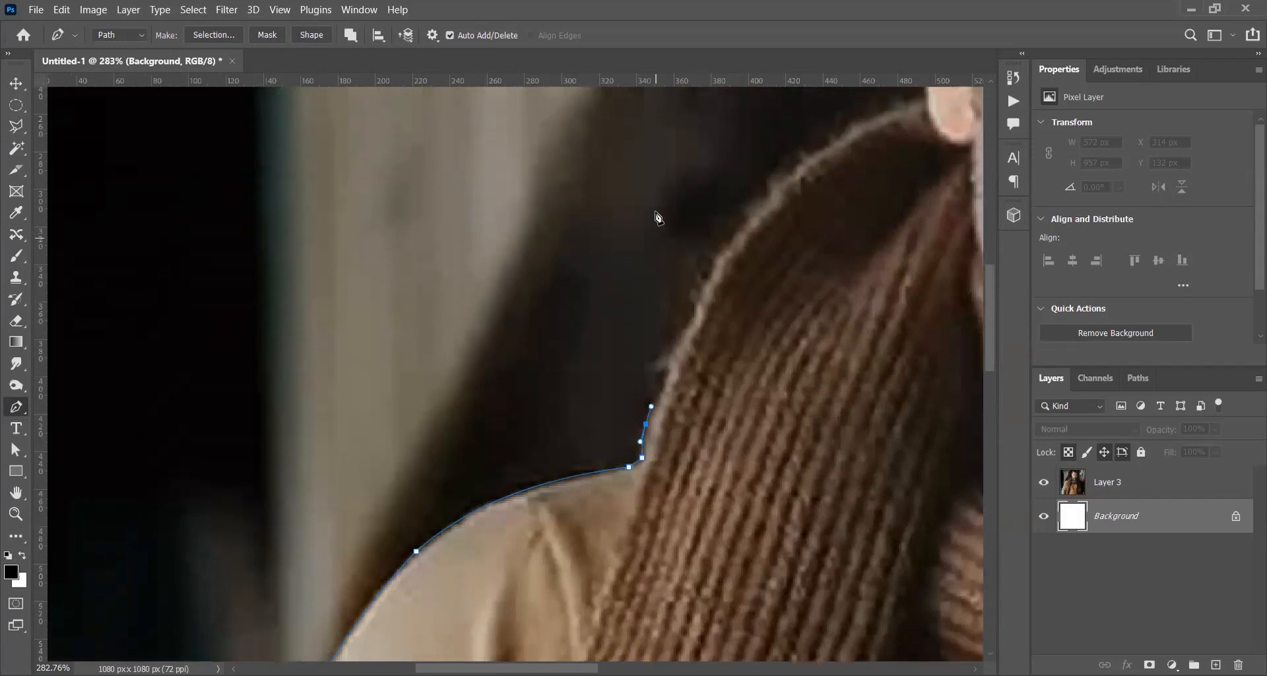
drag(672, 343, 675, 332)
drag(711, 253, 722, 234)
click(779, 174)
drag(791, 173, 790, 169)
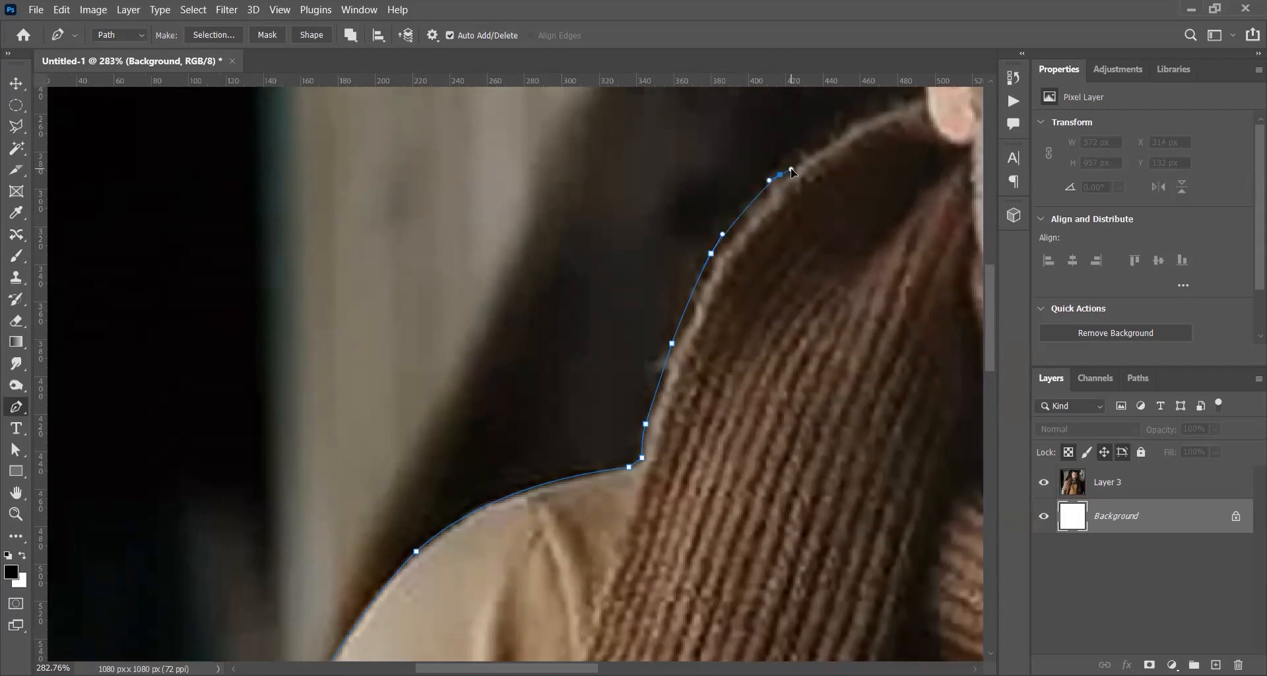
Extend the path to where the scarf meets the ear, make a corner, and continue up the ear's edge.
scroll(791, 174, up, 3)
scroll(792, 176, right, 3)
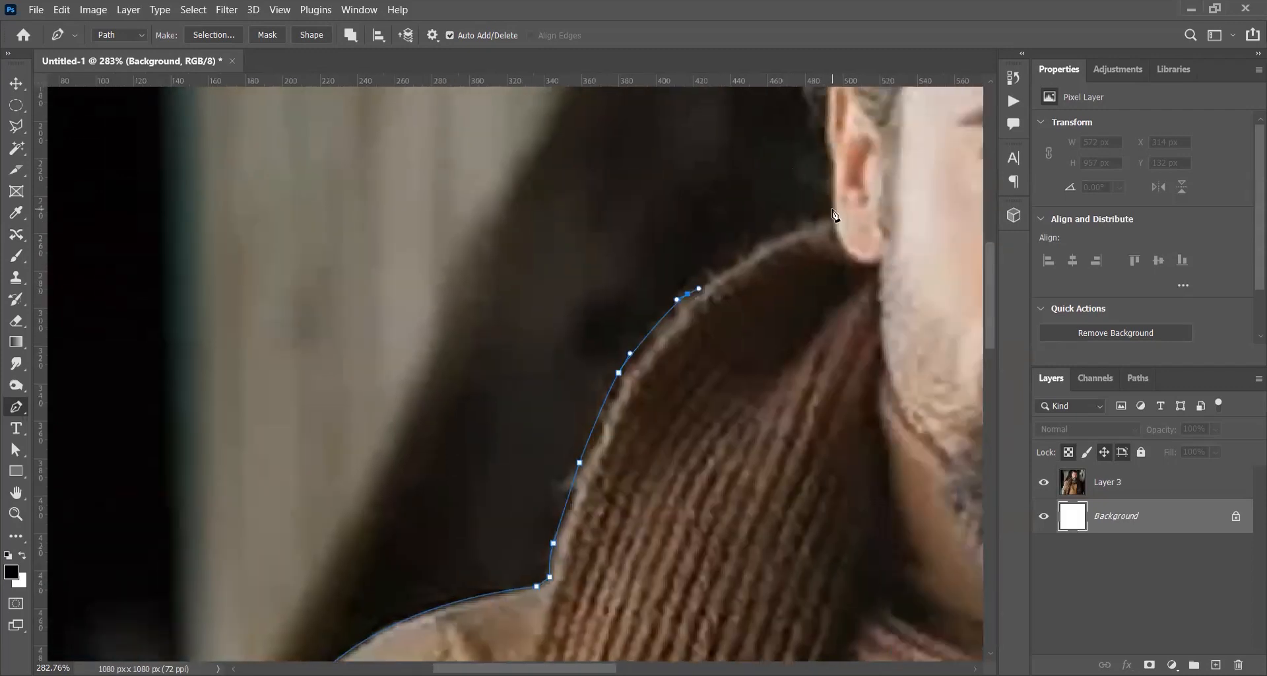
drag(832, 213, 874, 206)
alt+click(834, 215)
drag(830, 167, 822, 132)
scroll(792, 165, up, 5)
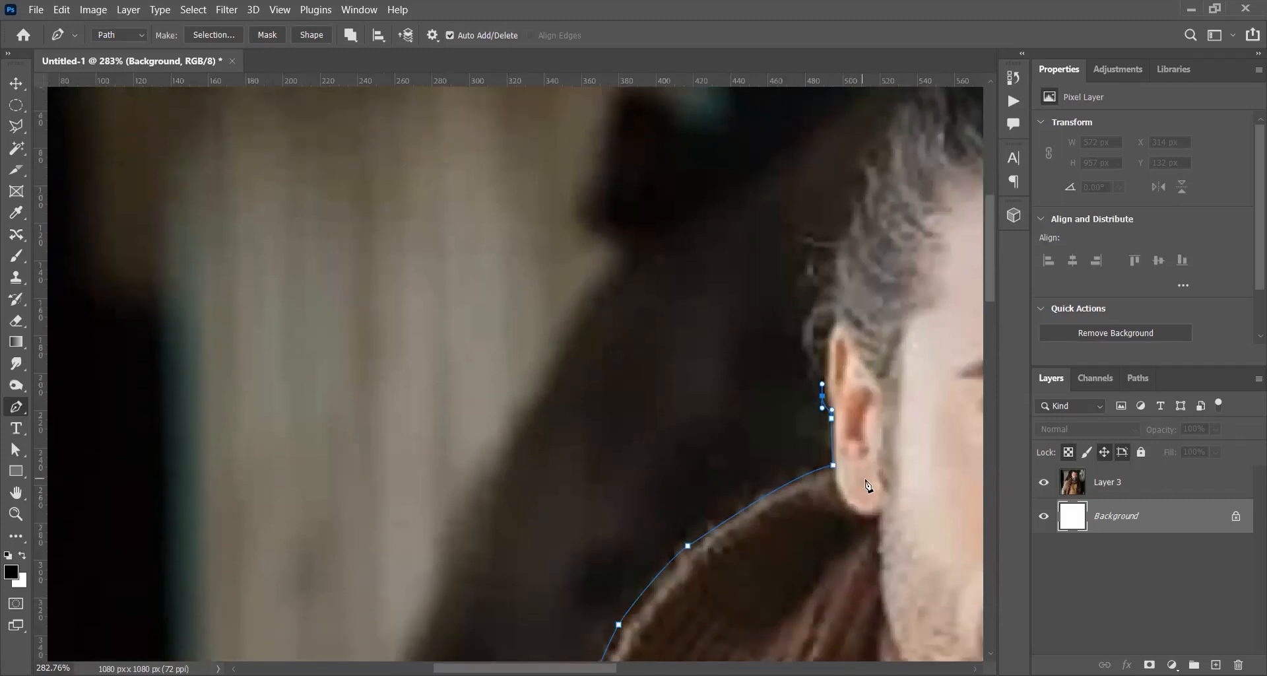
Trace the path around the loose hair above the ear and end this section at the side of the head.
drag(807, 362, 842, 232)
click(796, 298)
click(829, 238)
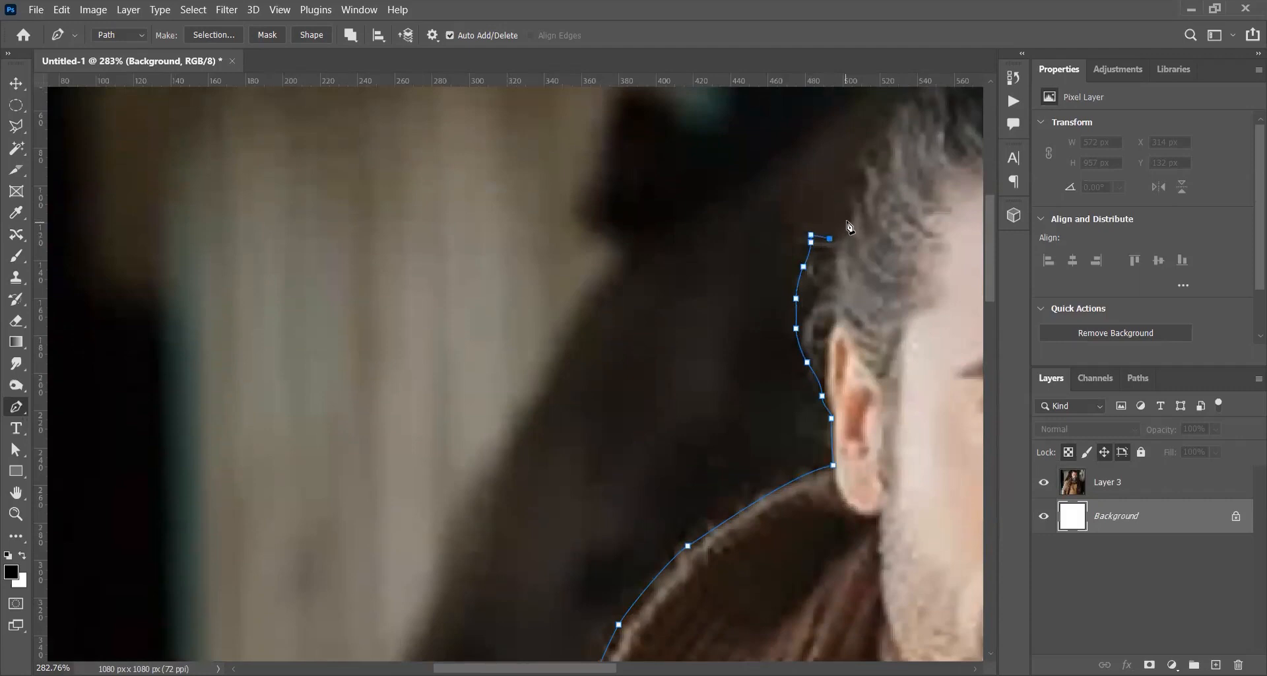
key(Escape)
Extend the path roughly past the head above the canvas and curve it down into the backdrop beside the man.
key(ctrl+0)
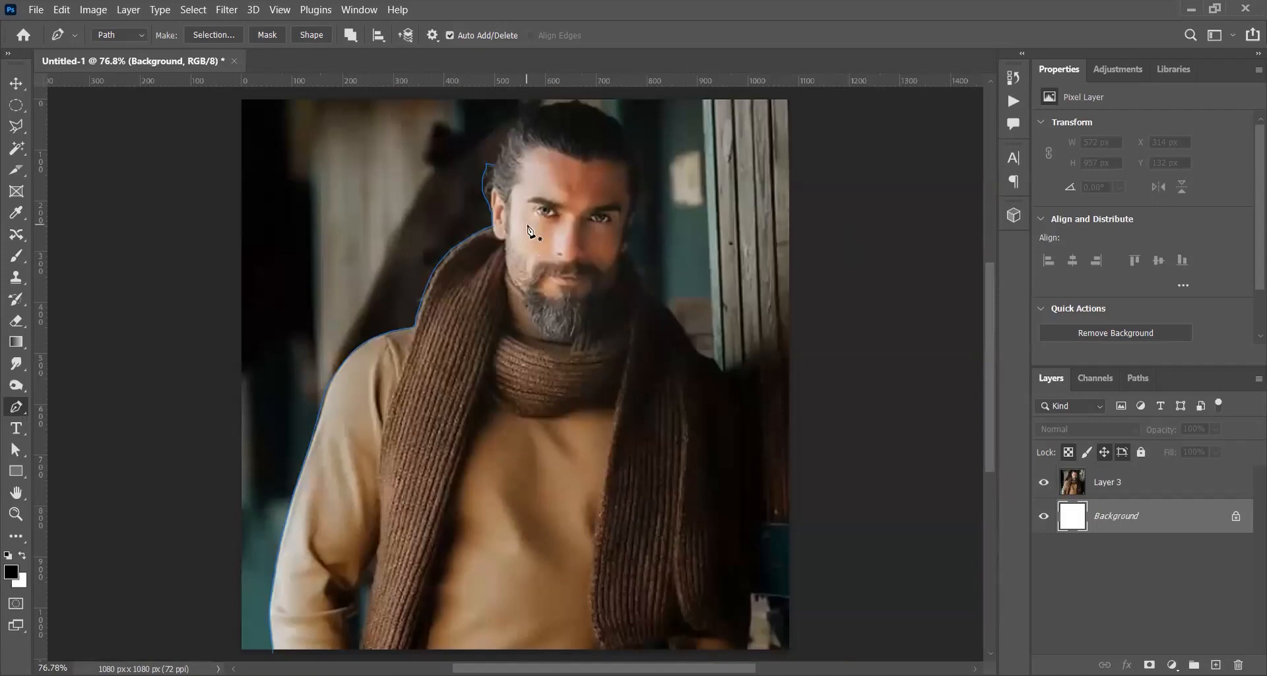
click(497, 168)
scroll(499, 172, up, 2)
drag(512, 116, 512, 105)
click(511, 138)
drag(635, 139, 746, 272)
Run the path down past the photo's lower edge and close it at its starting point below the sleeve.
scroll(782, 372, down, 4)
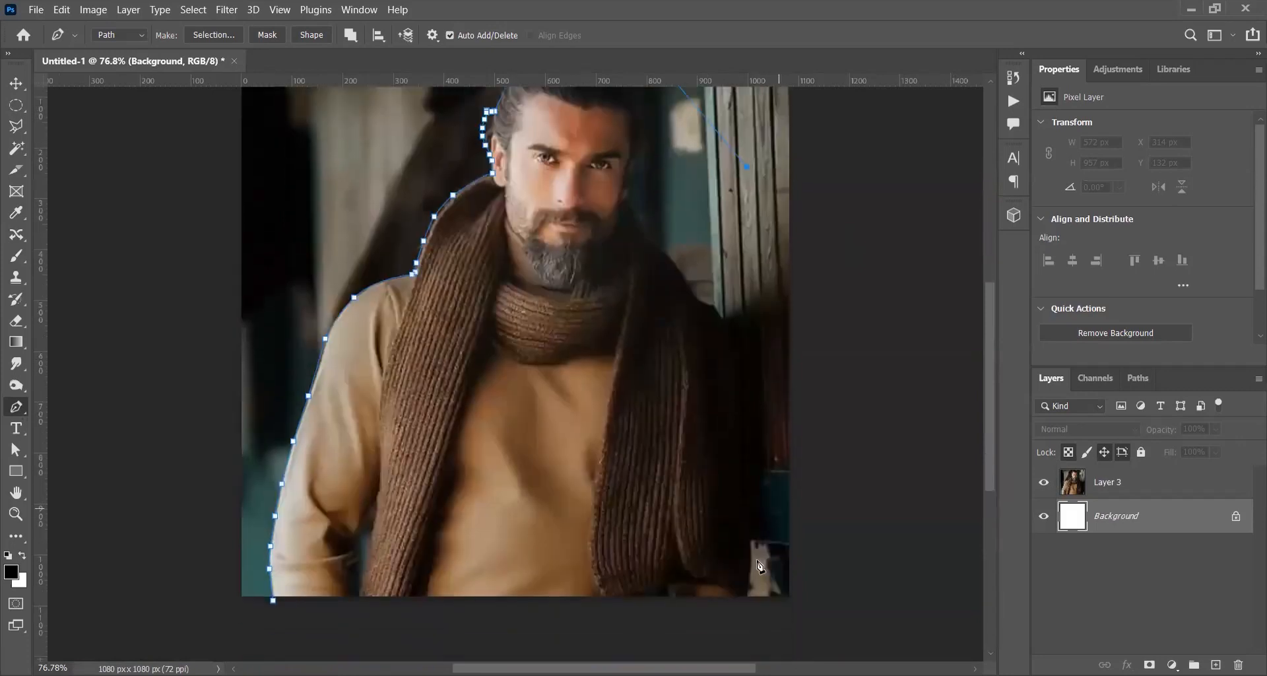
click(753, 609)
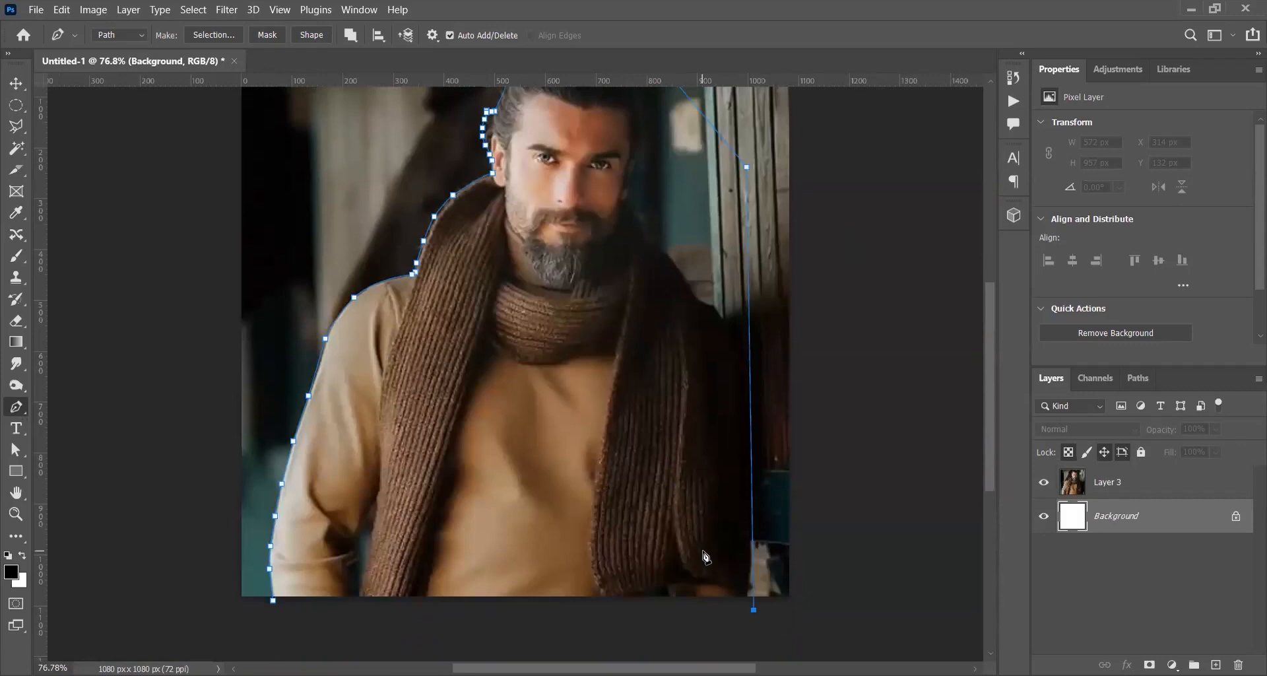
scroll(705, 556, left, 6)
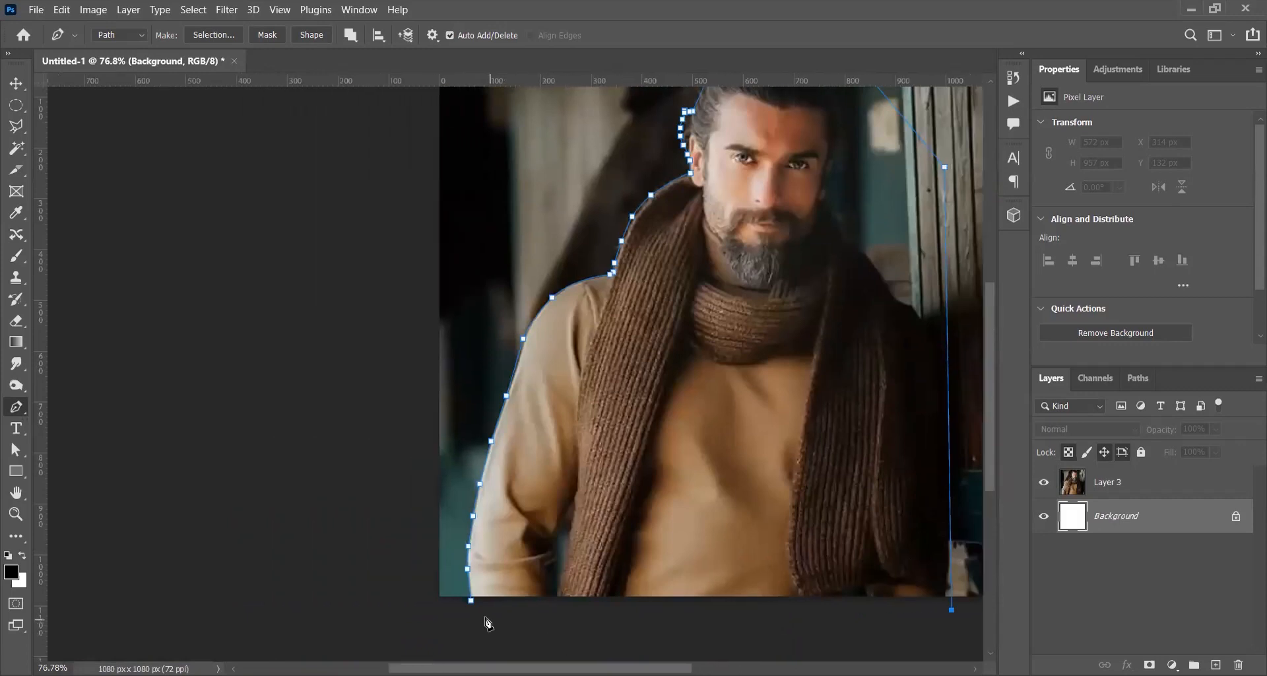
click(471, 601)
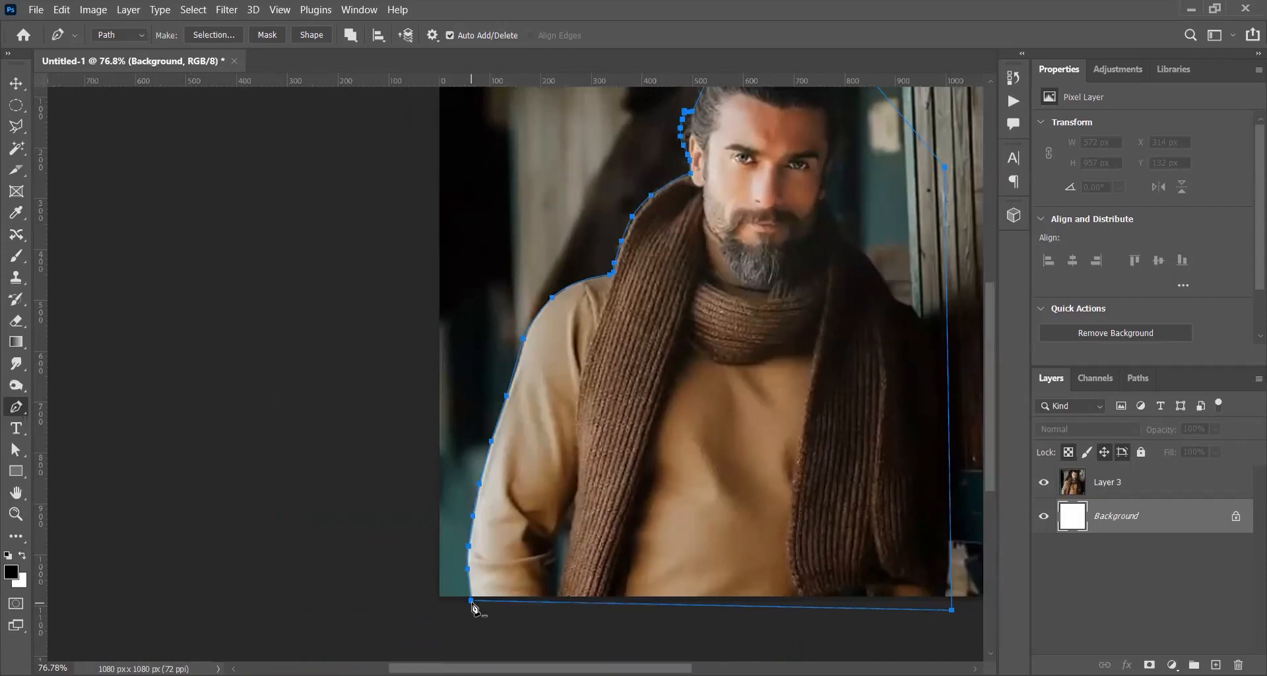
Turn the path into a selection, copy that area of Layer 3 to a new layer, and hide Layer 3.
click(1129, 484)
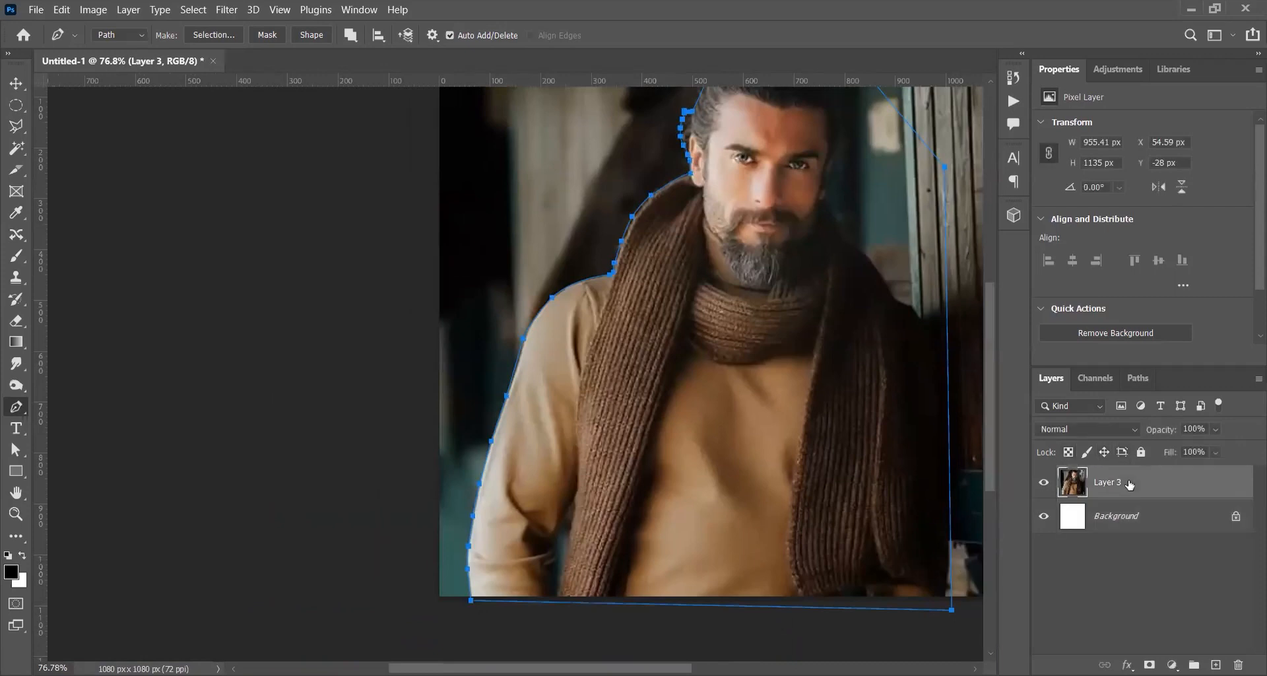
key(ctrl+Return)
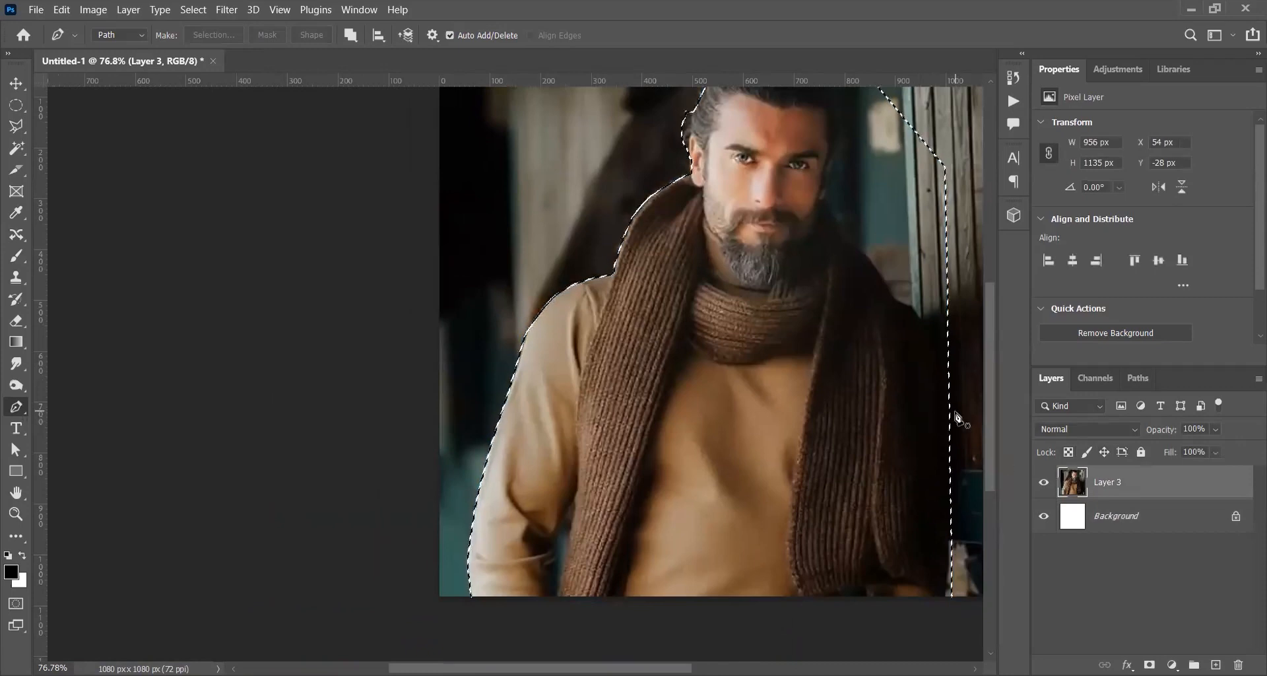
key(ctrl+j)
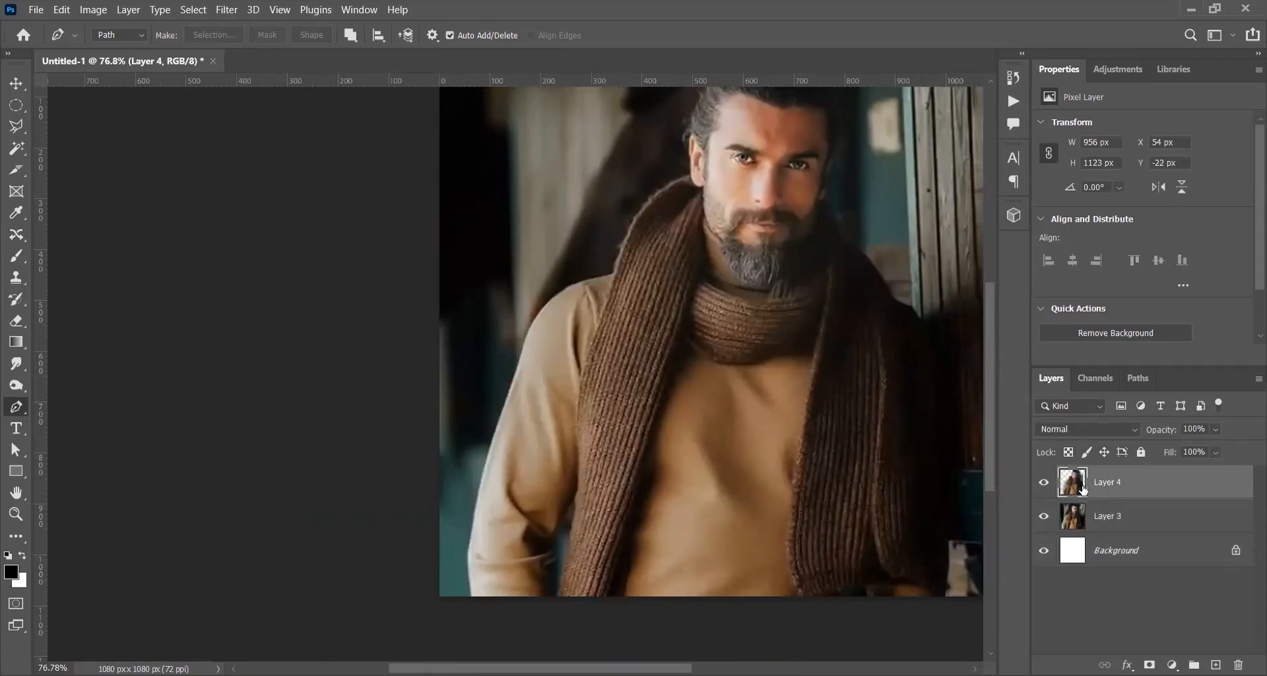
click(1043, 515)
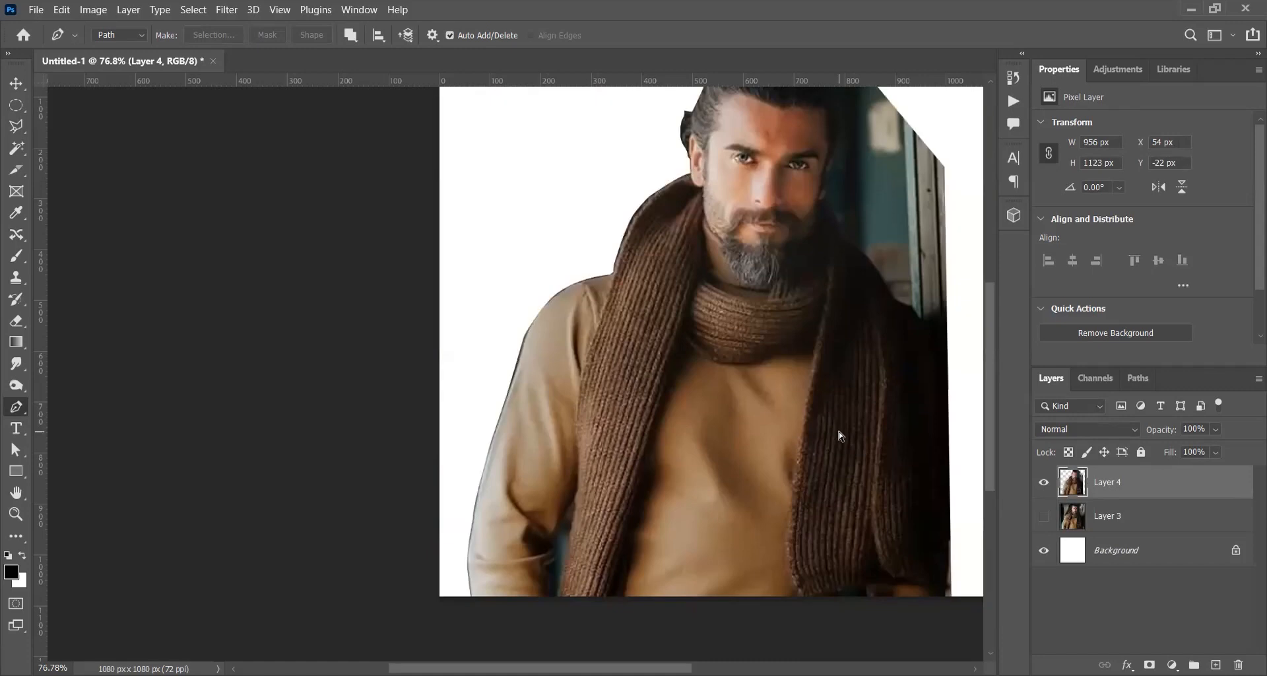
Fill the Background layer behind the cutout with the black foreground color.
key(ctrl+0)
key(ctrl+minus)
key(ctrl+minus)
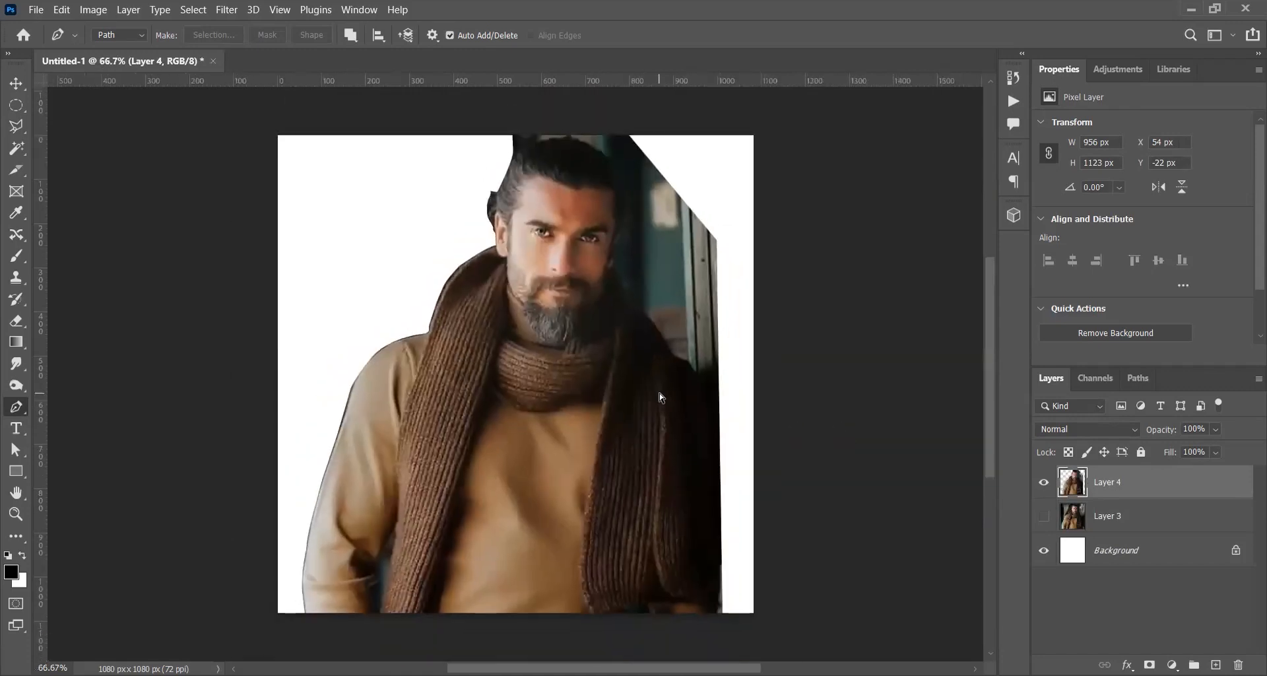
key(v)
scroll(395, 408, right, 2)
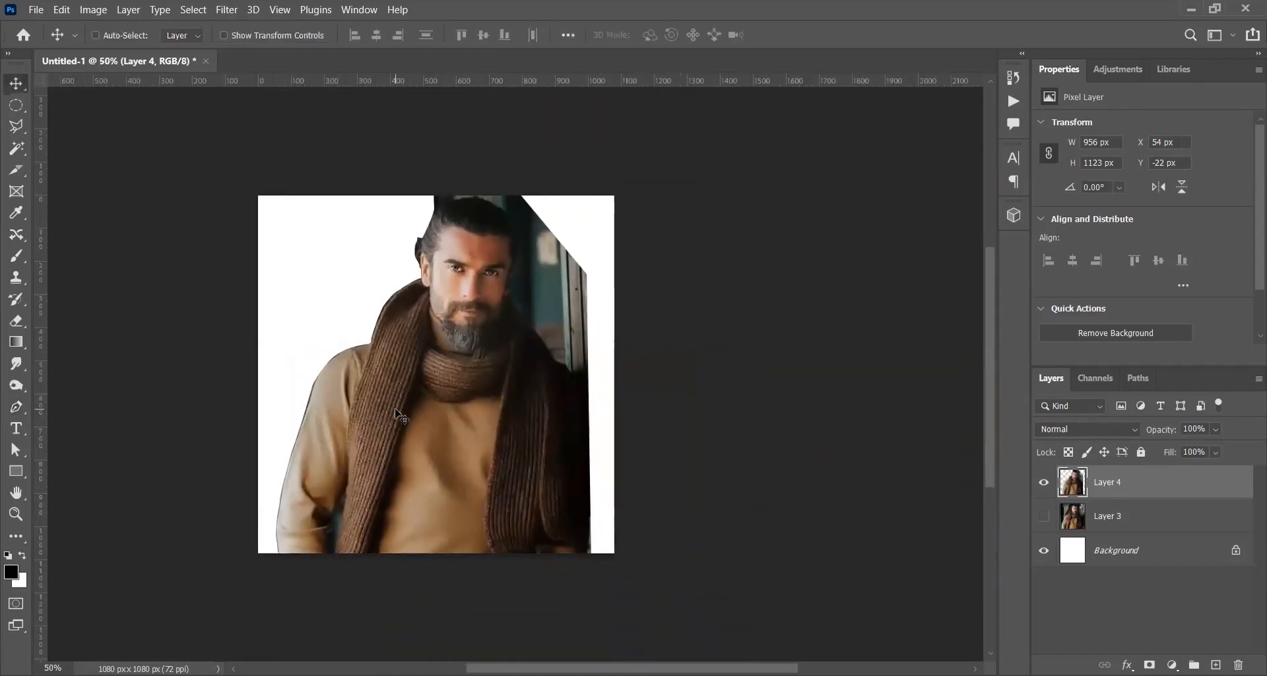
scroll(398, 413, left, 5)
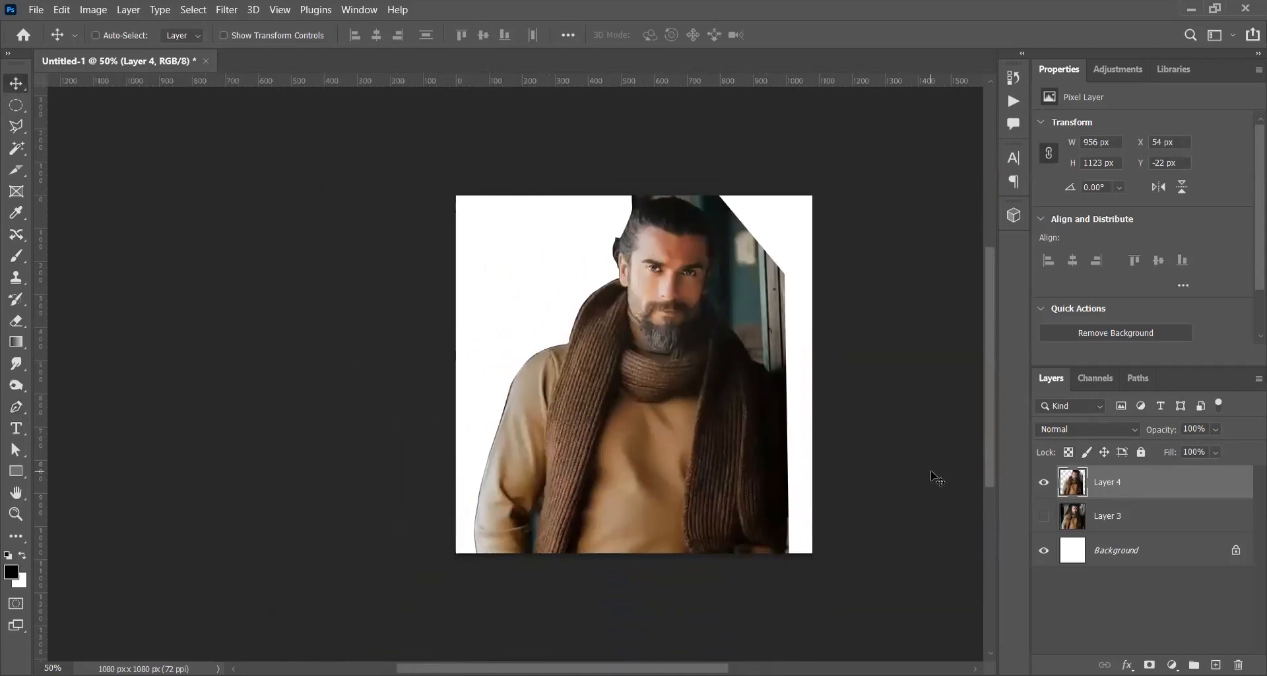
click(1112, 551)
key(alt+BackSpace)
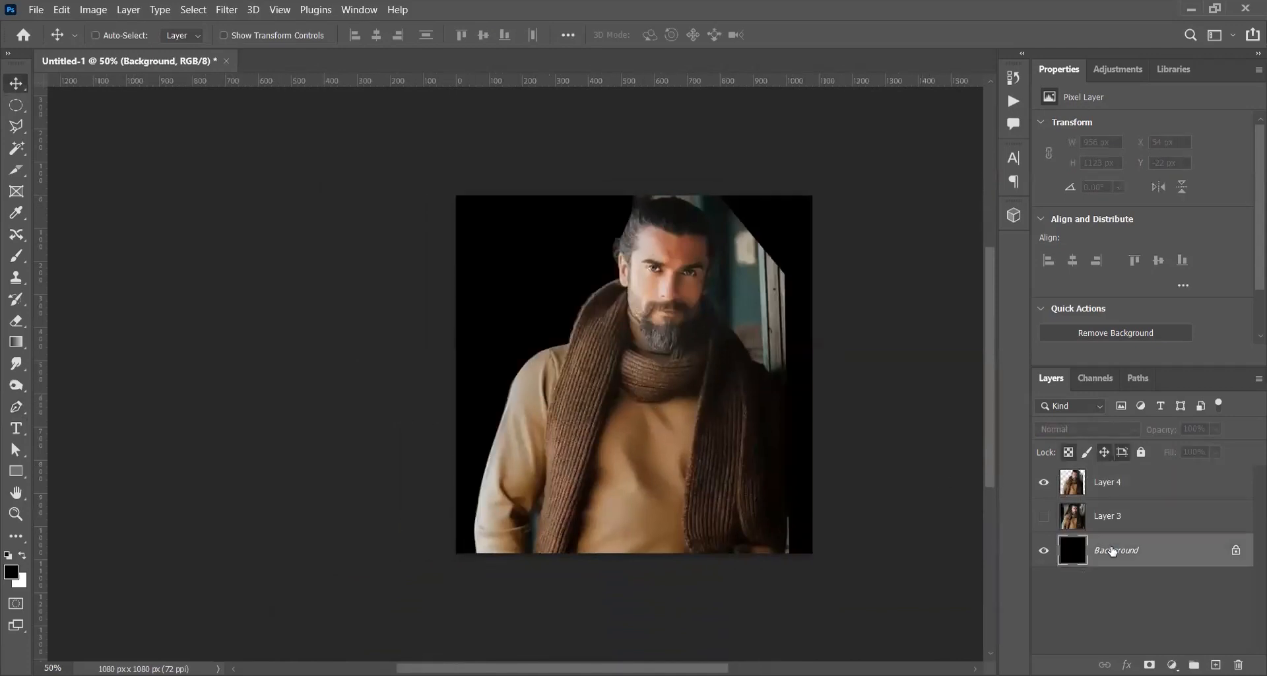
Refill the Background layer with colors sampled from the sweater and scarf, ending with the near-black shade at the scarf's edge.
key(i)
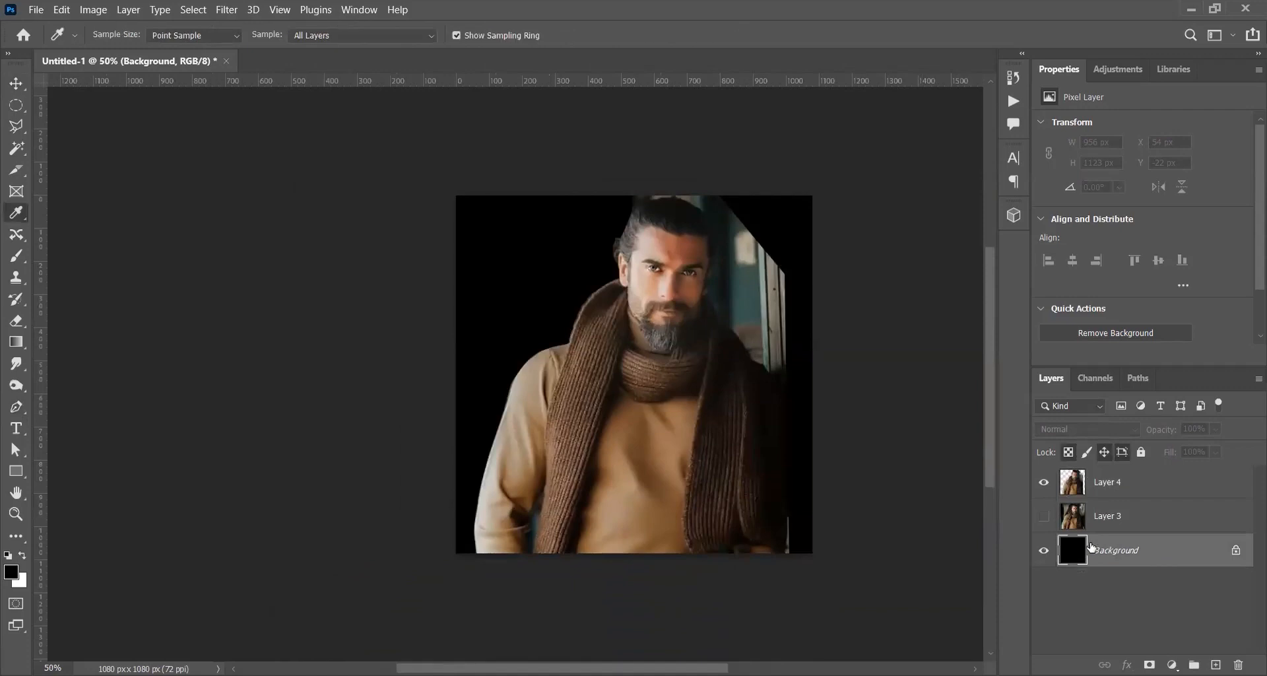
click(672, 461)
key(alt+BackSpace)
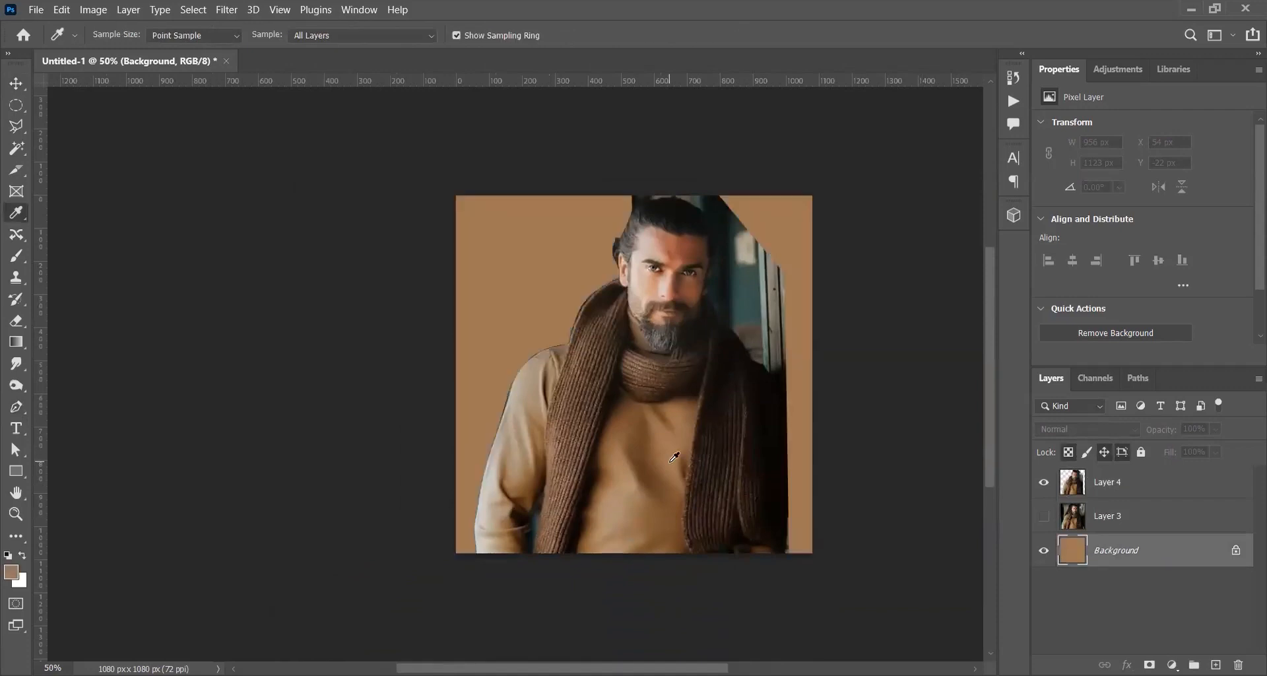
click(587, 468)
key(alt+BackSpace)
click(582, 495)
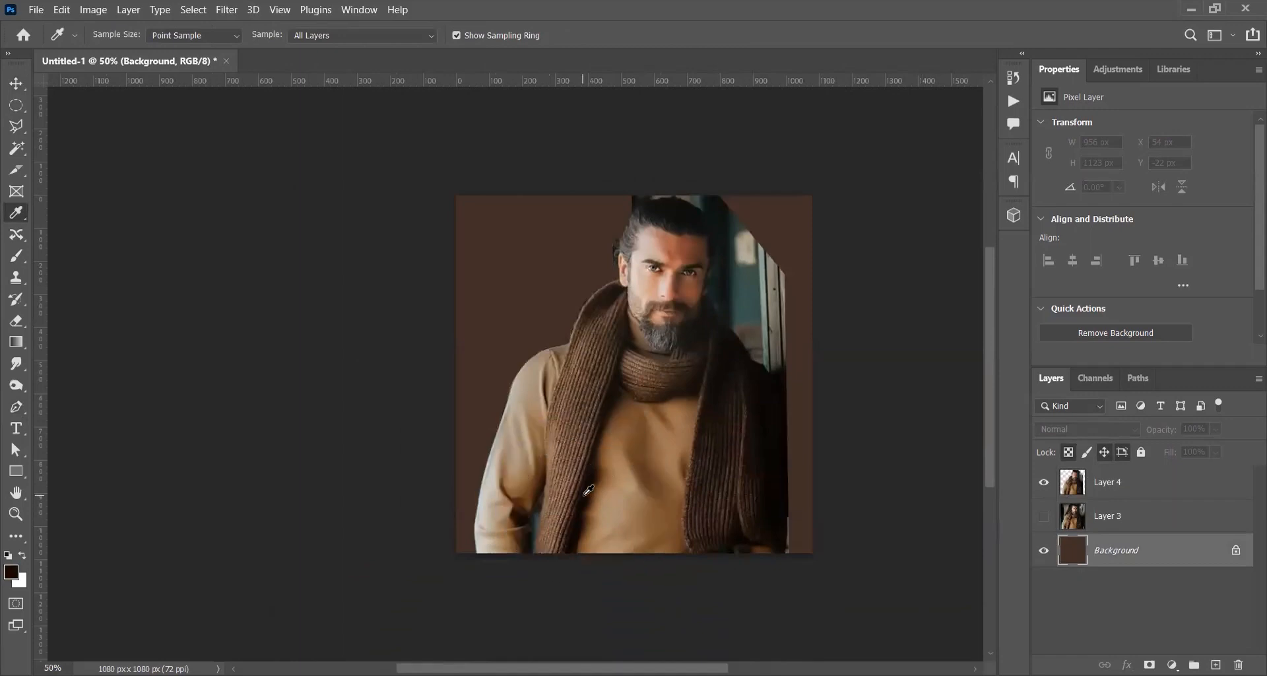
key(alt+BackSpace)
key(v)
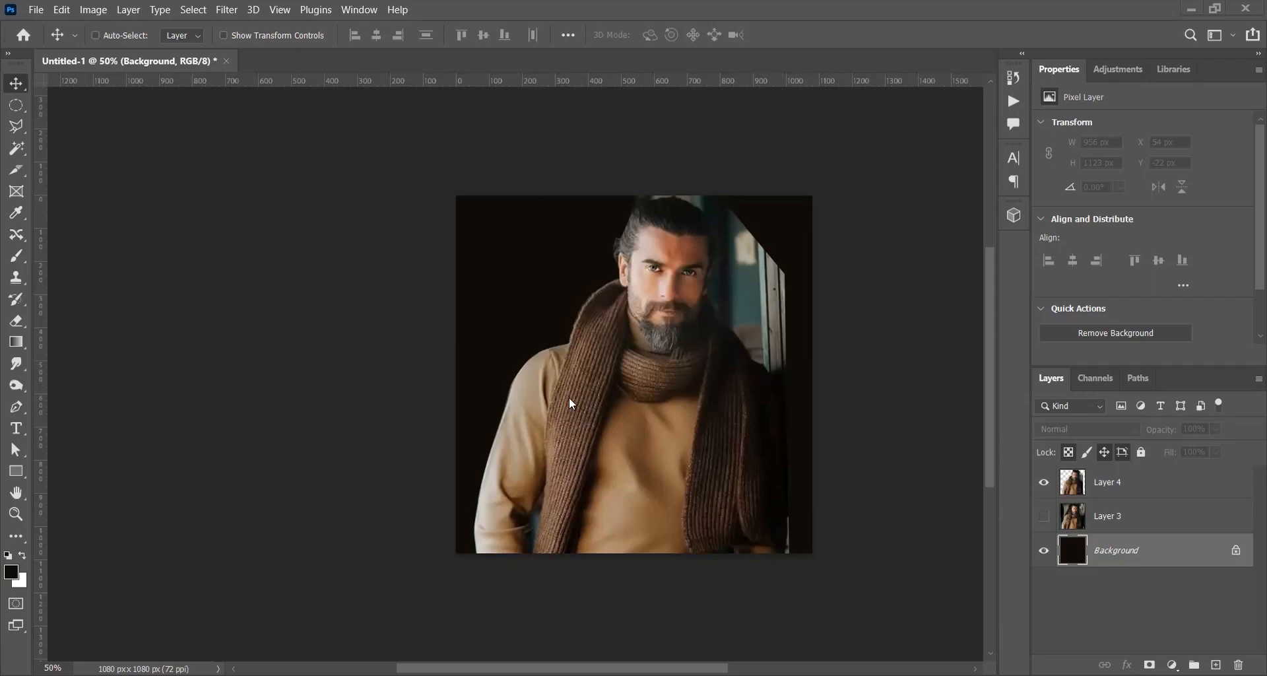
Examine the cutout's edge closely along the shoulder and sleeve against the dark background.
key(z)
drag(541, 410, 576, 411)
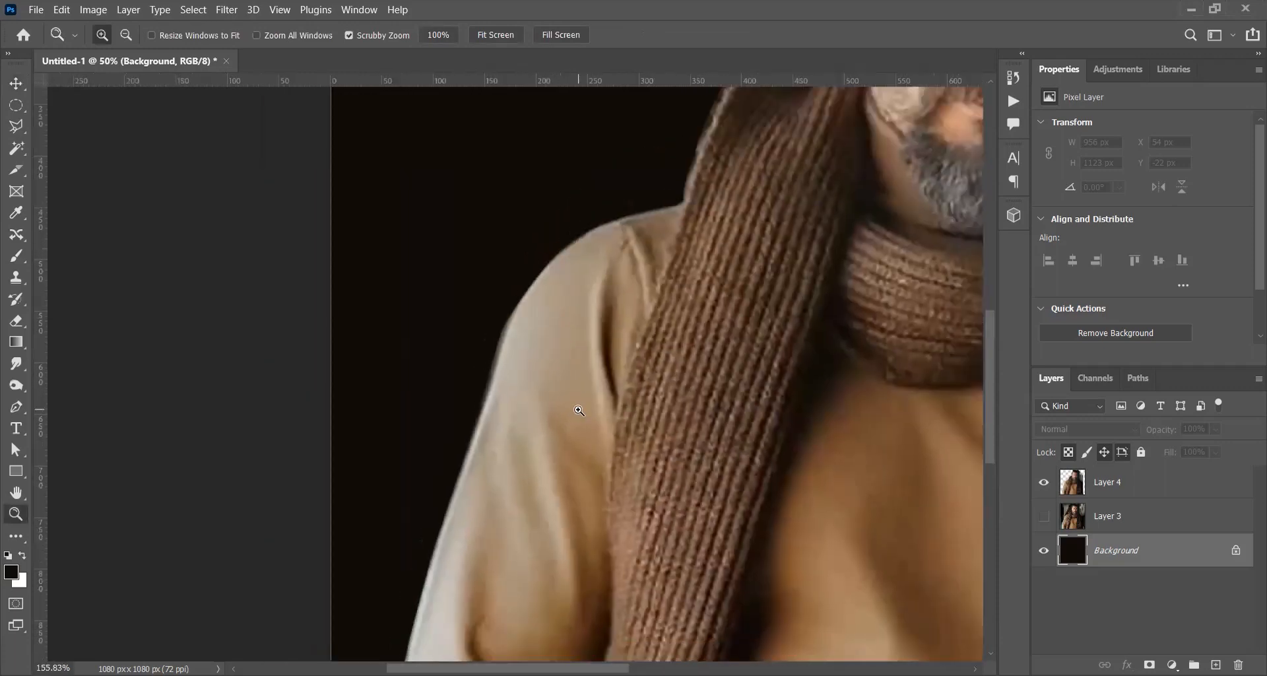
scroll(498, 489, down, 5)
scroll(497, 489, down, 1)
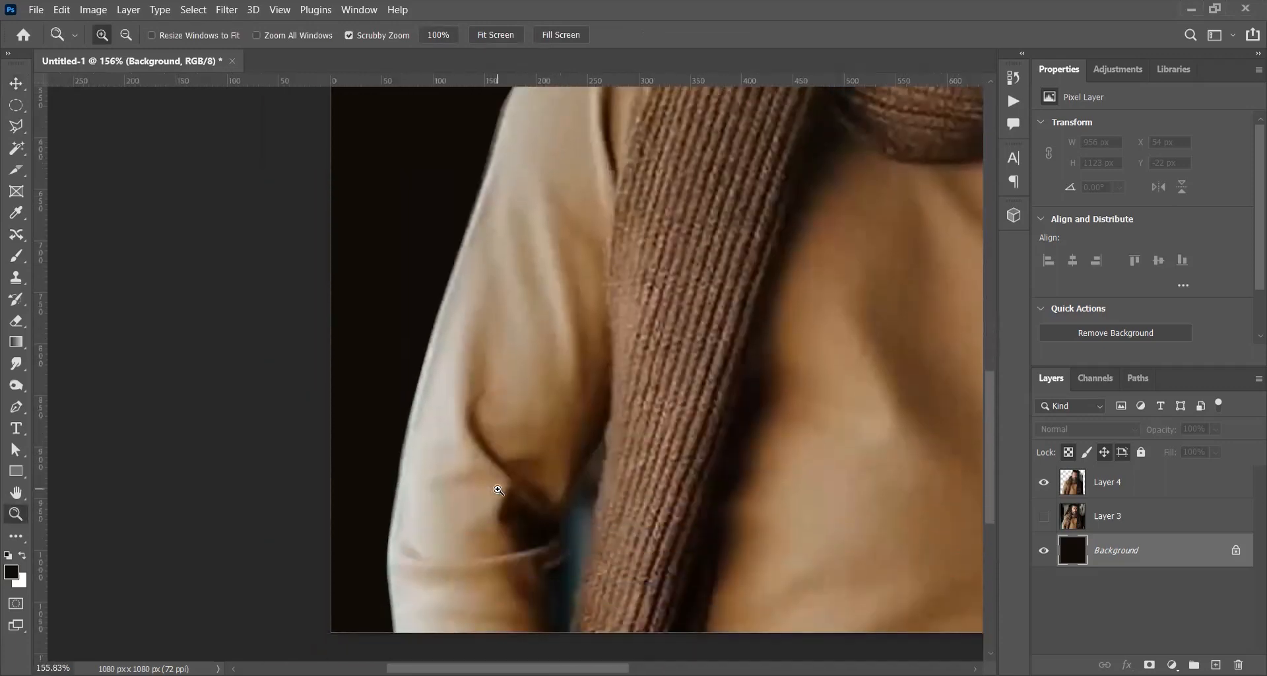
scroll(498, 490, up, 5)
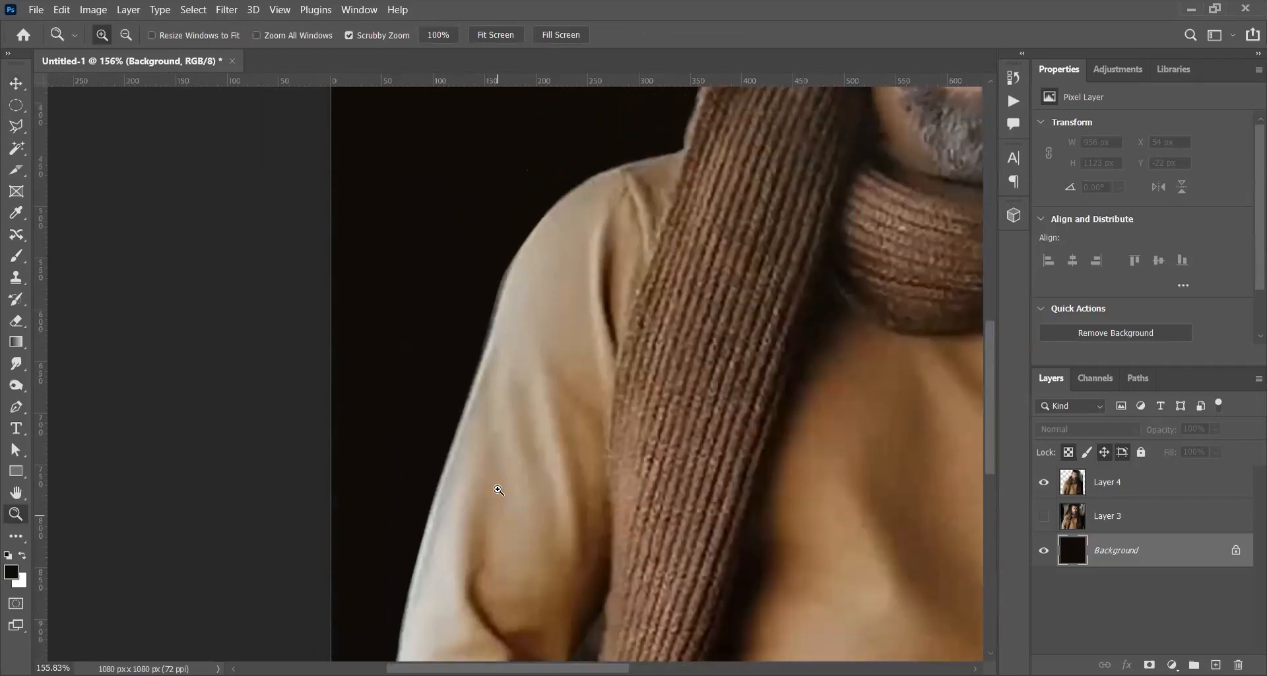
scroll(498, 489, up, 2)
scroll(498, 490, down, 5)
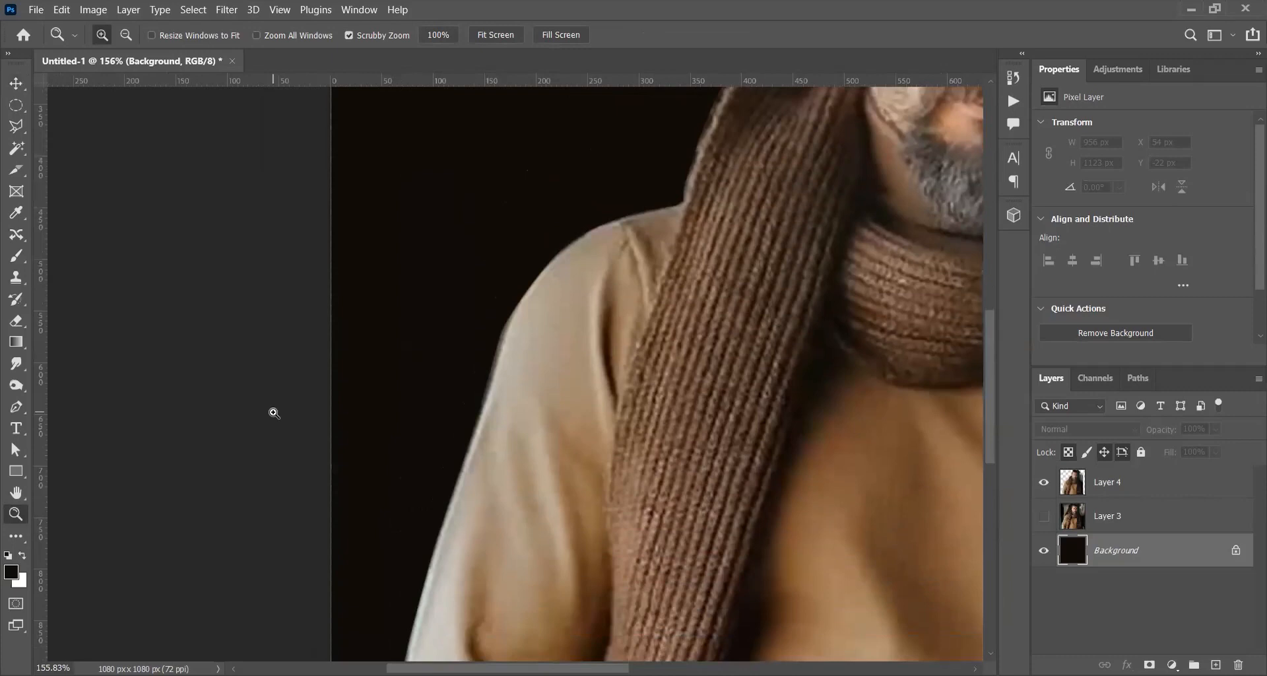
Sample colors from the scarf and sleeve, and pick and confirm a foreground color in the Color Picker.
key(i)
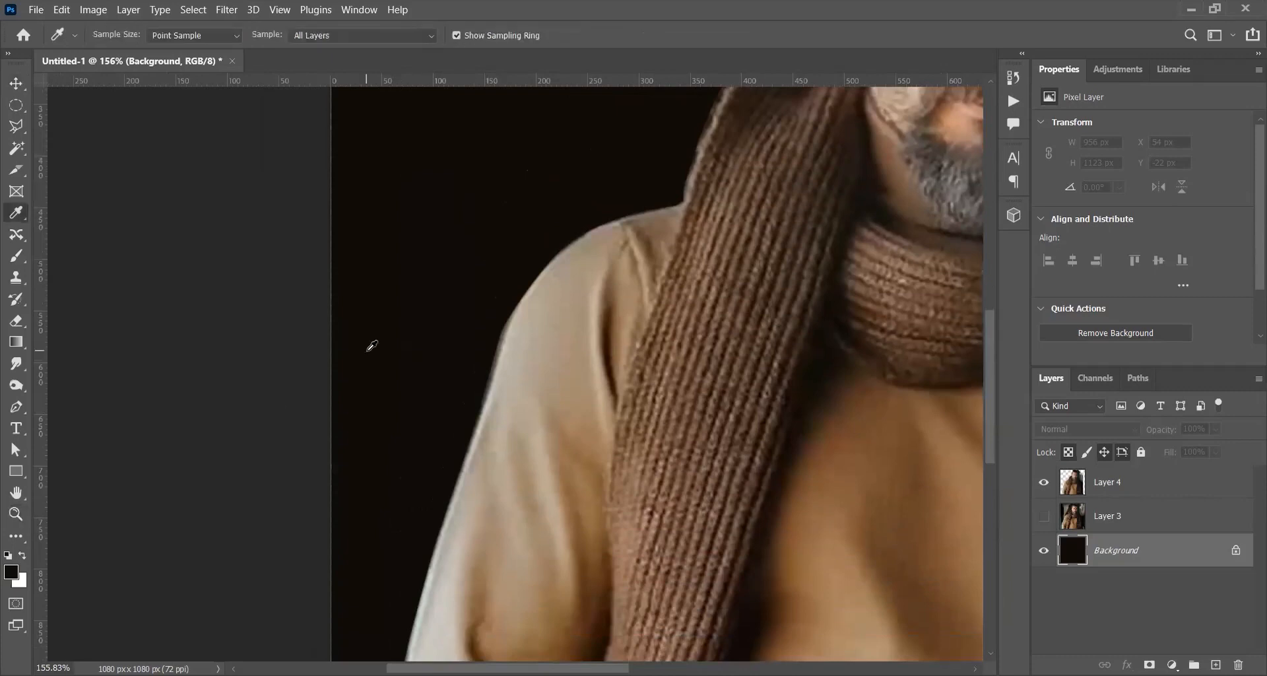
click(622, 435)
click(633, 467)
click(553, 489)
click(12, 571)
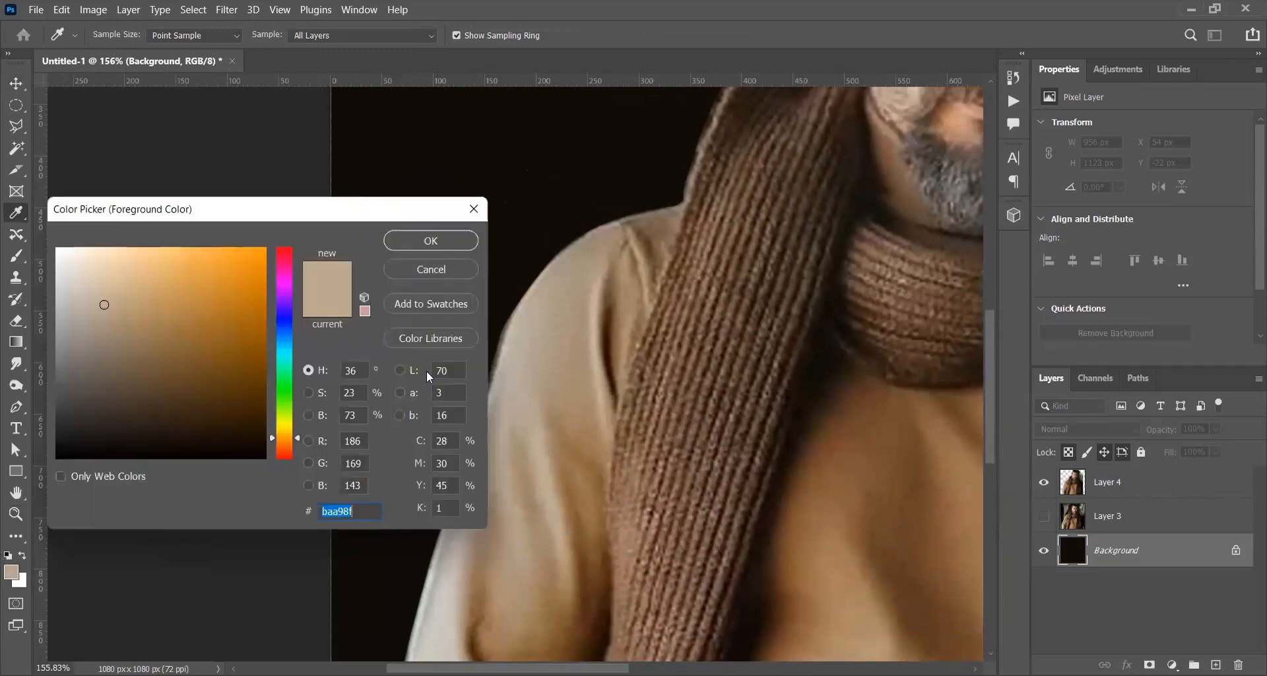
click(546, 223)
key(Return)
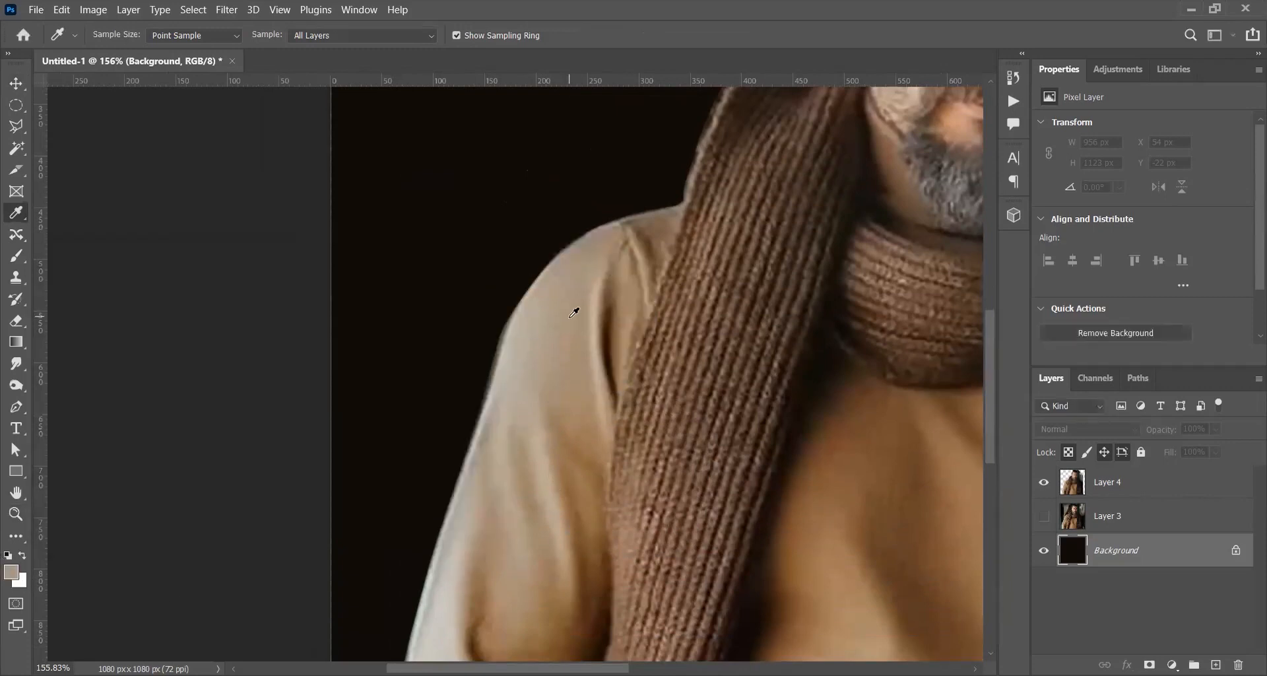
Sample the scarf and the blue-green backdrop beside the man's face, and fill Layer 4 with the sampled color.
scroll(573, 312, right, 10)
click(533, 312)
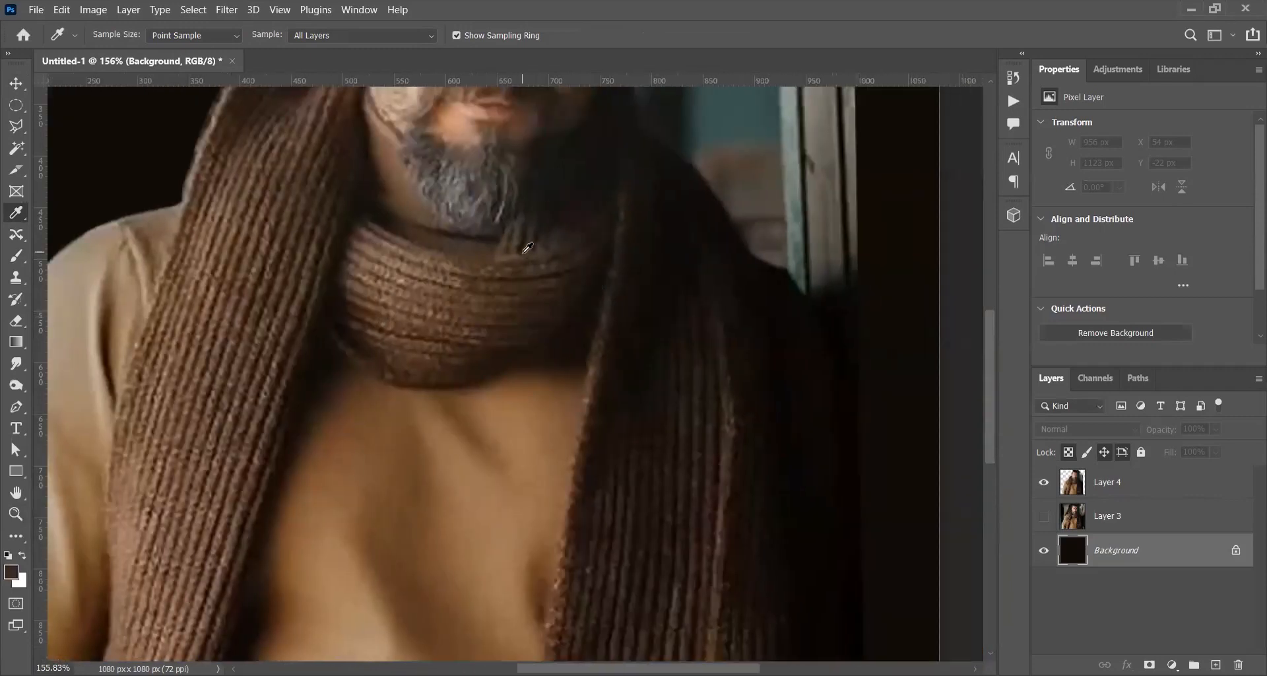
scroll(528, 247, down, 2)
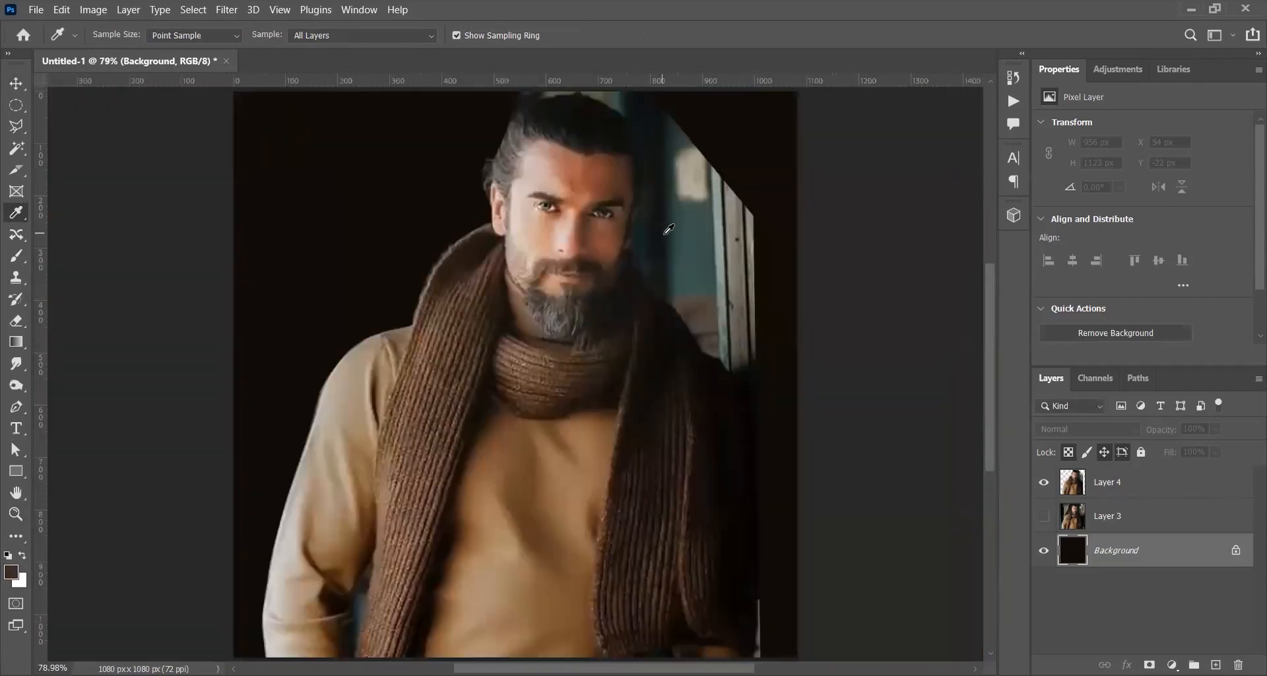
click(687, 234)
click(698, 232)
click(1149, 490)
key(alt+BackSpace)
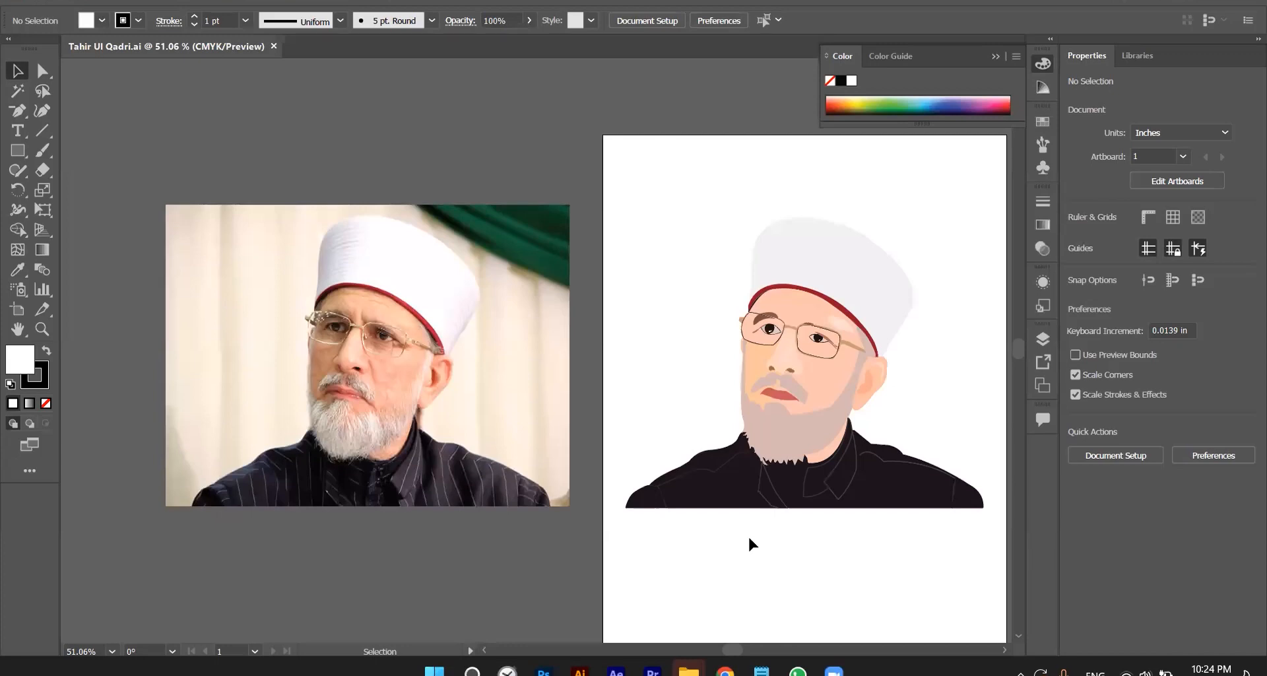
In Illustrator, select the grouped vector portrait to examine its pen-drawn paths beside the reference photo, and deselect it.
scroll(749, 538, right, 3)
scroll(749, 538, left, 2)
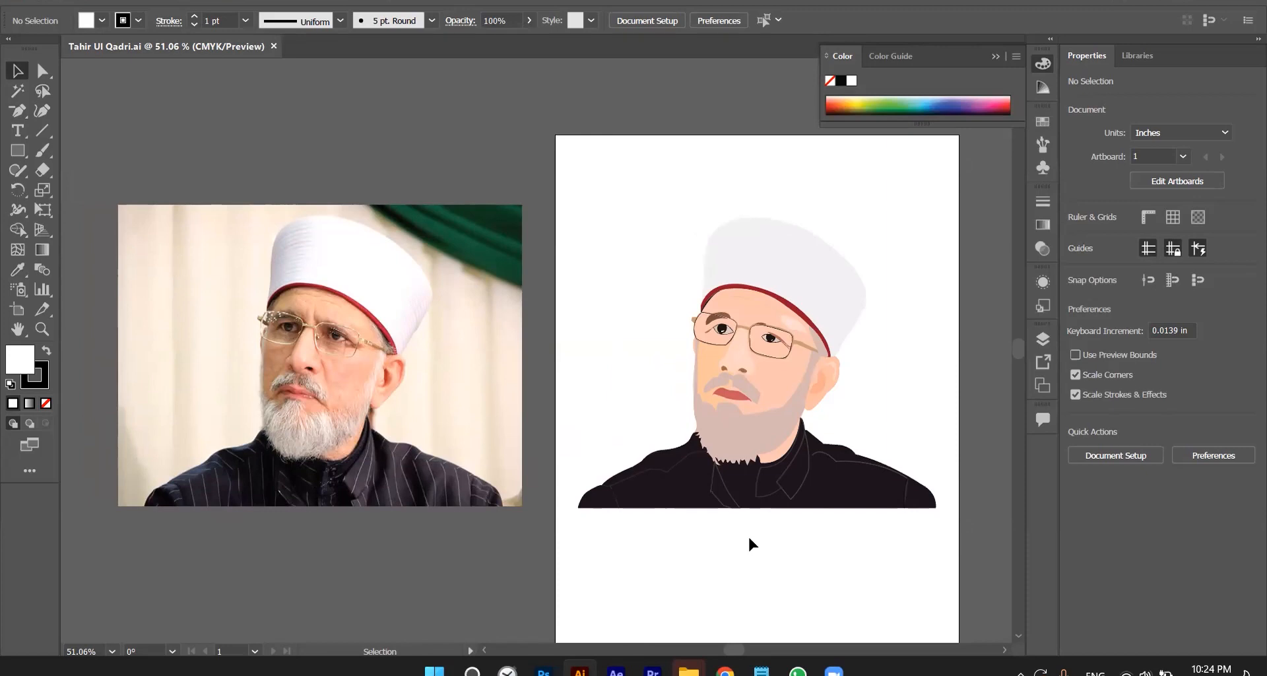
click(764, 392)
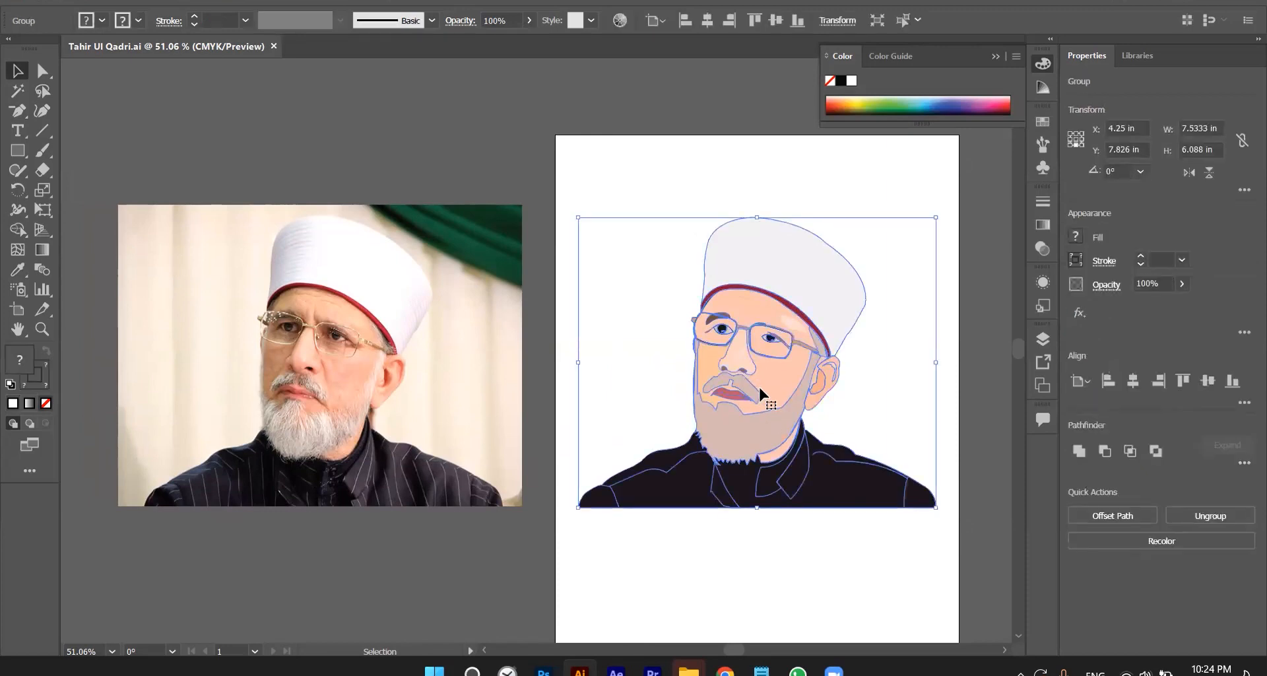
click(530, 386)
click(719, 408)
click(631, 366)
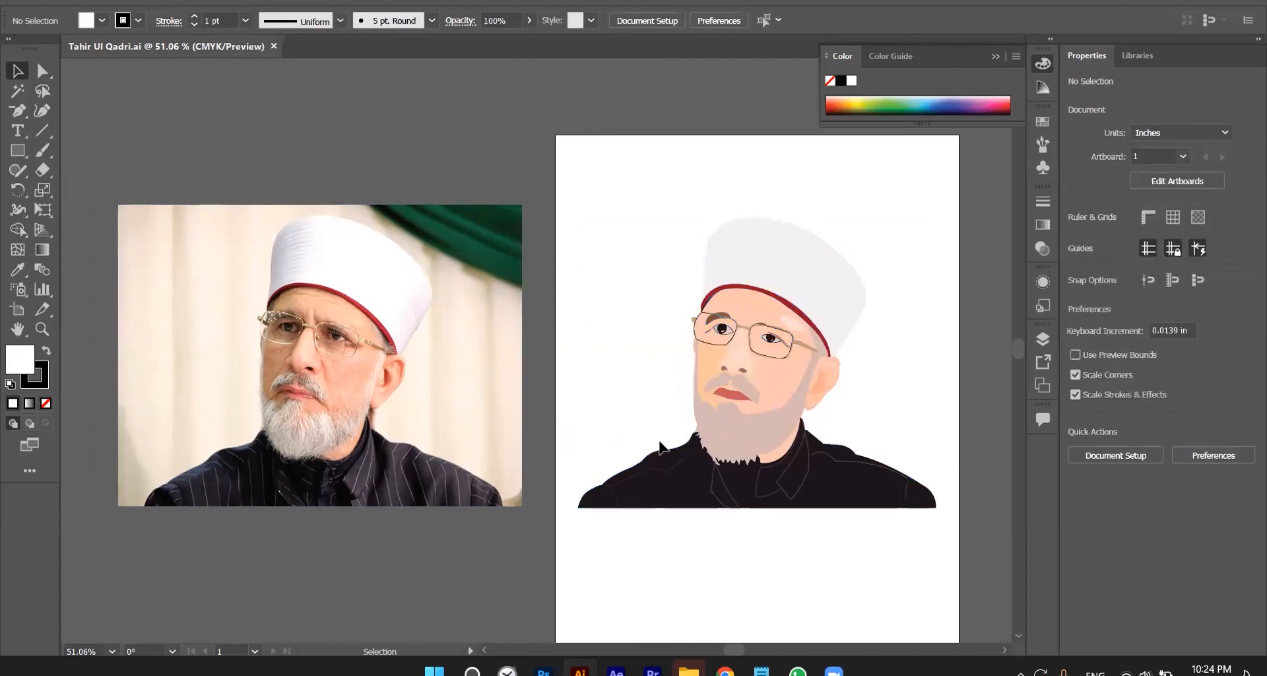
Examine the vector portrait's face closely and compare the whole drawing with its reference photo.
key(z)
drag(708, 396, 760, 380)
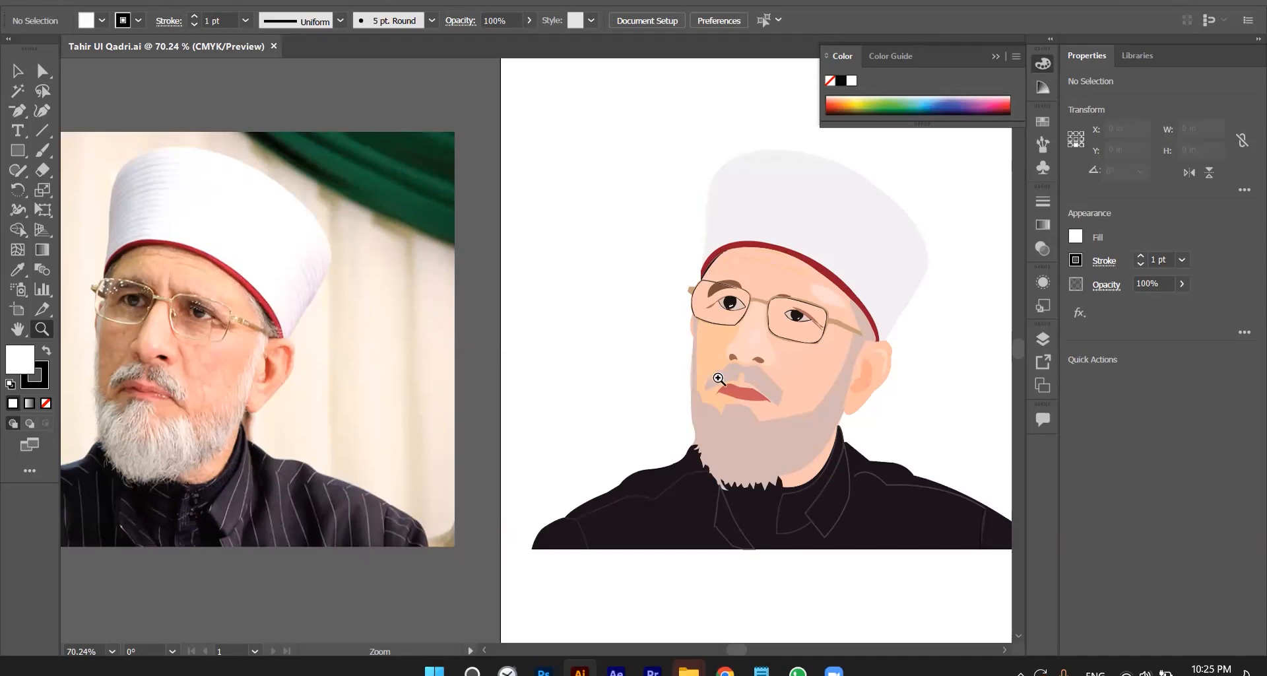
scroll(719, 378, down, 2)
scroll(773, 405, down, 1)
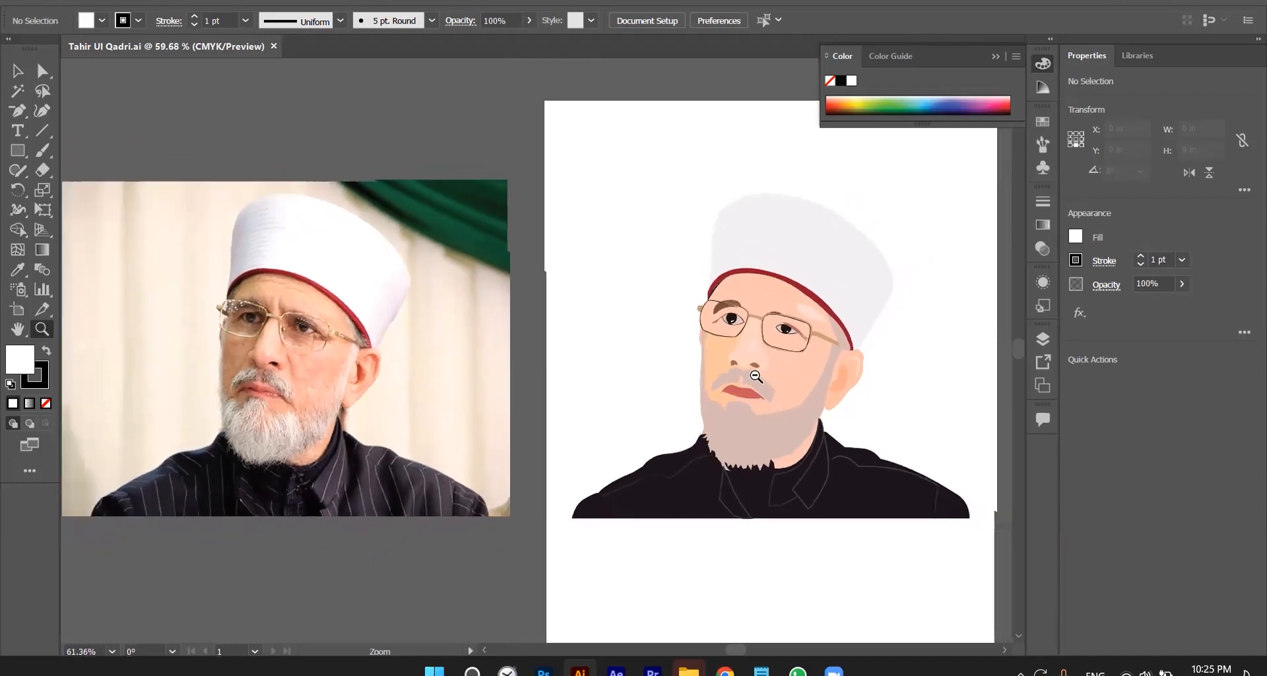
scroll(753, 367, right, 3)
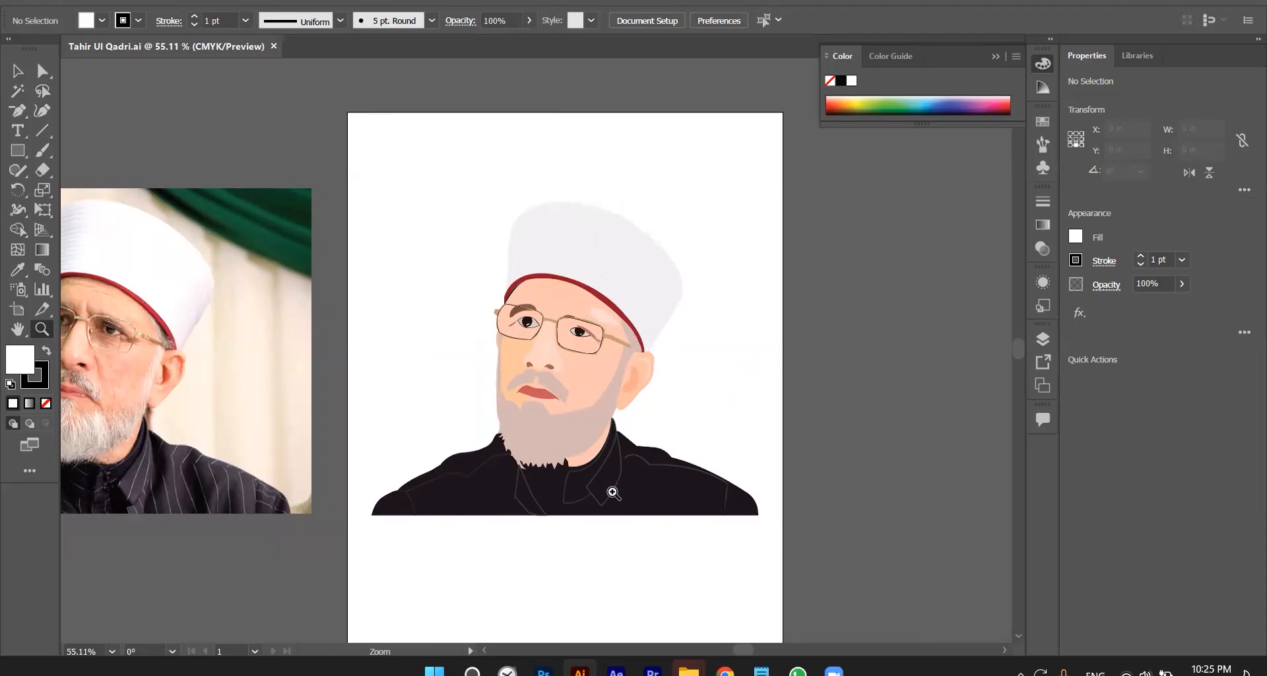
Open the pic shadi.ai file from the vectors folder in File Explorer.
mouse_move(688, 667)
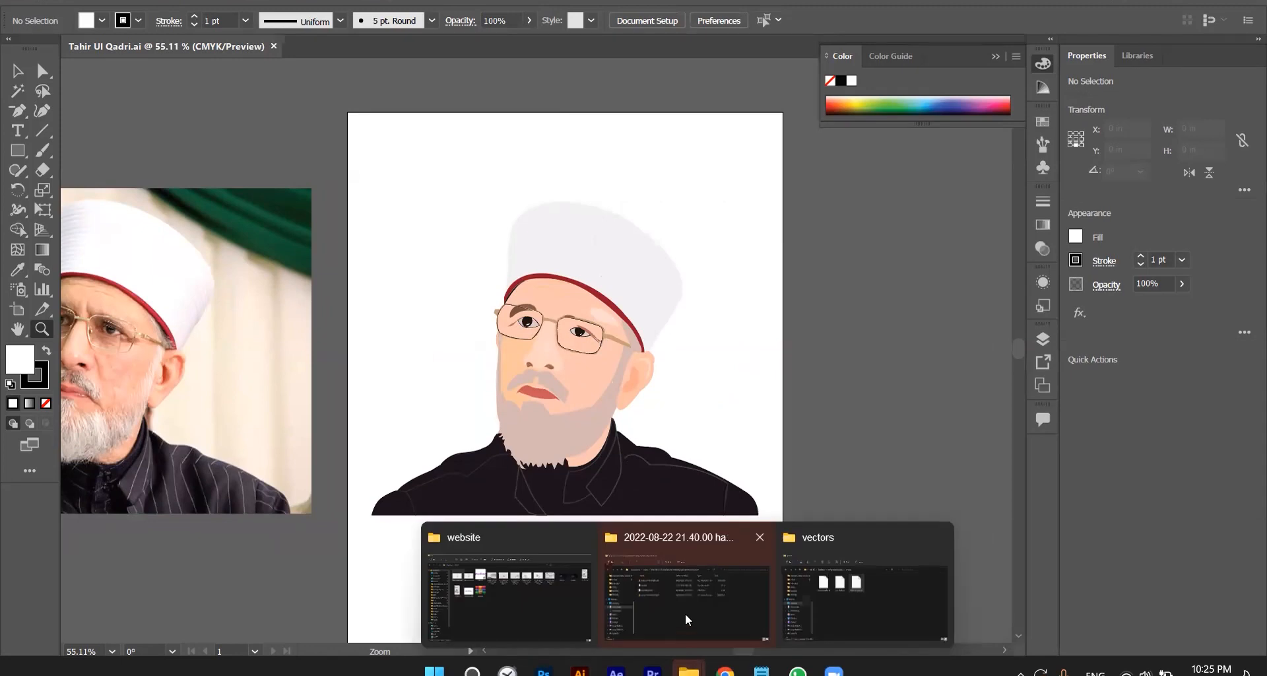
click(824, 587)
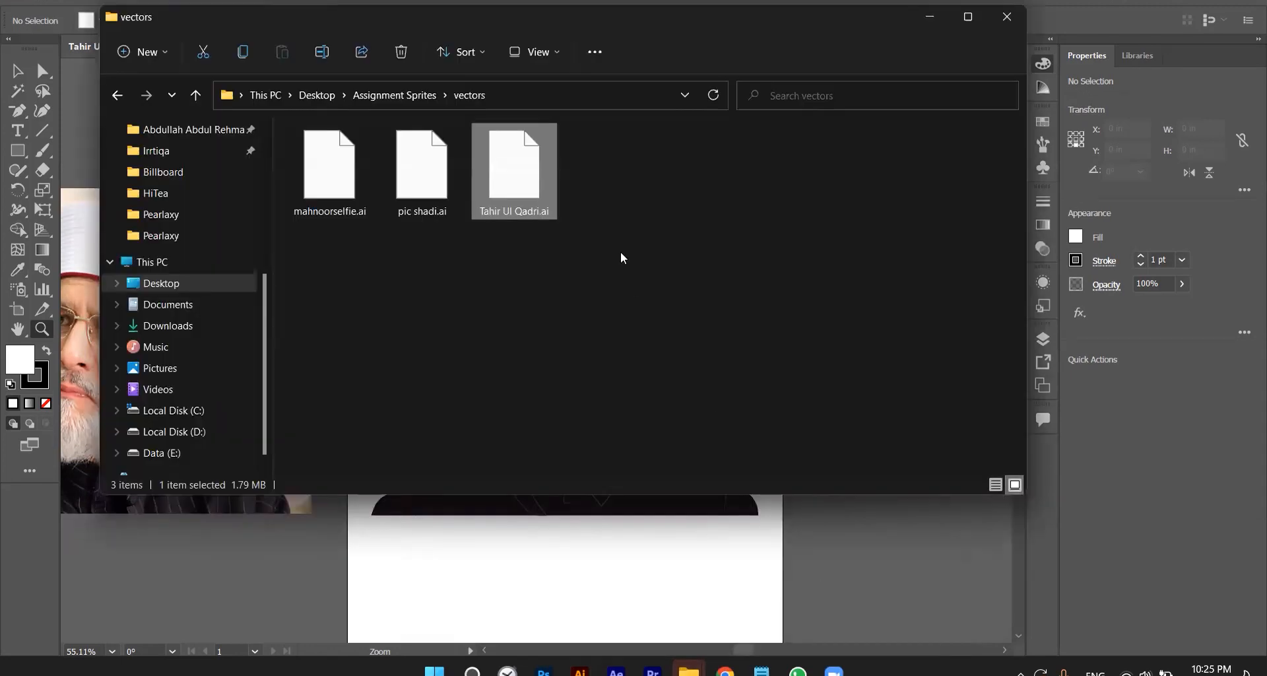
double_click(424, 182)
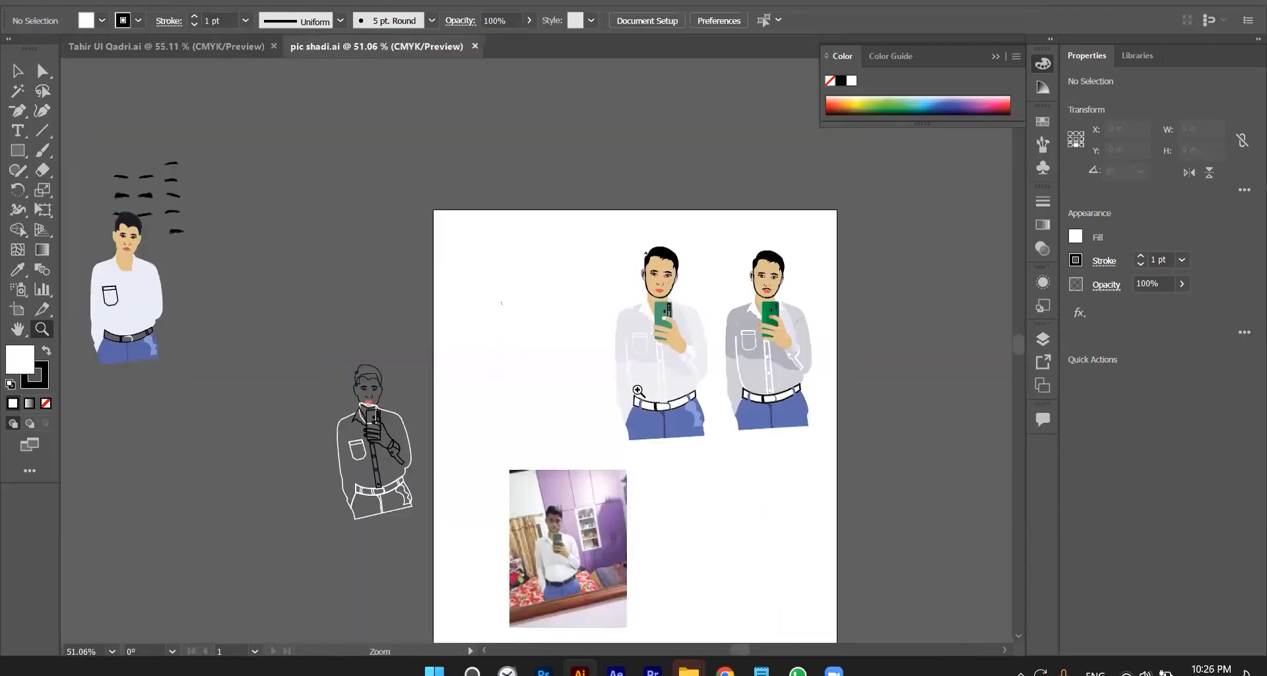
Move the mirror selfie photo up the artboard so it sits beside the two vector portraits.
scroll(675, 465, down, 3)
key(v)
drag(596, 429, 559, 214)
Compare the mirror selfie photo with the two vector portraits traced from it.
key(ctrl+equal)
key(ctrl+equal)
key(ctrl+equal)
key(ctrl+equal)
key(ctrl+equal)
key(ctrl+equal)
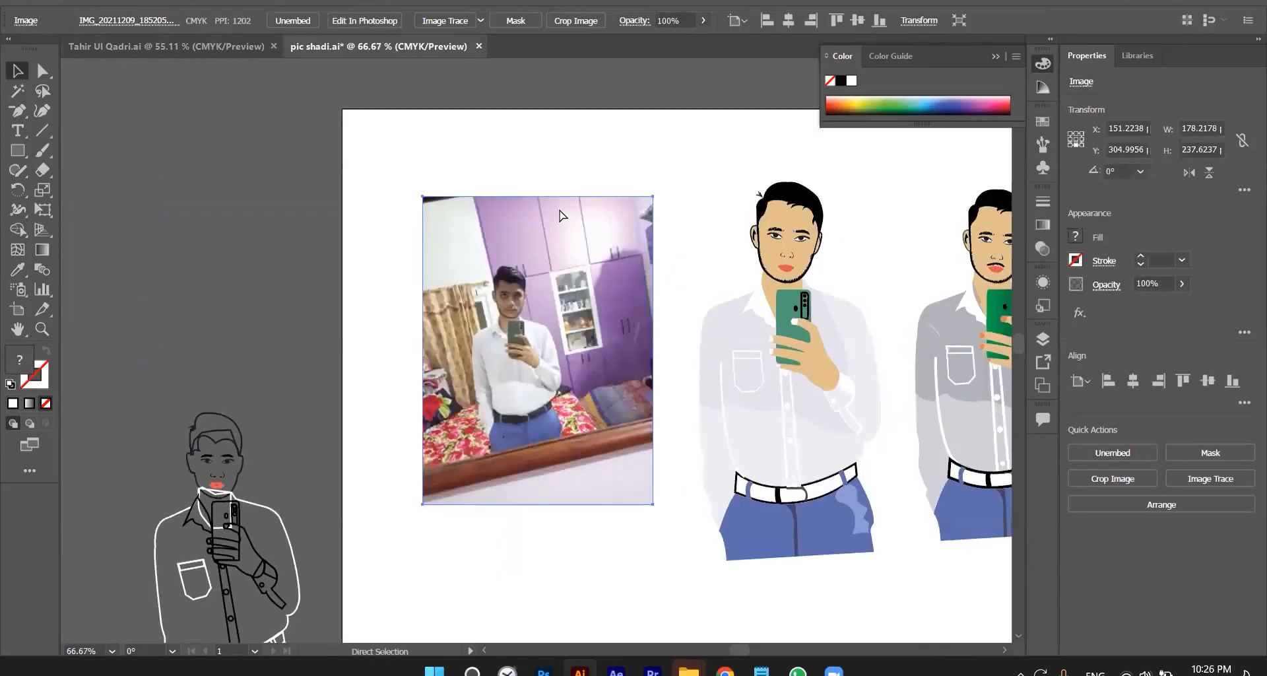
key(ctrl+minus)
key(ctrl+minus)
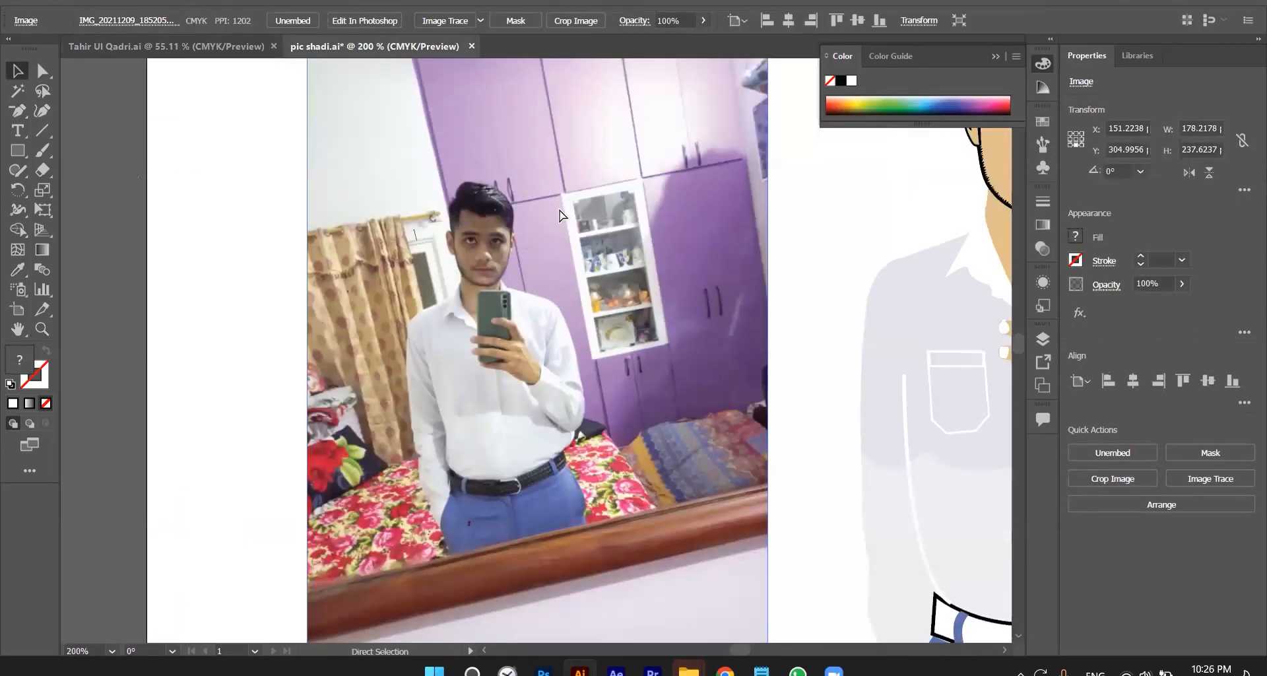
scroll(560, 217, right, 3)
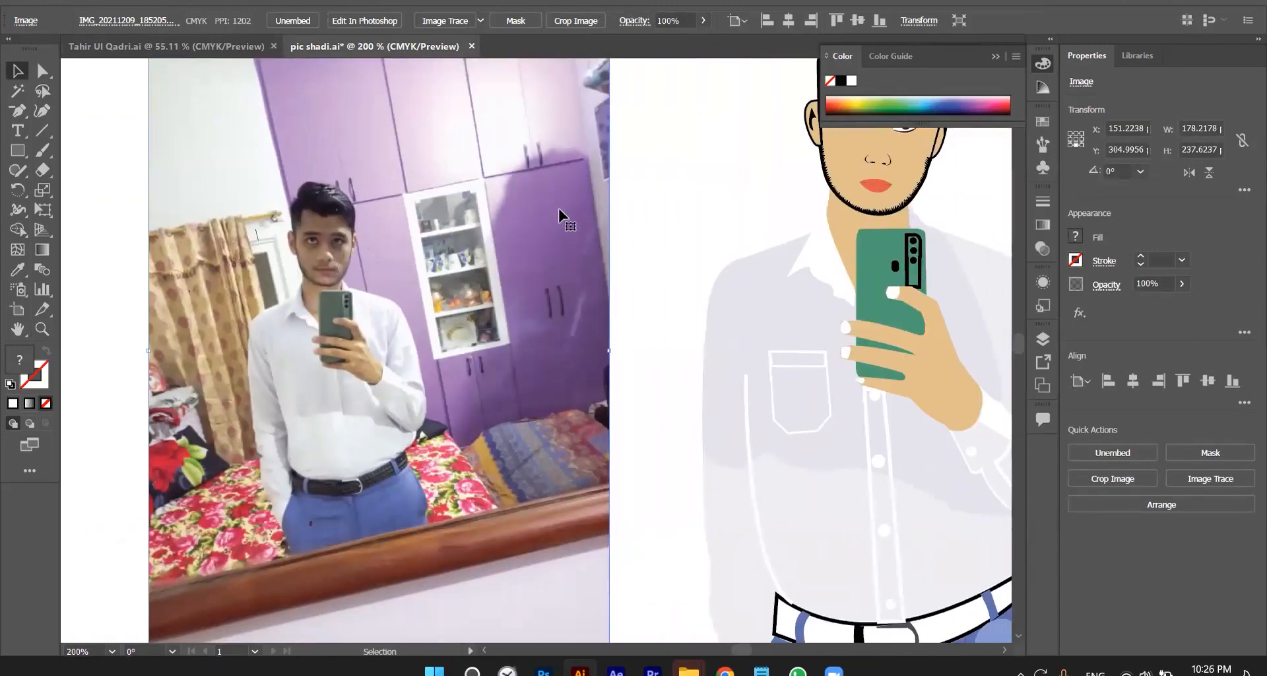
key(ctrl+minus)
scroll(559, 217, right, 3)
scroll(557, 206, right, 3)
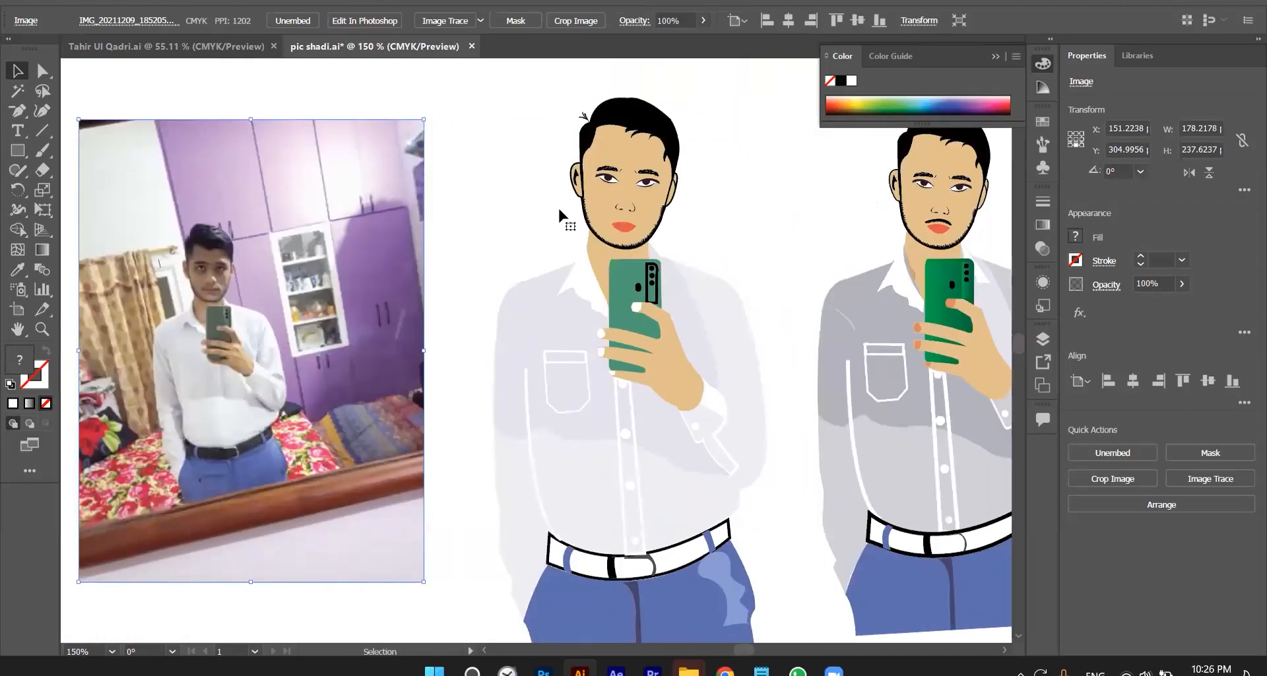
key(ctrl+minus)
scroll(524, 227, right, 3)
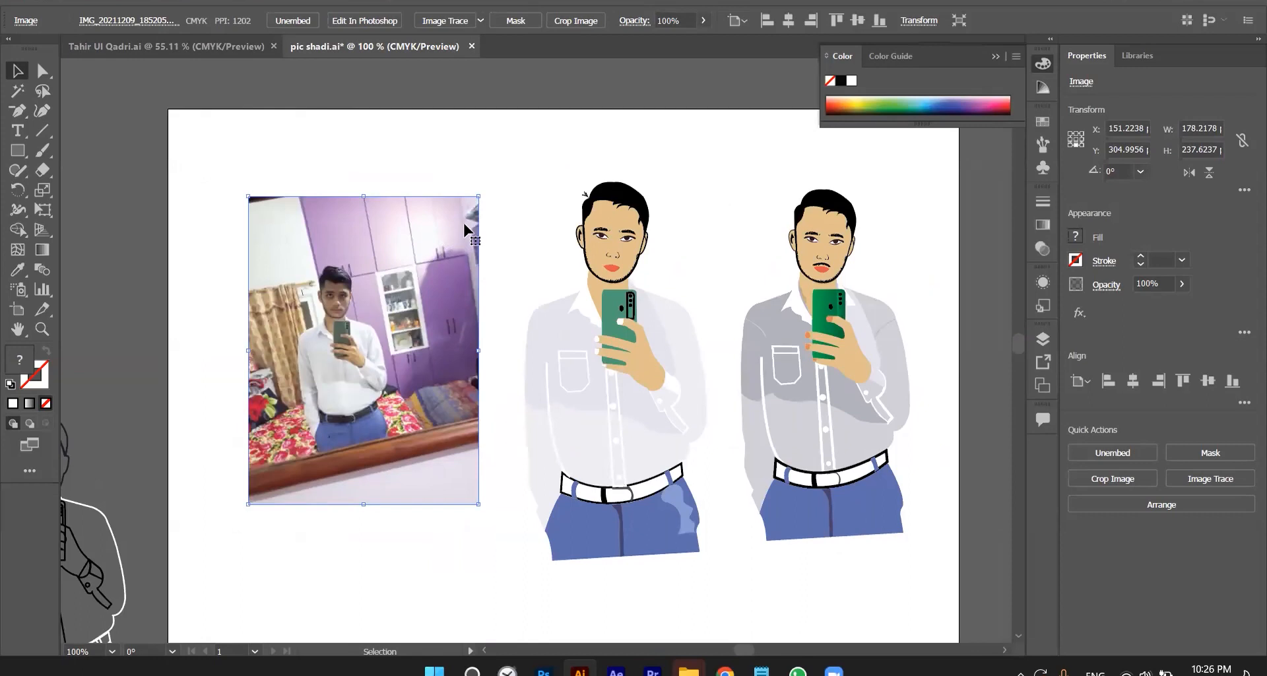
key(z)
drag(341, 316, 411, 281)
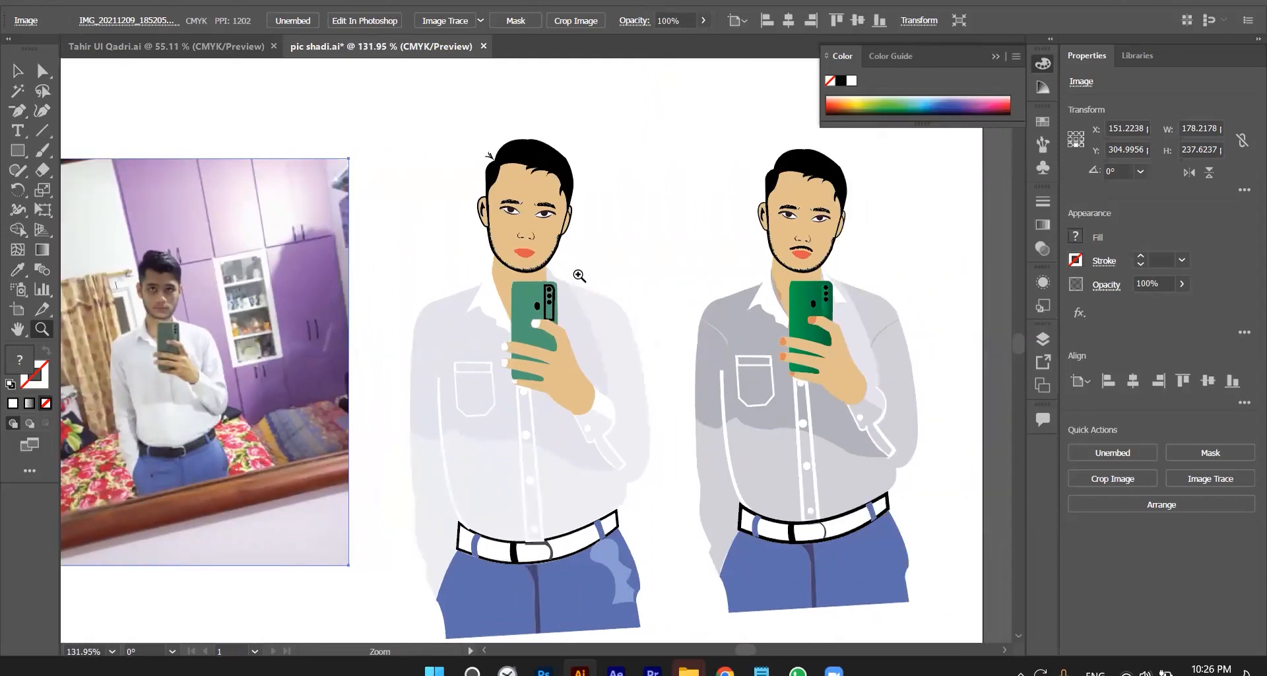
mouse_move(543, 223)
mouse_down()
mouse_move(625, 269)
mouse_move(538, 225)
mouse_up()
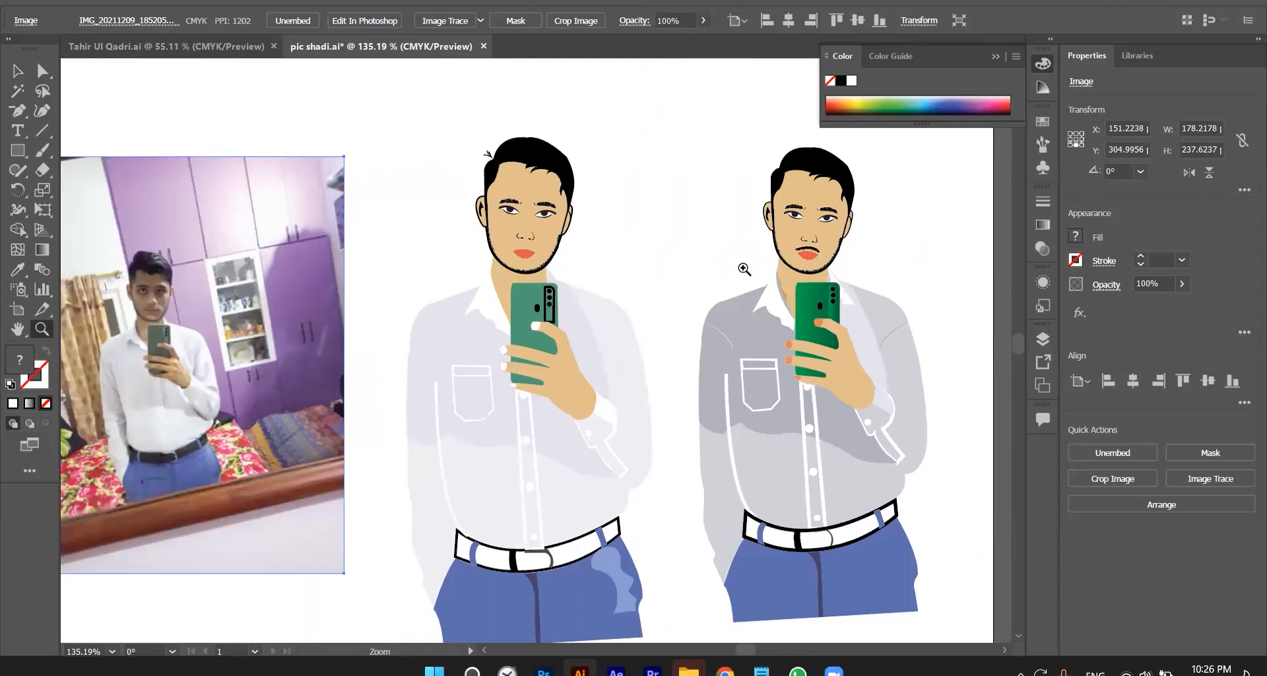
drag(800, 224, 680, 316)
scroll(680, 317, down, 1)
scroll(680, 317, left, 3)
scroll(679, 374, right, 7)
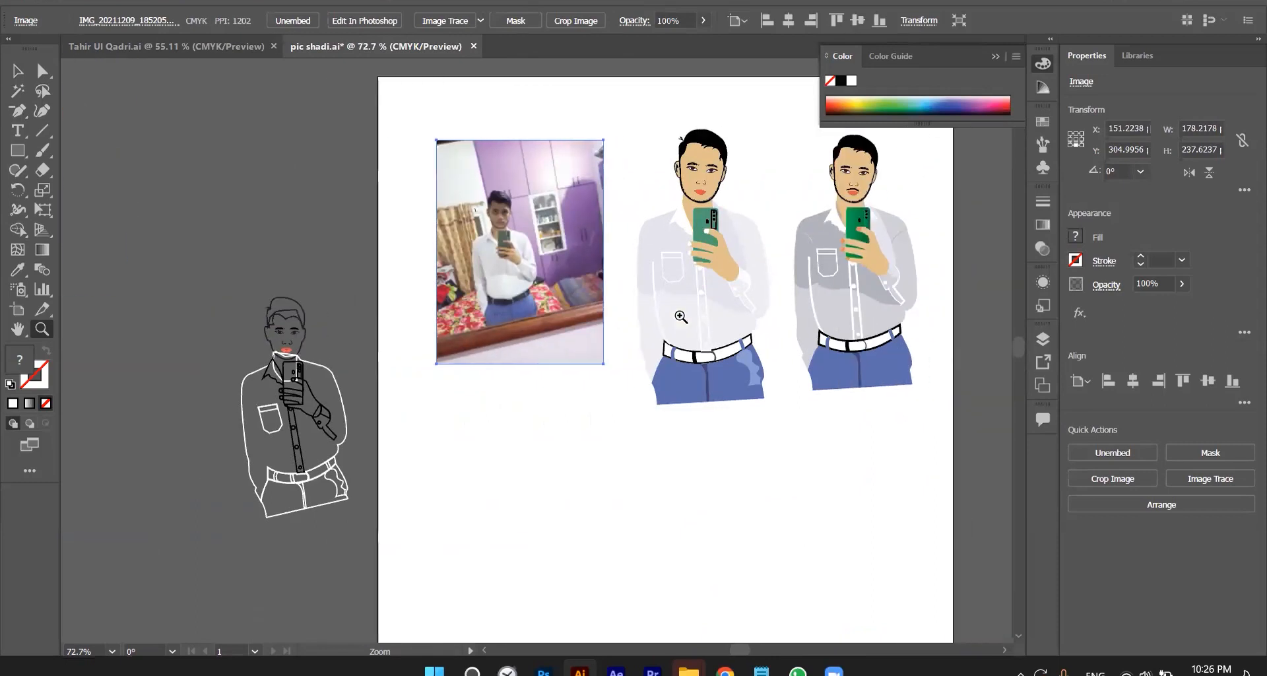
Examine the gray-shirt portrait's phone, belt and face closely, and view all the artwork together.
drag(603, 183, 908, 354)
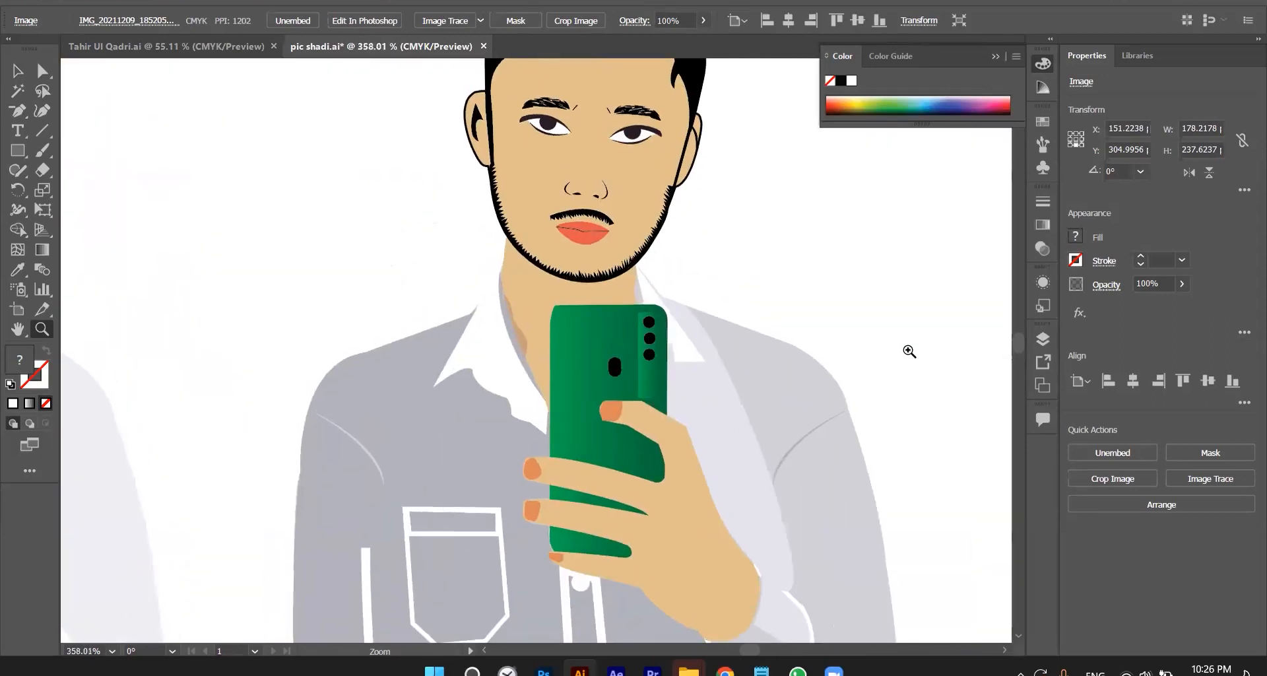
scroll(858, 336, right, 5)
scroll(546, 327, right, 4)
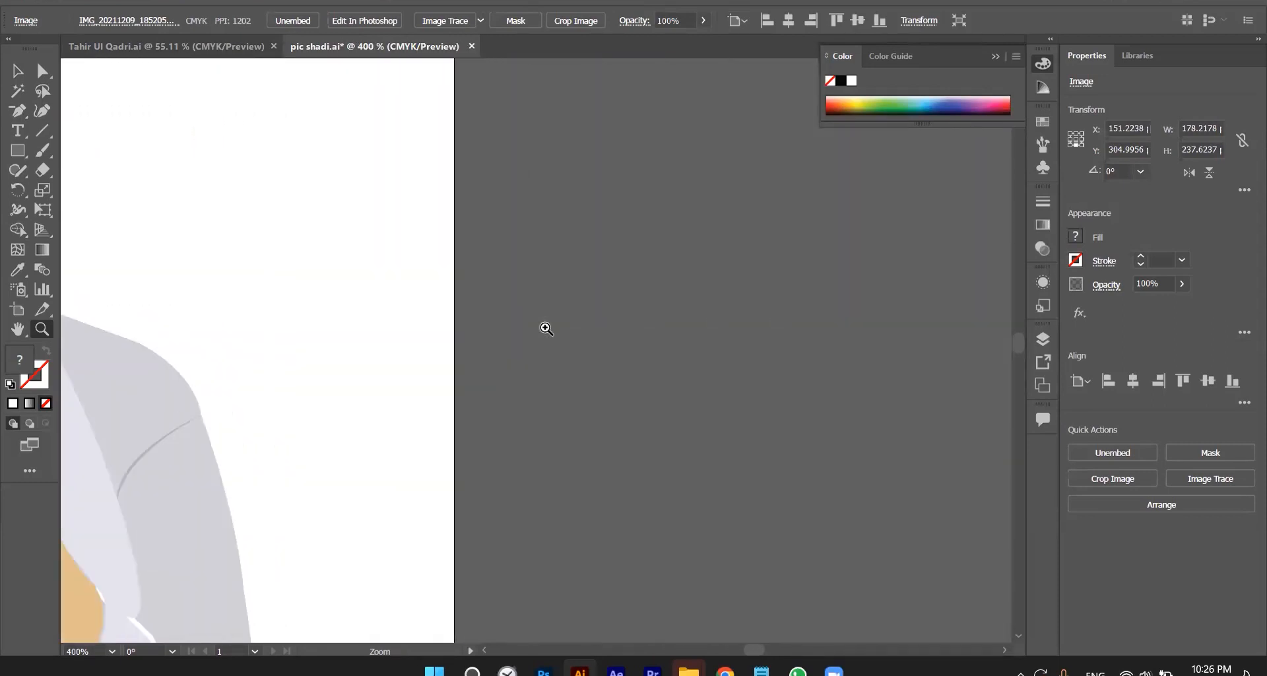
scroll(546, 328, left, 9)
scroll(546, 328, down, 12)
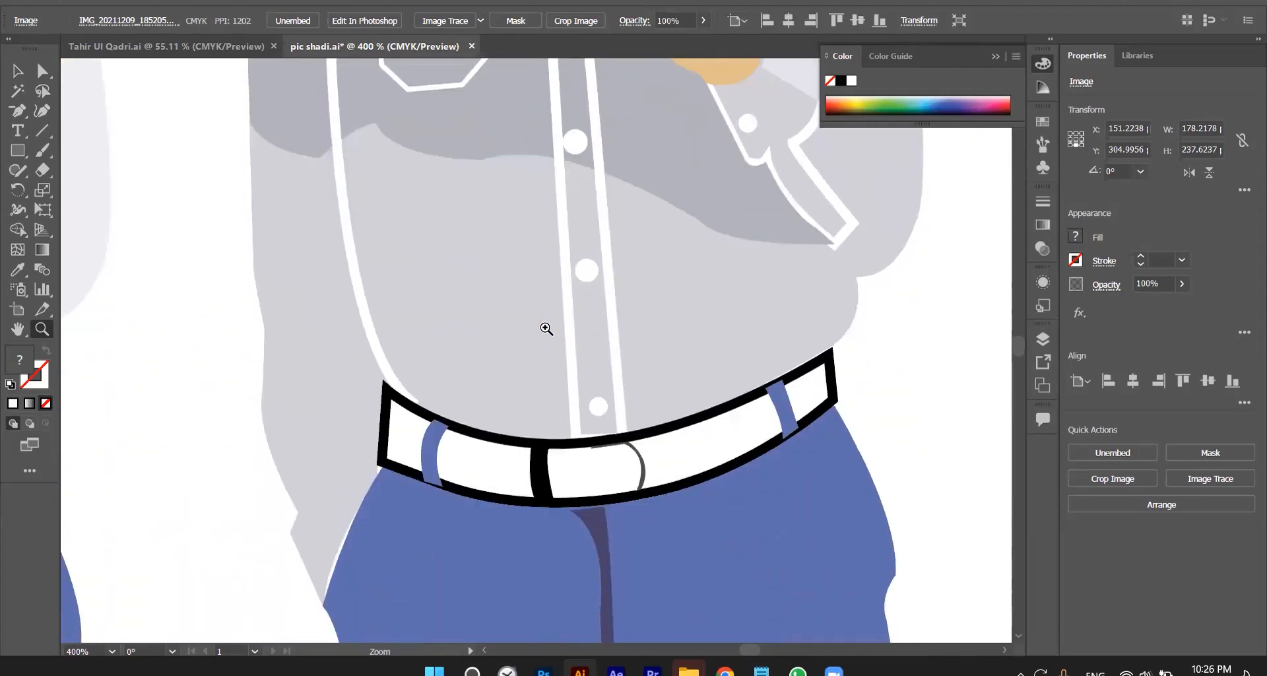
scroll(546, 327, up, 6)
scroll(546, 328, up, 8)
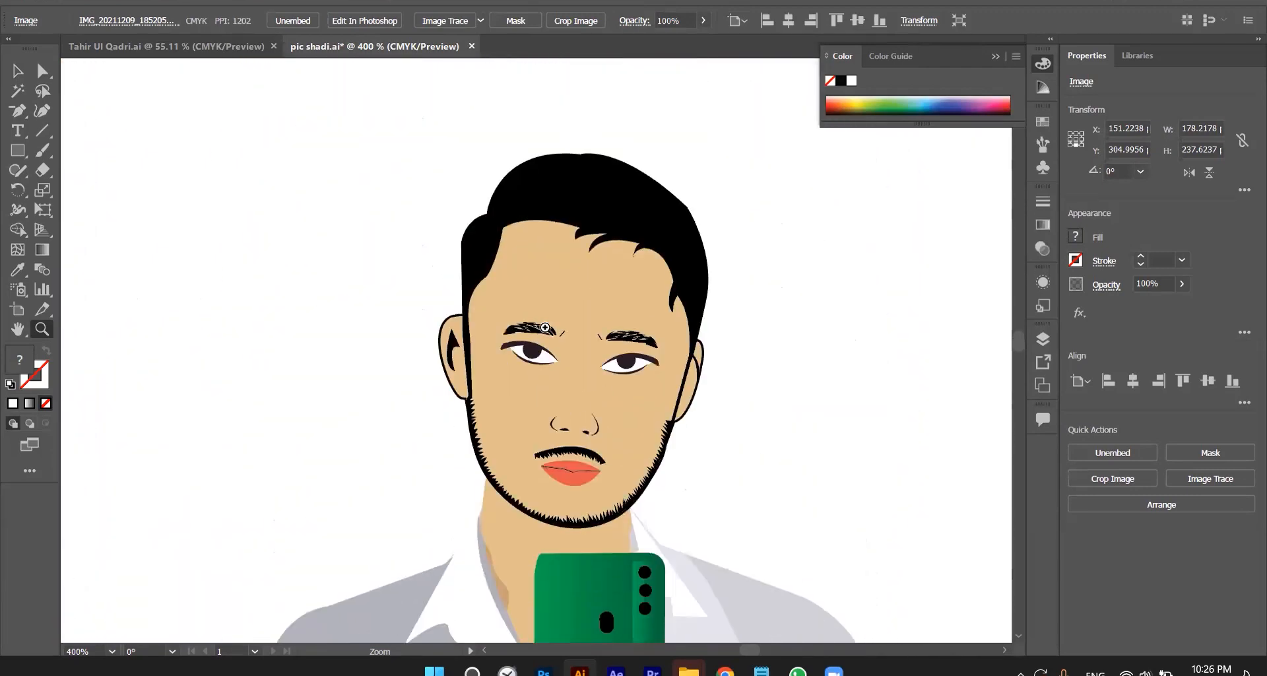
scroll(480, 298, down, 3)
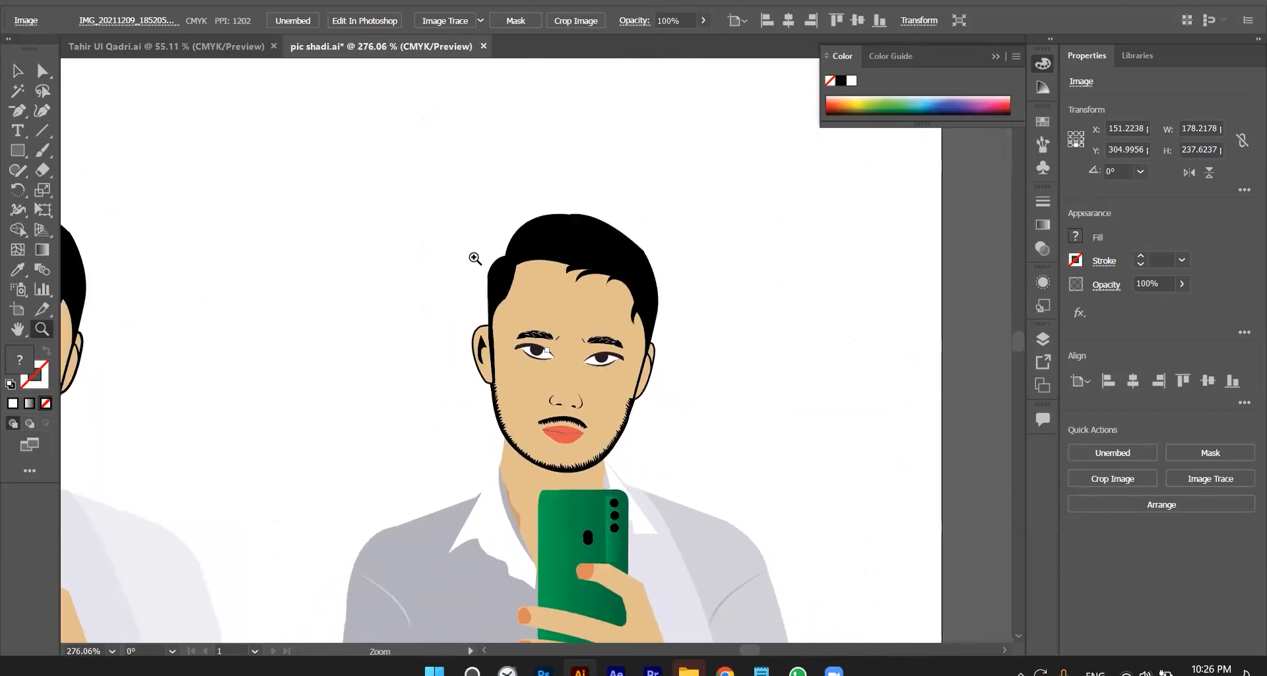
scroll(481, 298, down, 6)
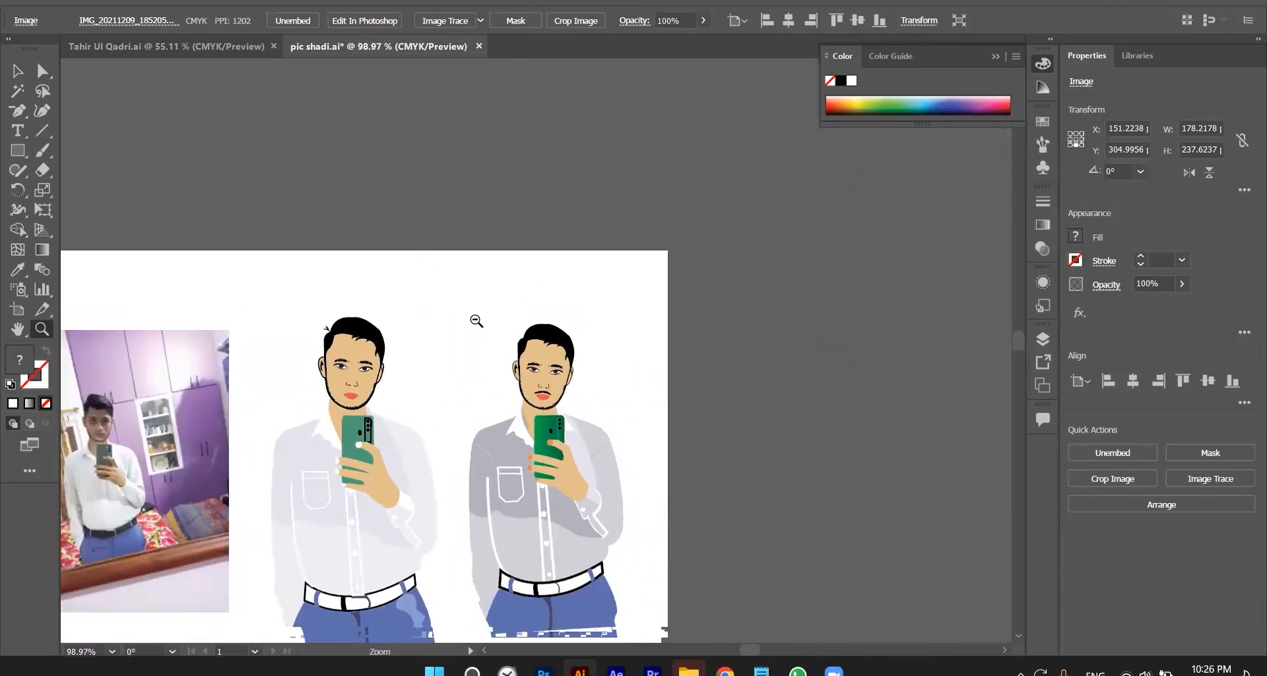
scroll(470, 304, right, 2)
scroll(470, 304, down, 3)
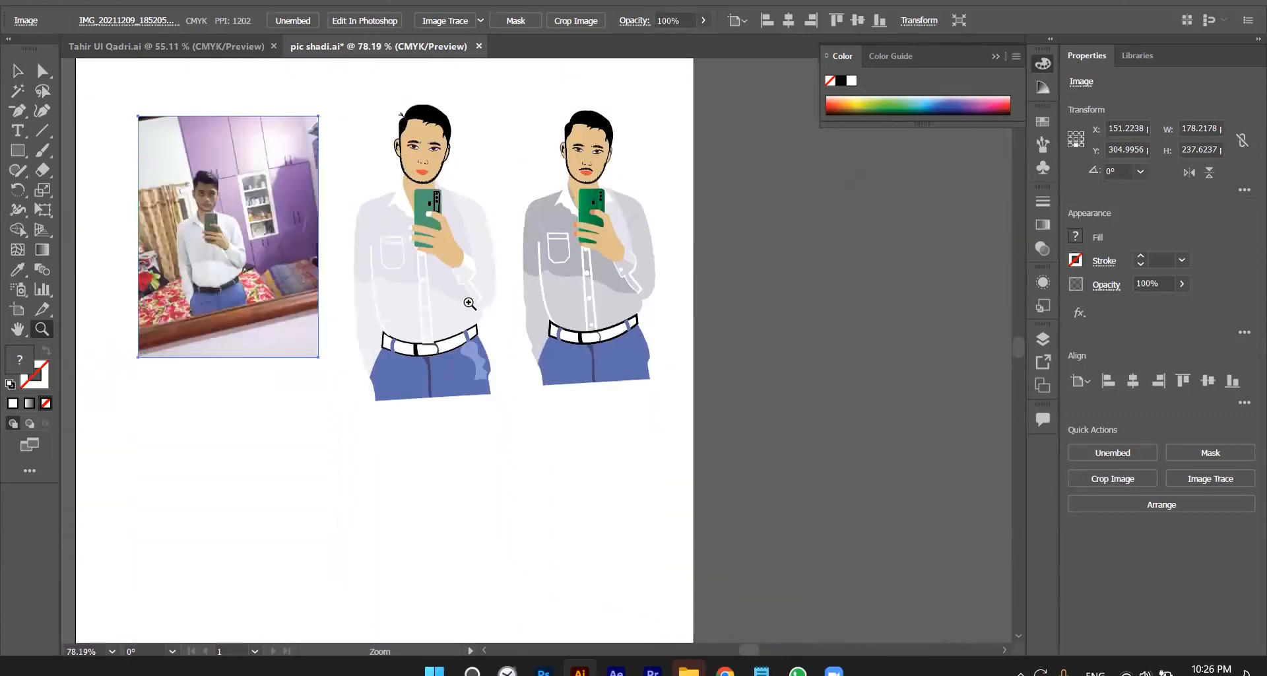
scroll(470, 304, left, 6)
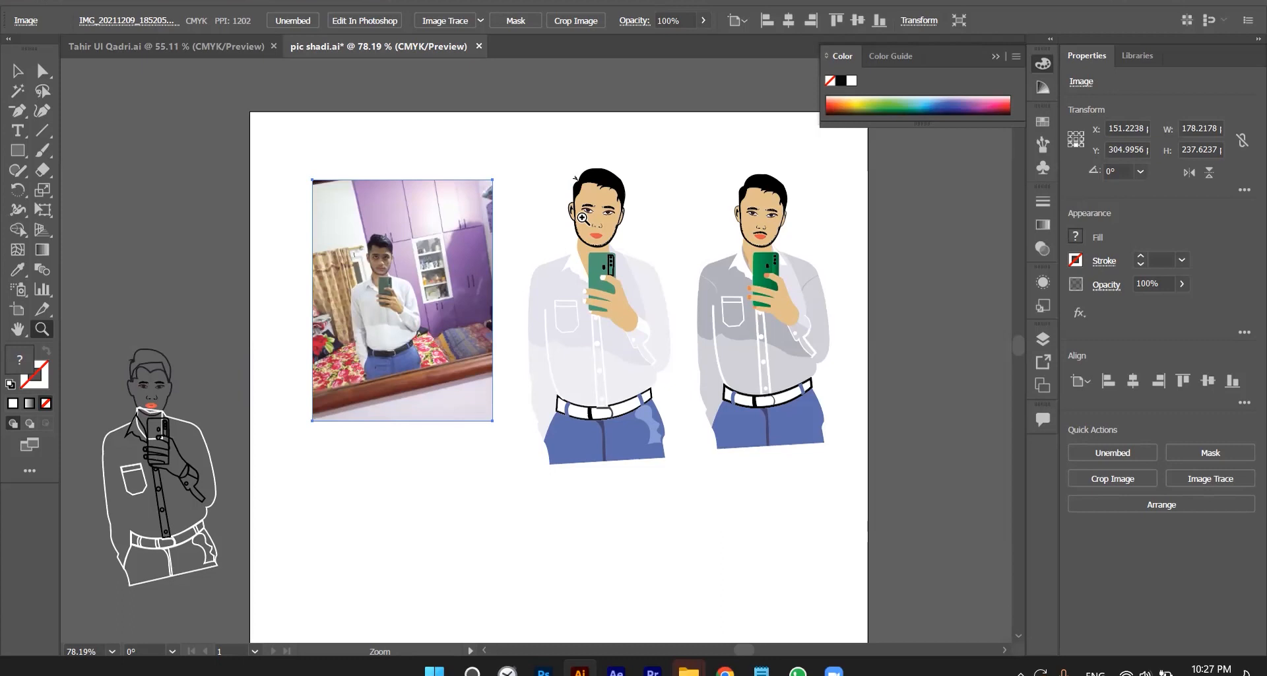
Capture a screen snip of the photo and both portraits, and try to share it in a WhatsApp group chat.
key(ctrl)
key(super+shift+s)
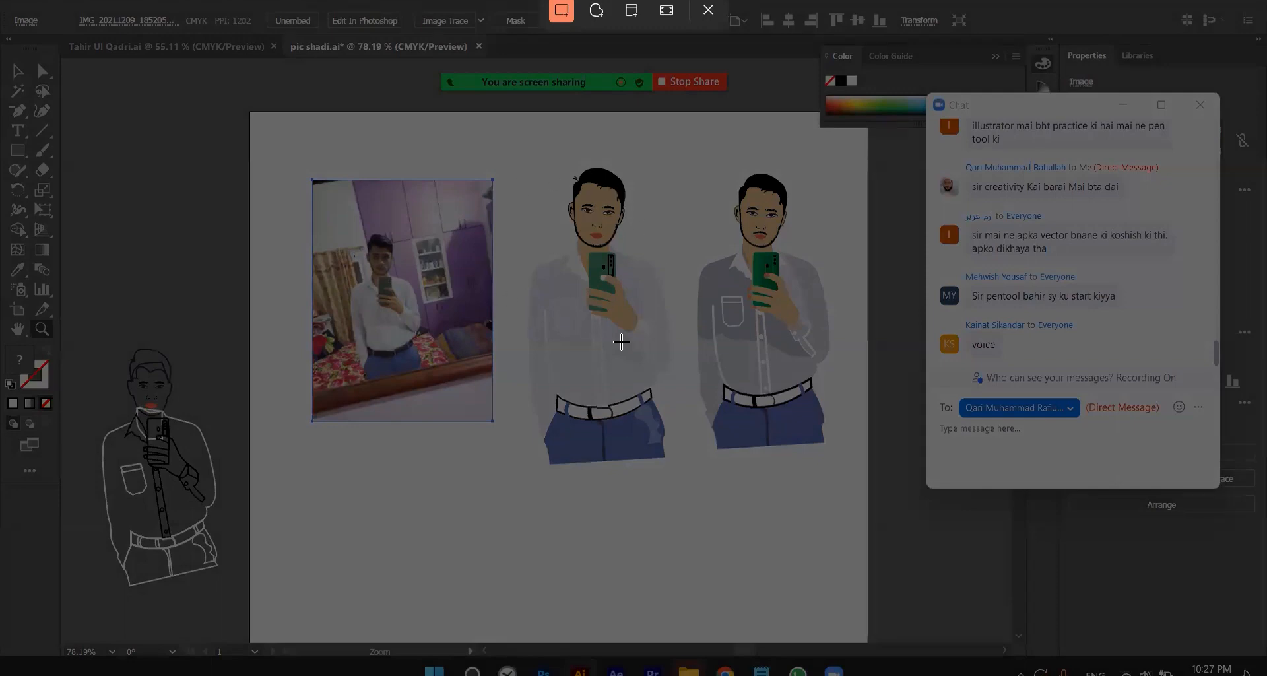
drag(293, 129, 1227, 493)
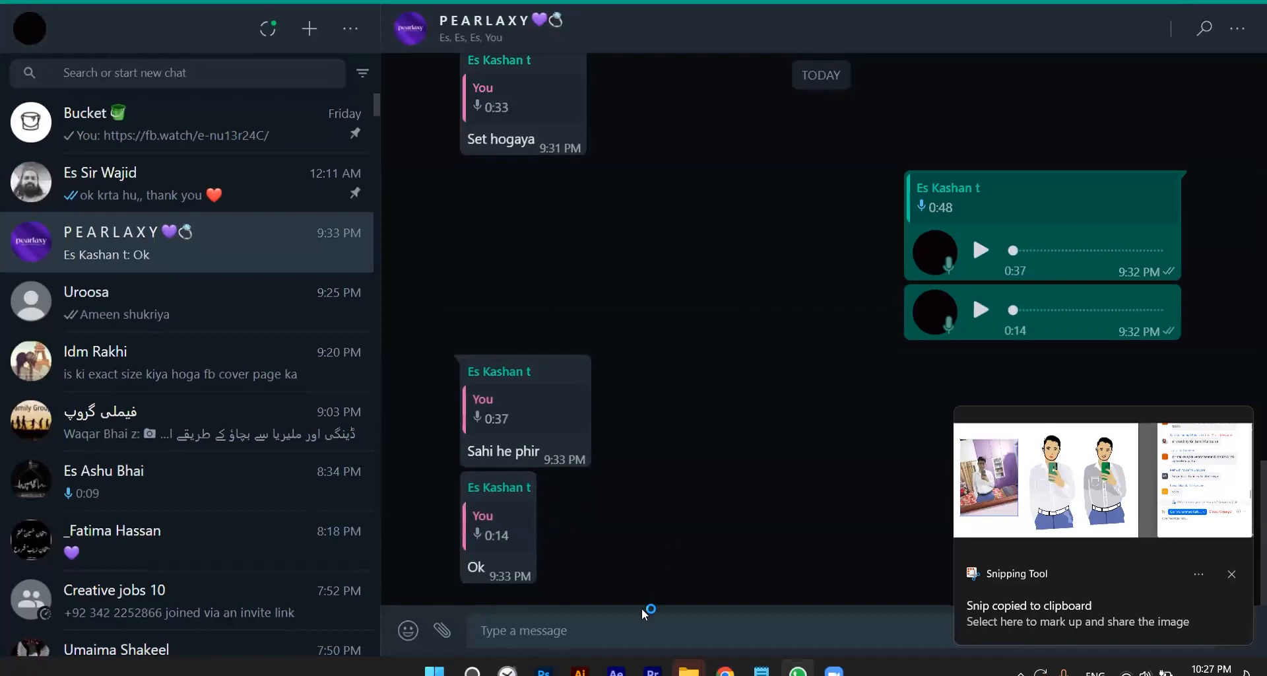
key(ctrl+v)
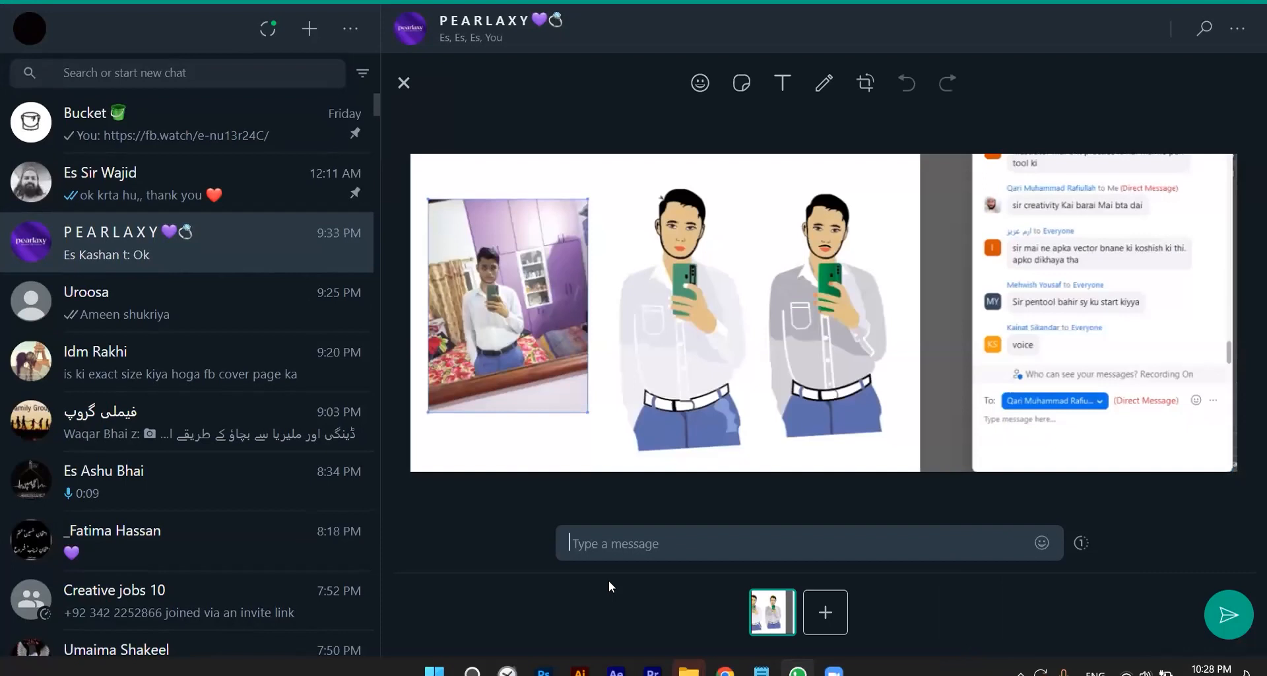
key(Escape)
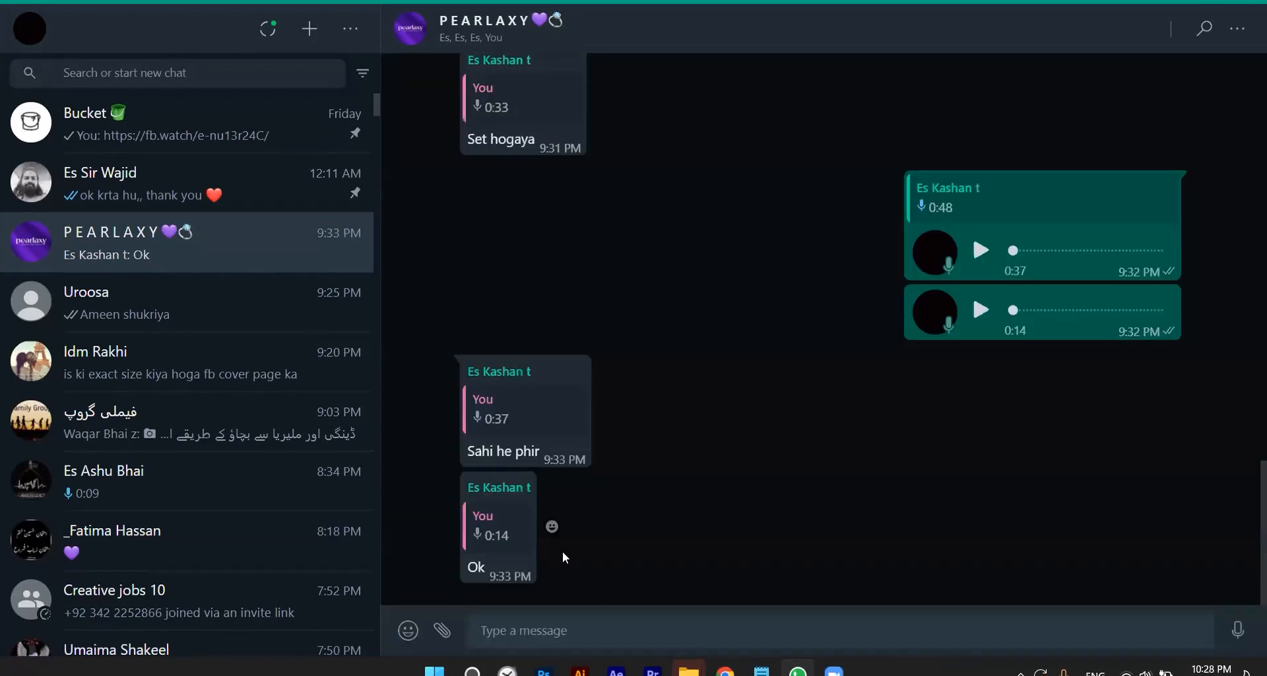
Return to Illustrator and take a new screen snip of the artwork that includes the outlined tracing.
key(alt+Tab)
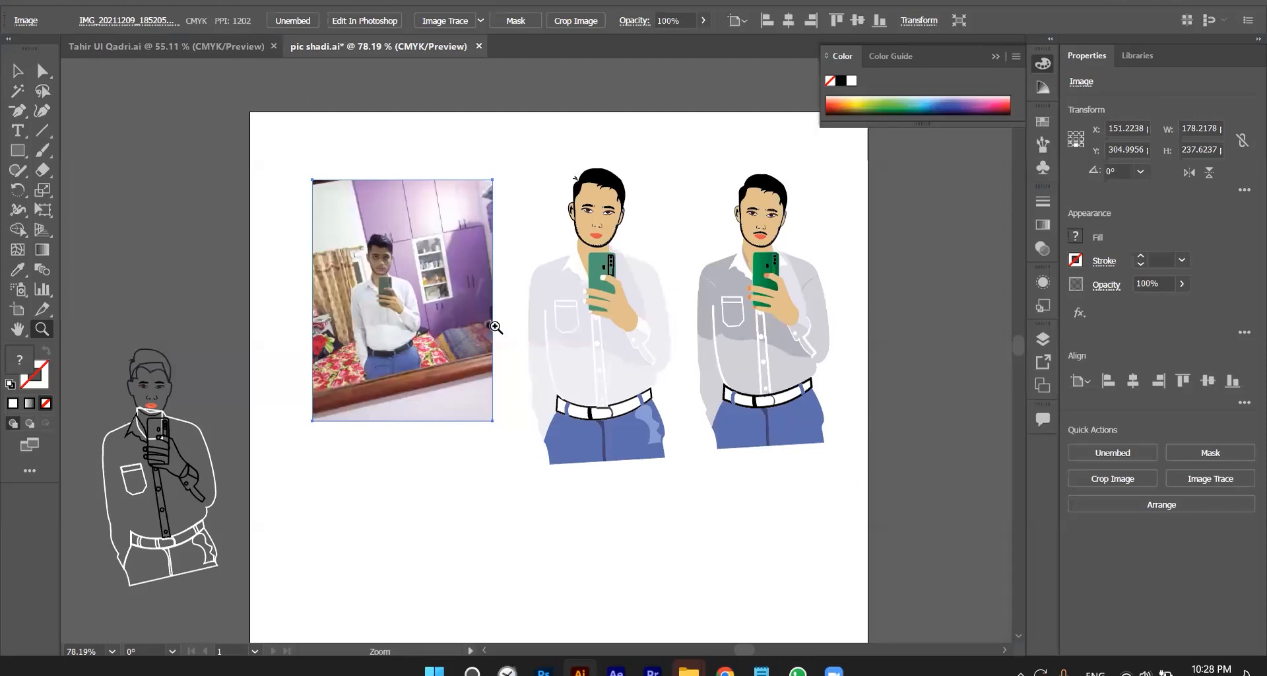
key(super+shift+s)
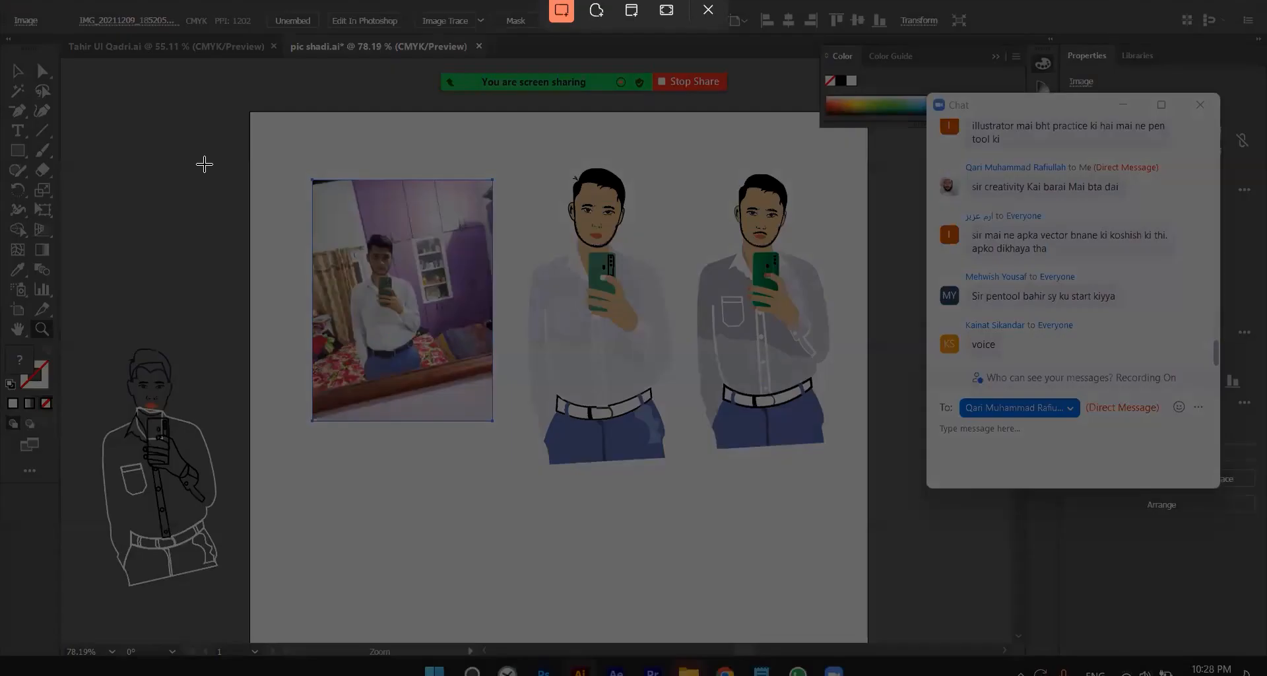
drag(0, 0, 419, 569)
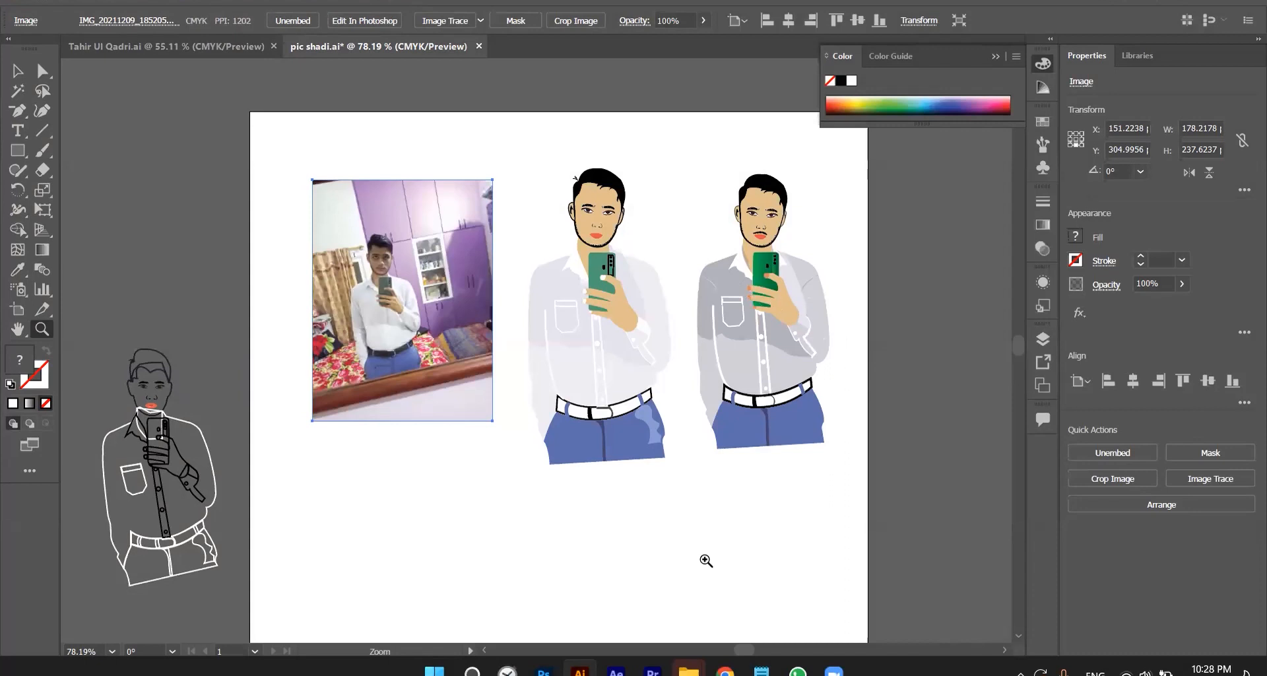
Switch to Photoshop, make Layer 3 visible and delete the color-filled Layer 4.
mouse_move(689, 670)
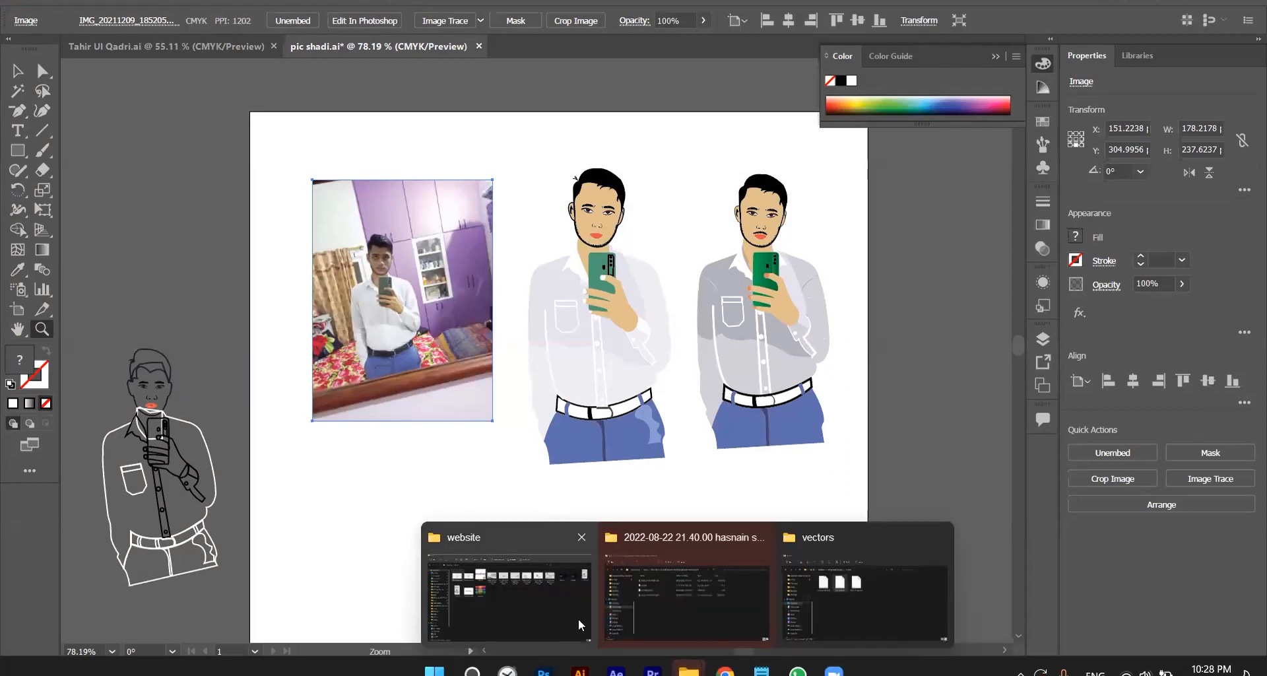
click(544, 670)
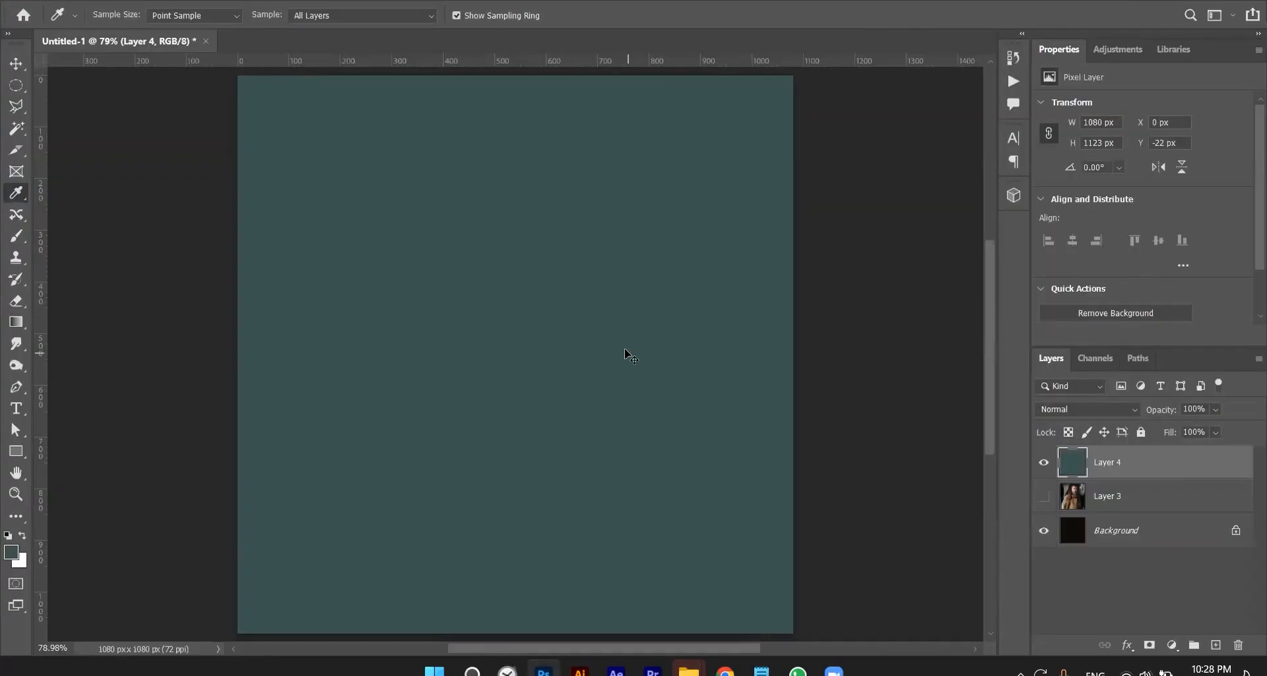
key(ctrl+minus)
key(ctrl+minus)
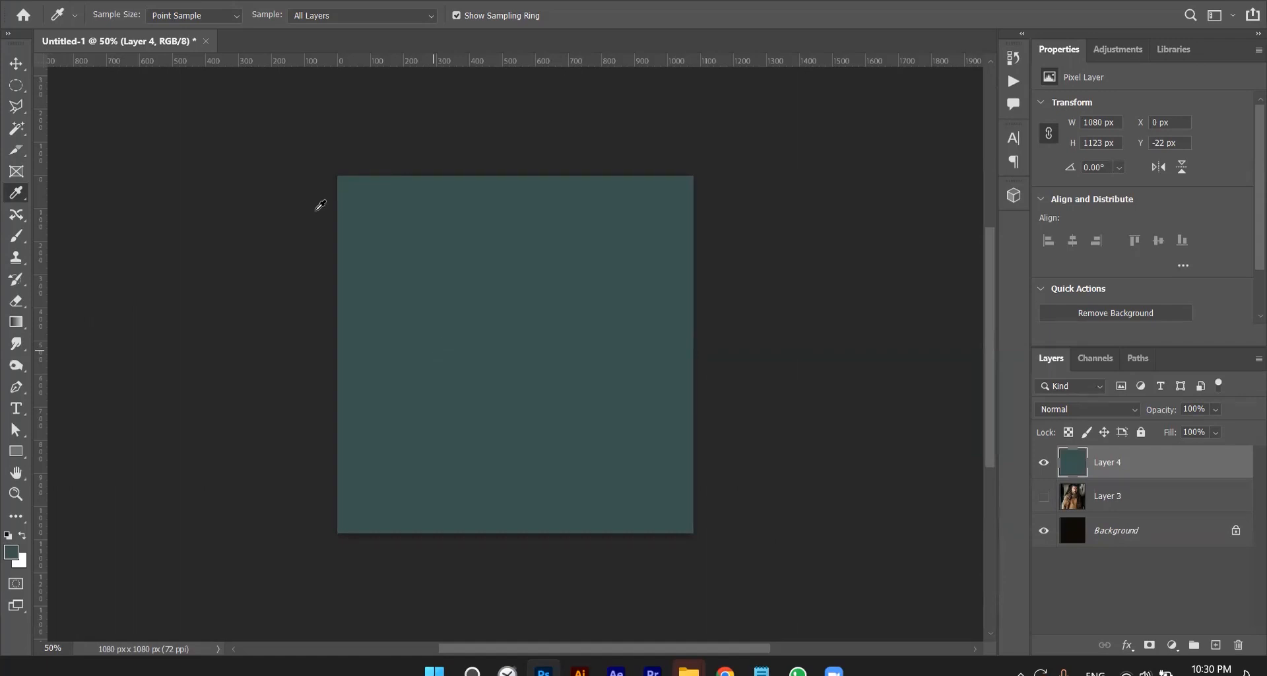
click(21, 64)
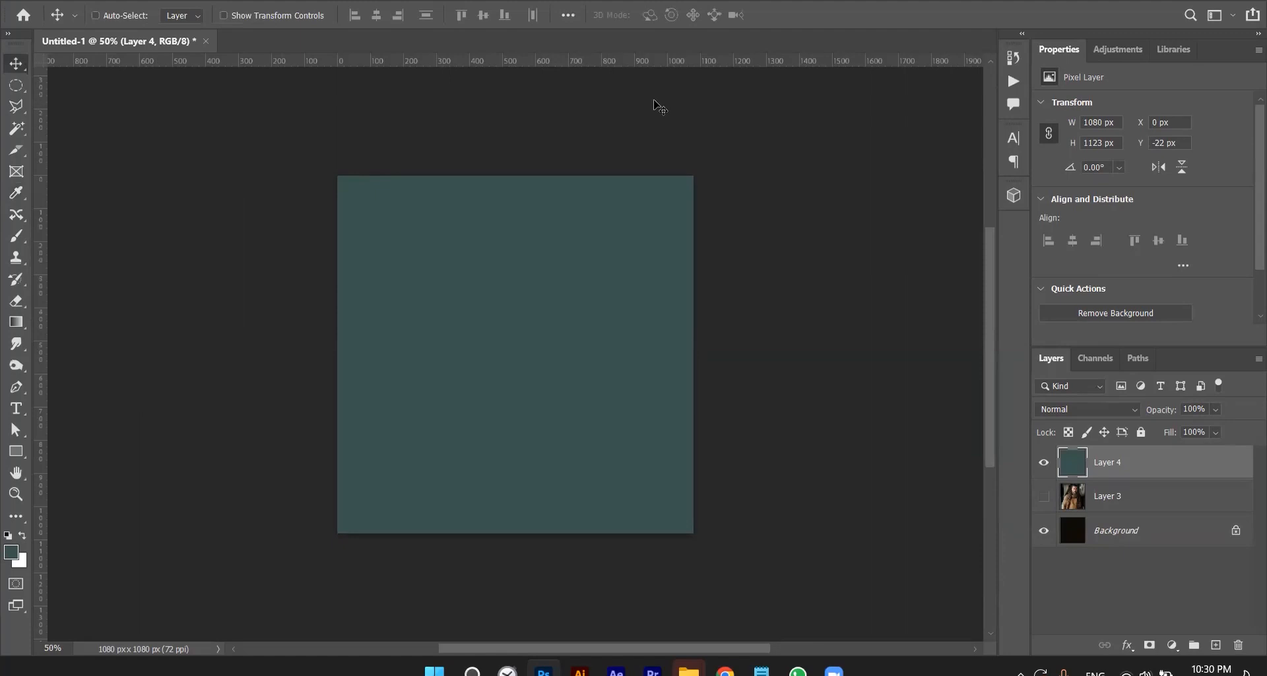
click(1043, 496)
key(Delete)
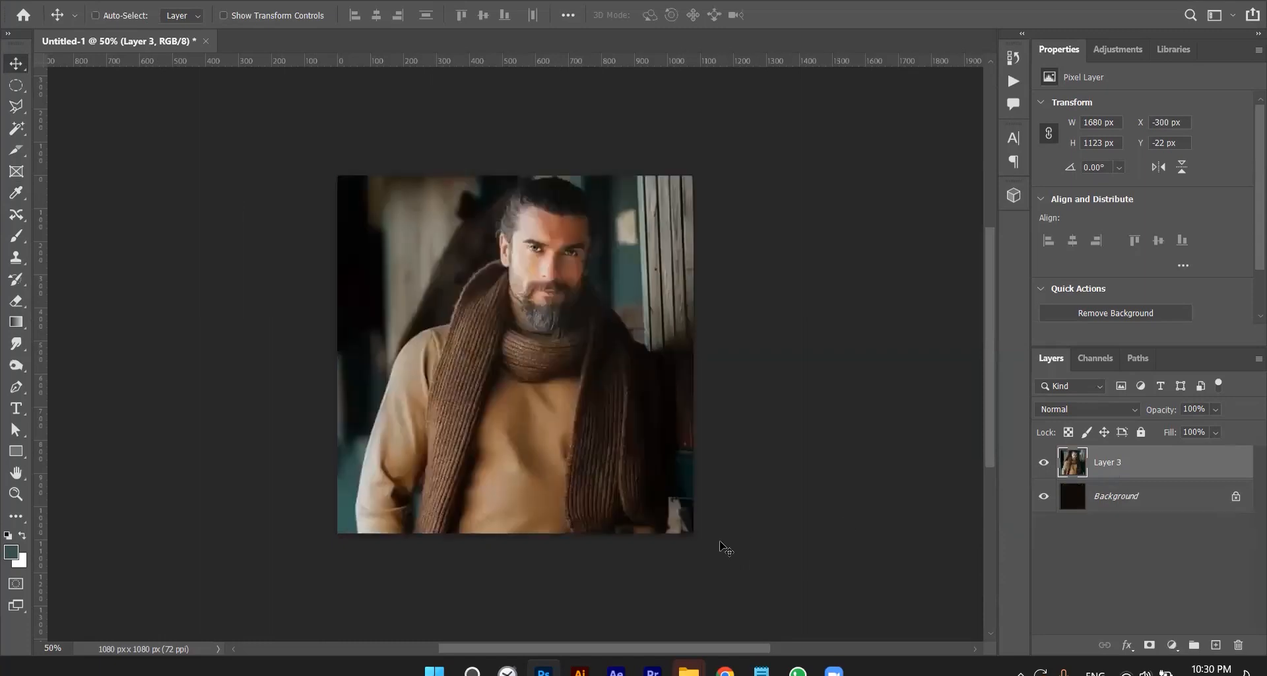
Try shifting the man's photo on Layer 3 toward the canvas's left side, and undo the move.
drag(576, 374, 485, 379)
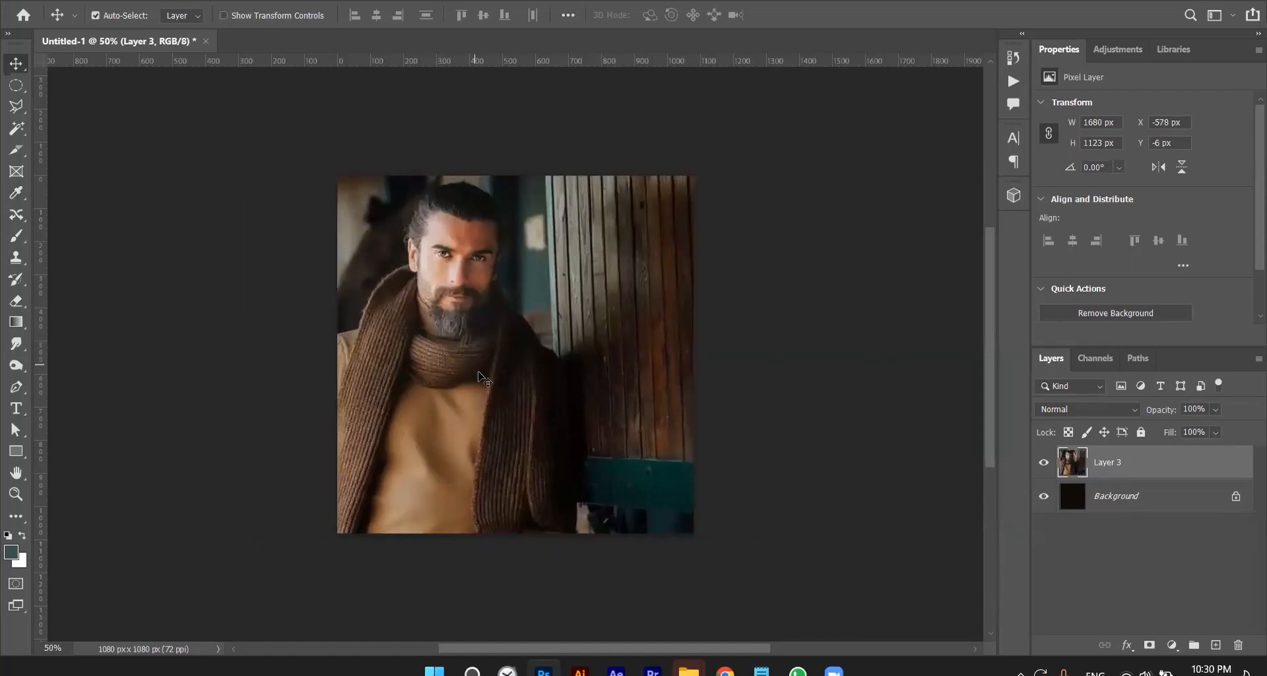
key(ctrl+z)
scroll(485, 379, left, 2)
scroll(515, 386, right, 6)
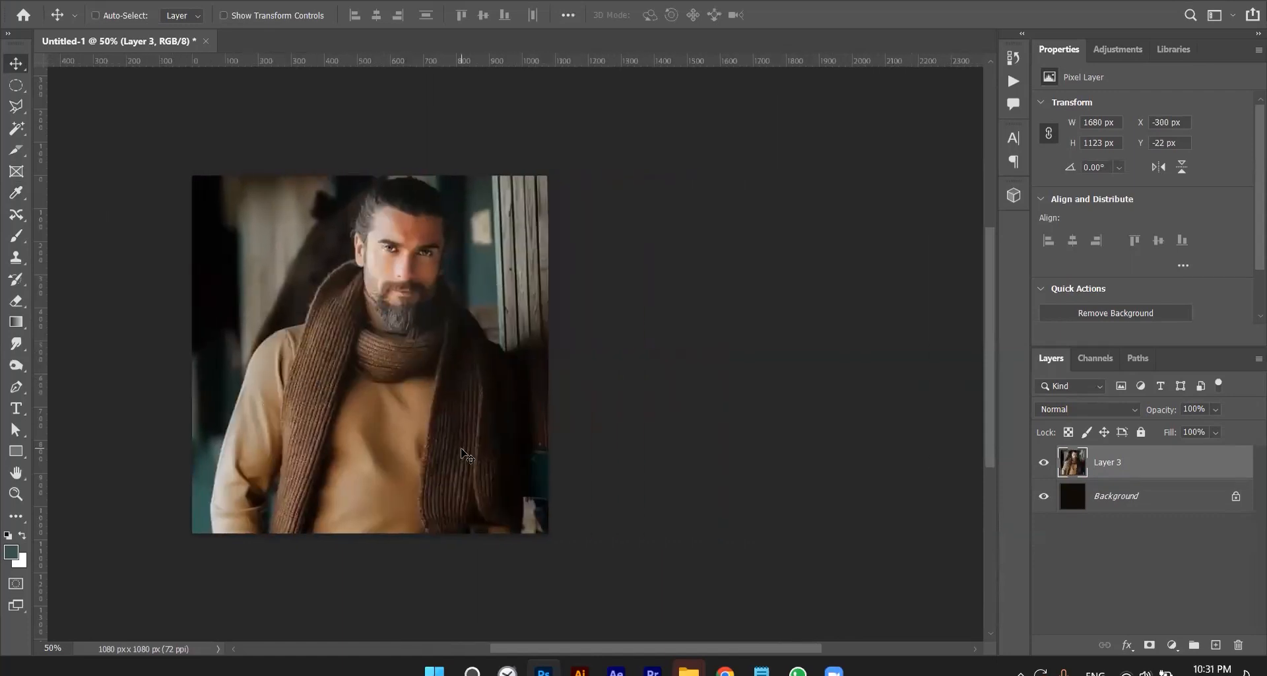
Draw a tall elliptical selection around the man on Layer 3 and invert it.
key(m)
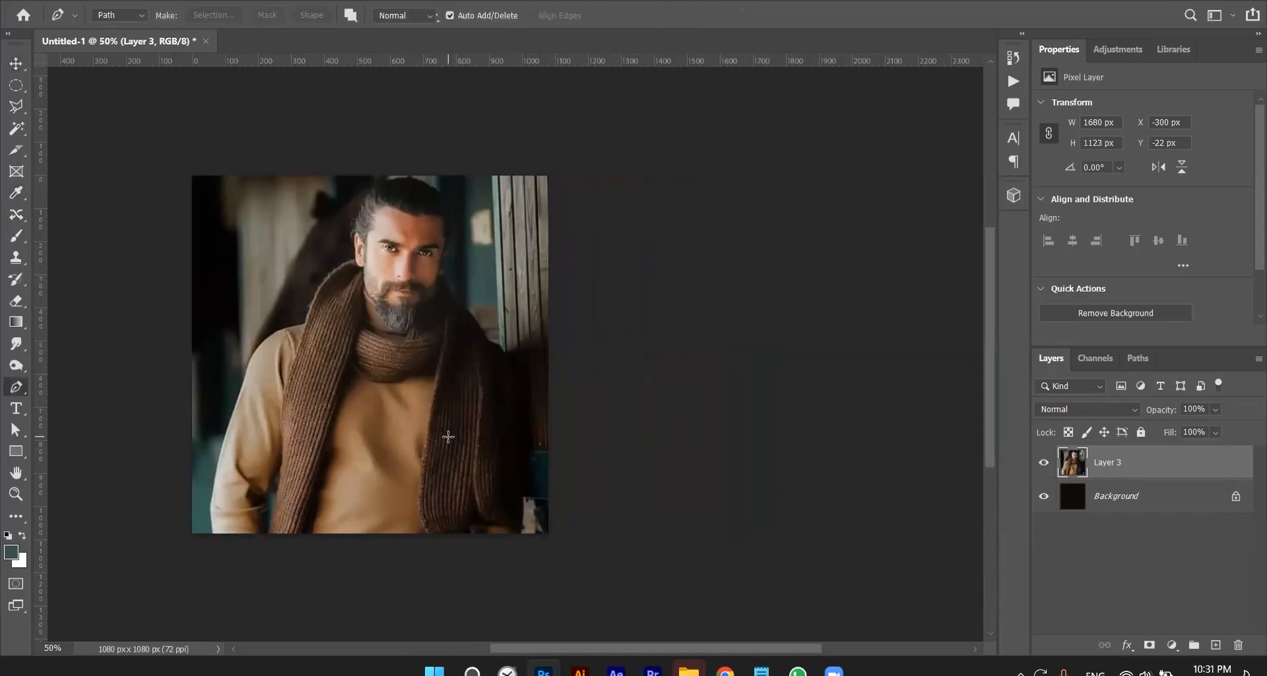
drag(239, 179, 520, 563)
key(ctrl+shift+i)
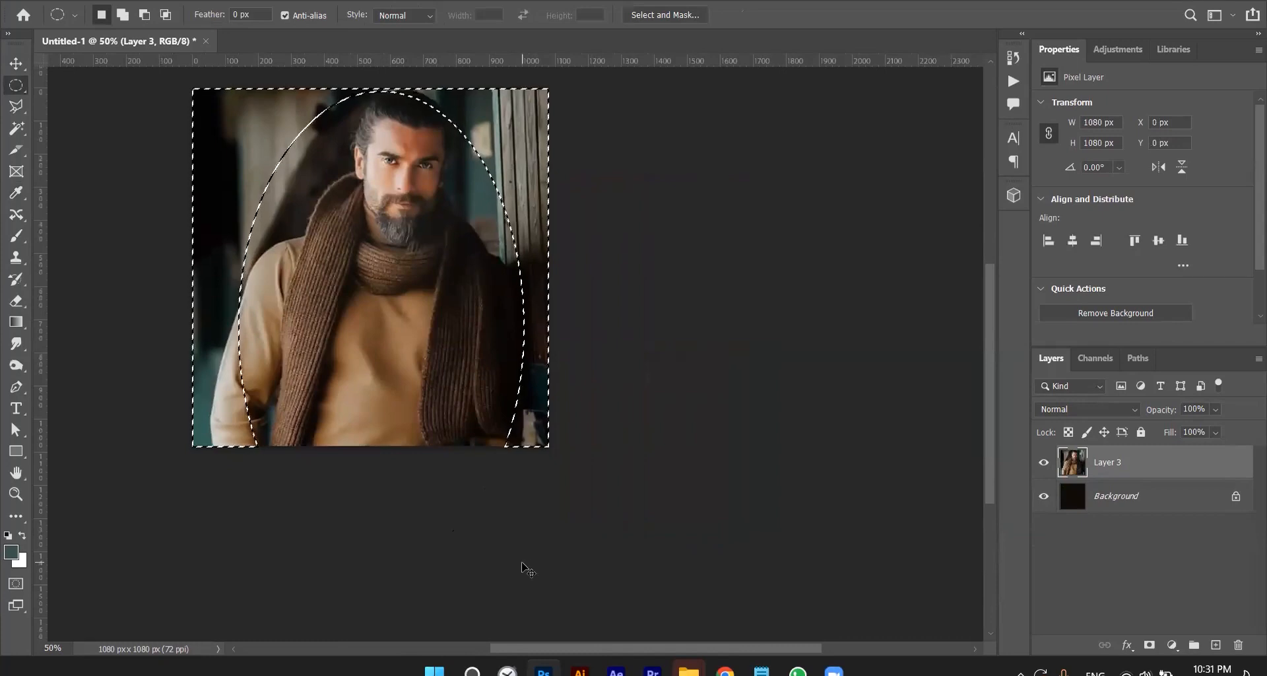
Fill the selected area outside the ellipse with the white background color and clear the selection.
key(ctrl+BackSpace)
key(ctrl+d)
key(v)
scroll(522, 564, up, 2)
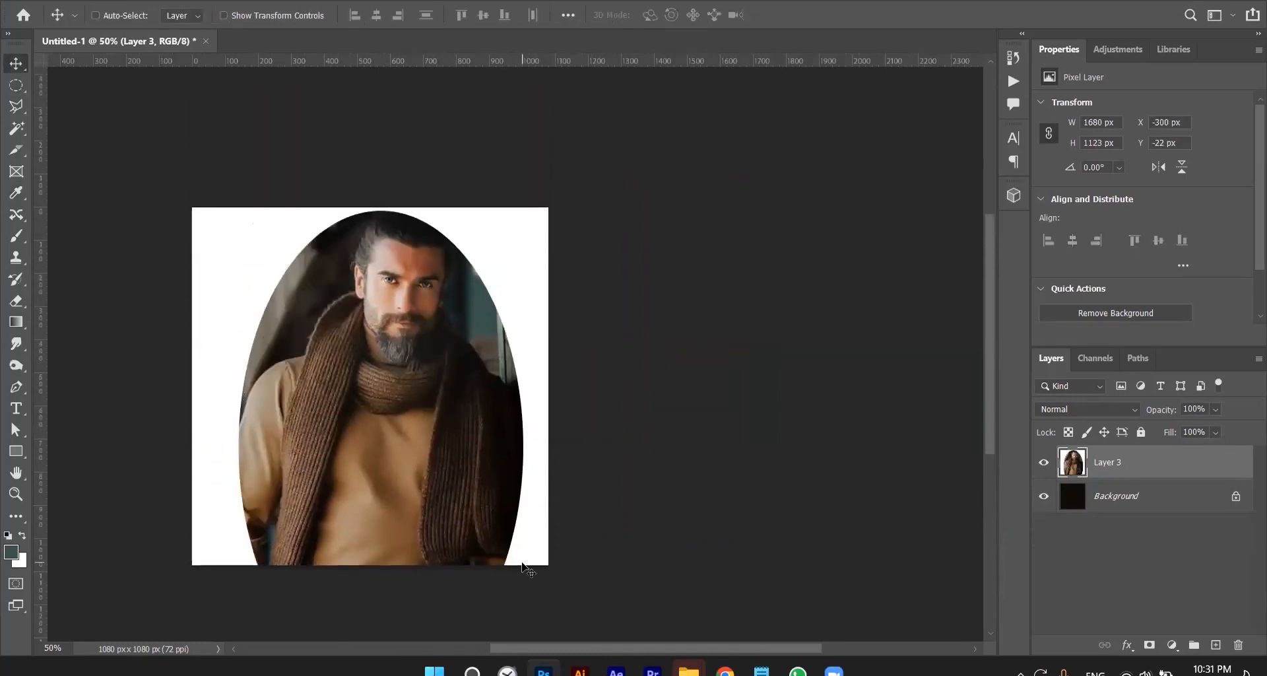